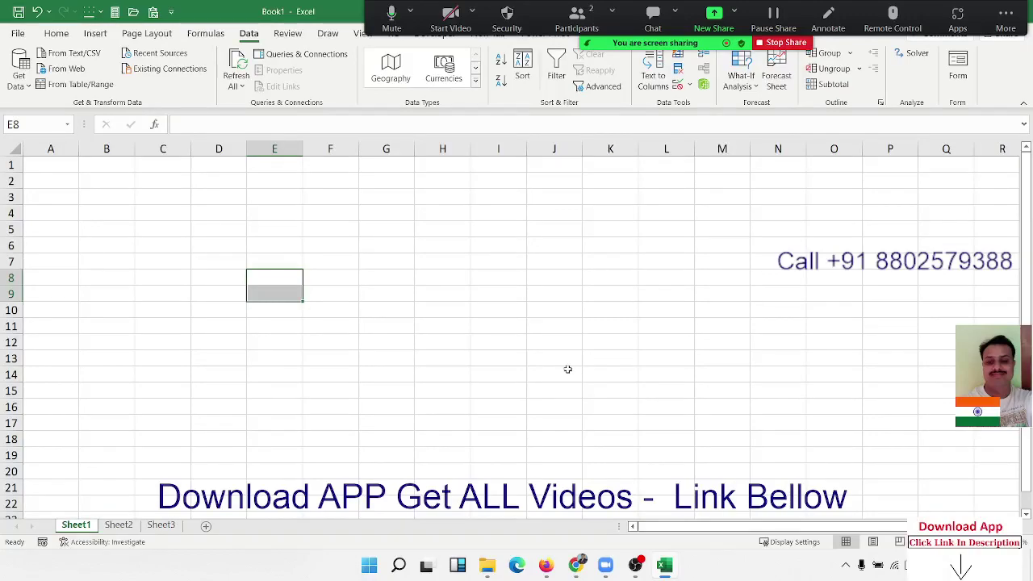
- Select cell C3 from the Home tab, then go to the File backstage Home page
click(53, 34)
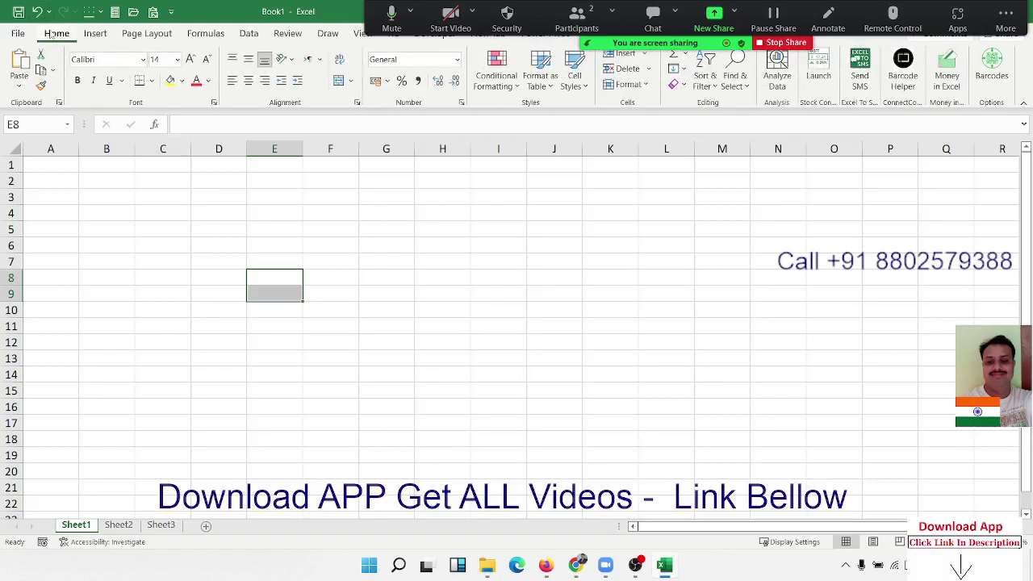
click(140, 203)
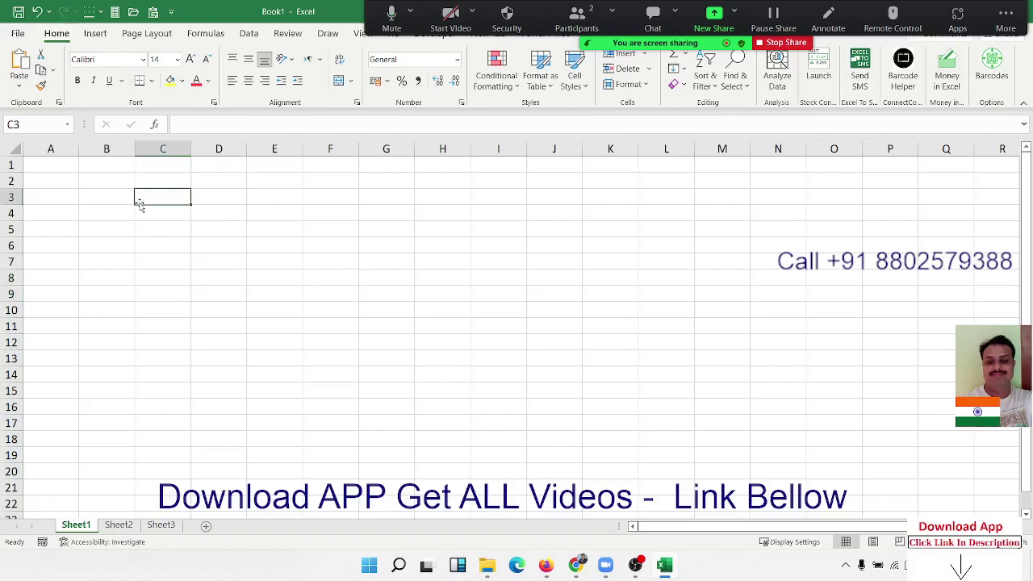
click(18, 33)
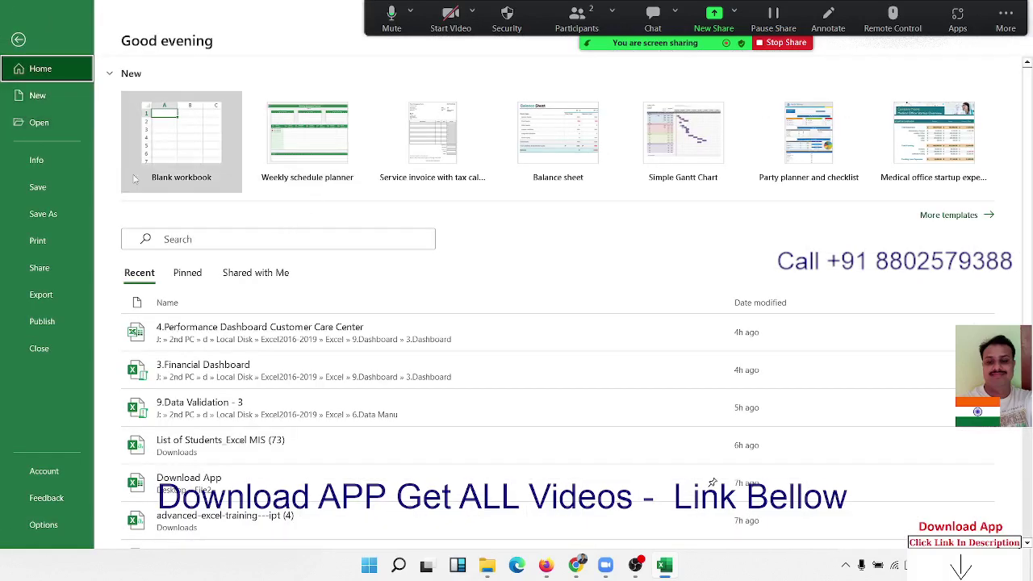
- Create the workbook 'Party planner and checklist1' from the Party planner and checklist template
click(40, 96)
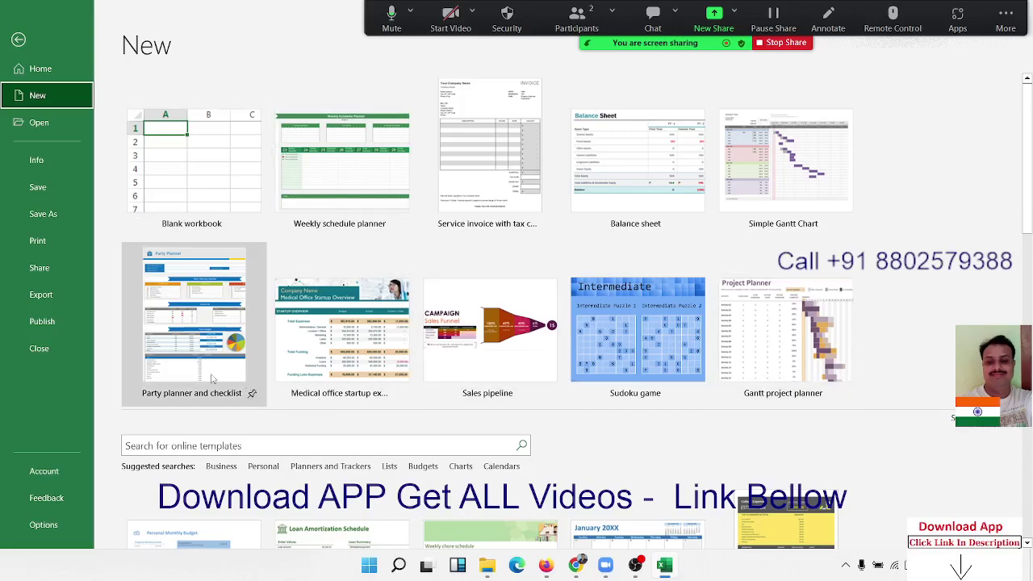
click(176, 355)
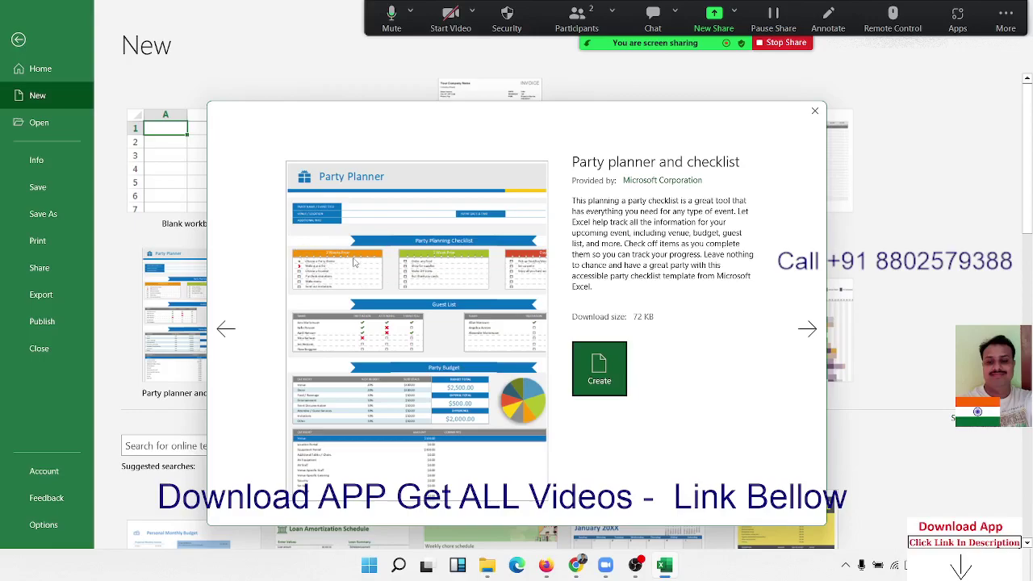
click(607, 381)
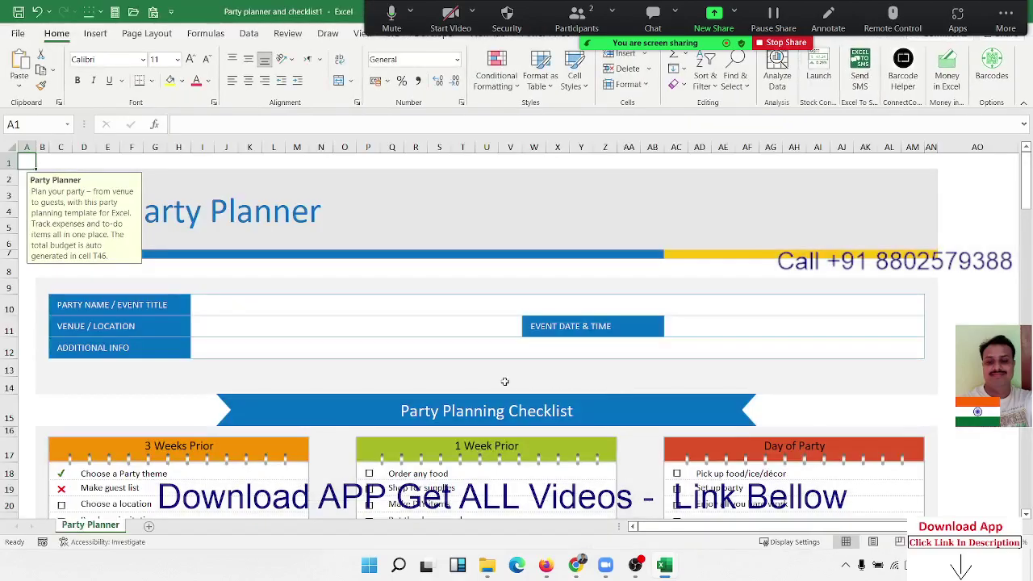
- Move the Party Planning Checklist banner's left and right arrow pieces outward and up
scroll(505, 382, down, 6)
scroll(505, 382, up, 1)
scroll(504, 380, up, 5)
scroll(1027, 217, down, 1)
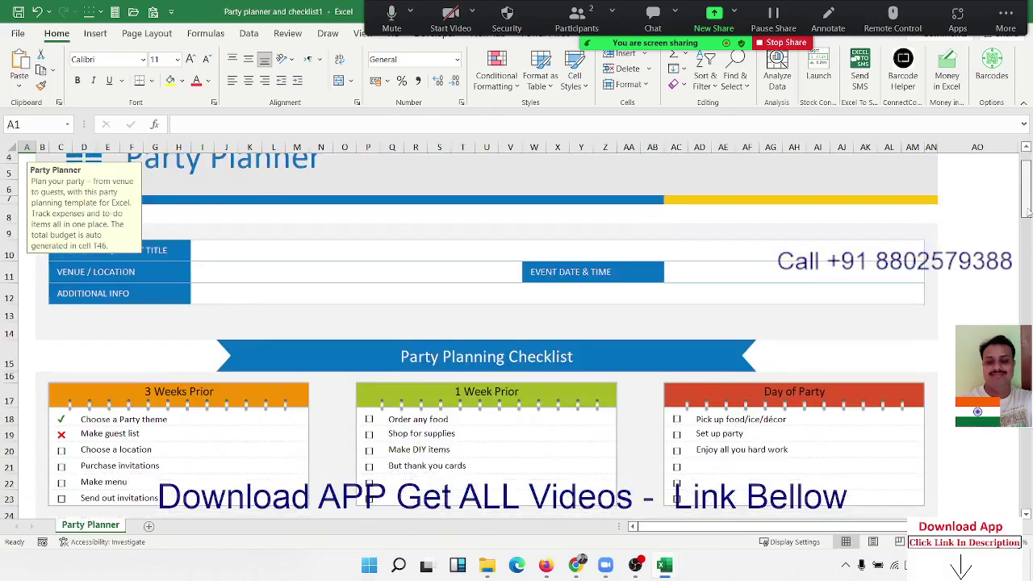
scroll(1026, 216, down, 1)
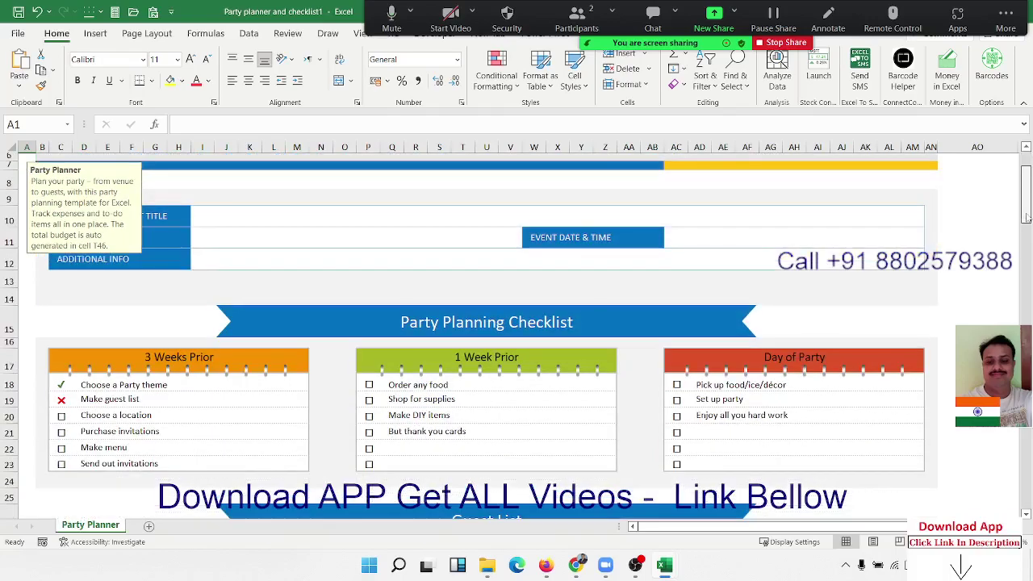
click(419, 322)
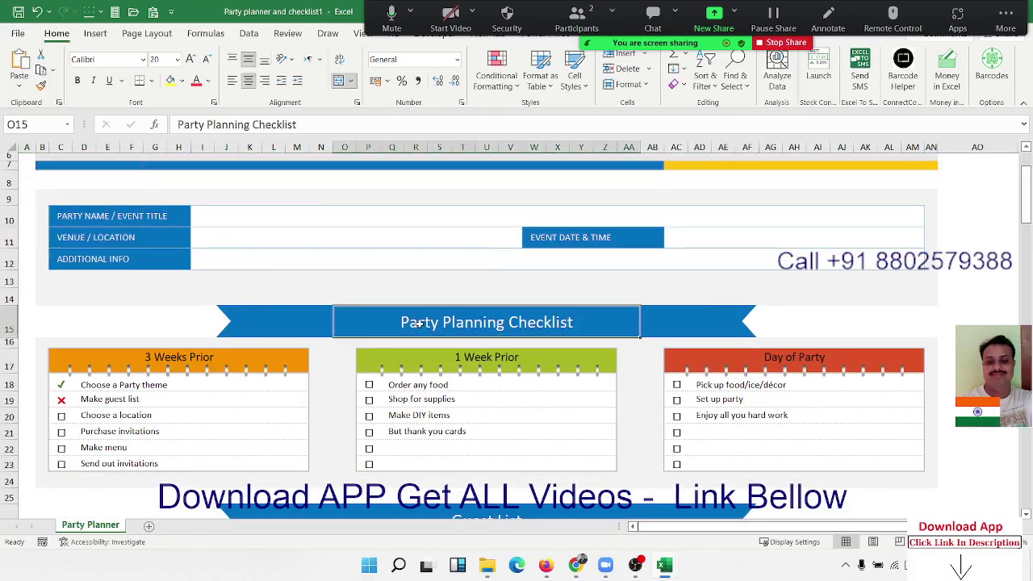
drag(248, 321, 228, 308)
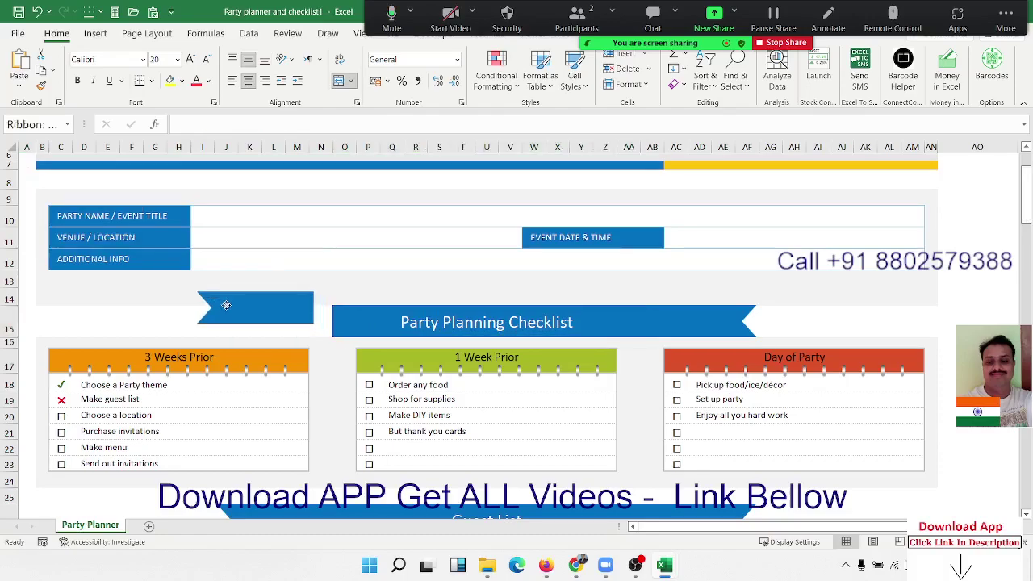
drag(753, 326, 768, 291)
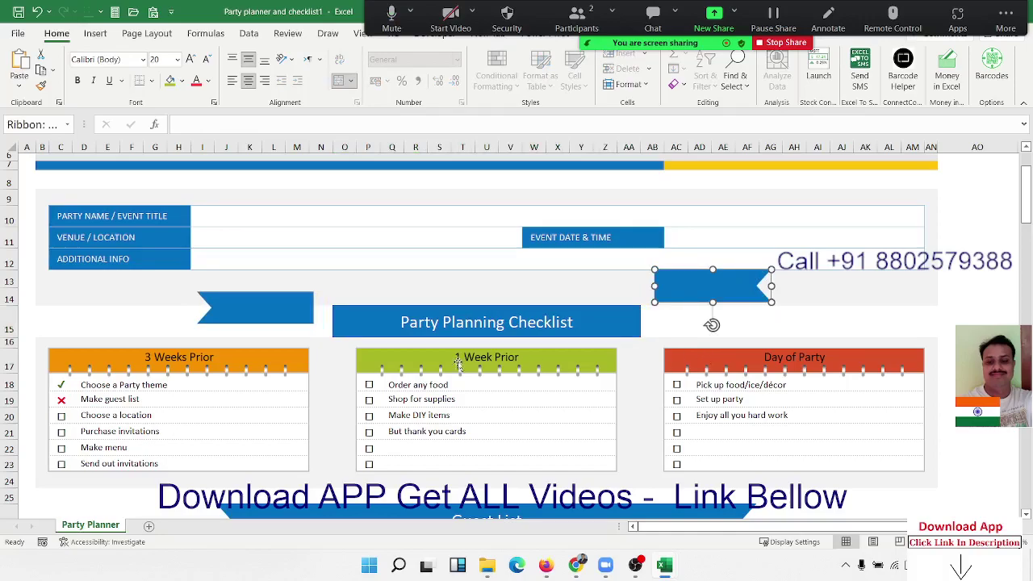
- Raise the 3 Weeks Prior spiral rings and move the 1 Week Prior rings down-right
click(266, 413)
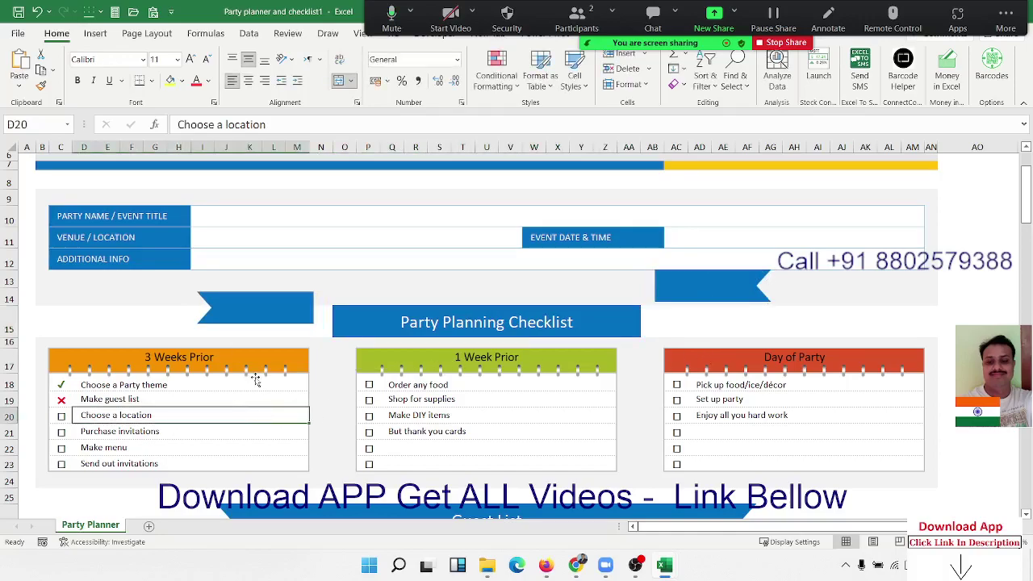
drag(255, 379, 255, 341)
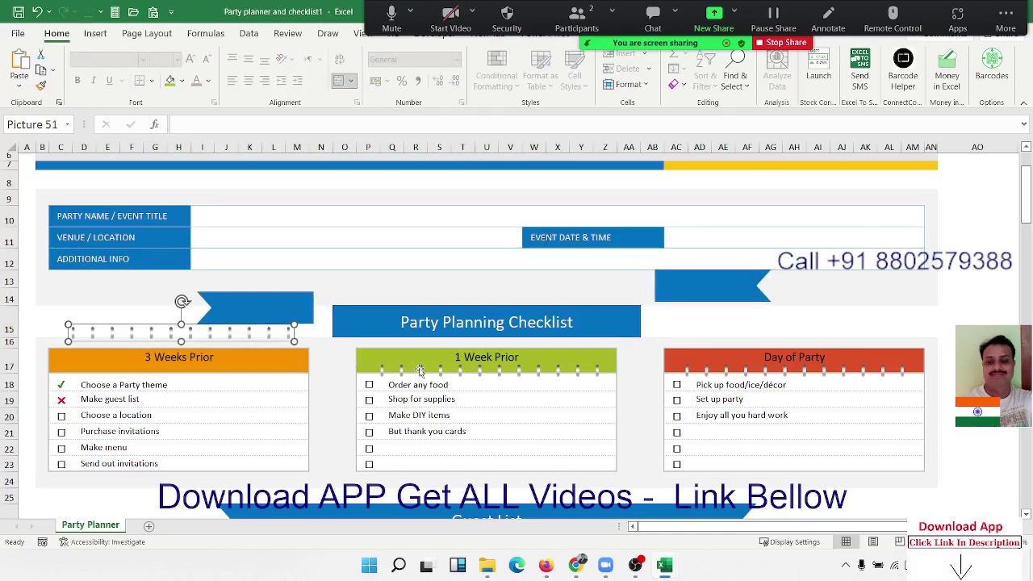
drag(420, 369, 464, 419)
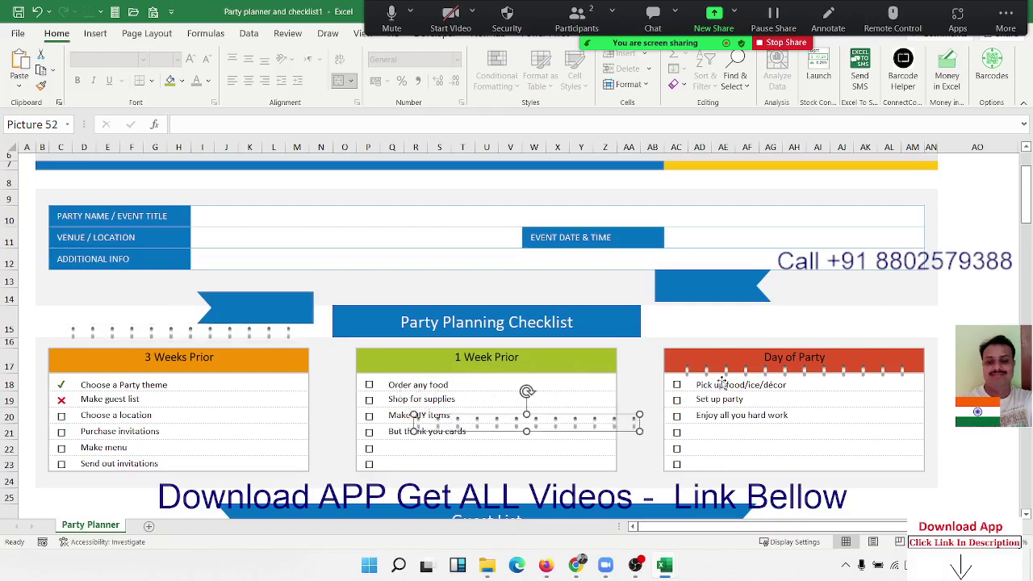
- Mark 'Pick up food/ice/décor' in AC18 with a tick, then change it to a cross
click(680, 386)
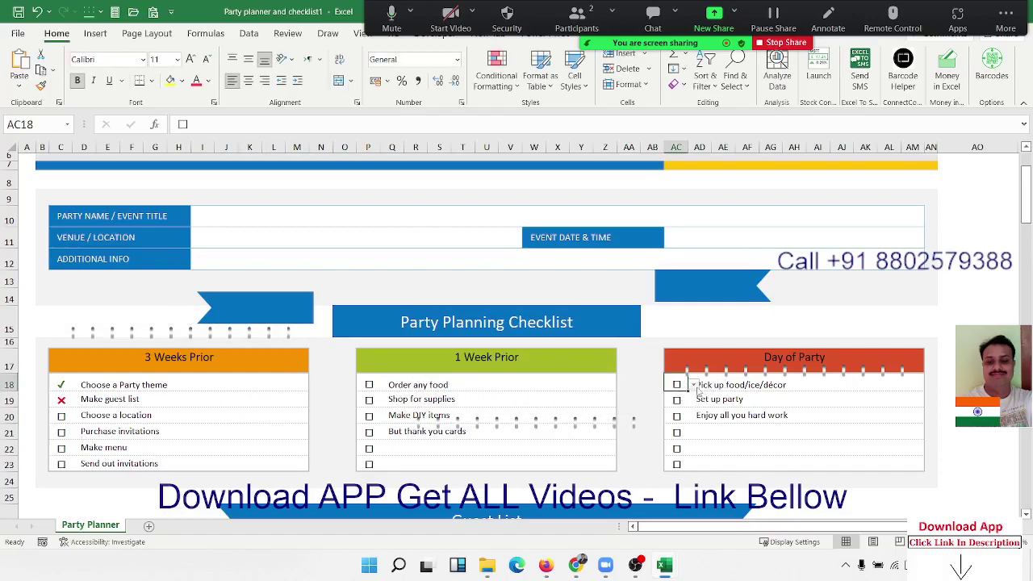
click(693, 386)
click(695, 388)
click(694, 387)
click(692, 396)
click(693, 387)
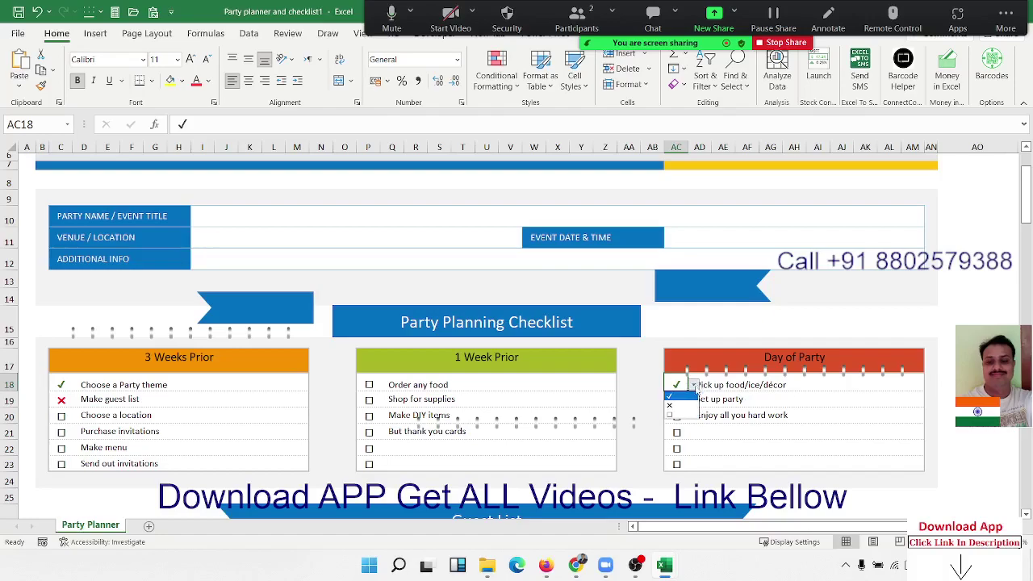
click(682, 405)
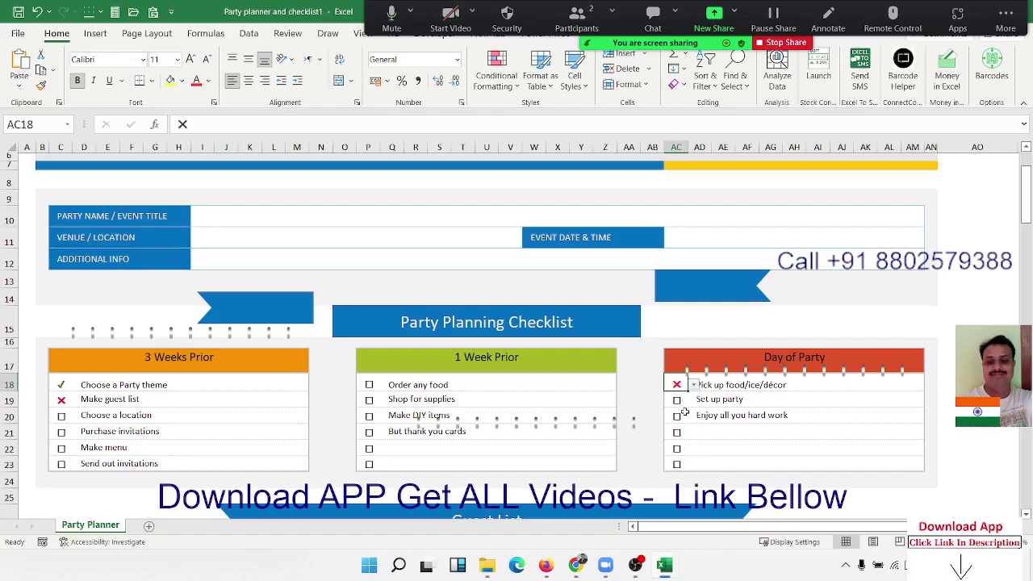
- Scroll through the party planner, then close it with Don't Save, returning to Book1
scroll(684, 413, down, 5)
scroll(684, 413, down, 3)
scroll(684, 413, down, 3)
scroll(684, 413, down, 1)
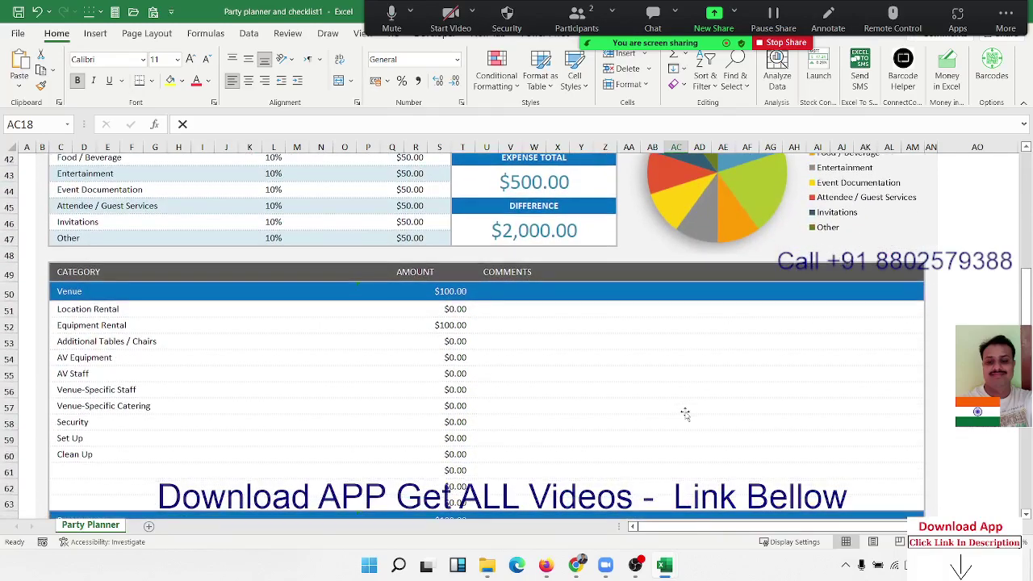
scroll(684, 413, up, 6)
scroll(684, 413, down, 3)
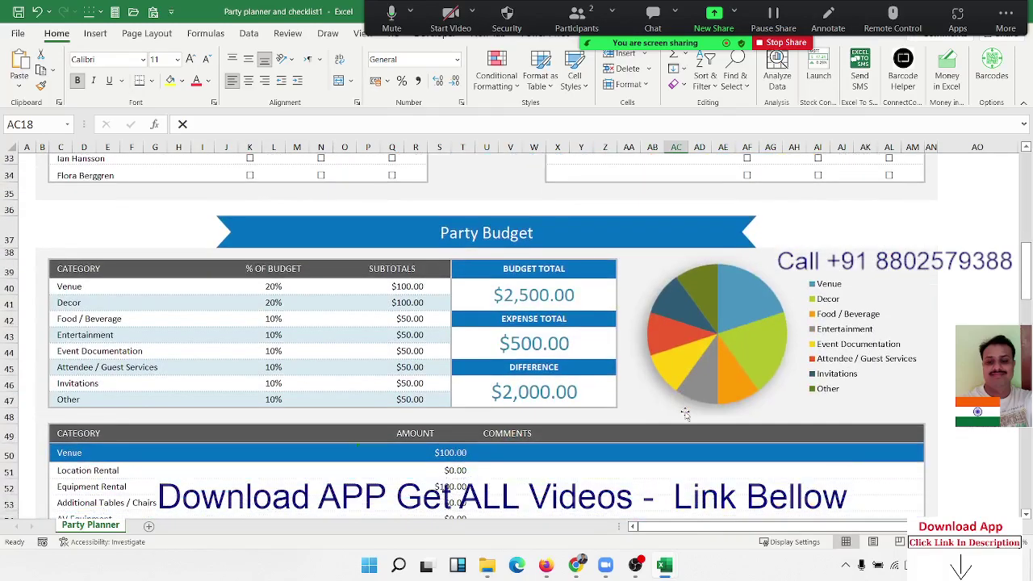
scroll(684, 413, down, 3)
scroll(350, 338, up, 6)
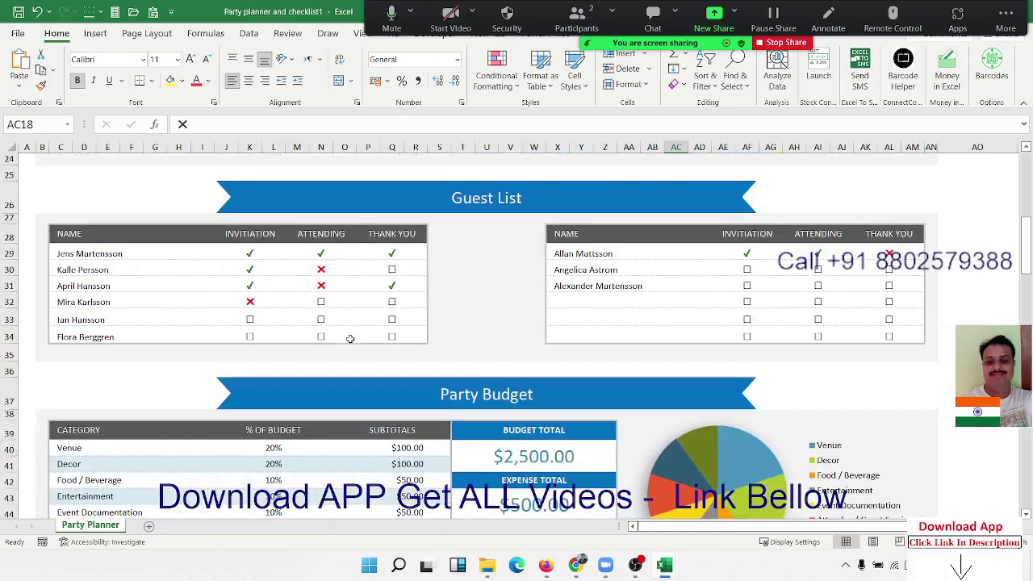
scroll(350, 338, up, 3)
scroll(350, 339, up, 4)
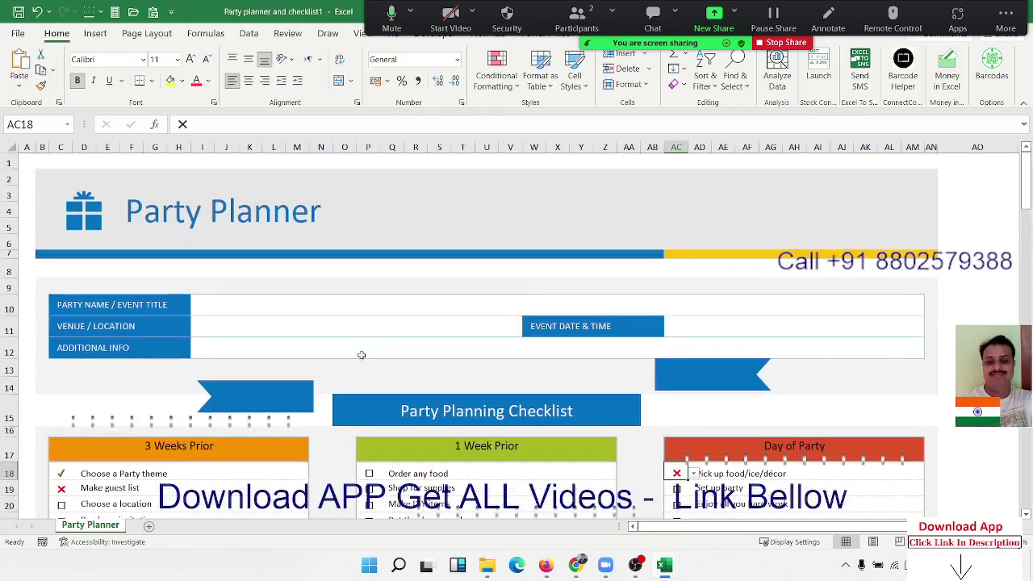
click(16, 34)
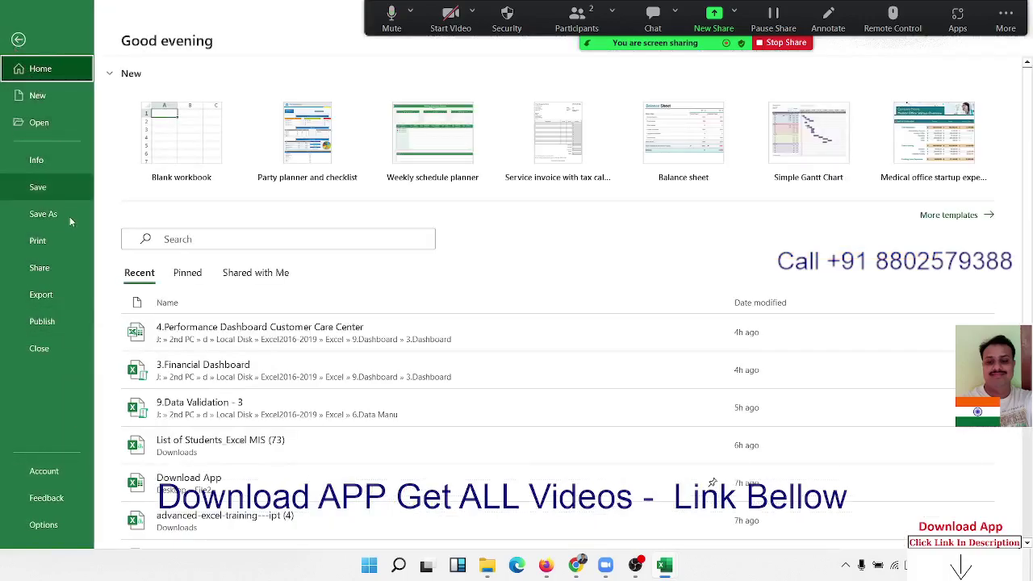
click(58, 349)
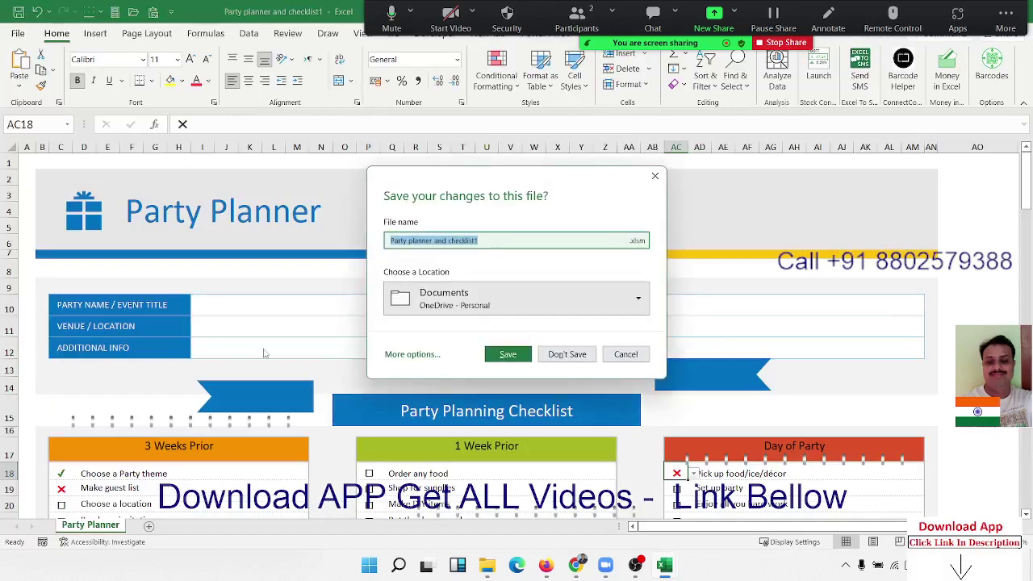
click(567, 354)
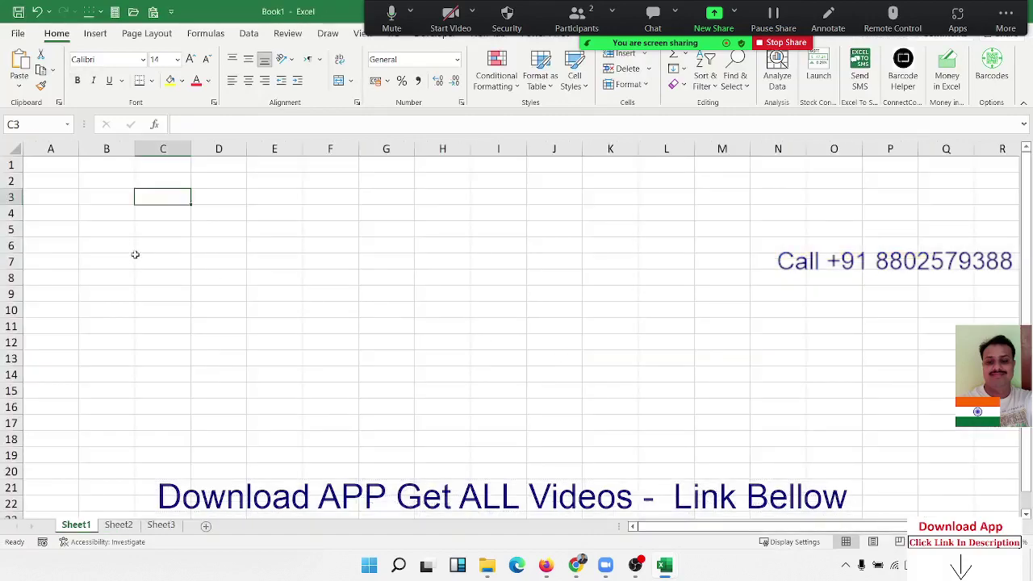
text(Q1)
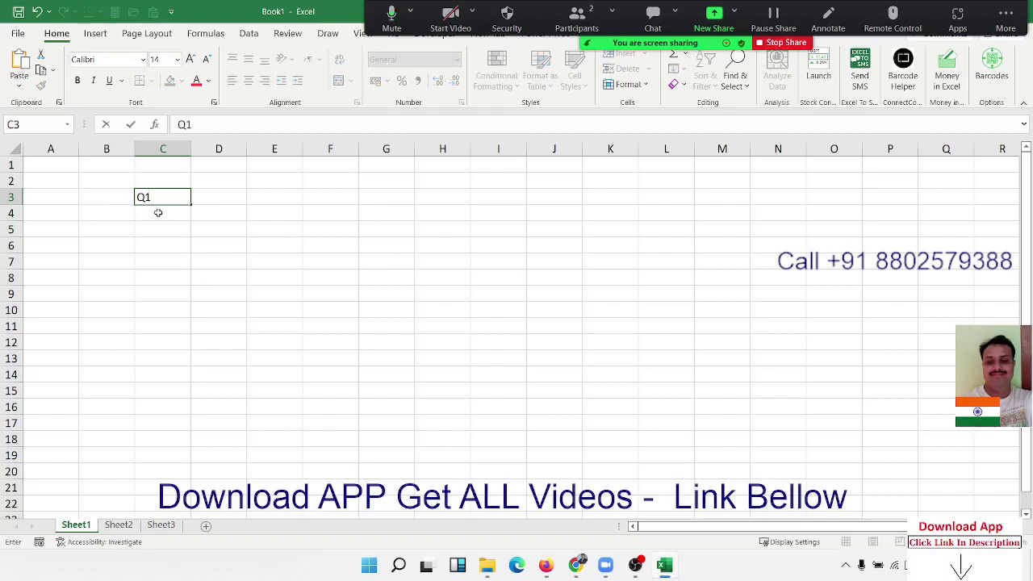
key(Tab)
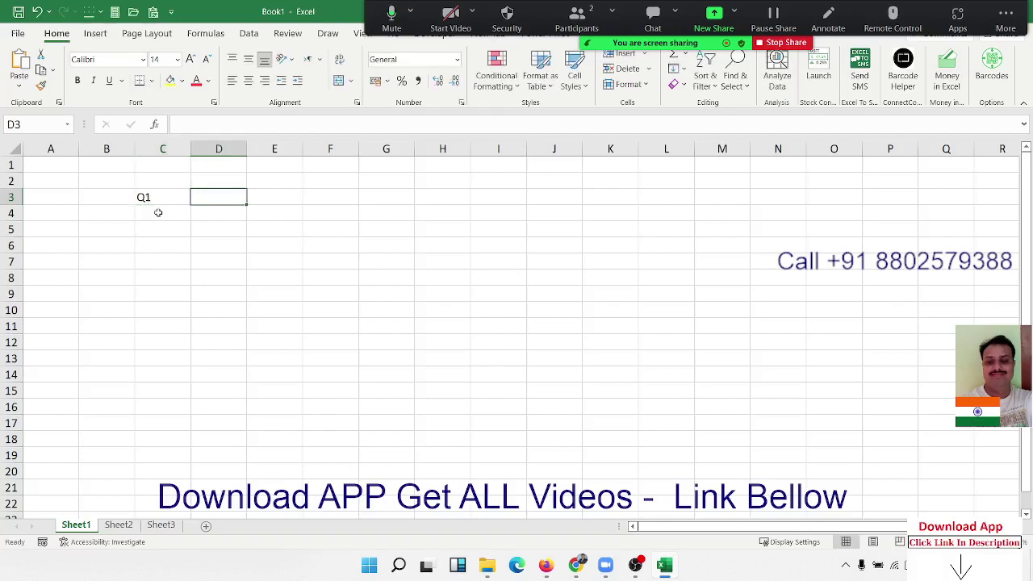
text(Q2)
key(Return)
text(41)
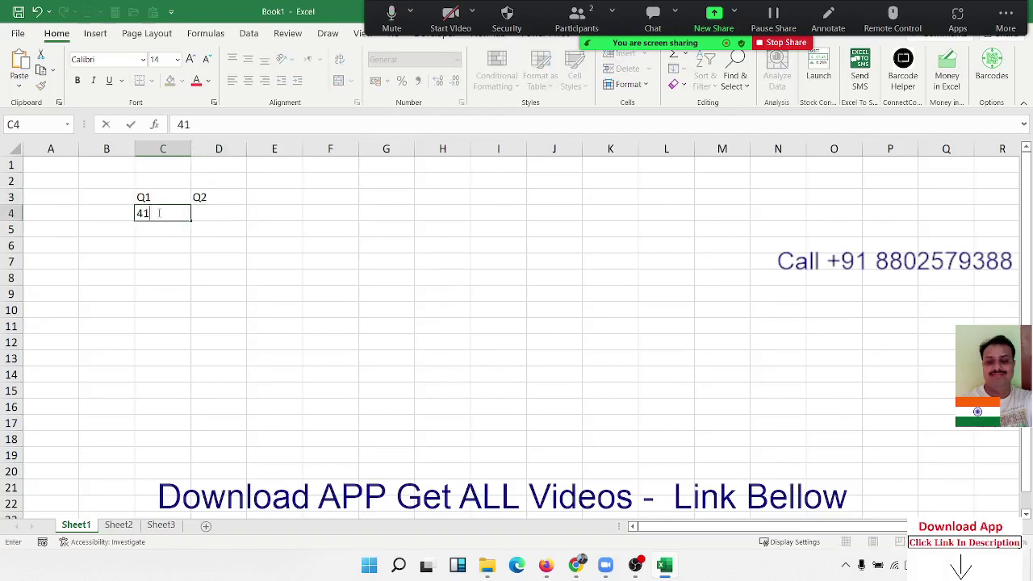
text(65416341321)
key(Return)
click(165, 213)
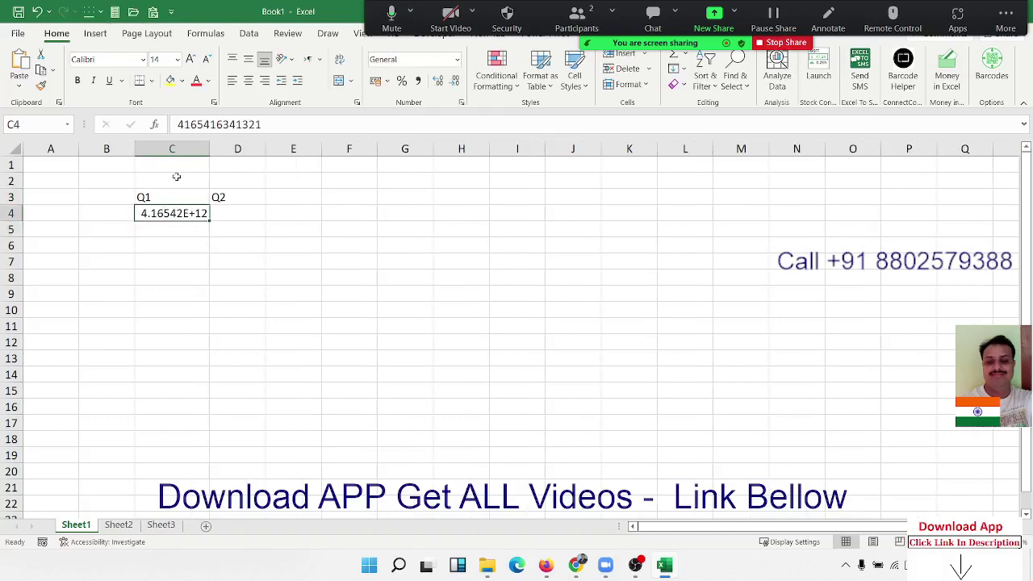
drag(237, 124, 263, 124)
text(3)
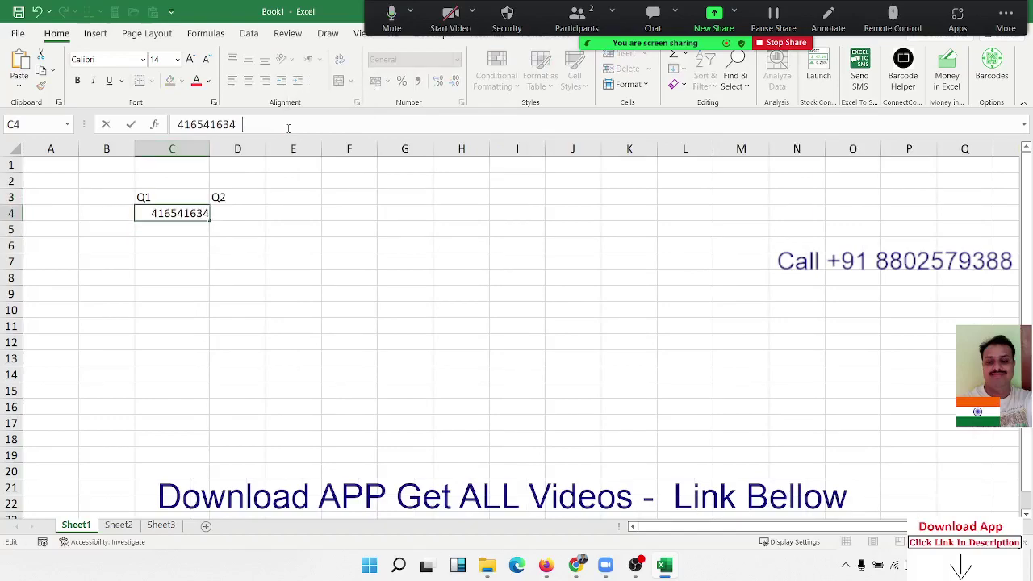
key(Return)
key(Up)
key(Right)
text(4852154)
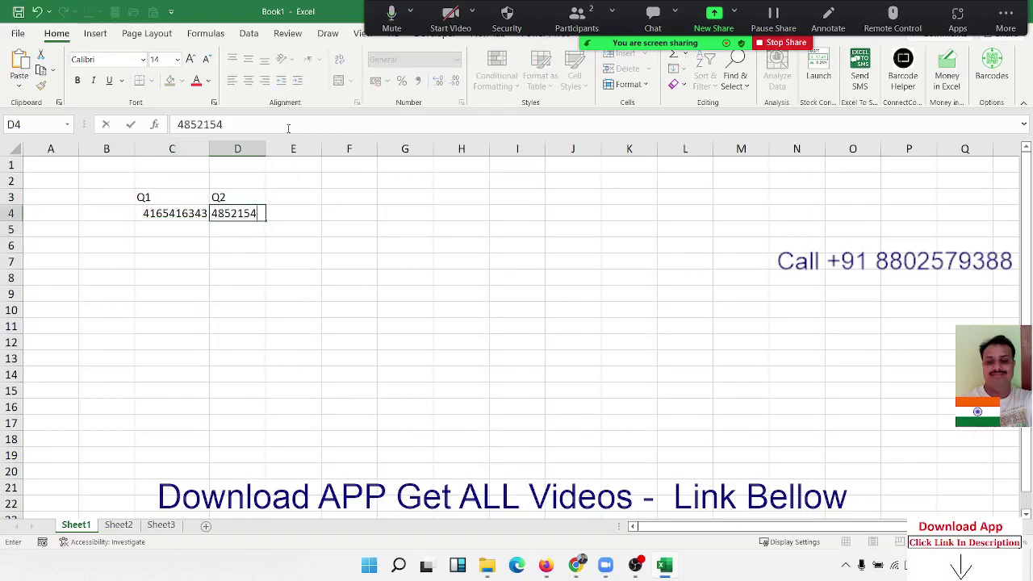
text(323)
key(Return)
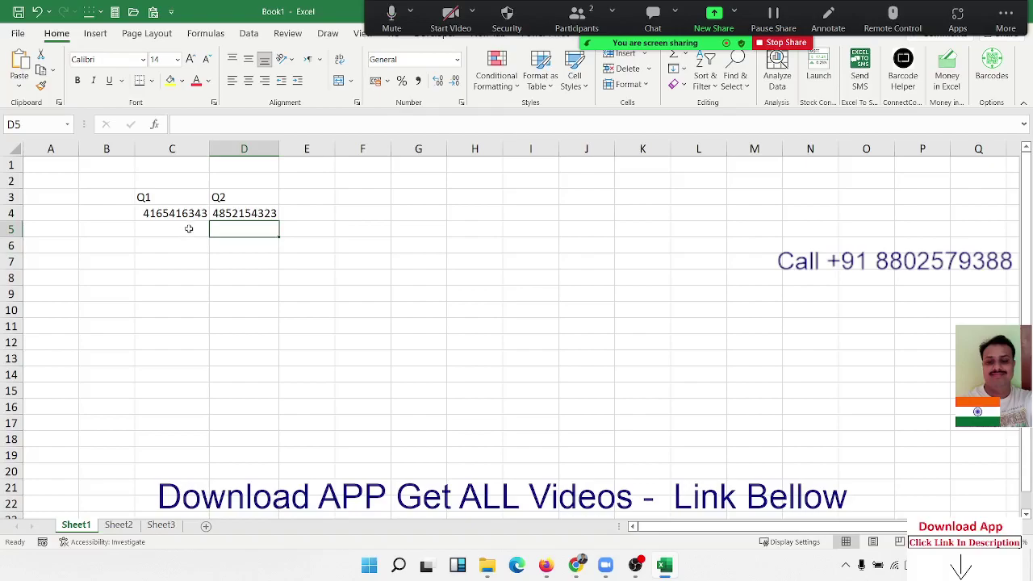
- Apply the 3 Arrows icon set conditional formatting to C4:D4
drag(189, 214, 218, 215)
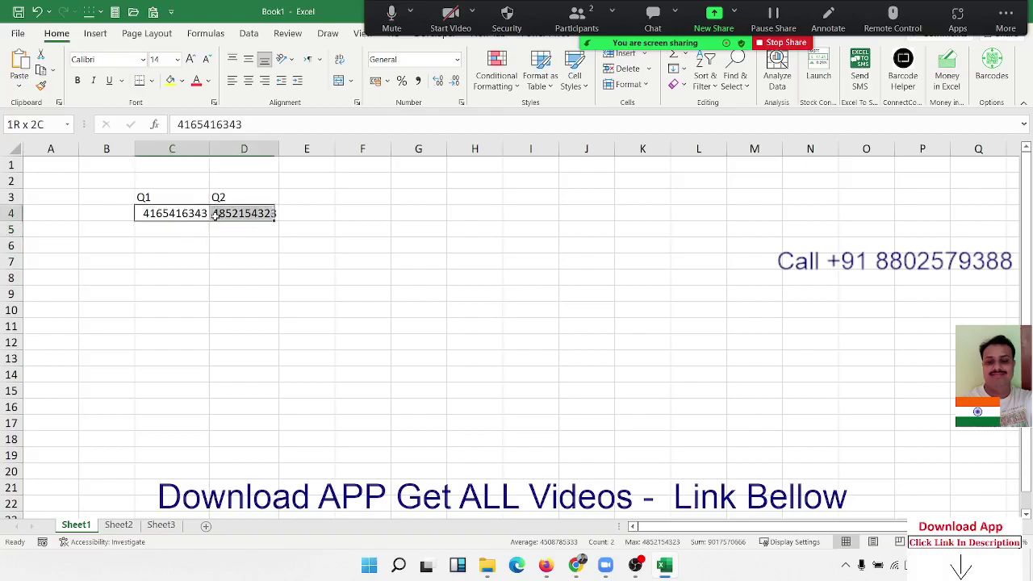
click(206, 33)
click(54, 34)
click(496, 71)
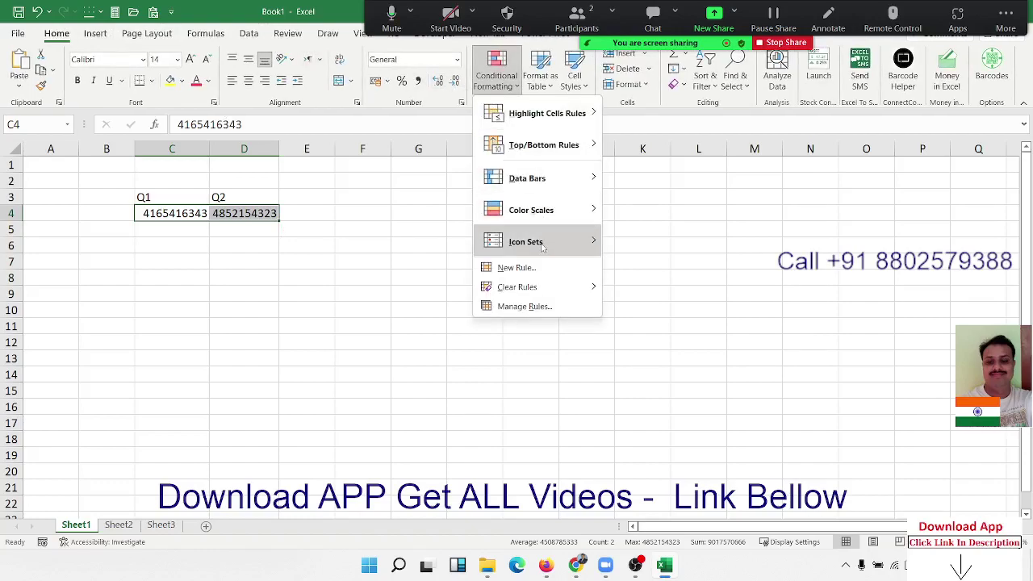
mouse_move(526, 241)
click(623, 252)
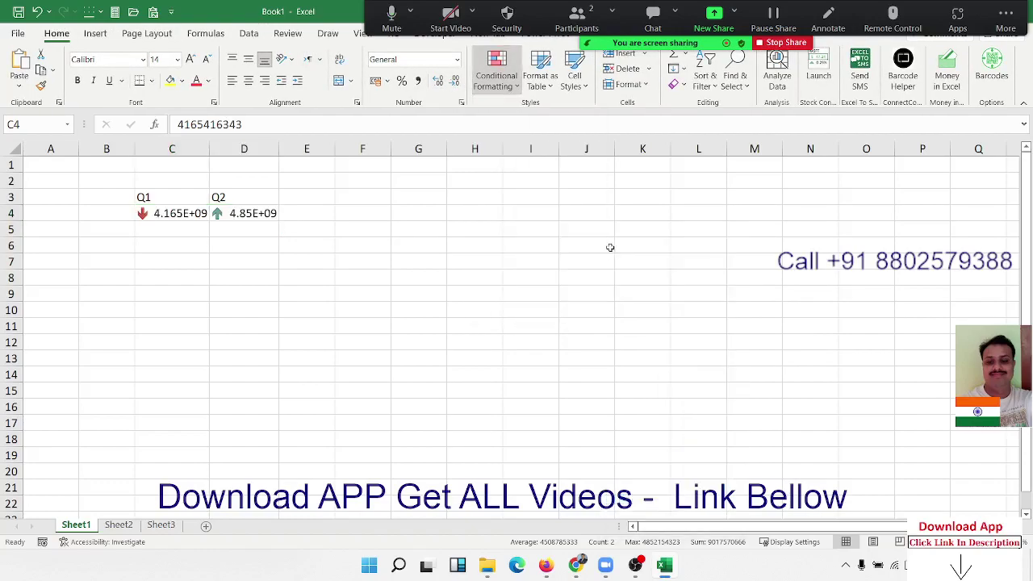
click(297, 288)
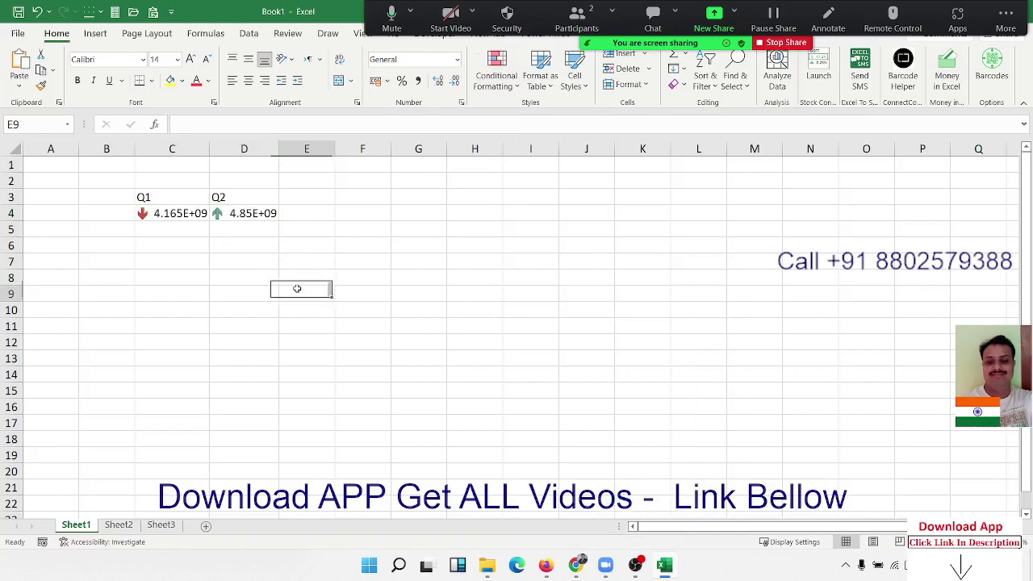
- Autofit columns C and D and shorten the Q2 value in D4 to 485215432
double_click(210, 150)
double_click(286, 150)
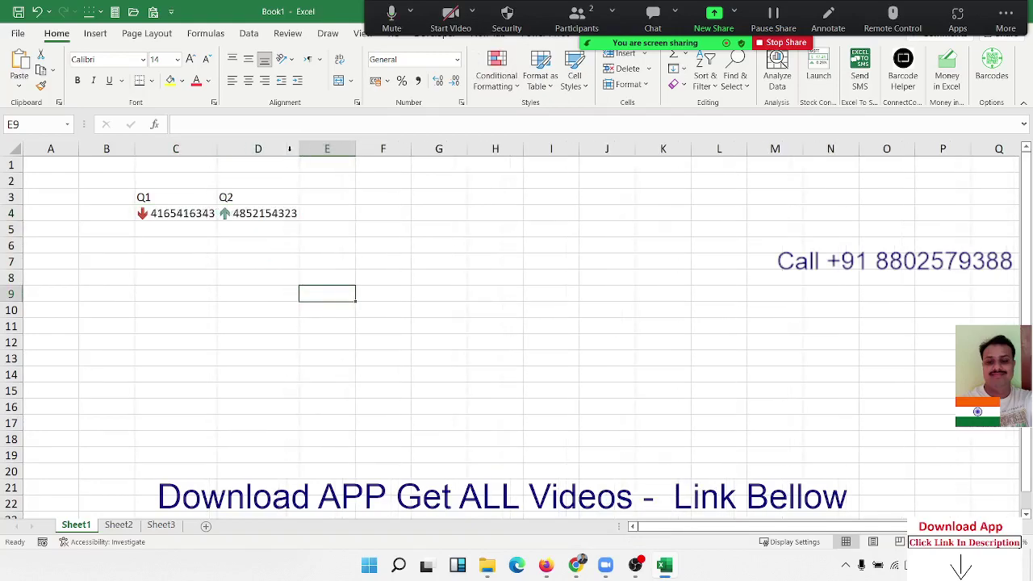
double_click(289, 214)
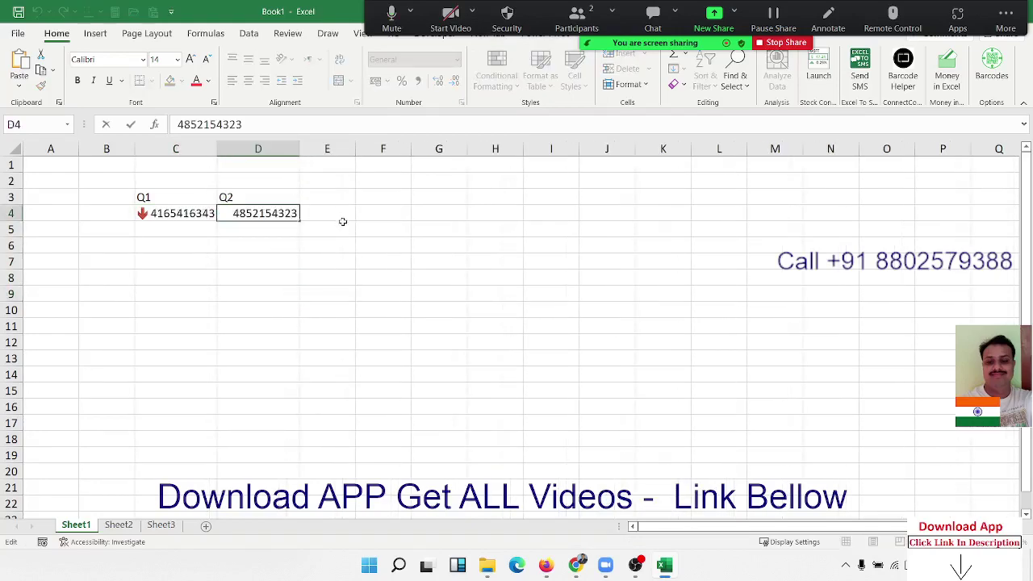
key(BackSpace)
key(Return)
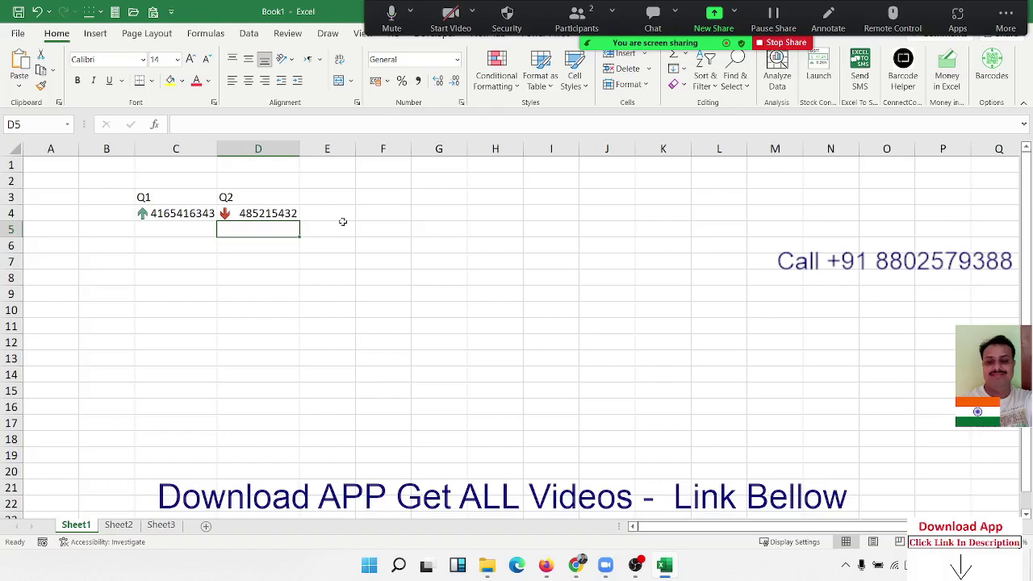
drag(175, 149, 326, 148)
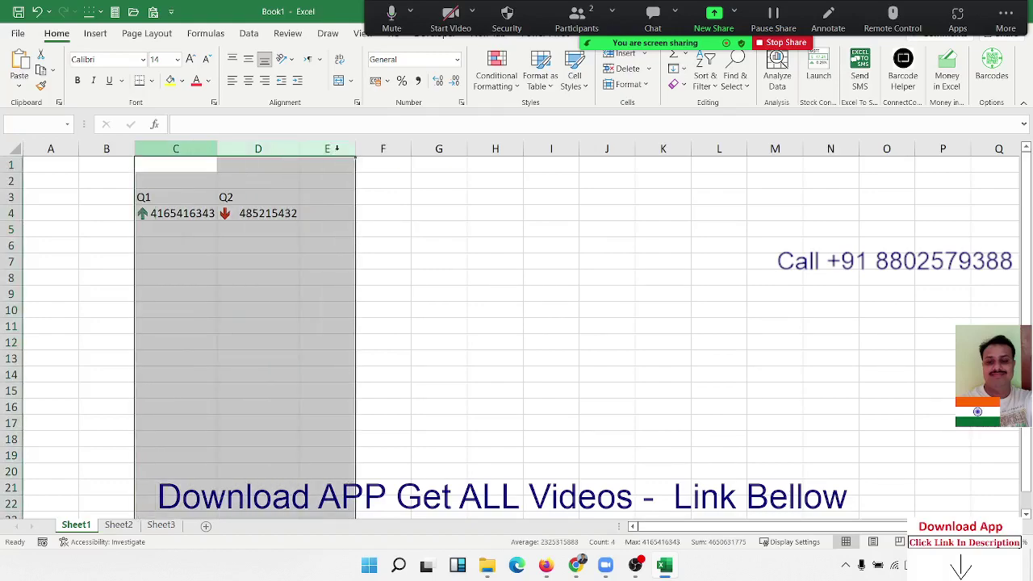
- Delete columns C through E and enter 10th in cell B2
key(ctrl+minus)
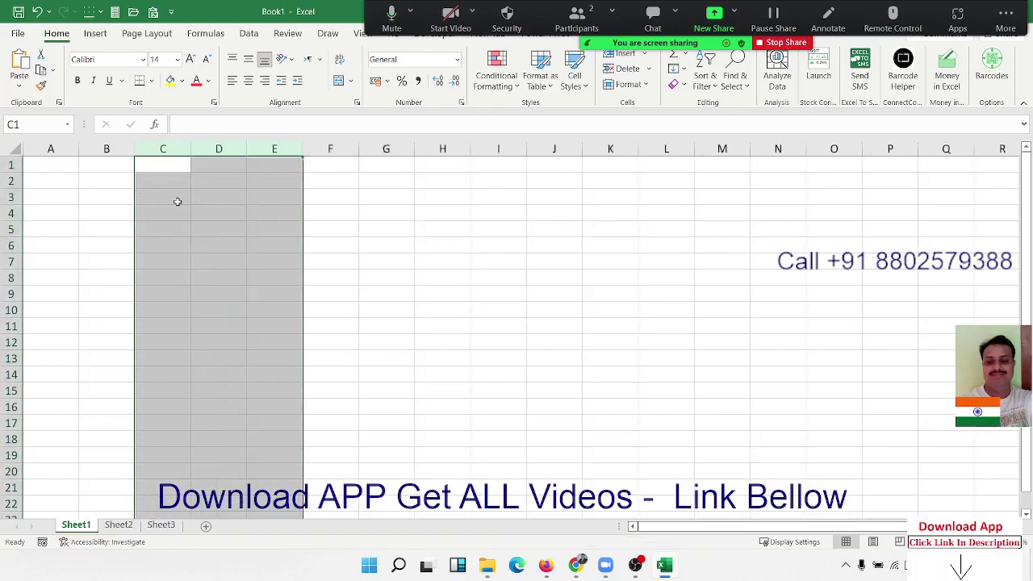
click(177, 201)
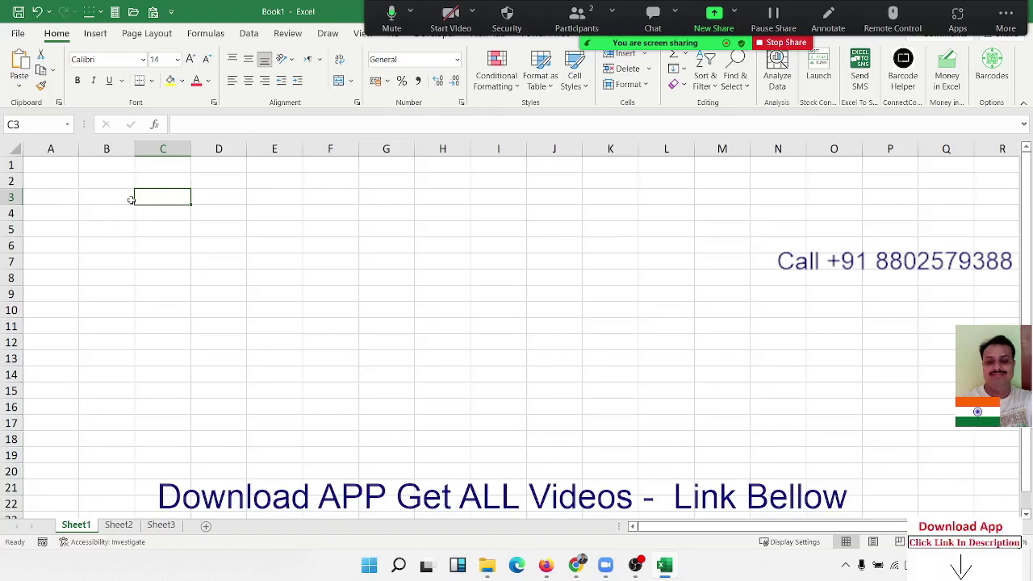
click(95, 187)
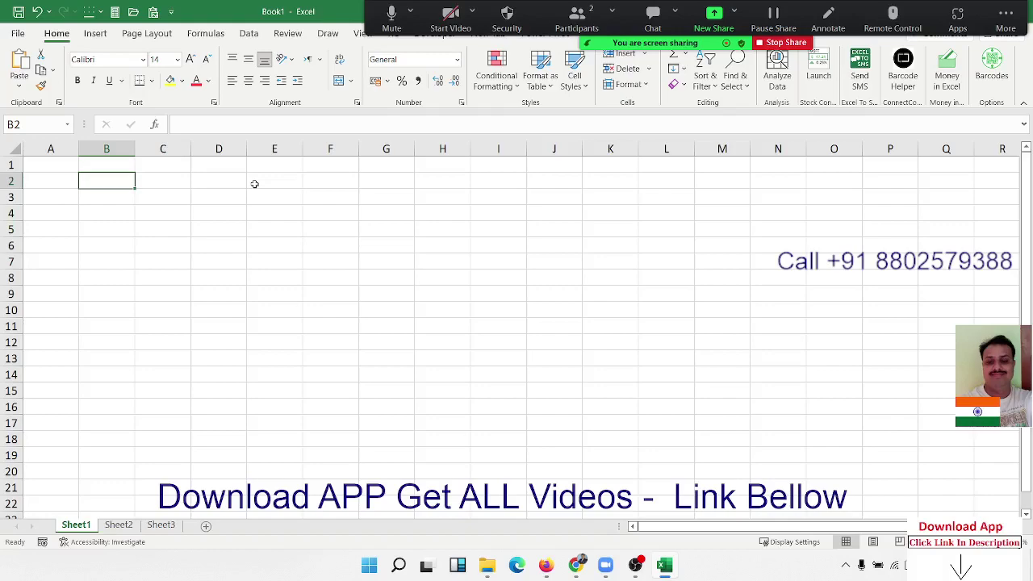
text(Hi)
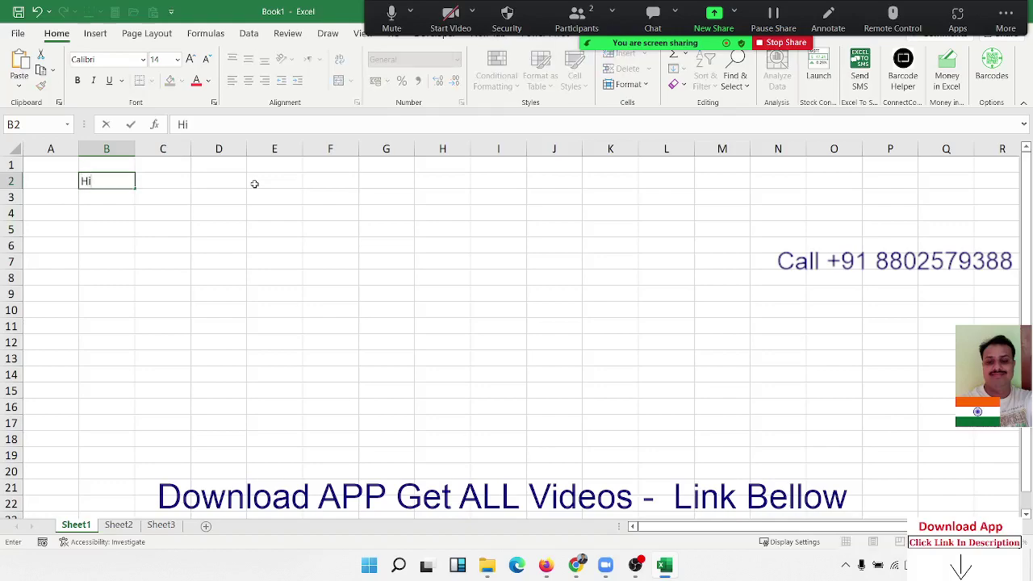
key(ctrl+Return)
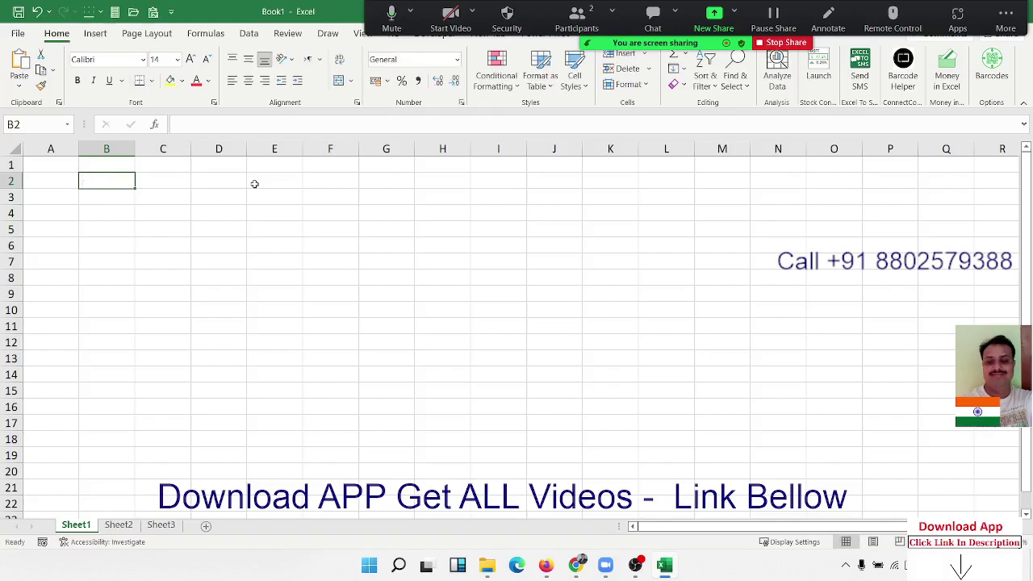
text(10th)
key(Return)
- Format the 'th' of 10th in B2 as superscript
key(Up)
double_click(94, 179)
right_click(104, 184)
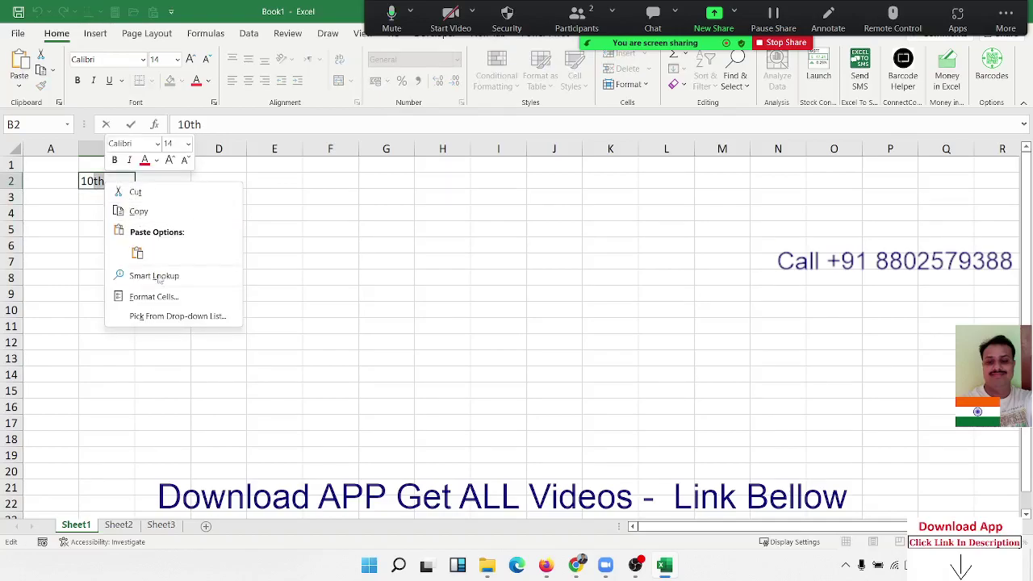
click(161, 296)
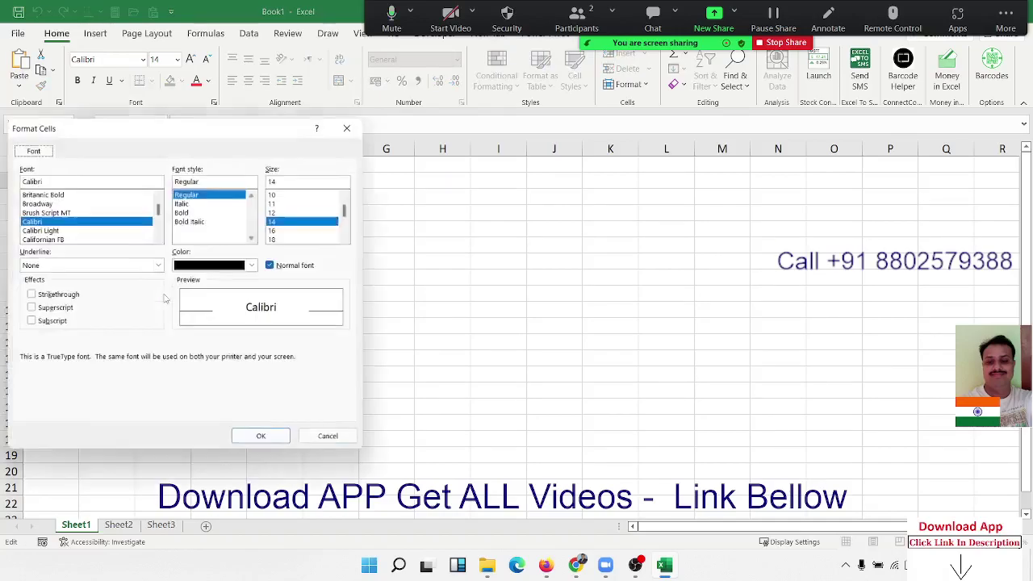
click(70, 309)
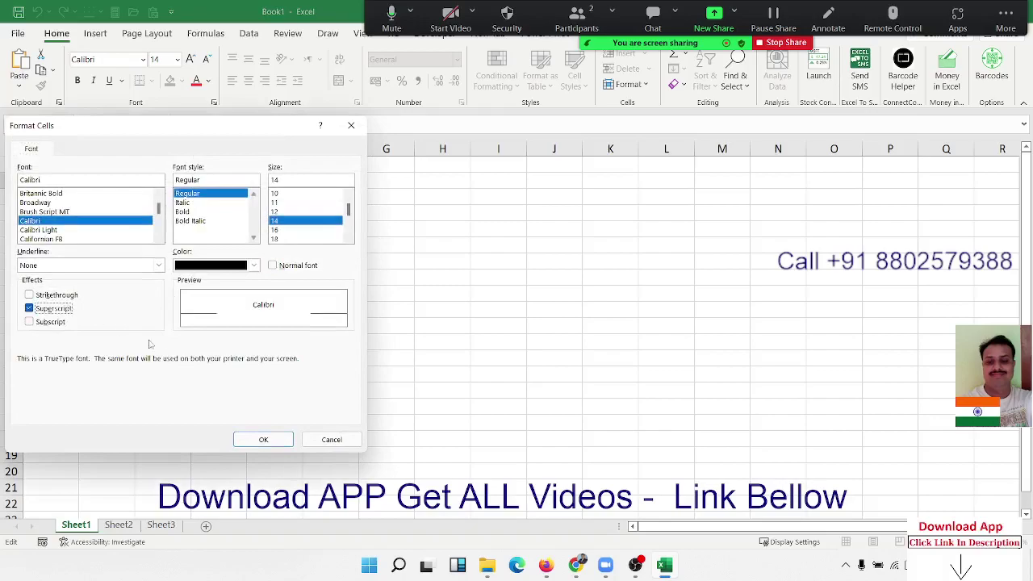
click(263, 439)
click(158, 333)
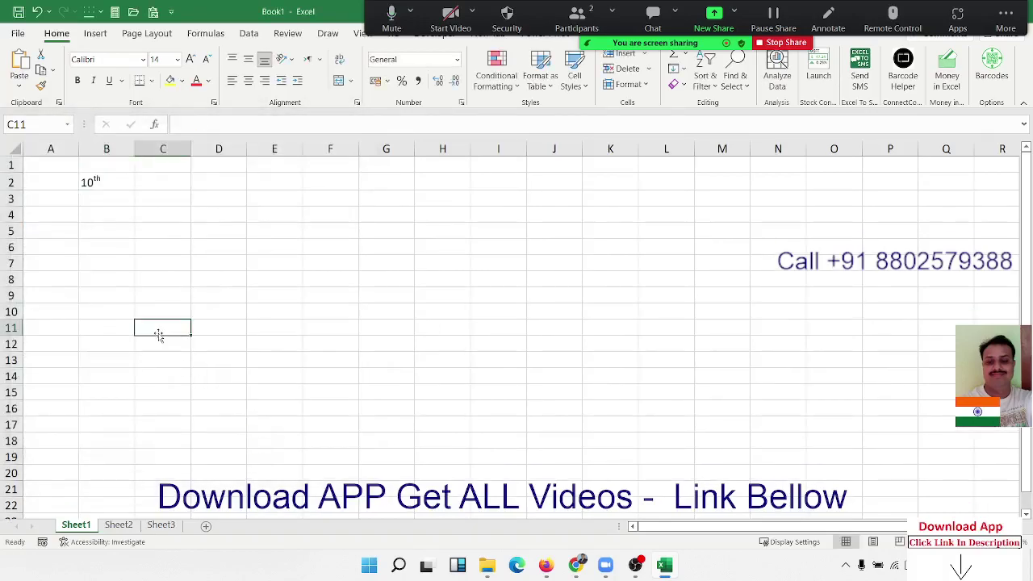
- Enter H2O in B3 with the 2 formatted as subscript
click(99, 199)
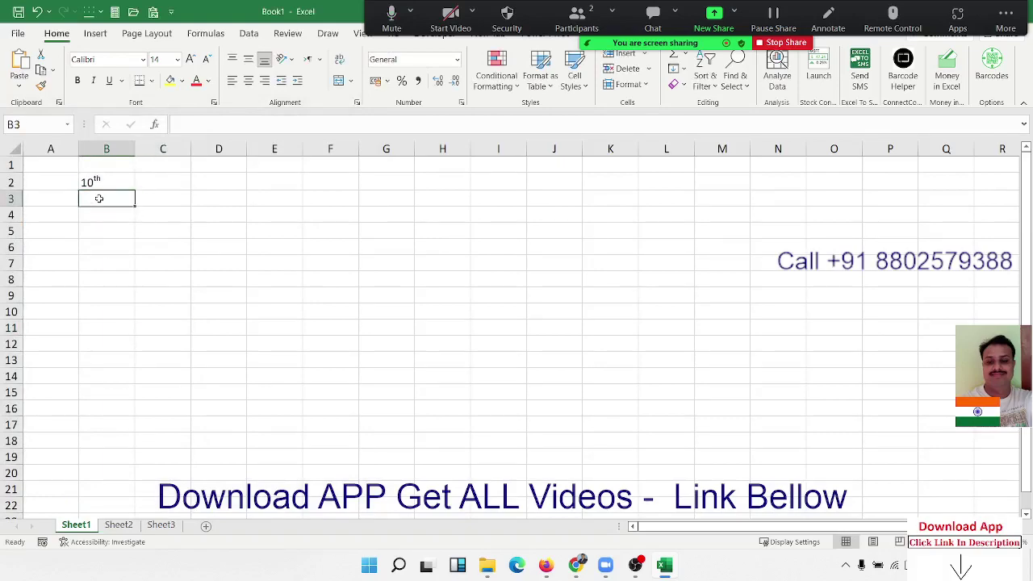
text(H2)
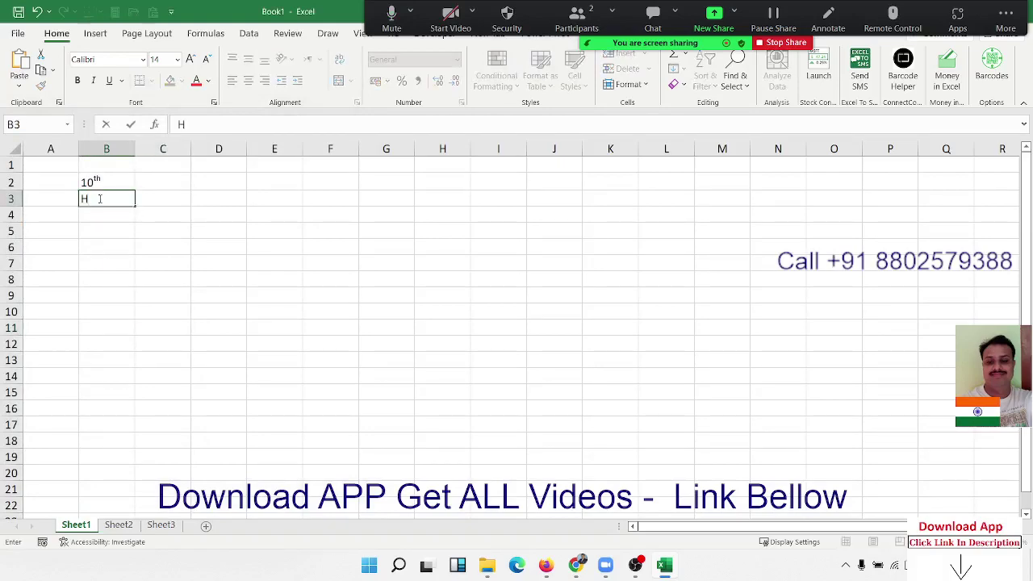
text(O)
drag(88, 199, 94, 198)
right_click(94, 198)
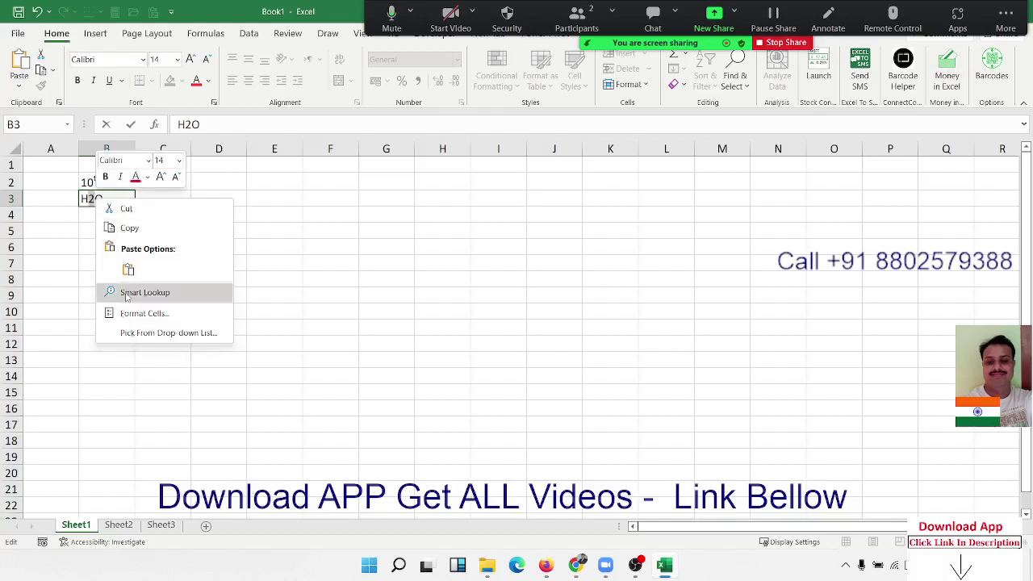
click(129, 313)
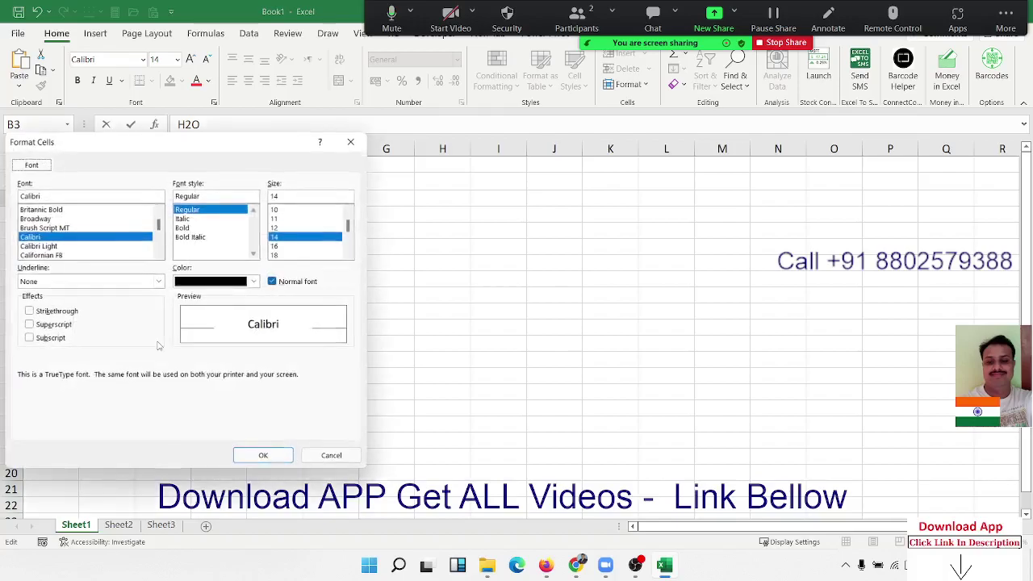
click(29, 337)
click(263, 455)
click(116, 380)
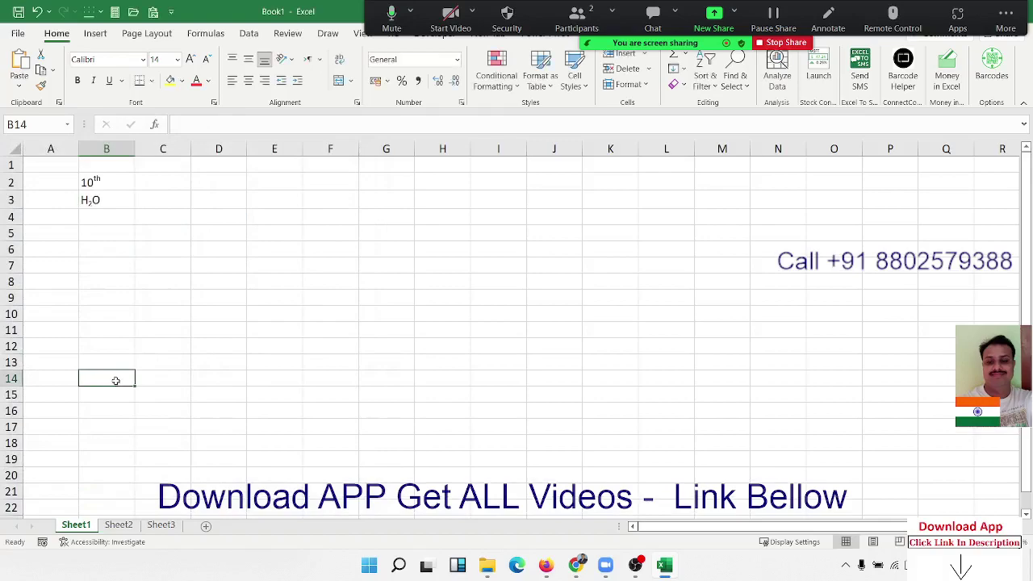
click(430, 165)
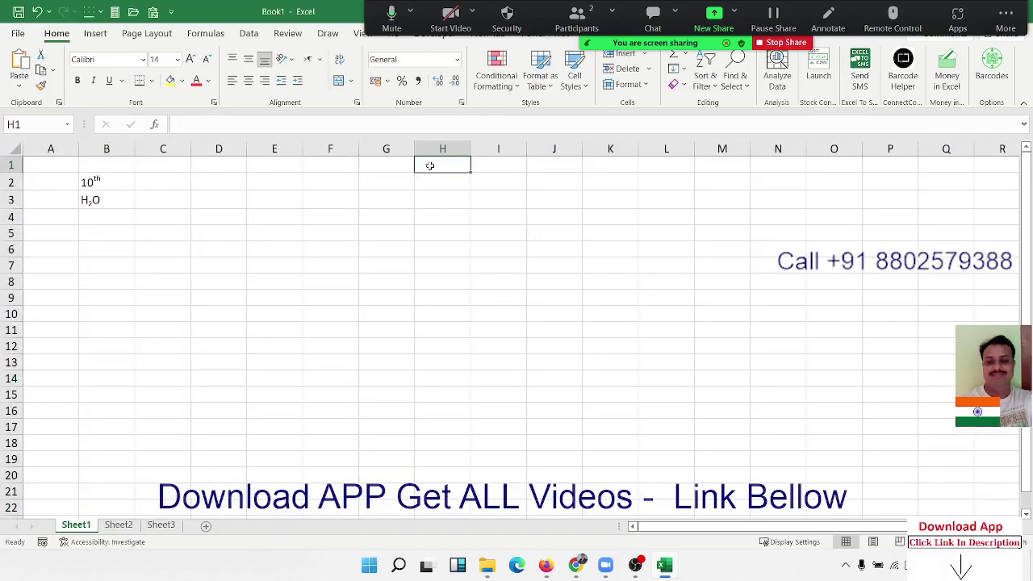
- Enter 10, 60, 56, 25 and 85 down column H in H1:H5
text(10)
key(Return)
text(6)
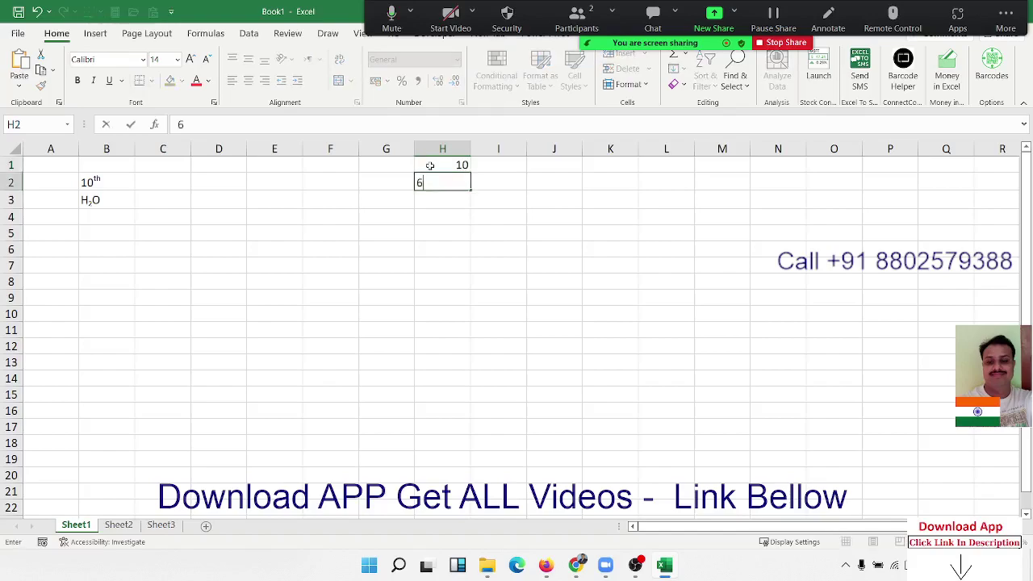
text(0)
key(Return)
text(56)
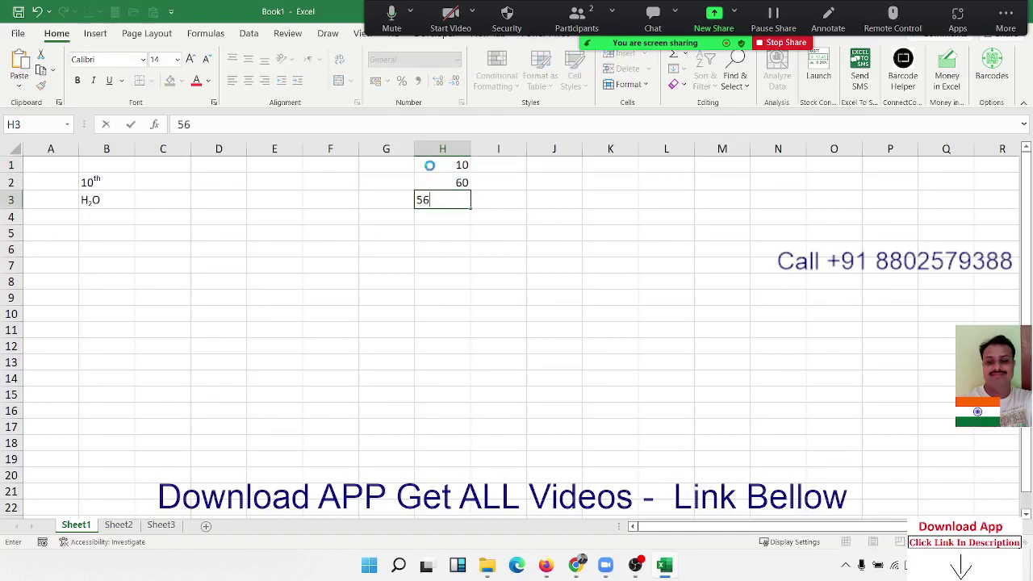
key(Return)
text(25)
key(Return)
text(85)
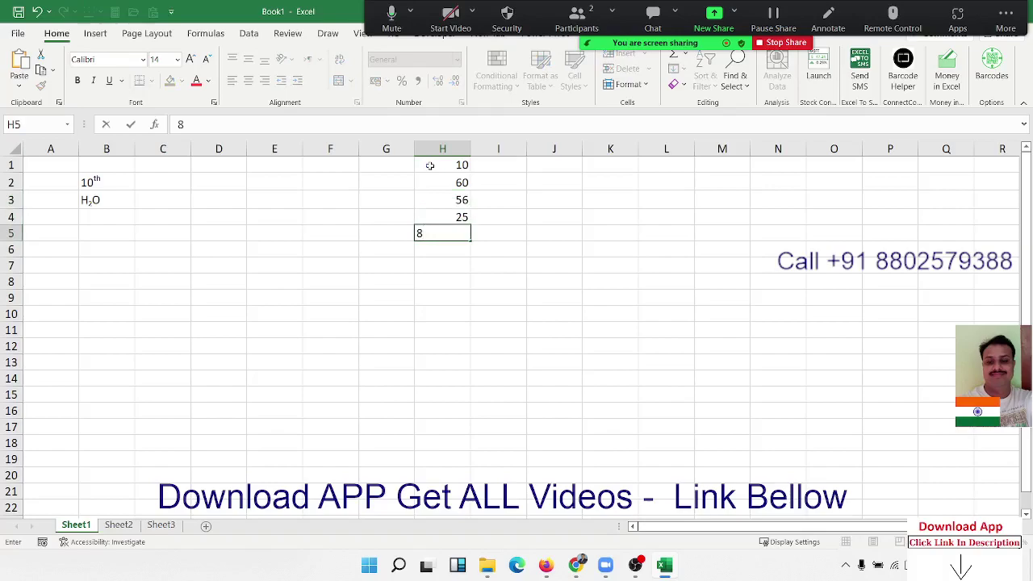
text(.2)
key(Return)
- Enter 65, 95, 25 and 65 in H6:H9, fixing the 256 typo
text(65)
key(Return)
text(9)
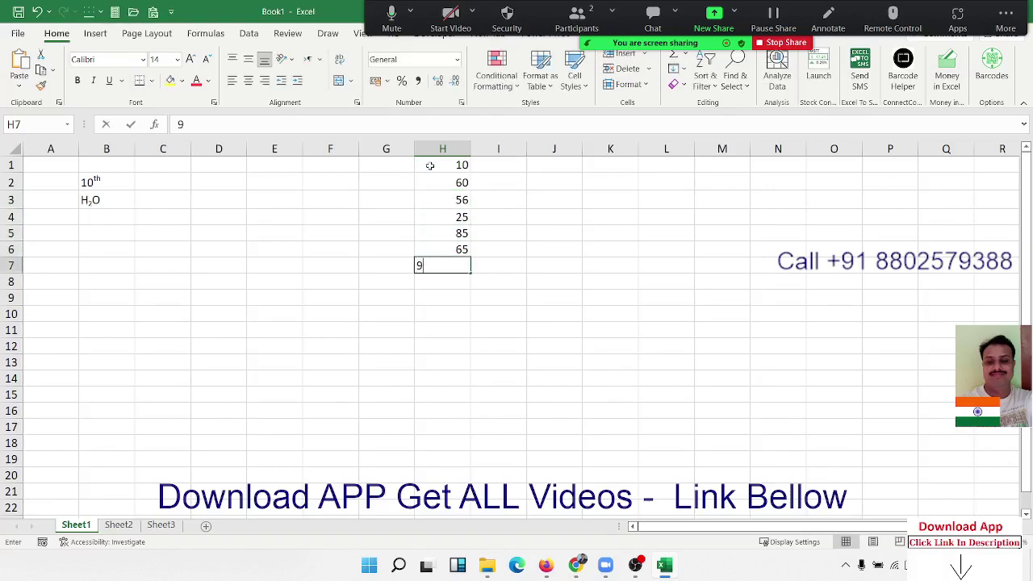
text(5)
key(Return)
text(256)
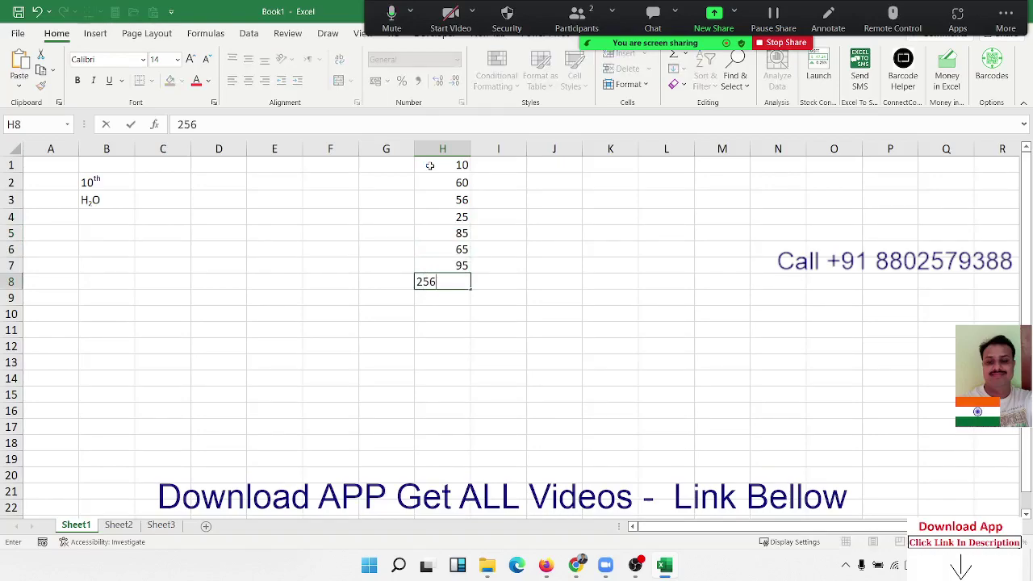
key(BackSpace)
key(Return)
text(6)
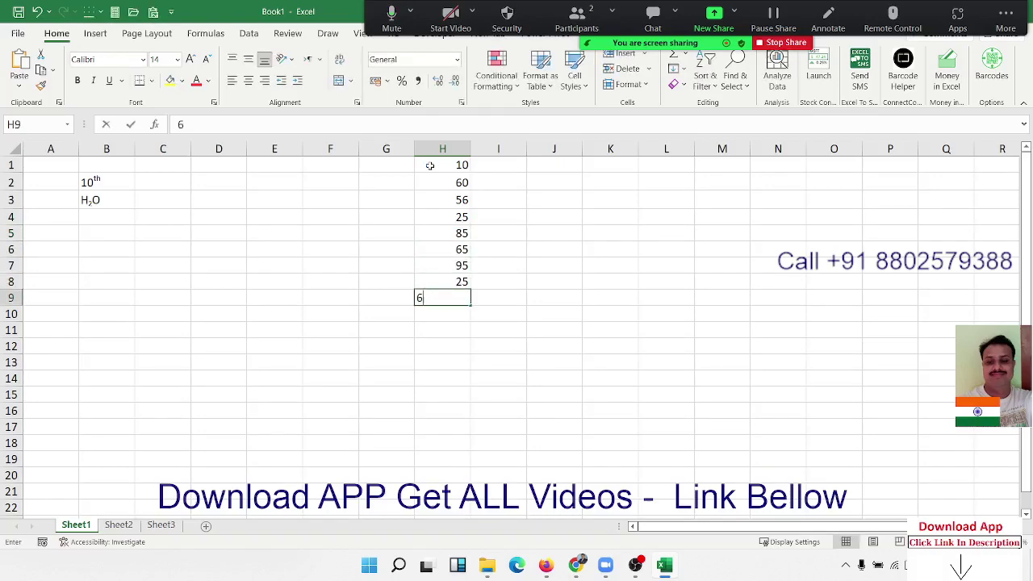
text(5)
key(Return)
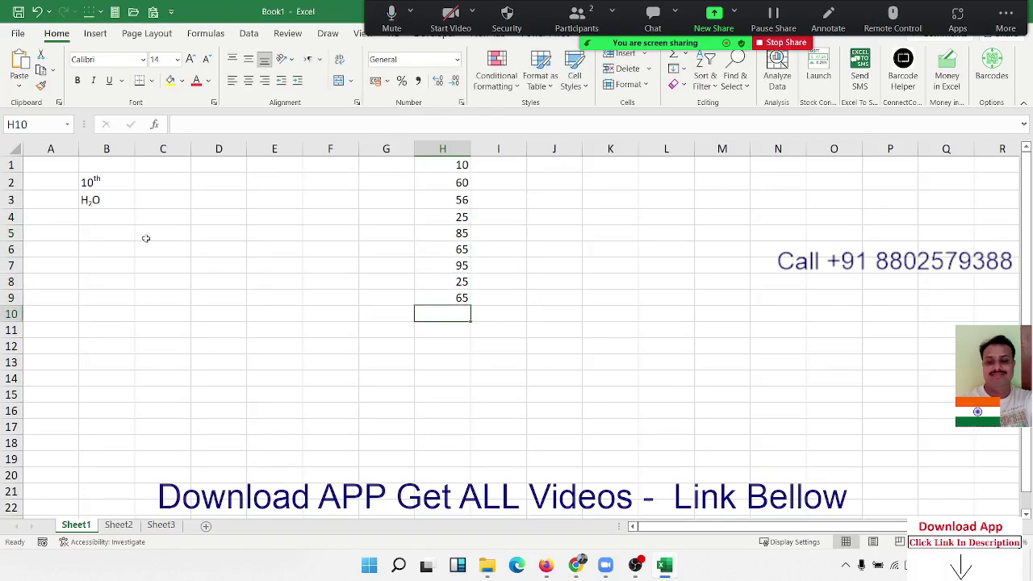
click(114, 233)
- Type 10o in B5 and make the o superscript as a degree sign
text(10)
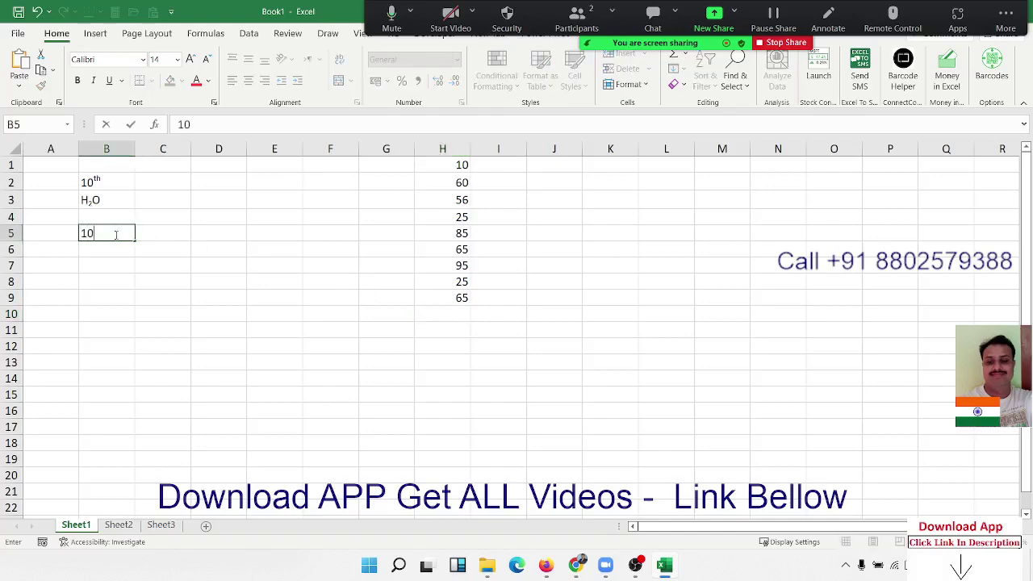
text(o)
drag(94, 234, 101, 234)
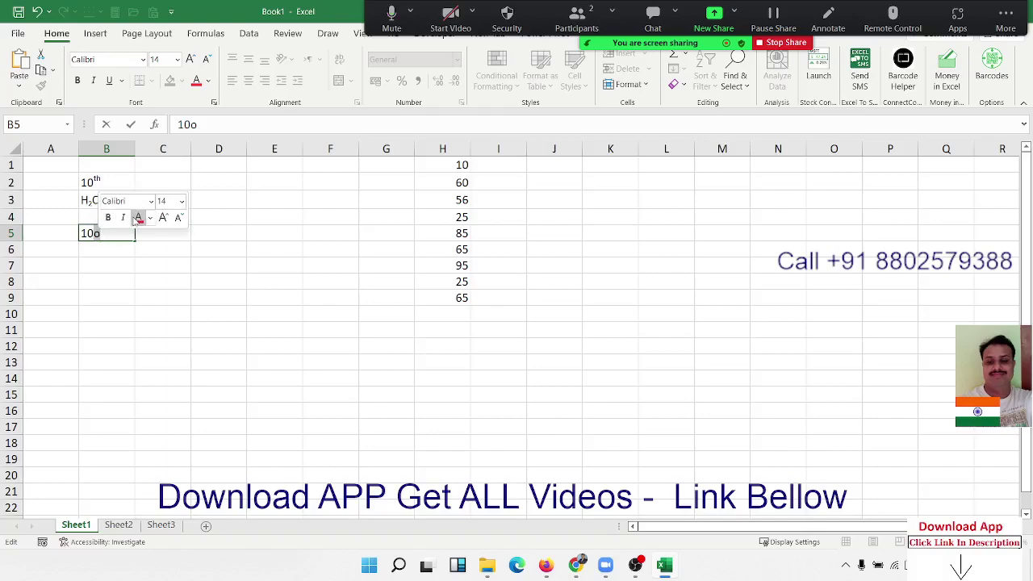
click(213, 103)
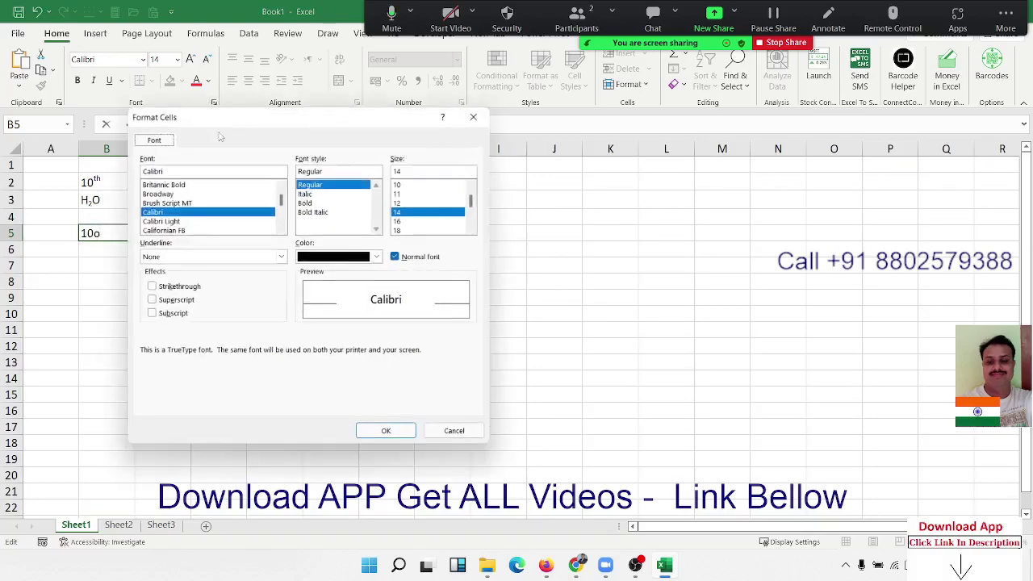
click(187, 300)
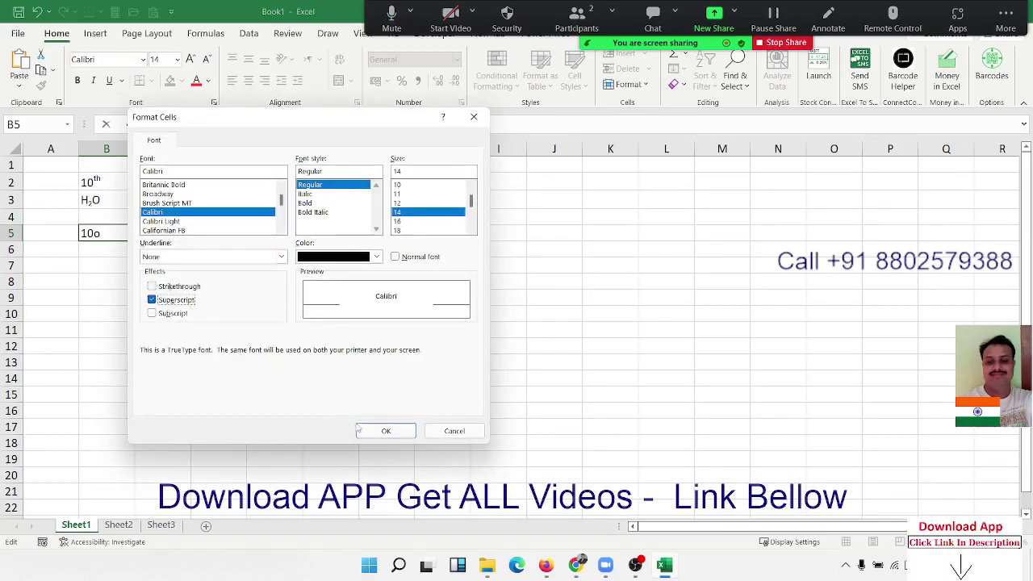
click(379, 429)
click(332, 378)
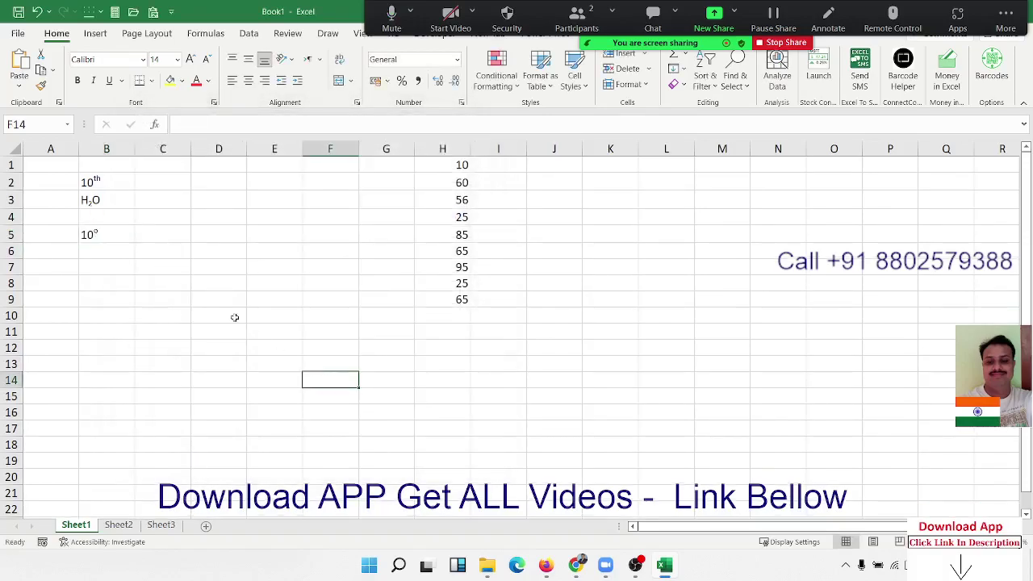
click(96, 223)
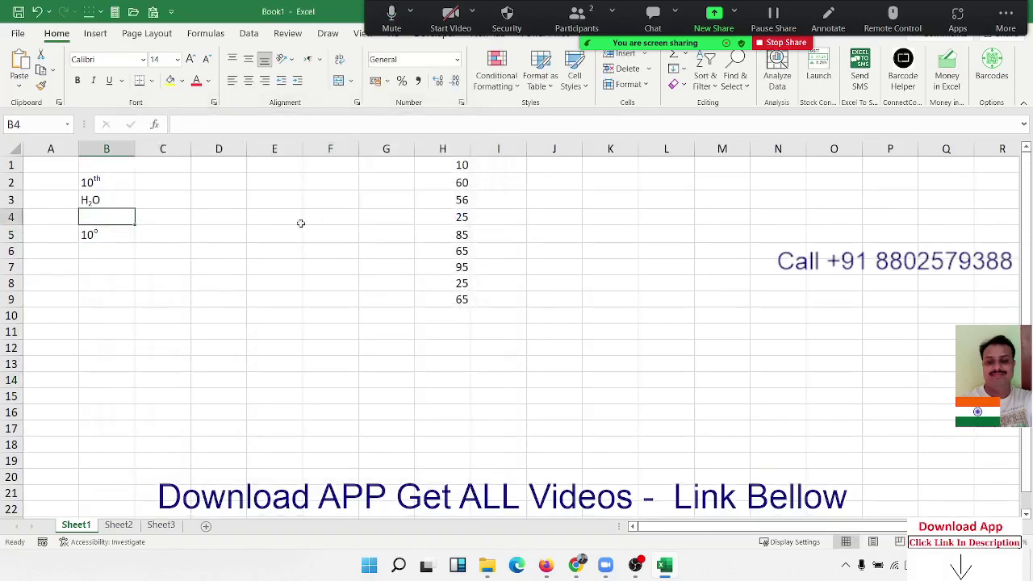
- Try a superscript o on H1, then revert so H1 stays plain 10
click(462, 164)
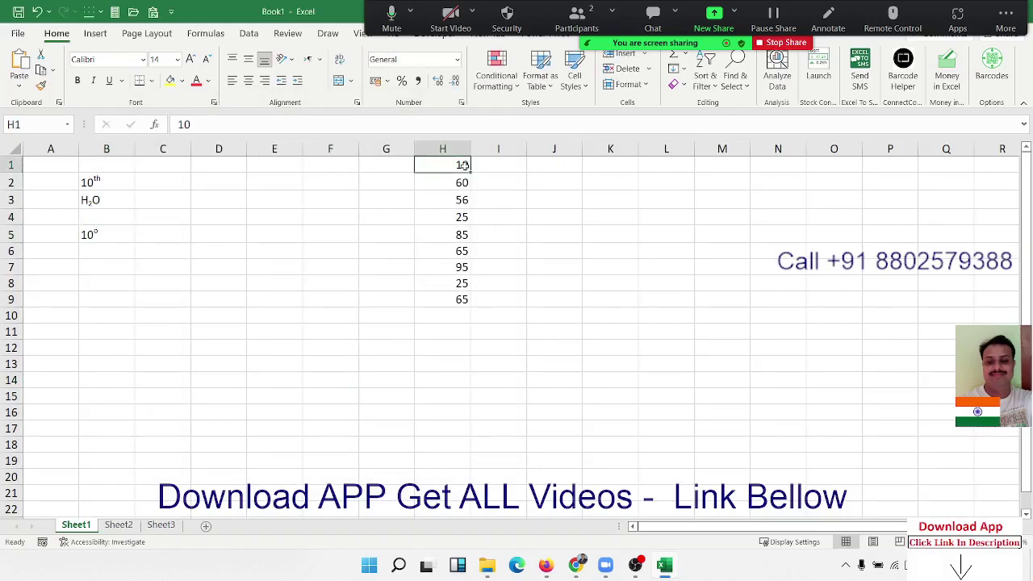
key(F2)
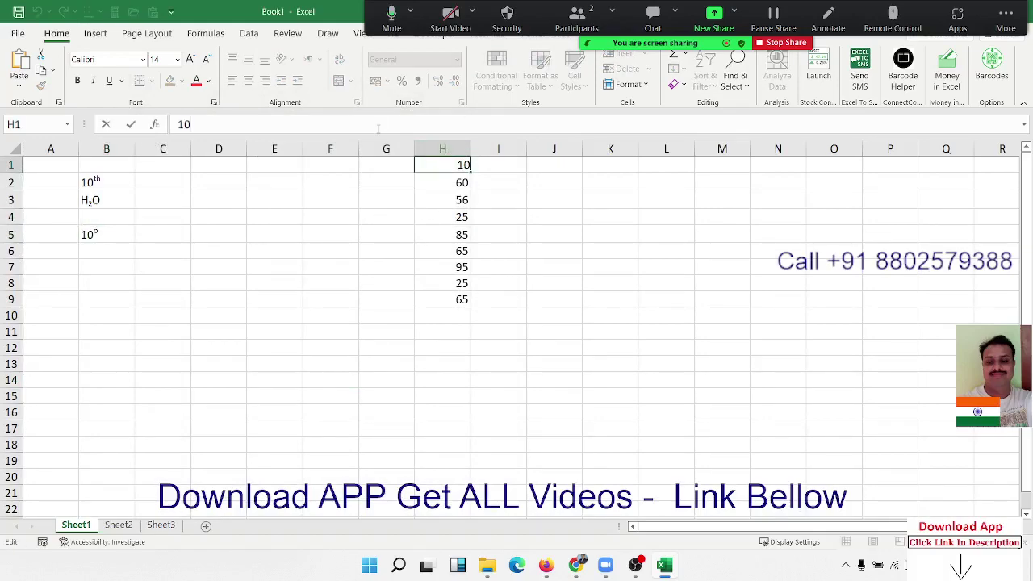
text(o)
key(Return)
key(Up)
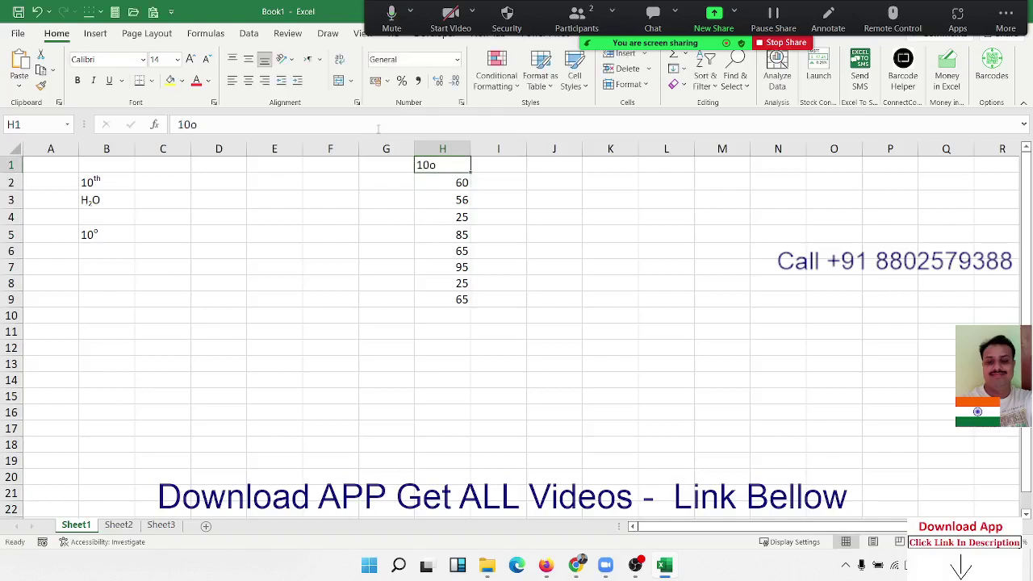
key(F2)
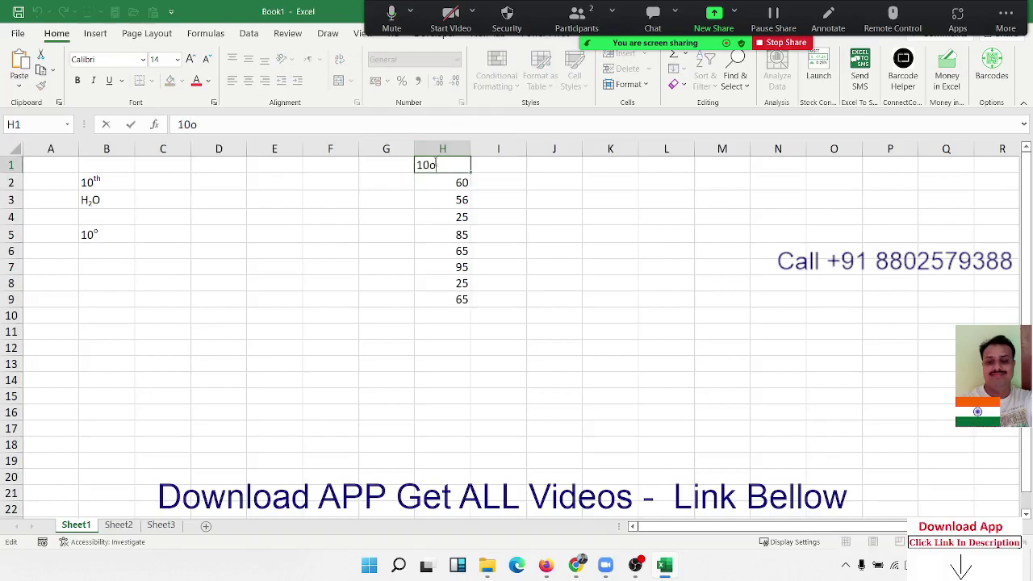
drag(436, 165, 429, 166)
key(Escape)
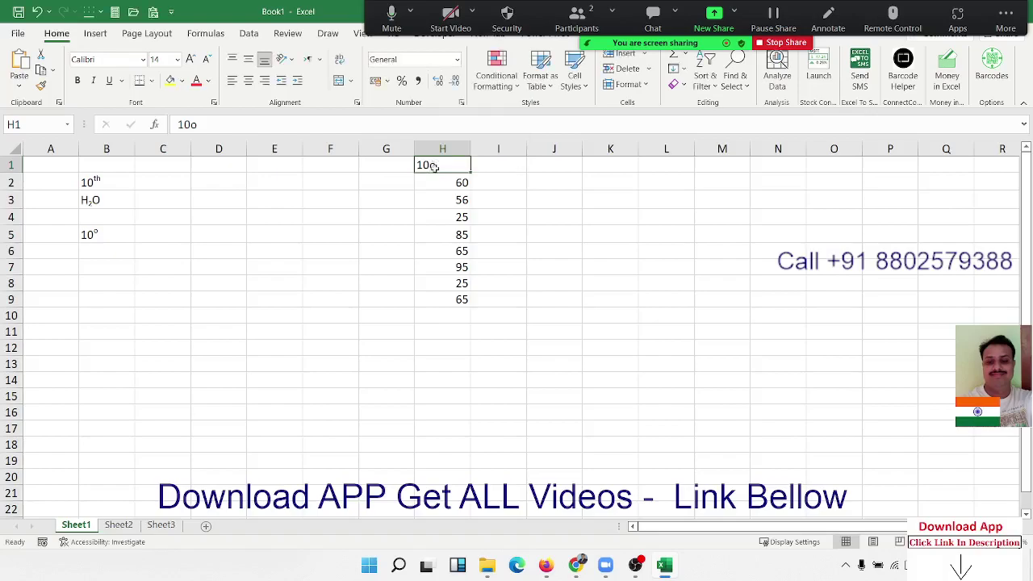
click(462, 102)
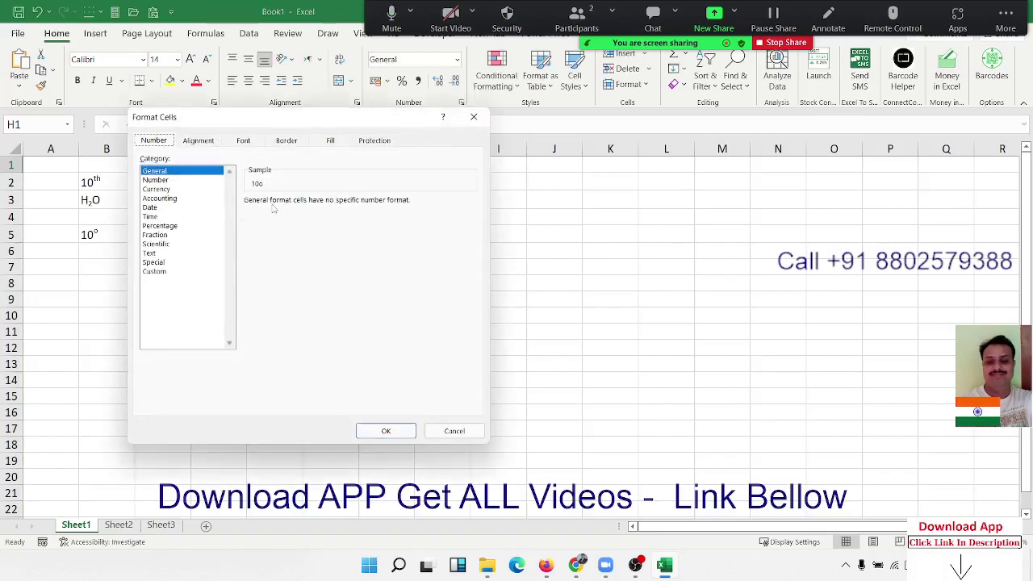
click(249, 146)
click(190, 300)
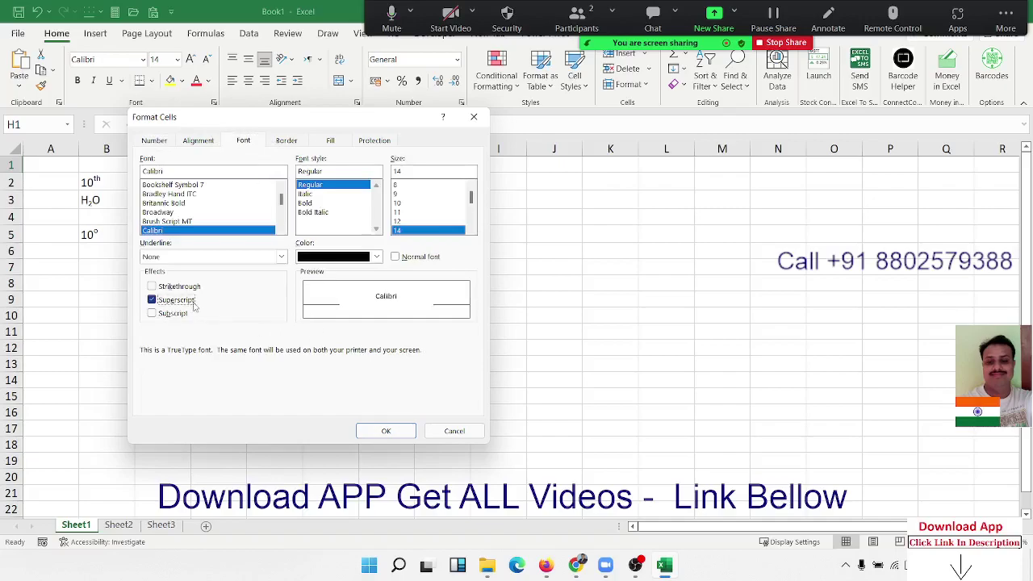
click(380, 433)
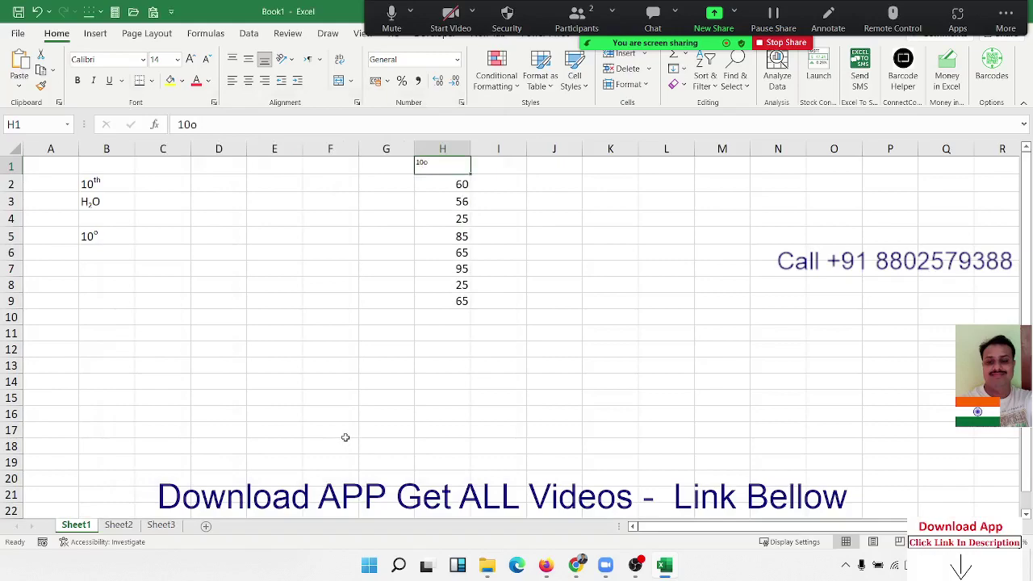
key(Escape)
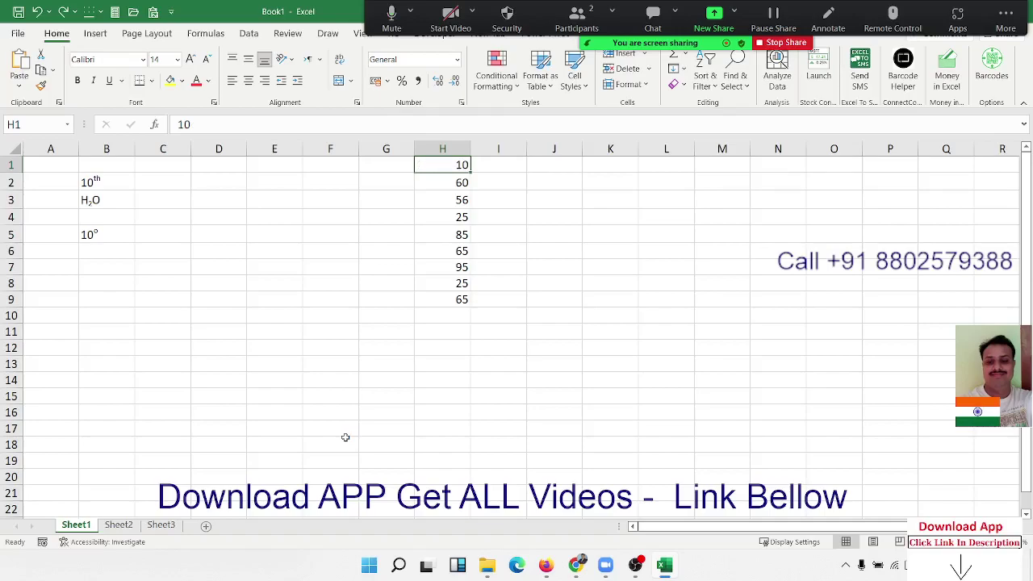
- Enter o in I1 and fill it down through I9 with Ctrl+D
key(Right)
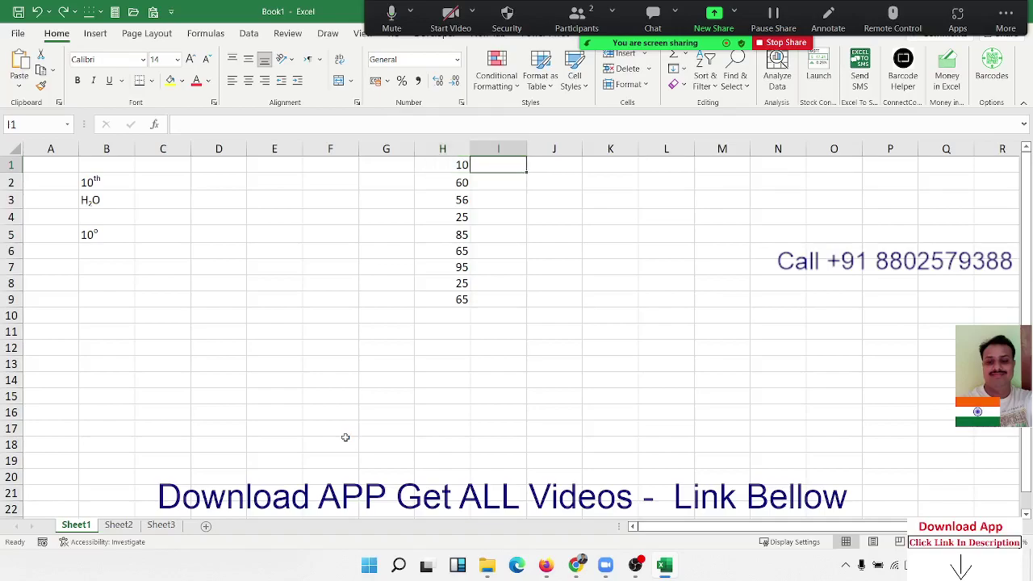
text(o)
key(Return)
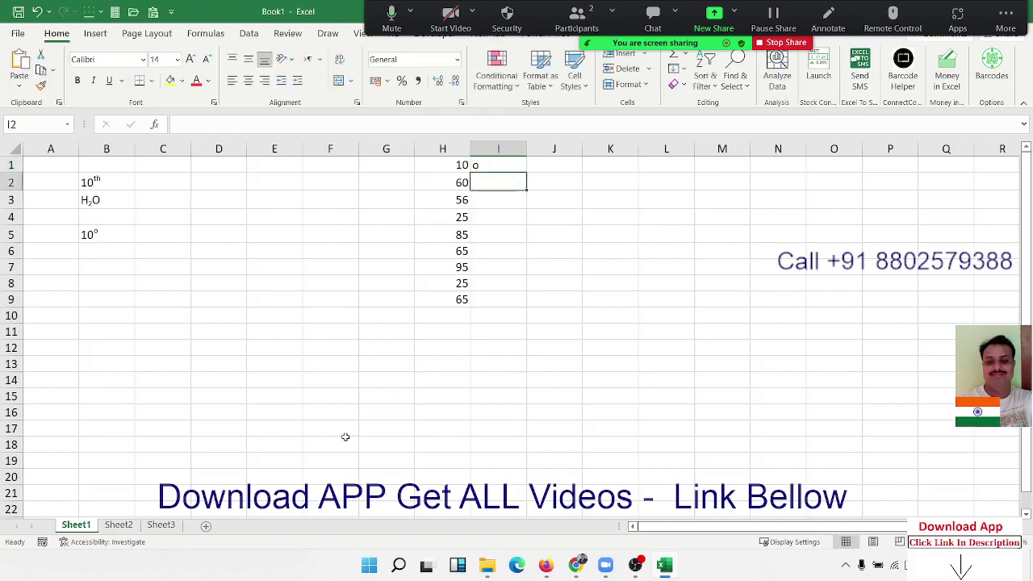
key(Left)
key(ctrl+Down)
key(Right)
key(ctrl+shift+Up)
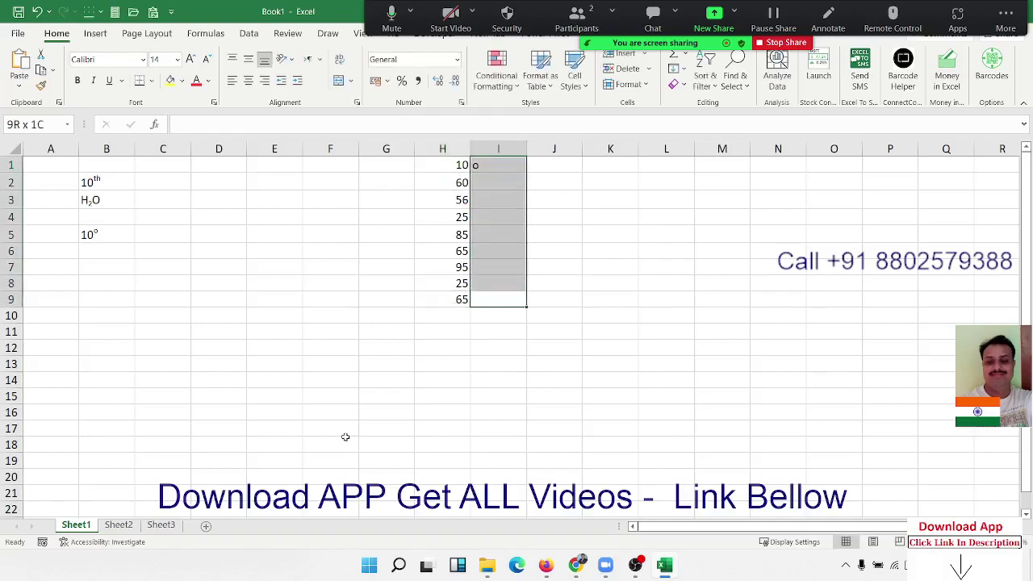
key(ctrl+d)
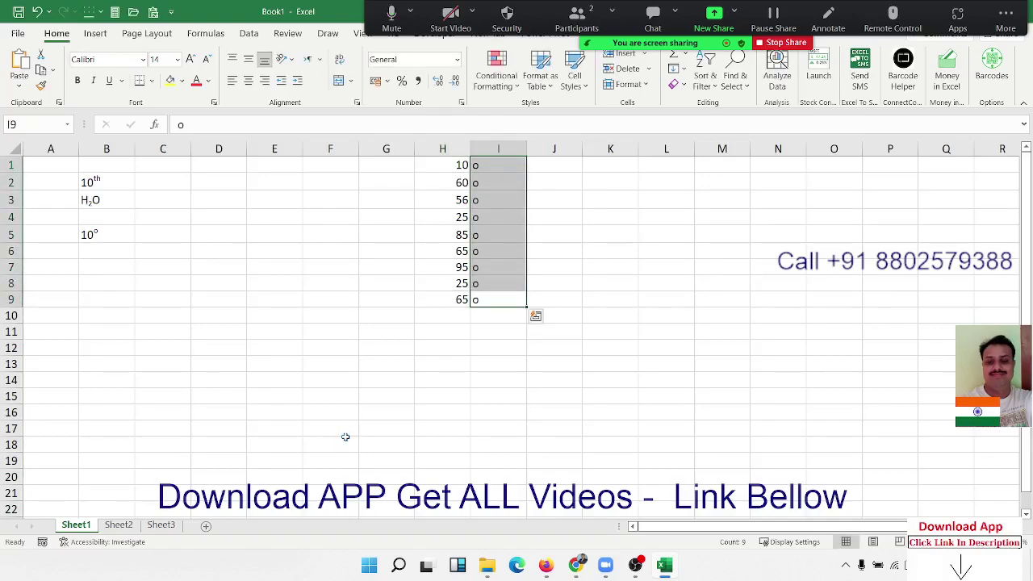
key(Up)
key(Down)
key(ctrl+shift+Up)
key(ctrl+d)
- Format the o marks in I1:I9 as superscript
click(461, 103)
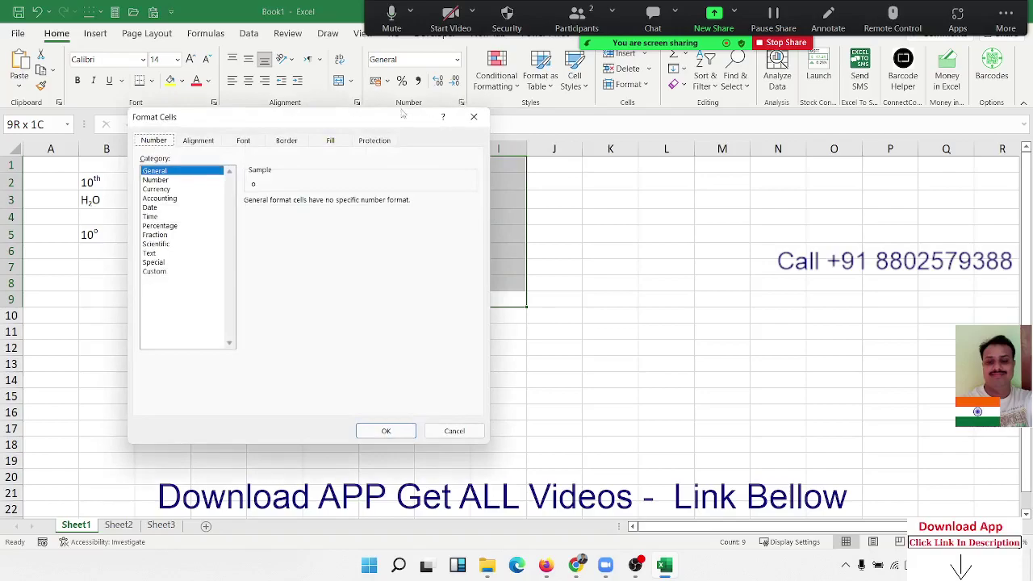
click(249, 142)
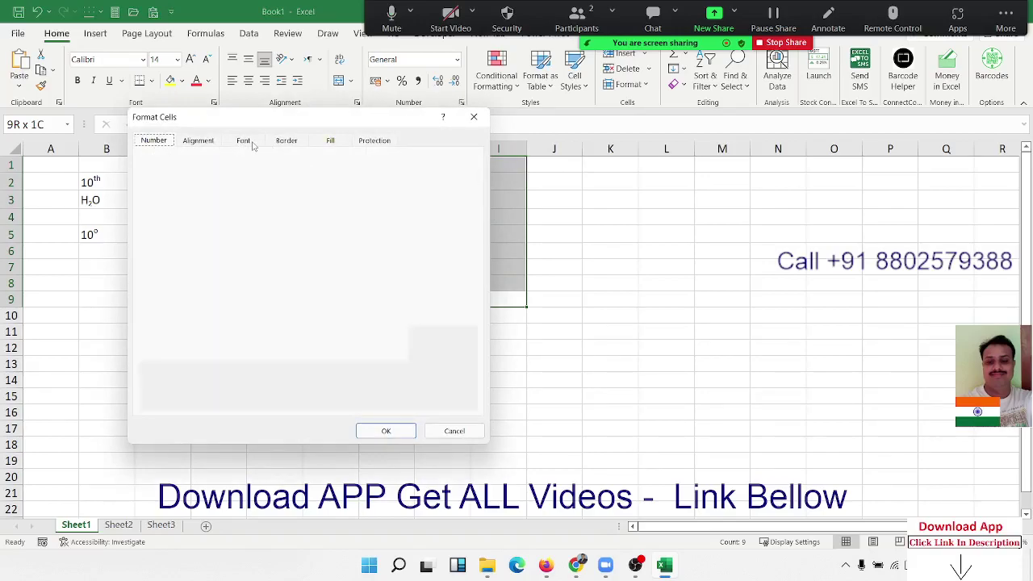
click(151, 300)
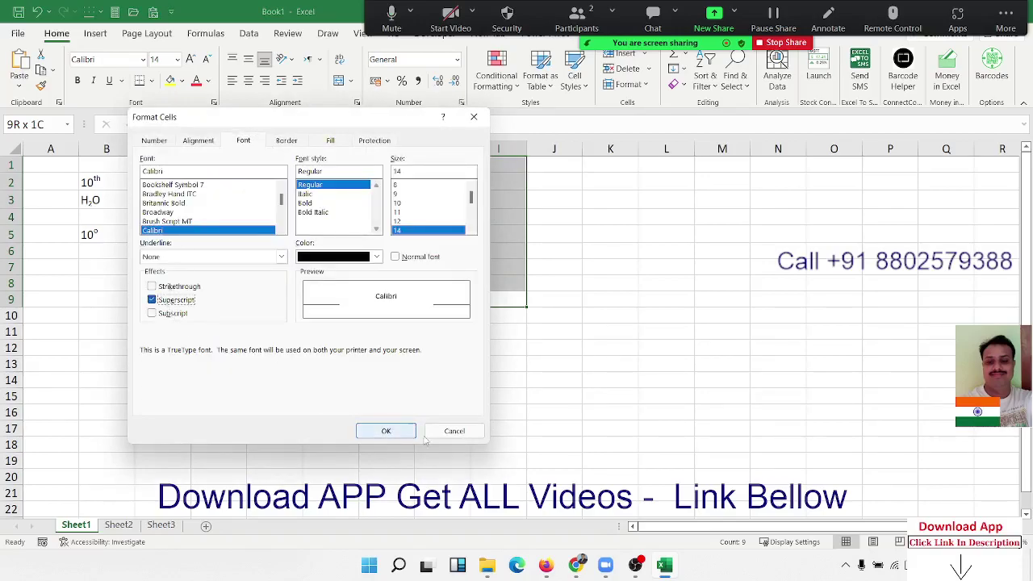
click(385, 432)
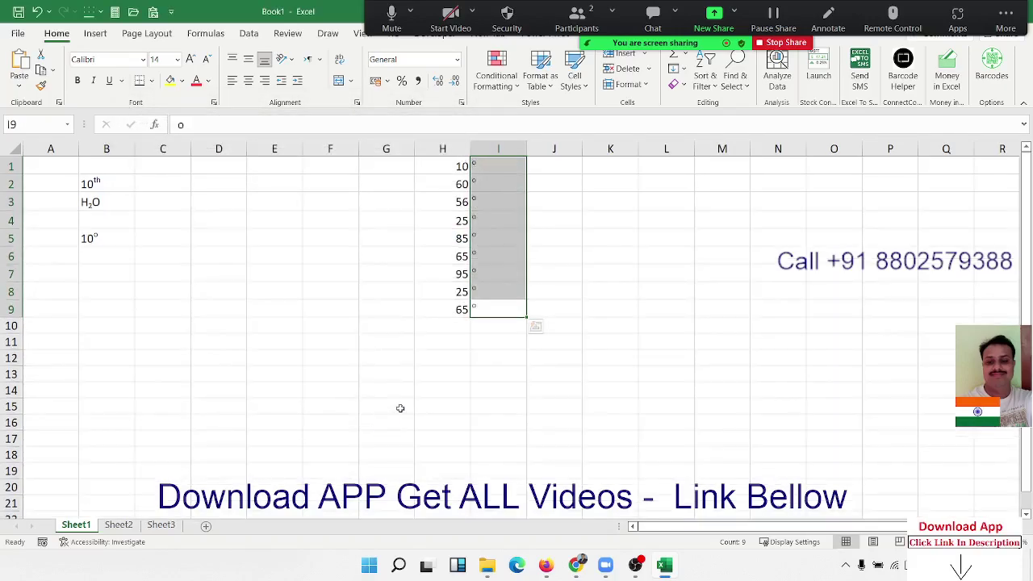
click(410, 401)
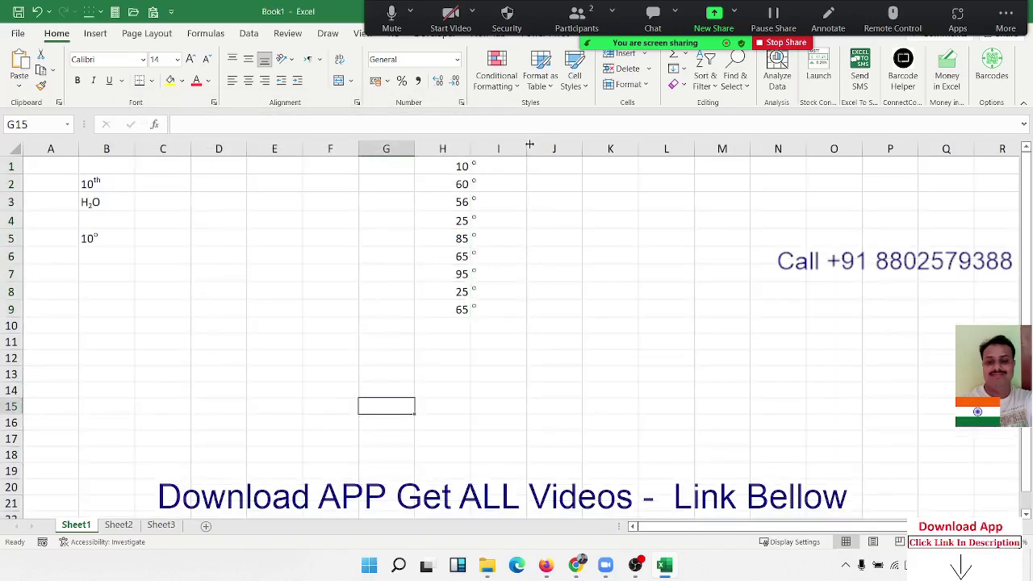
- Narrow column I, then give the selected H values outline and inside borders
drag(528, 147, 479, 159)
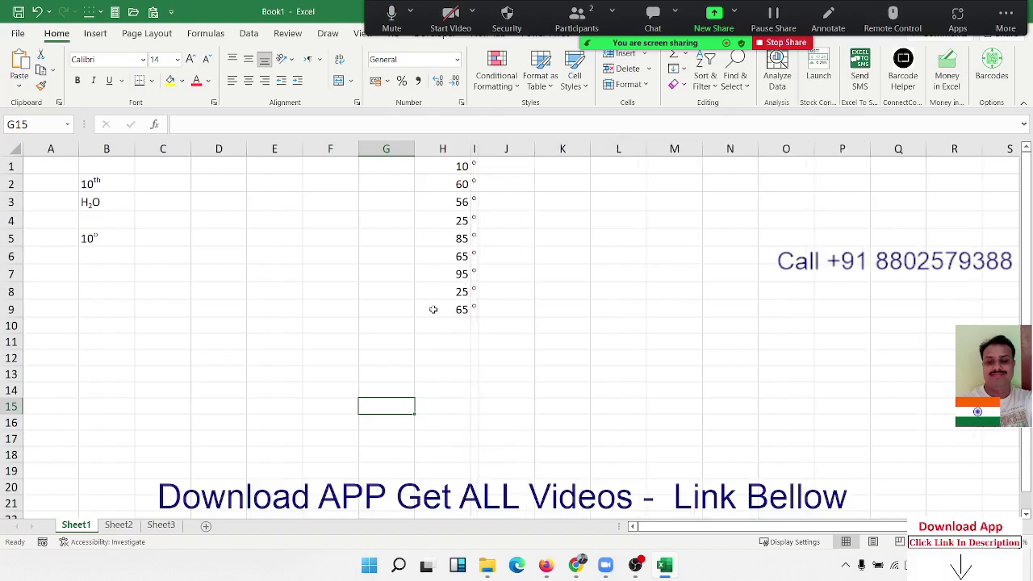
mouse_move(436, 310)
mouse_down()
mouse_move(465, 282)
mouse_move(455, 167)
mouse_up()
right_click(455, 167)
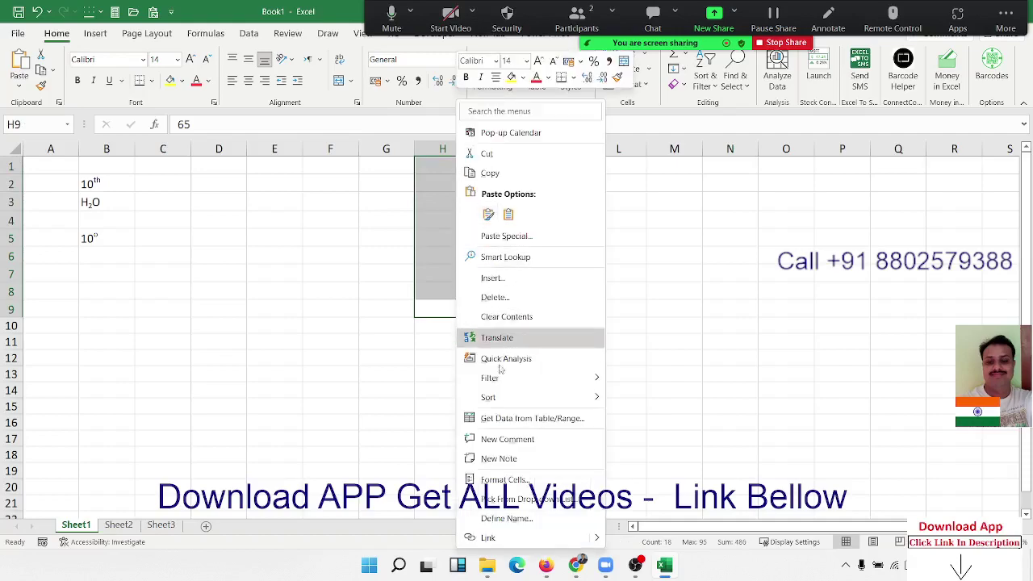
click(498, 478)
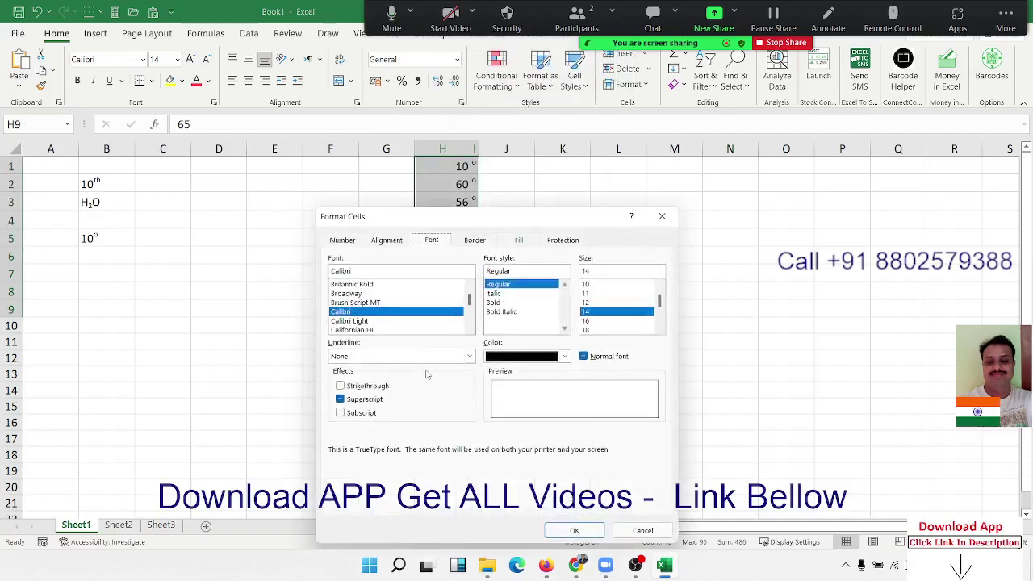
click(475, 241)
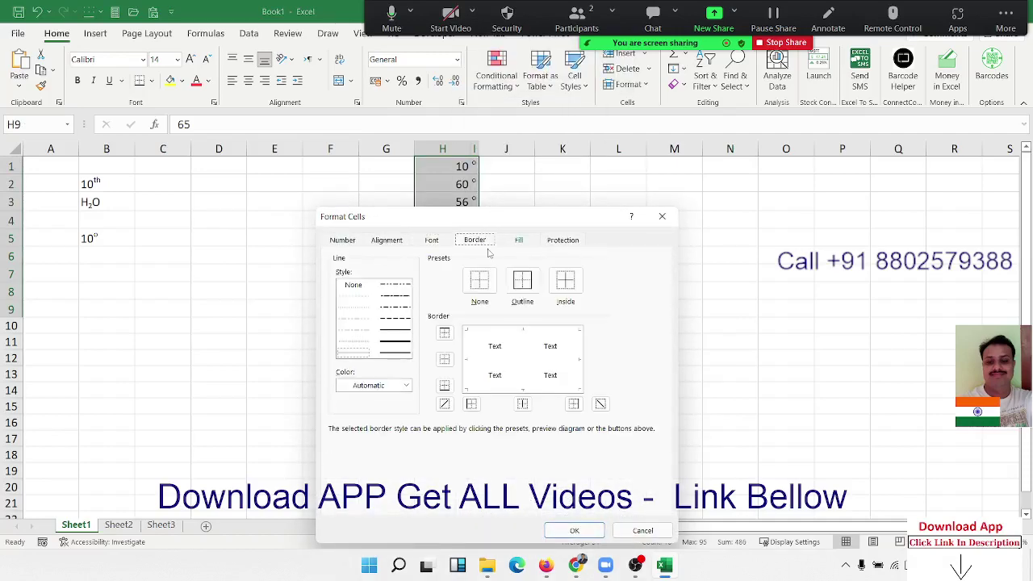
click(522, 280)
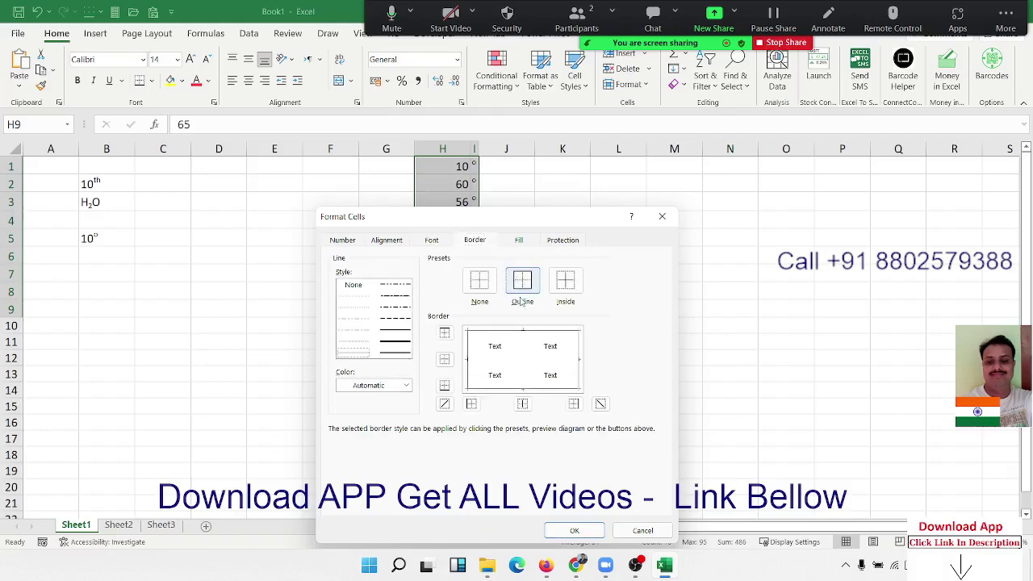
click(521, 367)
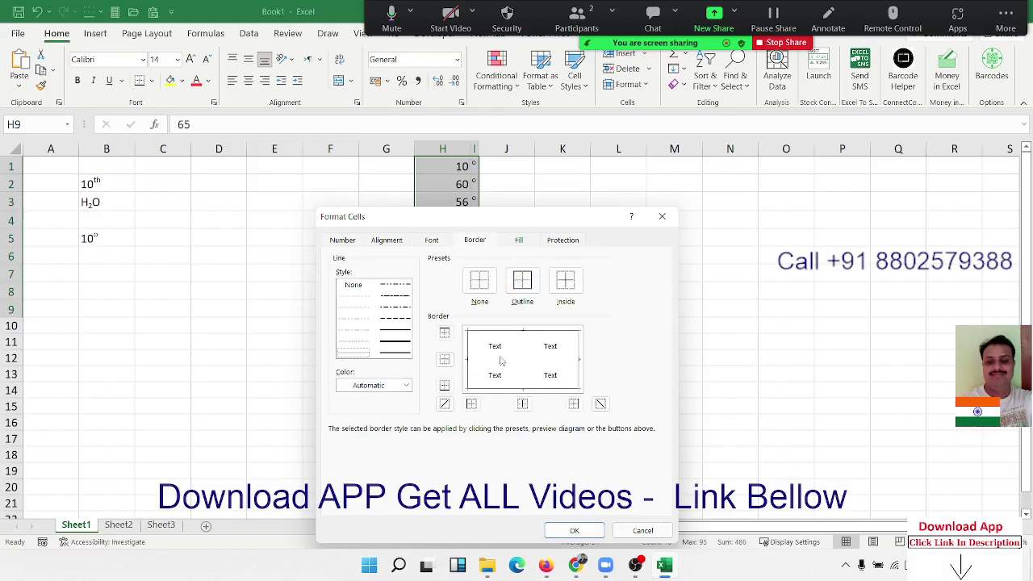
click(502, 360)
click(522, 349)
- Add a white background fill to the bordered cells and apply it
click(518, 240)
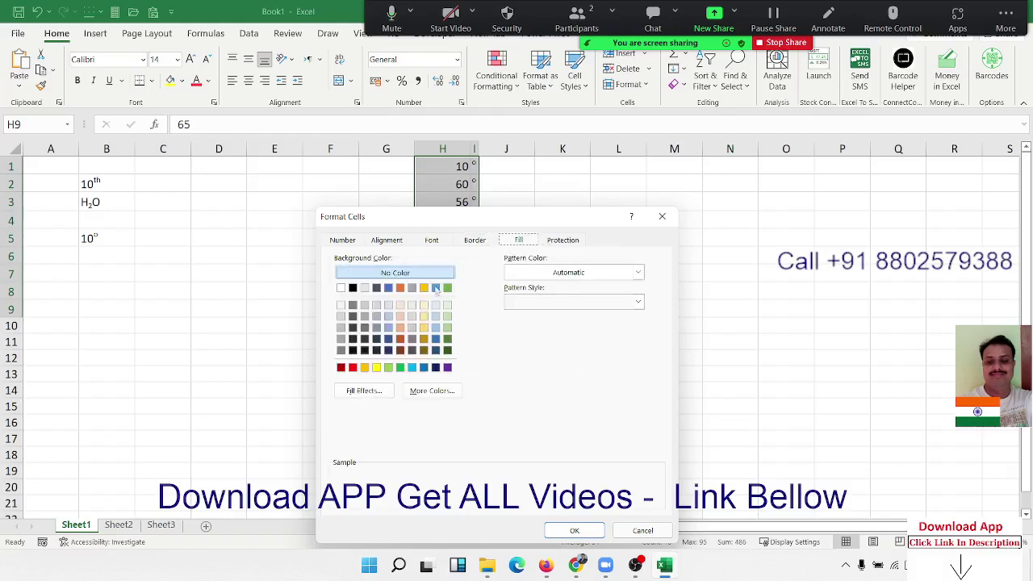
click(341, 288)
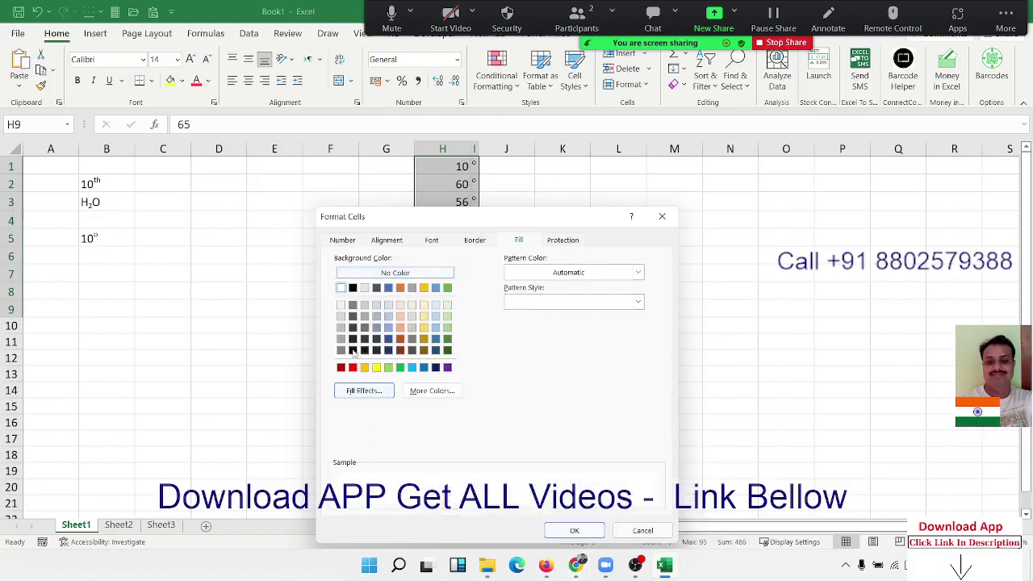
click(590, 536)
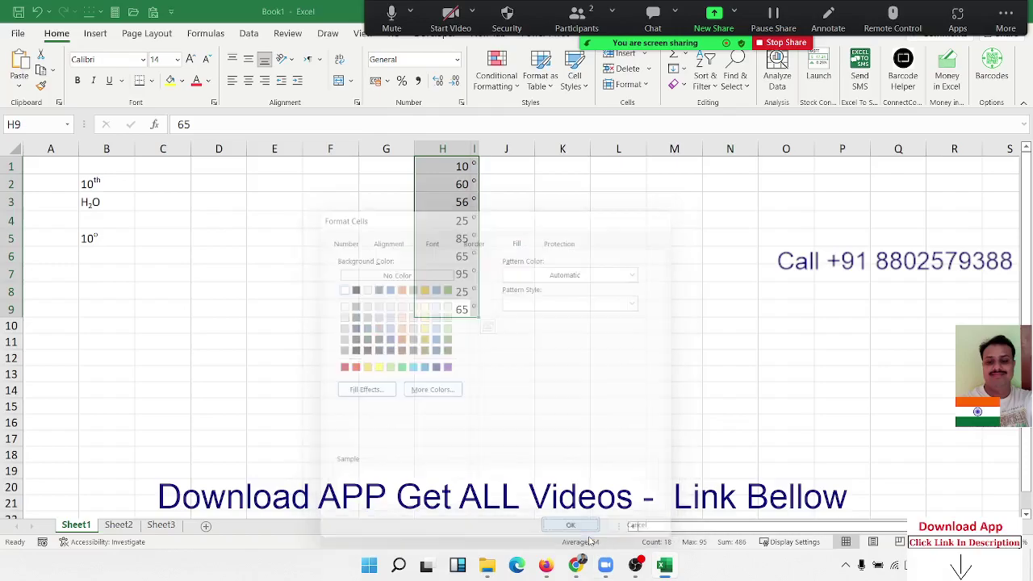
click(514, 408)
- Narrow column H to fit its values
drag(471, 145, 432, 145)
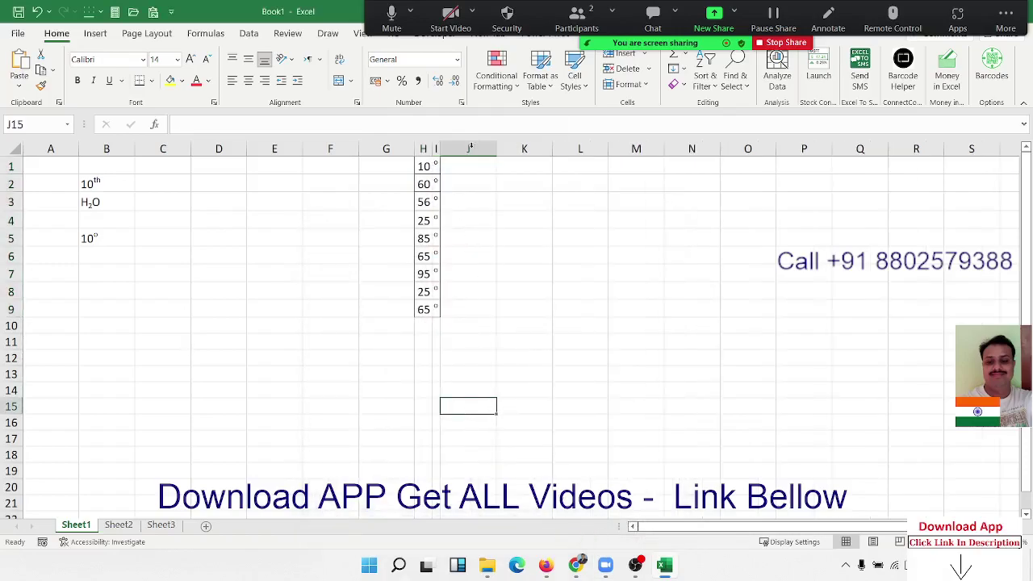
click(532, 203)
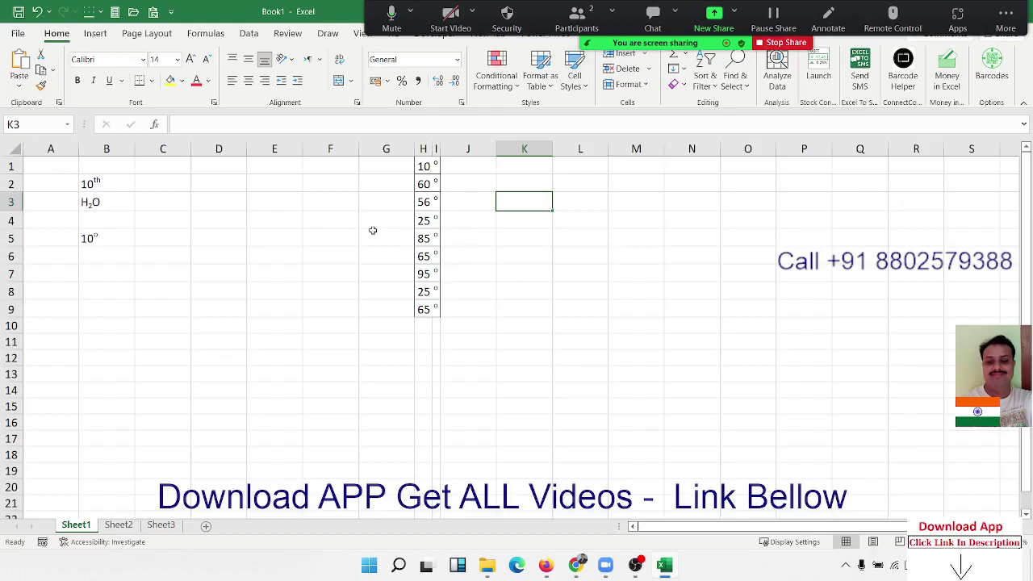
click(302, 225)
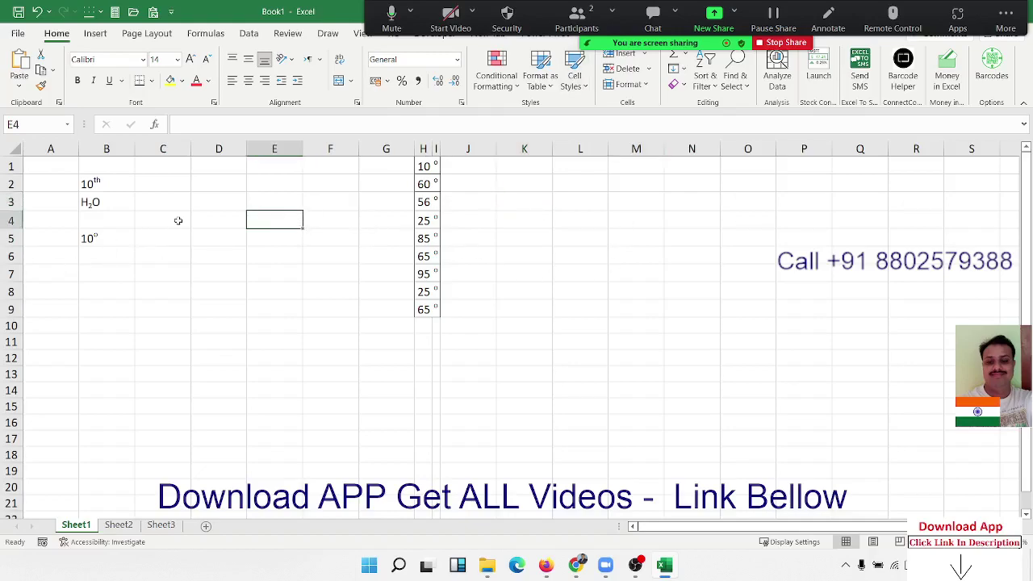
- Enter 85, 25, 63, 65 and 36 down L1:L5
click(581, 170)
text(85)
key(Return)
text(25)
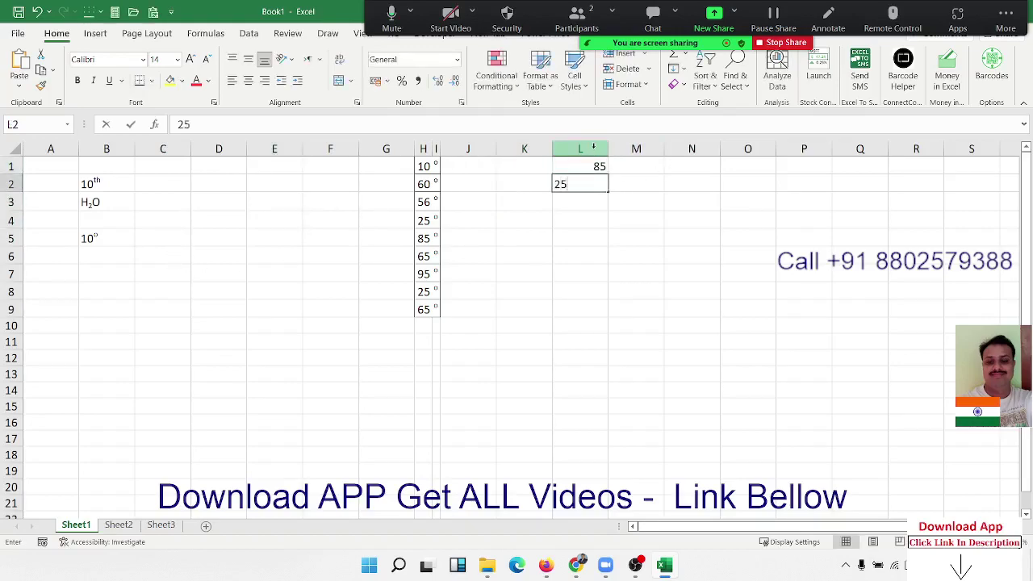
key(Return)
text(63)
key(Return)
text(65)
key(Return)
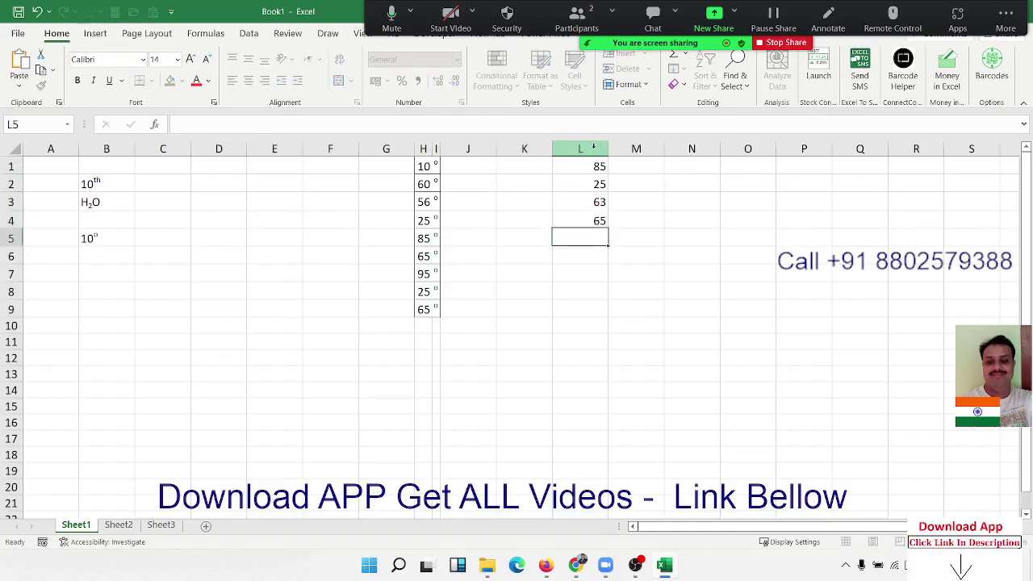
text(365)
key(BackSpace)
key(Return)
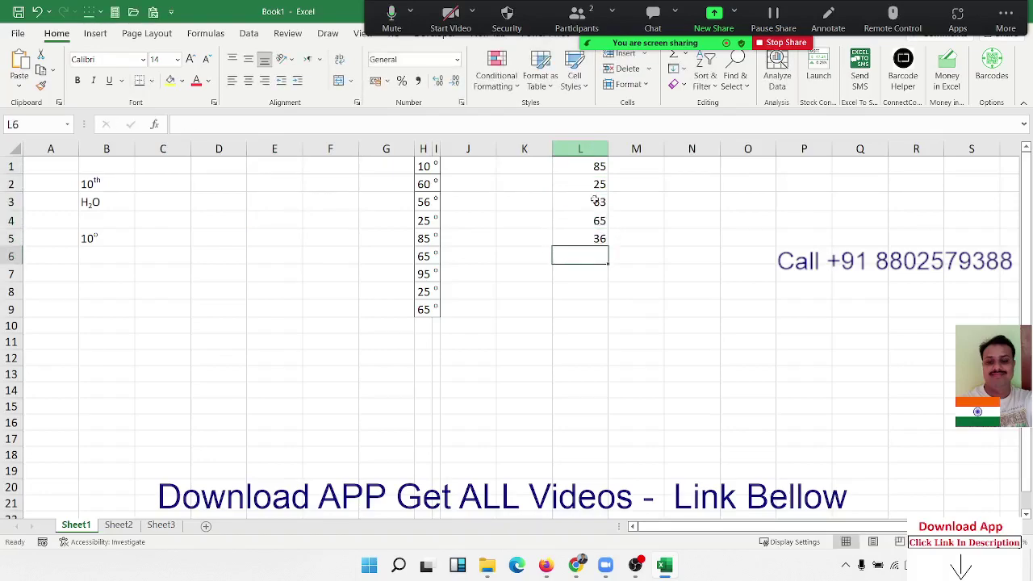
click(576, 565)
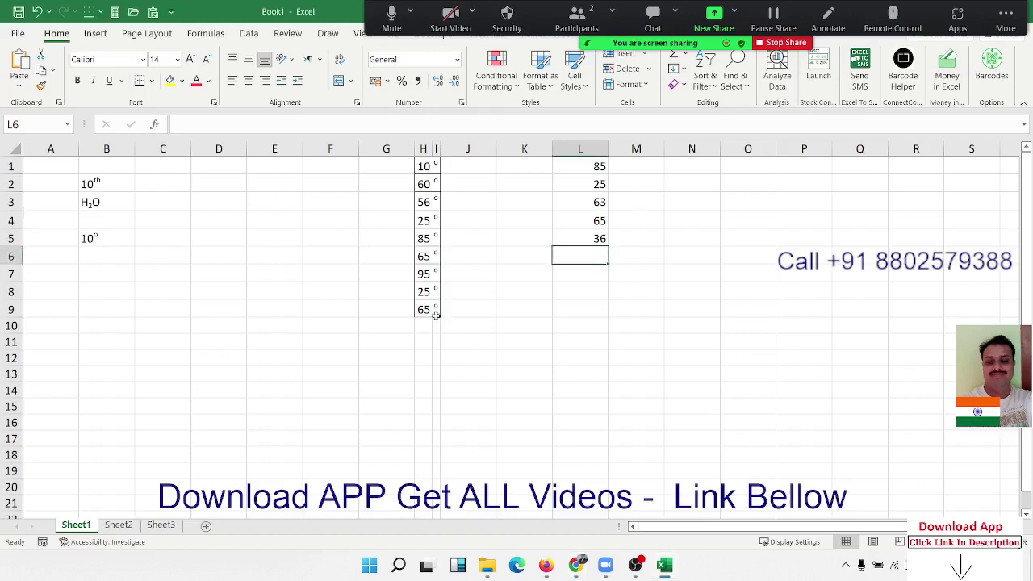
- Merge and centre C11:N18 and paste the job-posting text into it
click(277, 388)
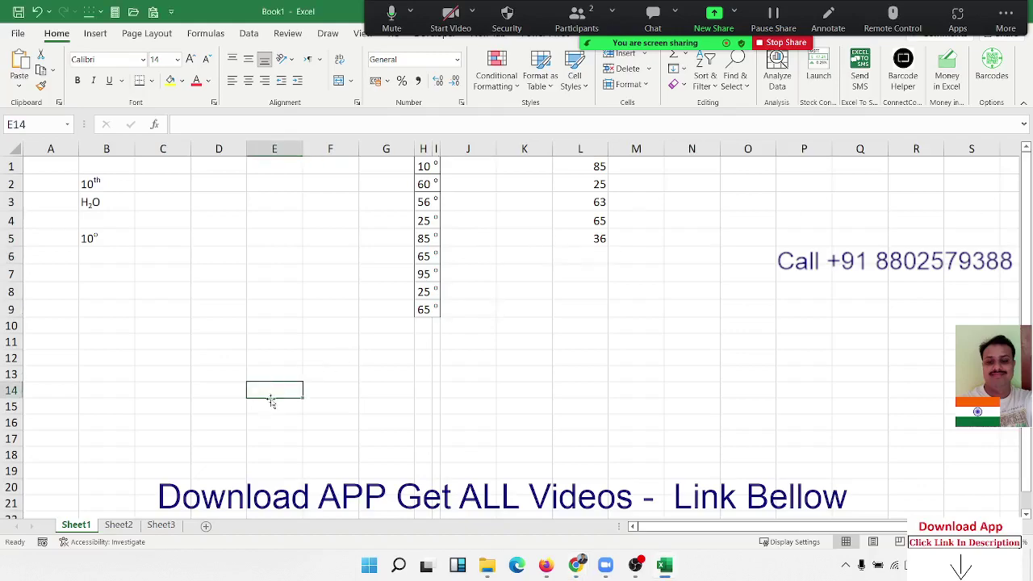
mouse_move(163, 324)
mouse_down()
mouse_move(536, 408)
mouse_move(597, 405)
mouse_up()
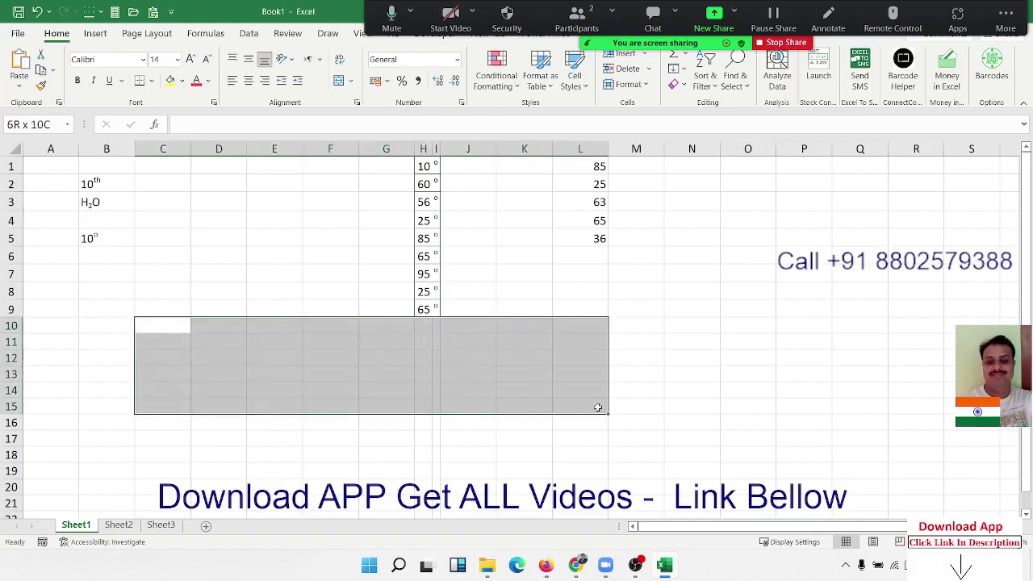
click(128, 357)
drag(169, 344, 675, 451)
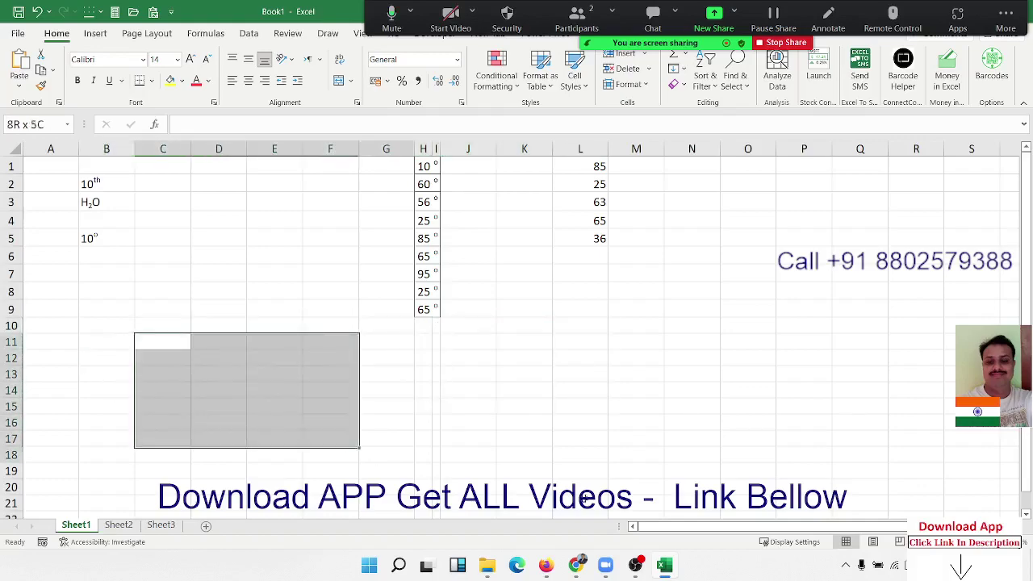
click(339, 80)
double_click(353, 386)
key(ctrl+v)
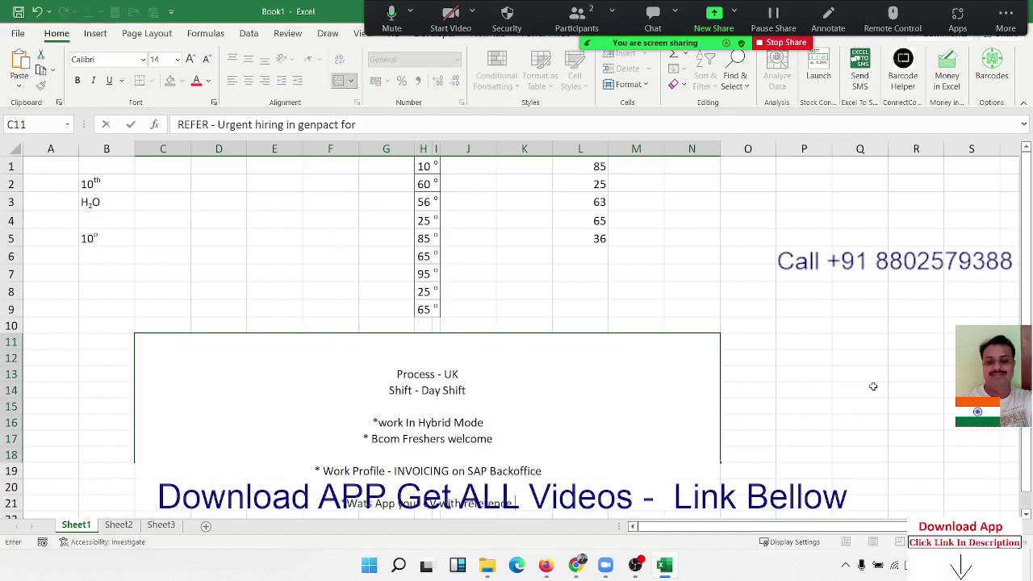
key(ctrl+Return)
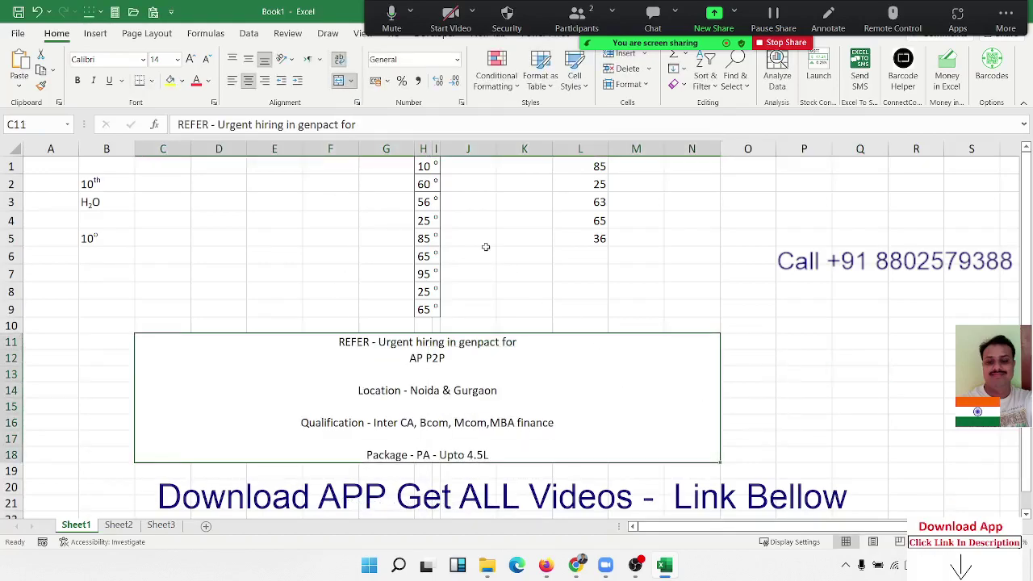
- Wrap the merged text, set it to 12 pt, and make row 18 taller
click(340, 59)
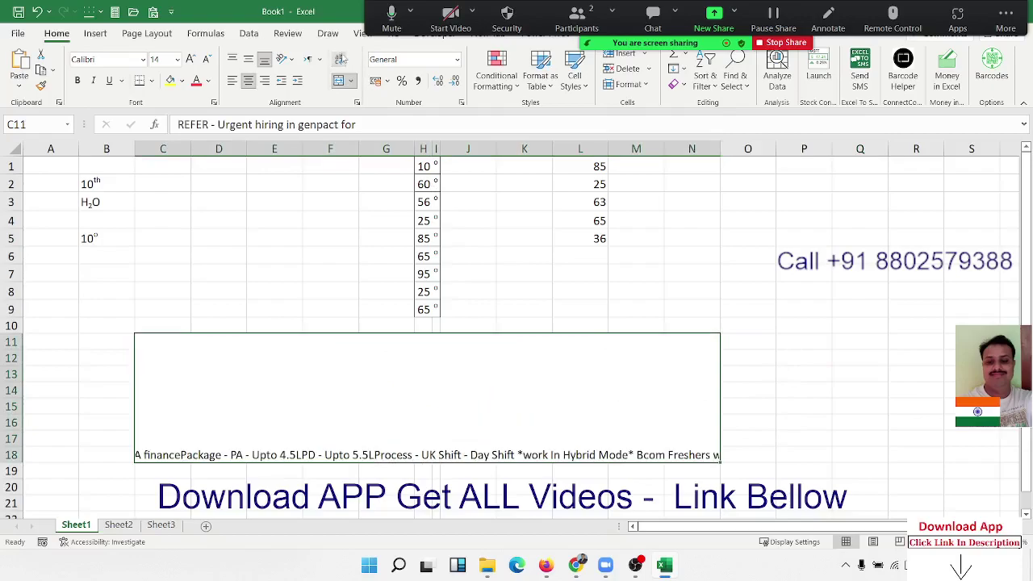
click(340, 58)
click(340, 59)
click(341, 59)
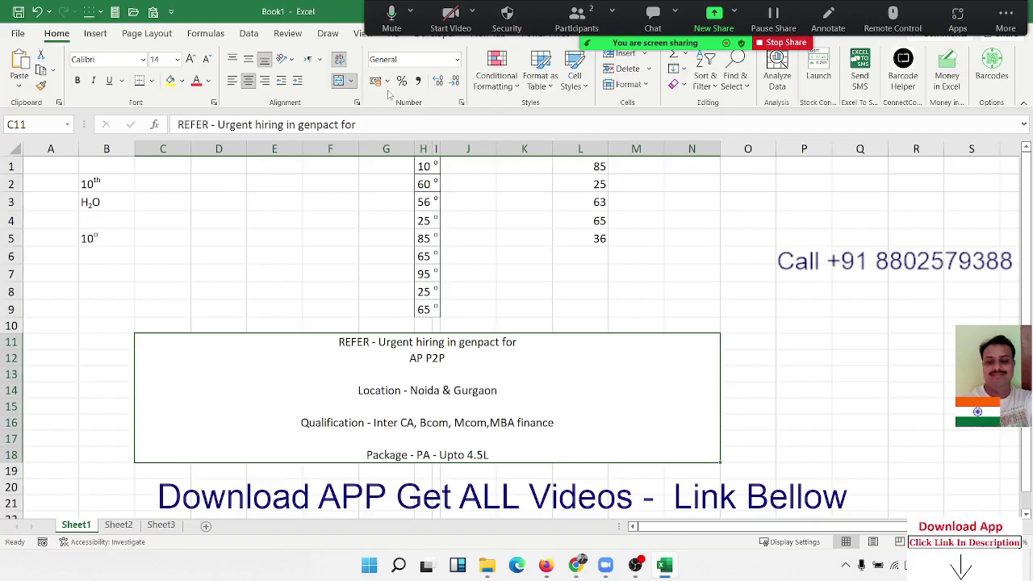
click(208, 59)
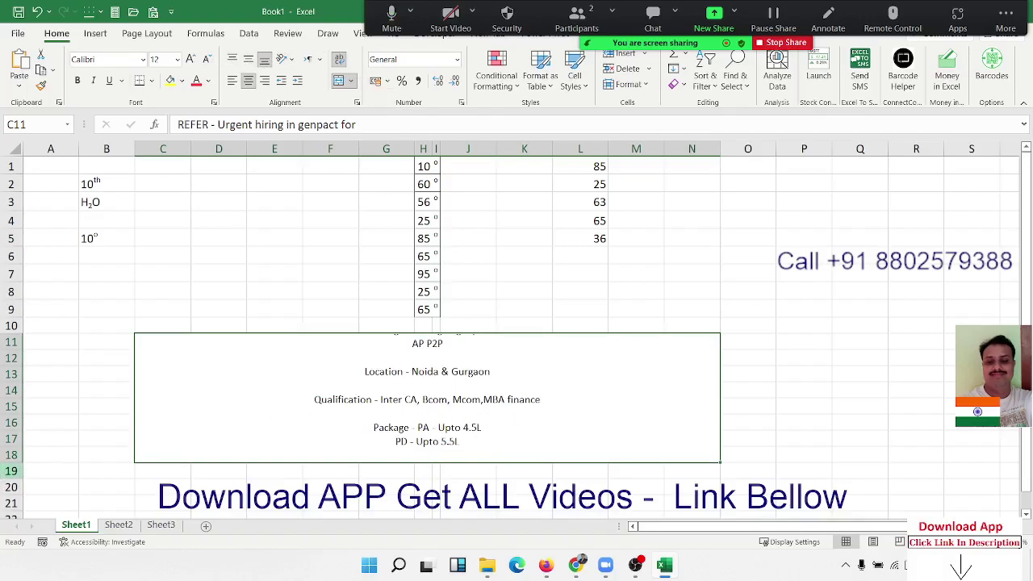
drag(16, 461, 24, 490)
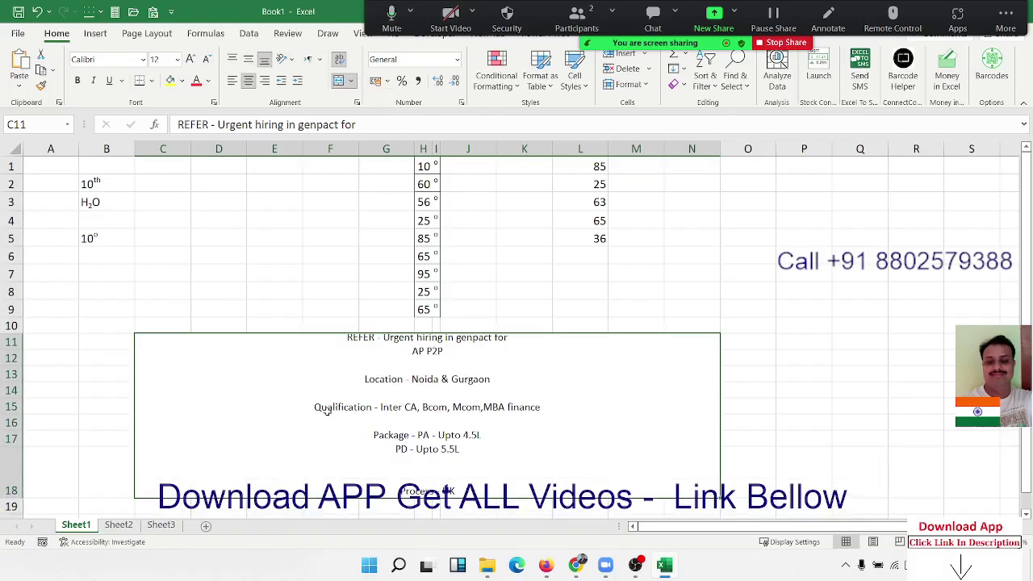
double_click(457, 381)
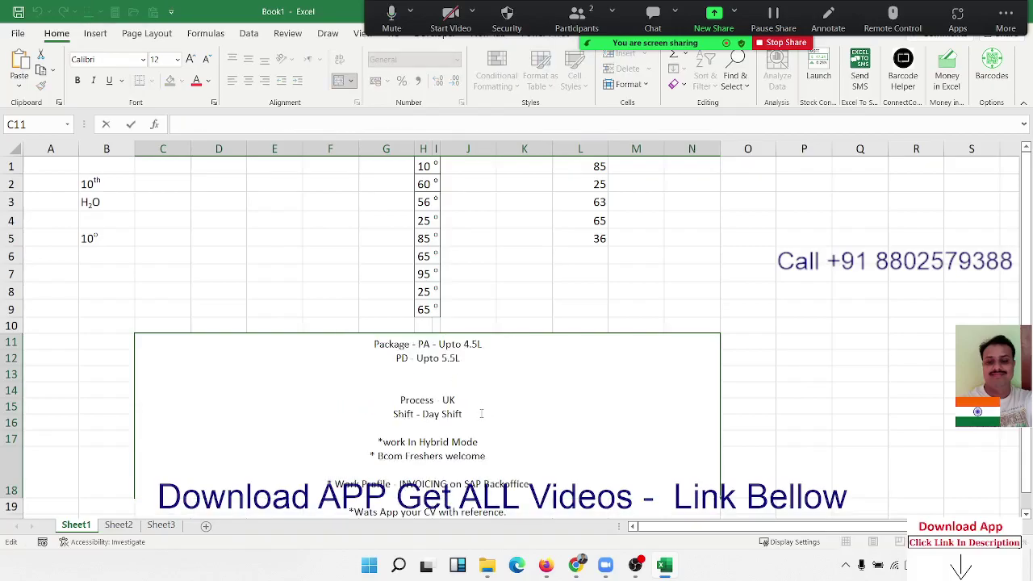
- Delete the blank lines around PD, Shift - Day Shift, Process - UK and Work Profile
scroll(482, 427, down, 3)
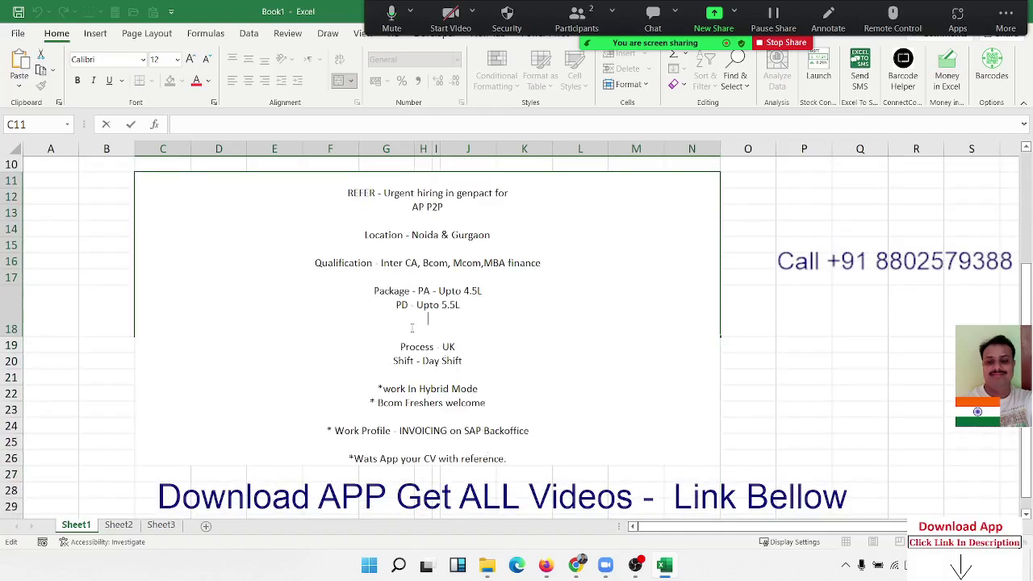
key(Delete)
key(Delete)
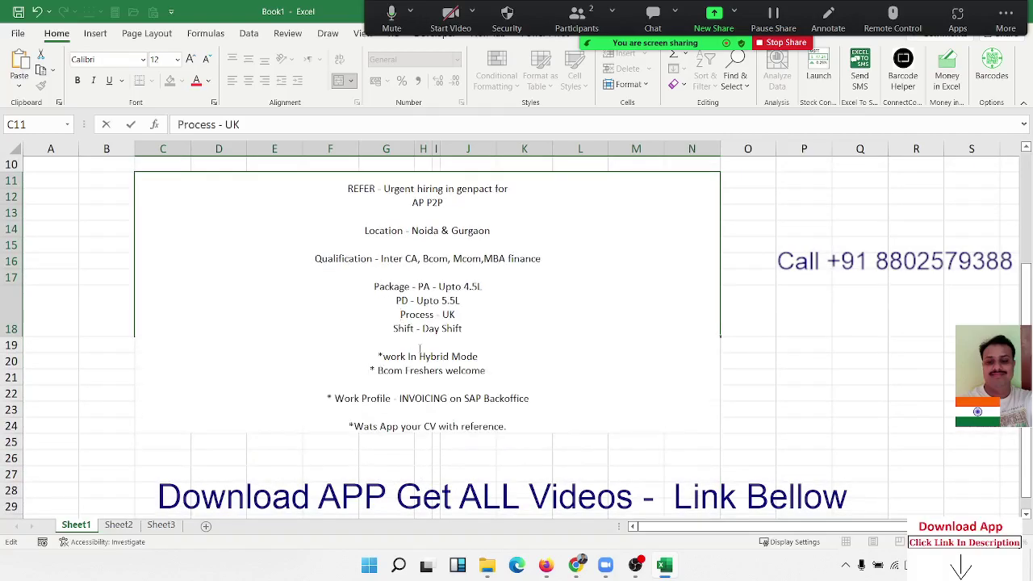
click(397, 345)
key(Delete)
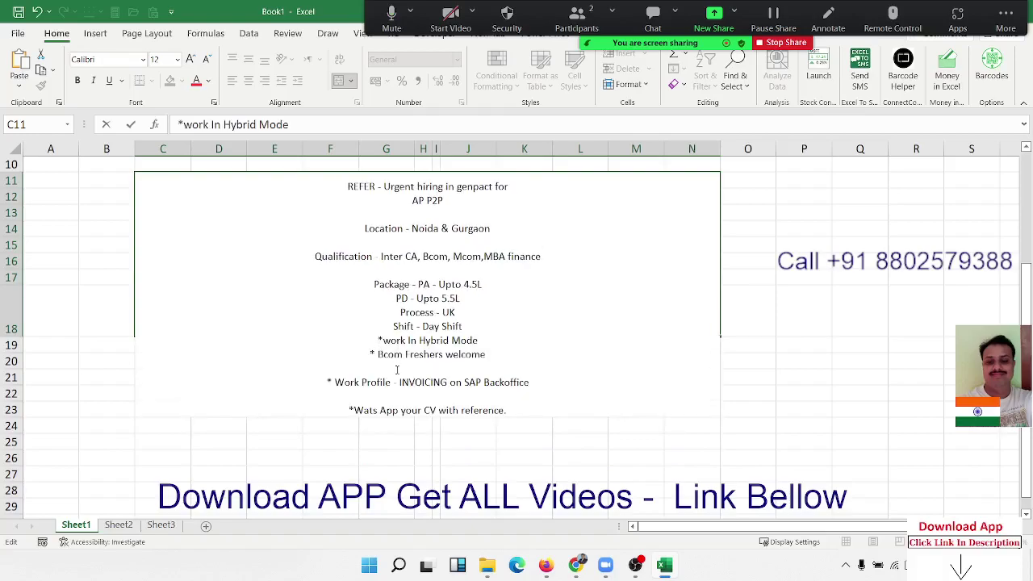
click(397, 369)
key(Delete)
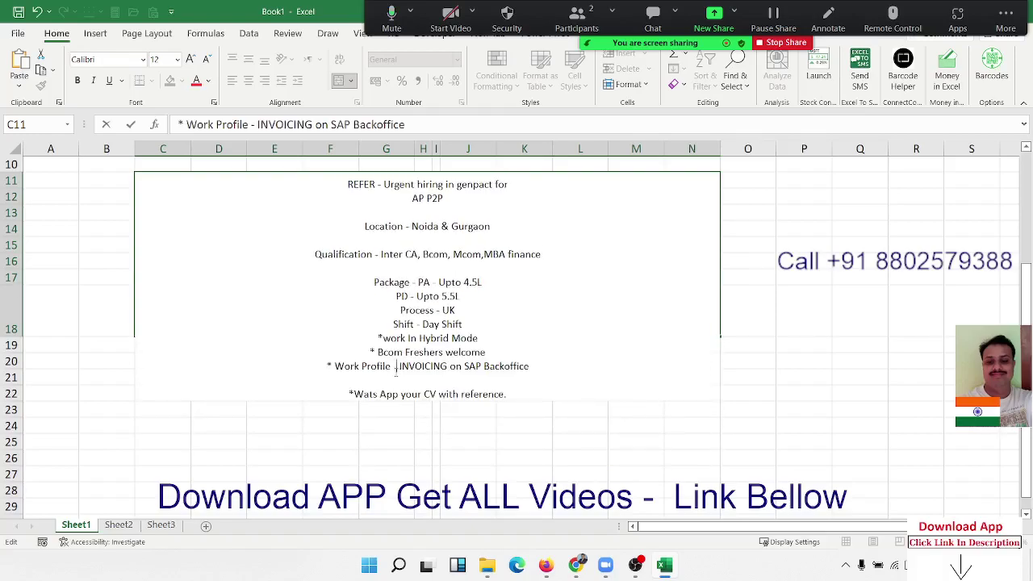
click(396, 380)
key(Delete)
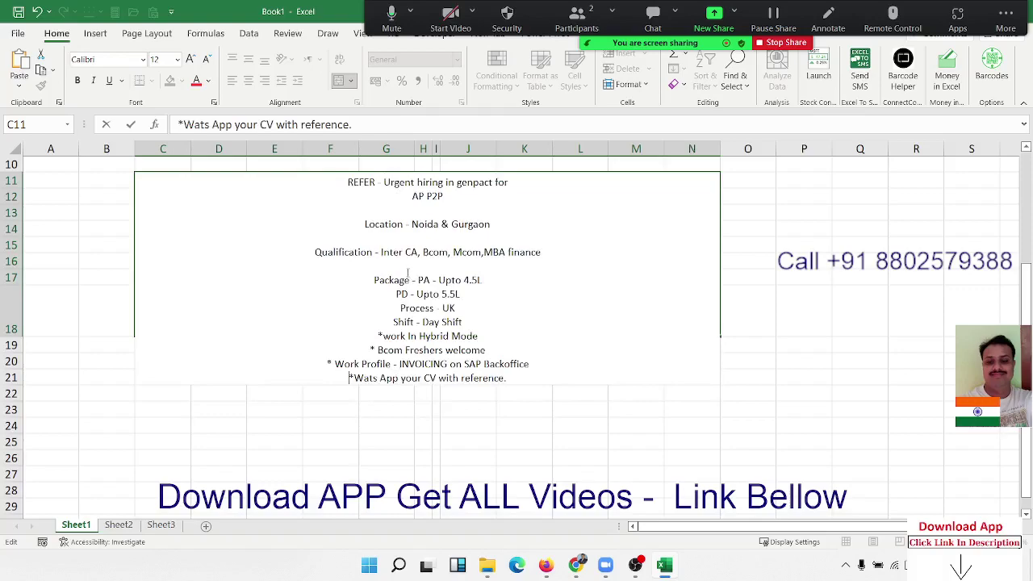
- Delete the blank lines above Package, after Location and below AP P2P, then finish editing
click(408, 272)
key(BackSpace)
click(408, 234)
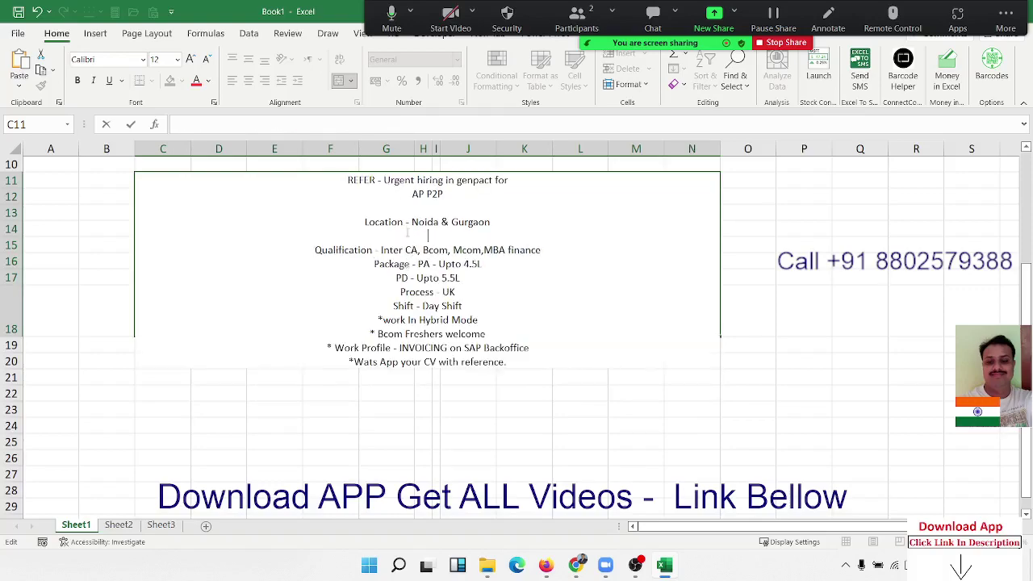
key(Delete)
click(408, 217)
key(Delete)
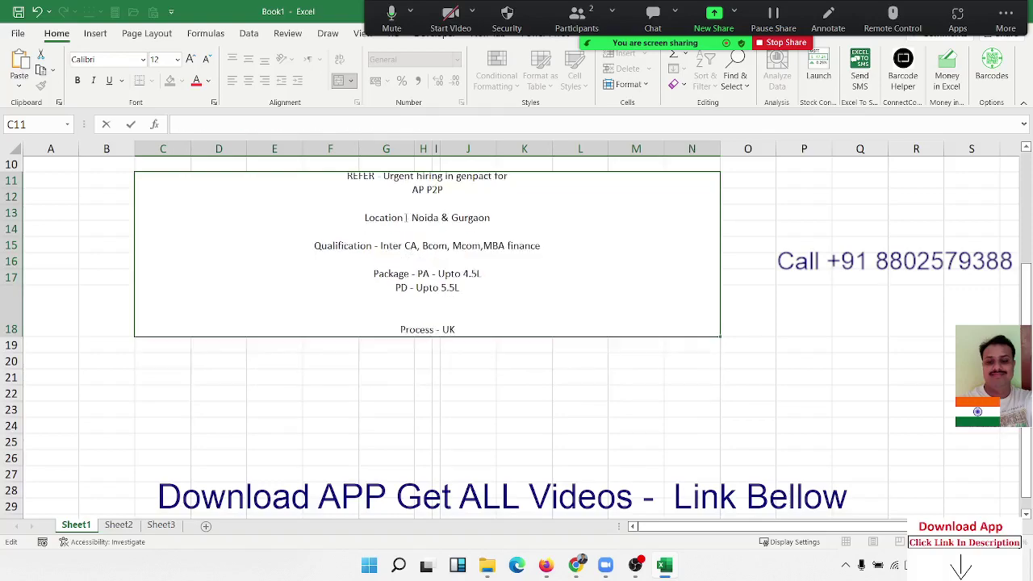
click(414, 179)
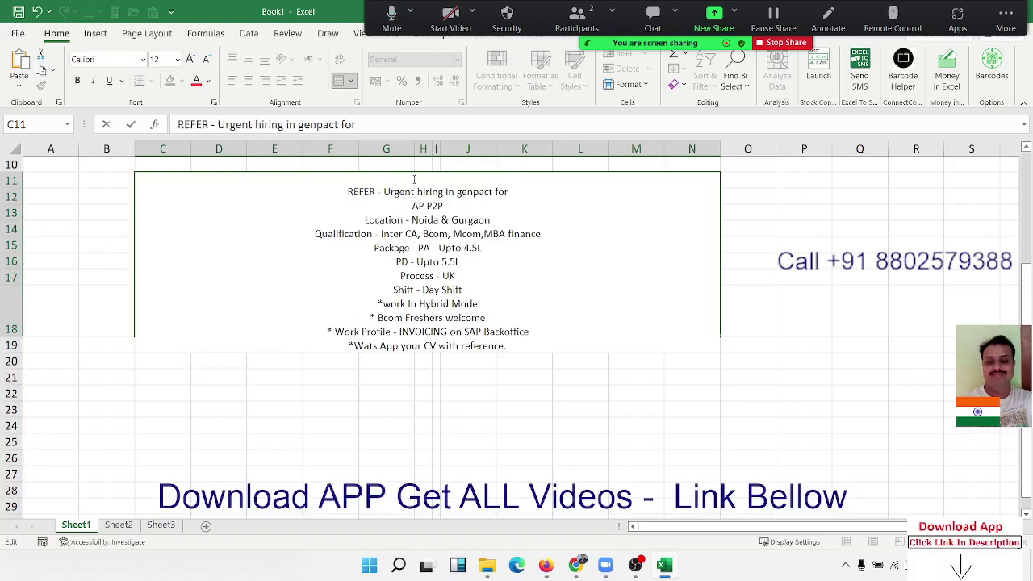
key(Return)
click(469, 266)
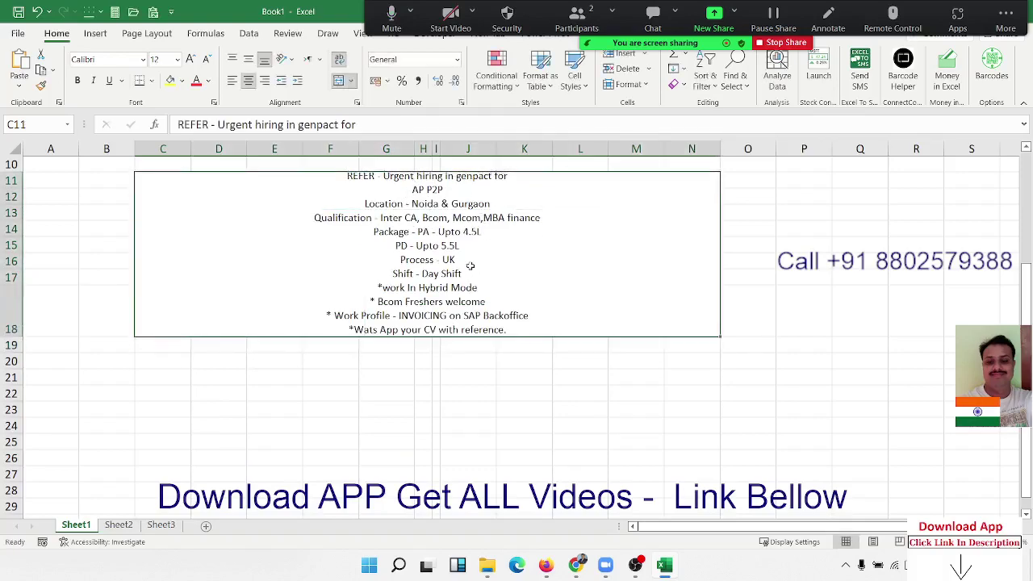
double_click(430, 205)
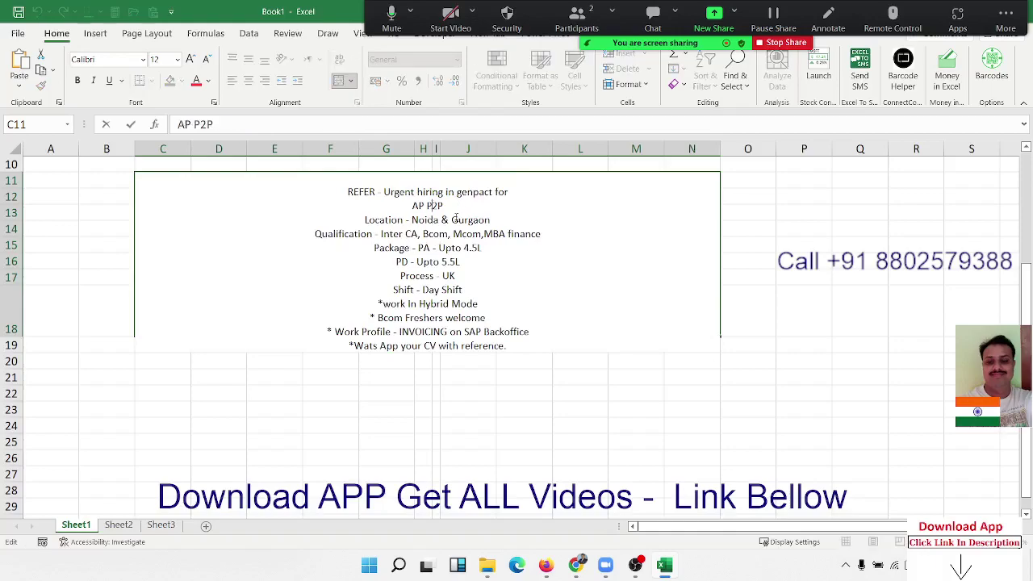
- Color the word Gurgaon on the Location line red and add a strikethrough
double_click(457, 218)
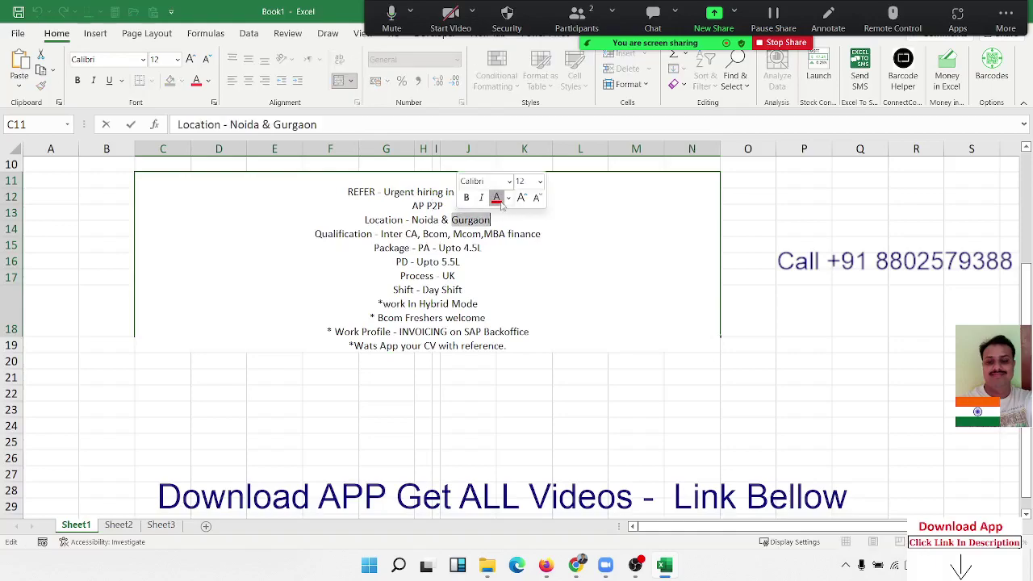
click(497, 198)
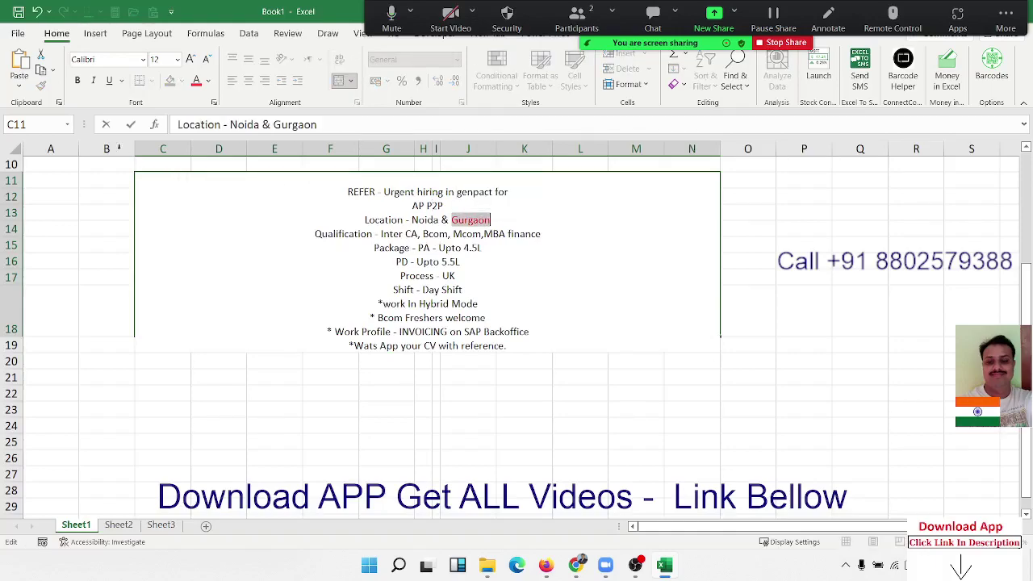
click(214, 102)
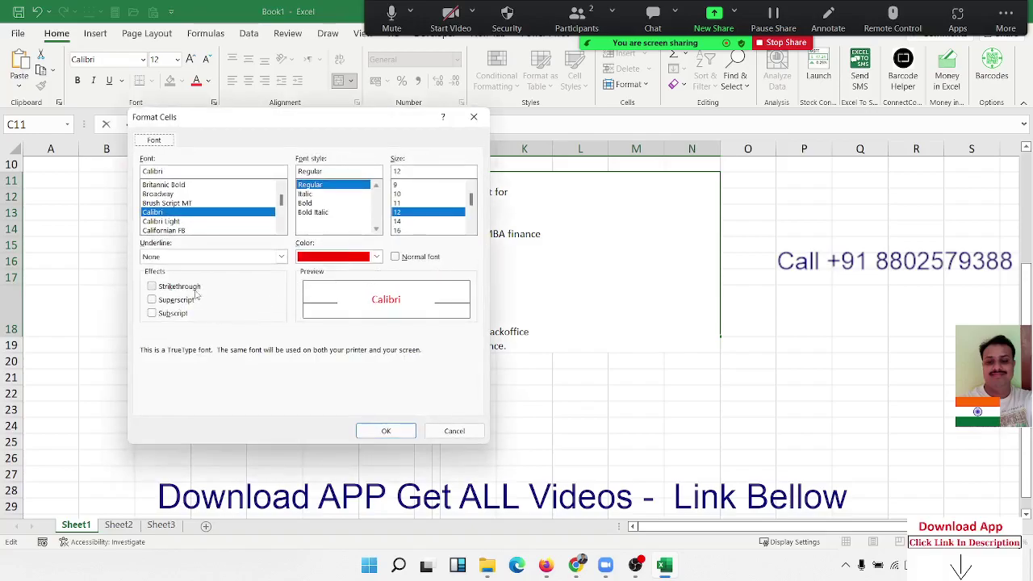
click(151, 286)
click(375, 431)
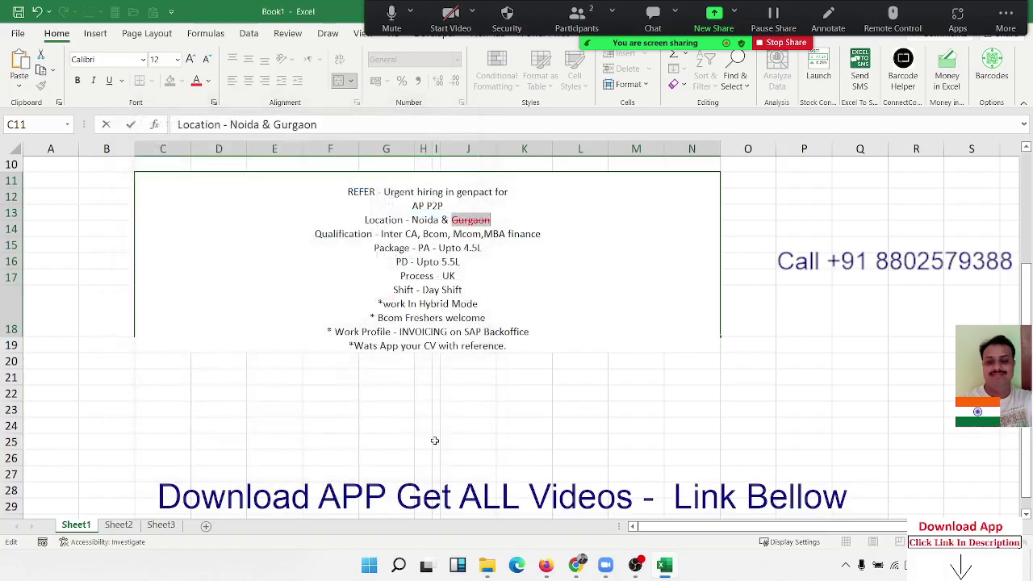
click(435, 442)
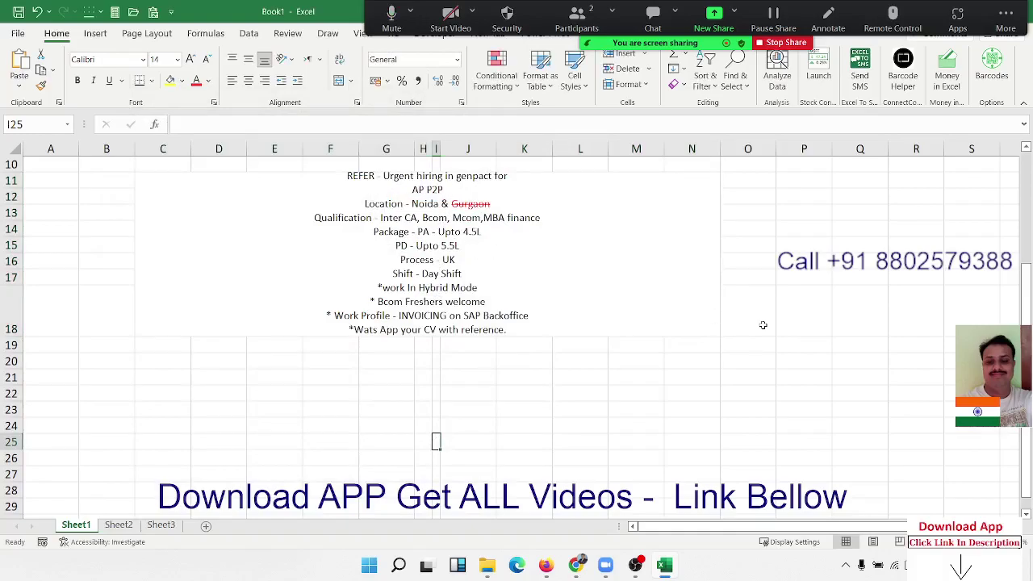
scroll(762, 325, up, 3)
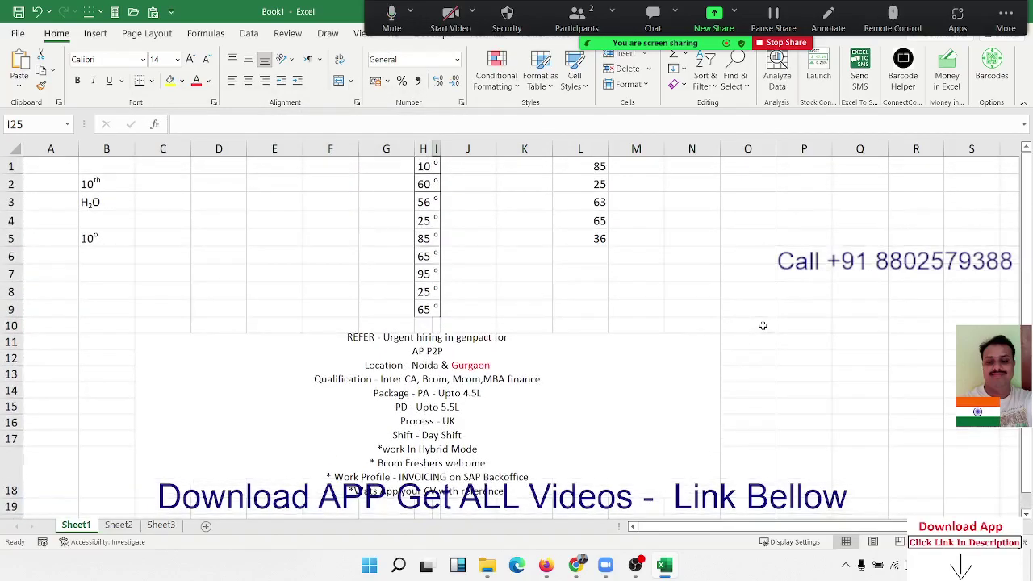
- Try a strikethrough on 63 in L3, undo it, then narrow column L to fit
click(592, 199)
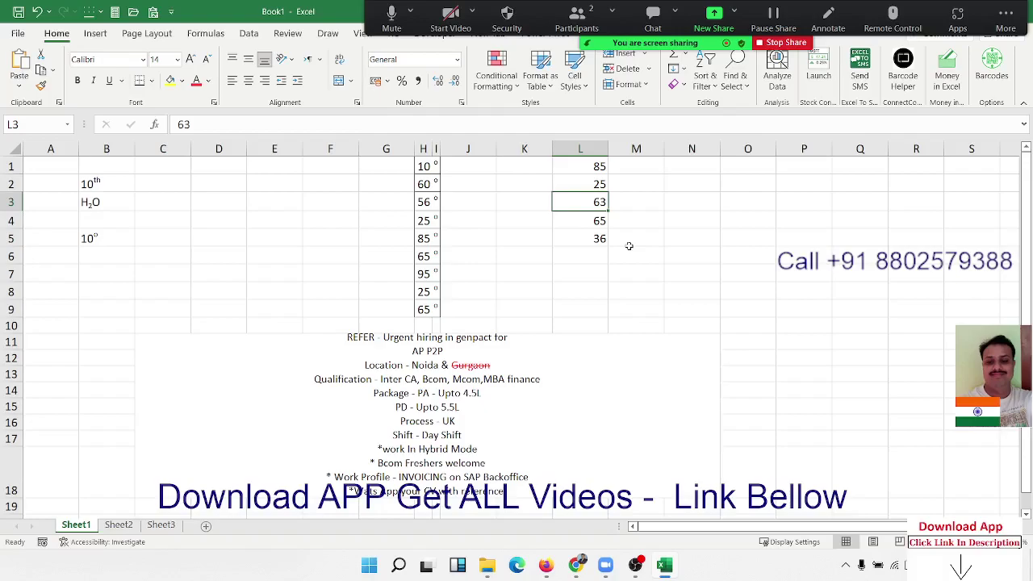
right_click(571, 206)
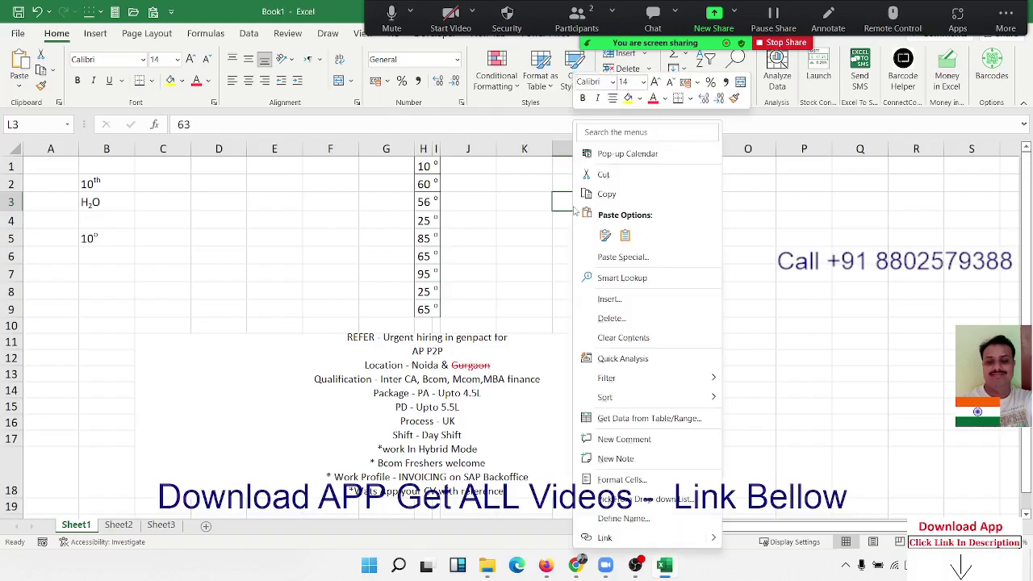
click(624, 483)
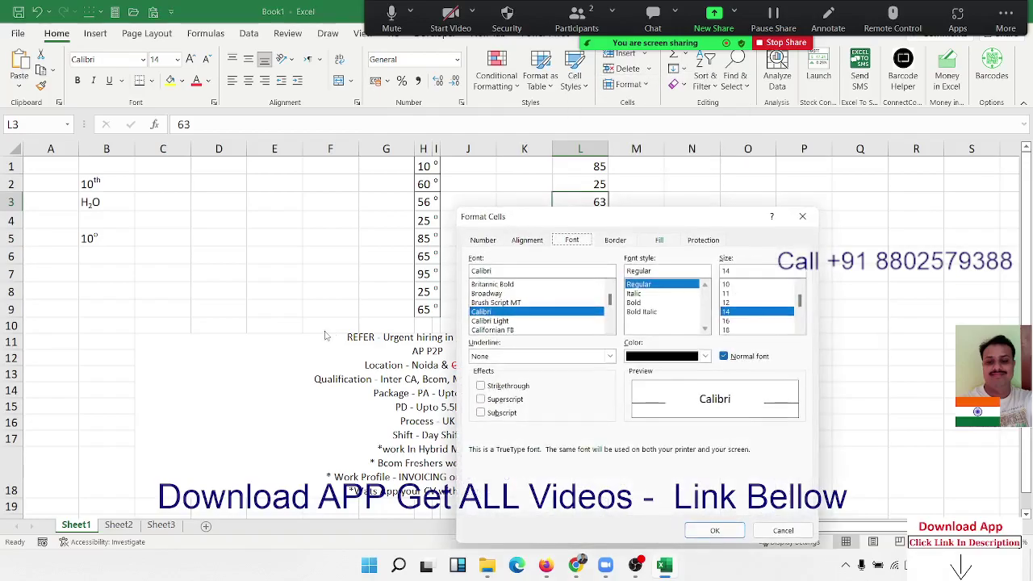
click(480, 399)
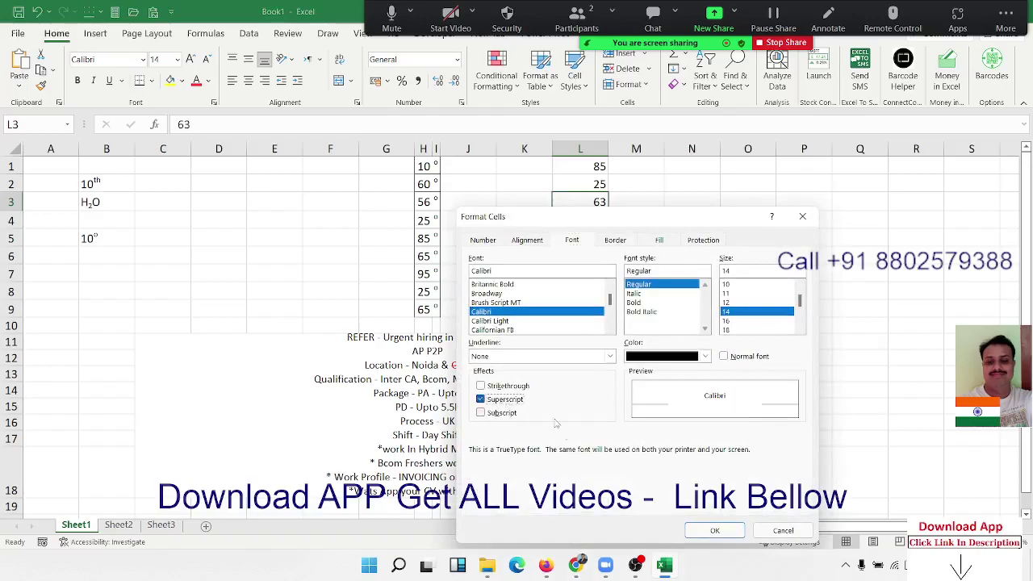
click(506, 398)
click(508, 385)
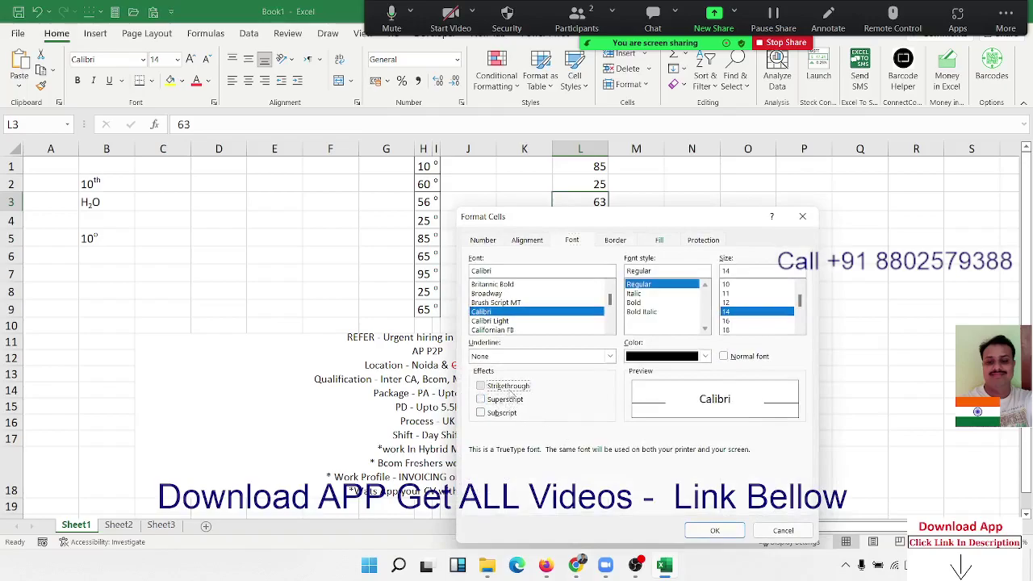
click(707, 529)
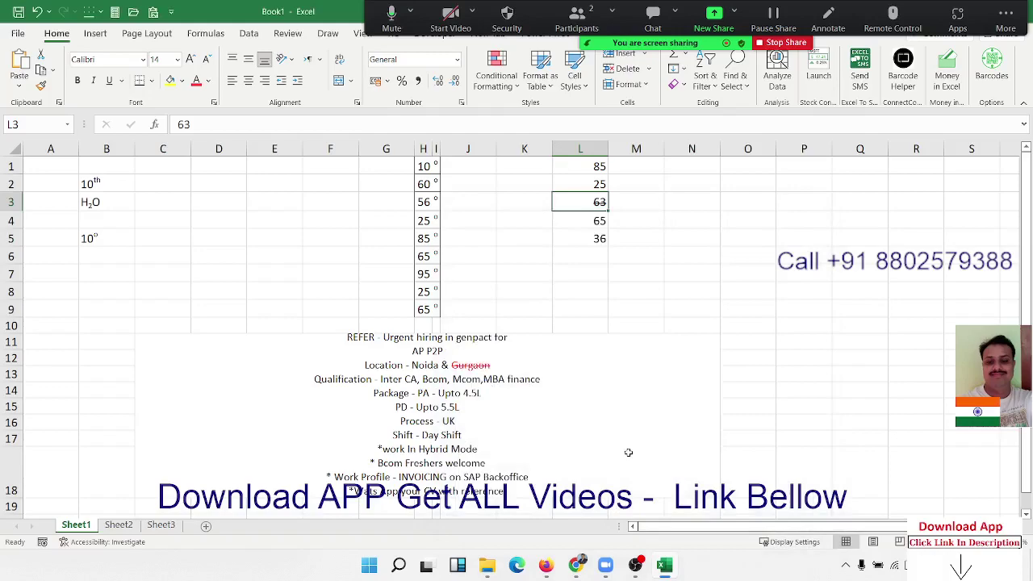
click(654, 273)
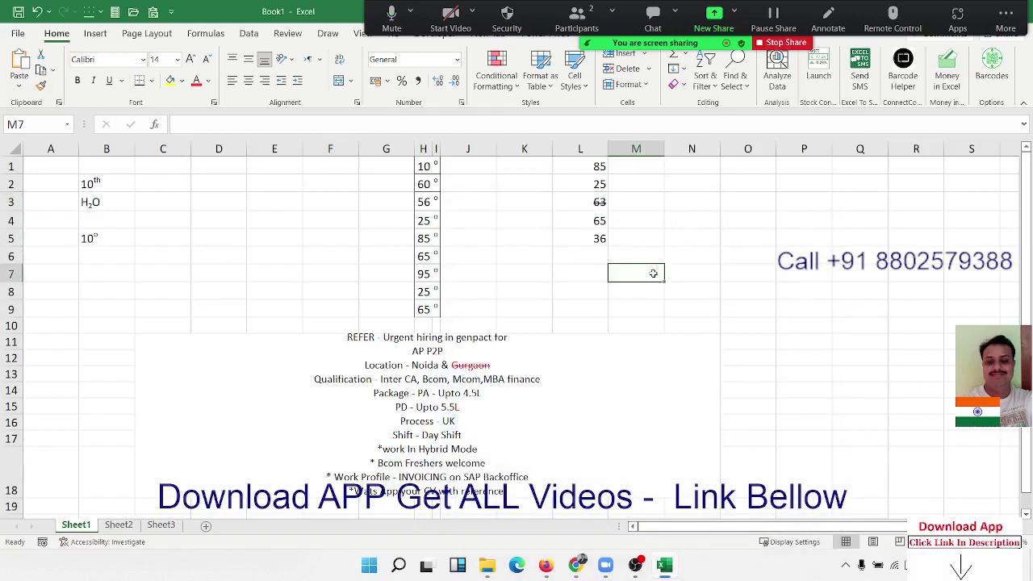
key(ctrl+z)
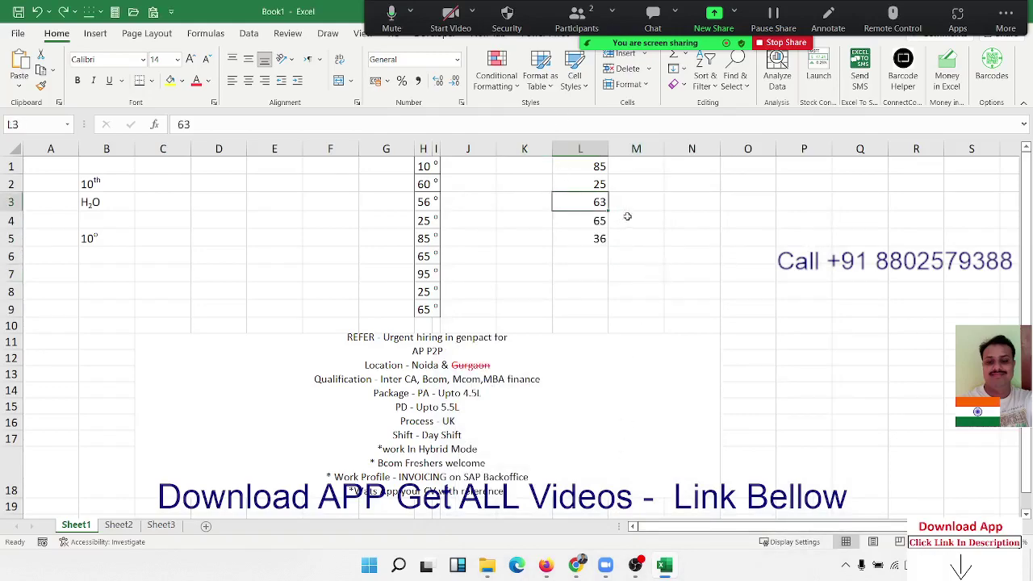
drag(608, 153, 572, 153)
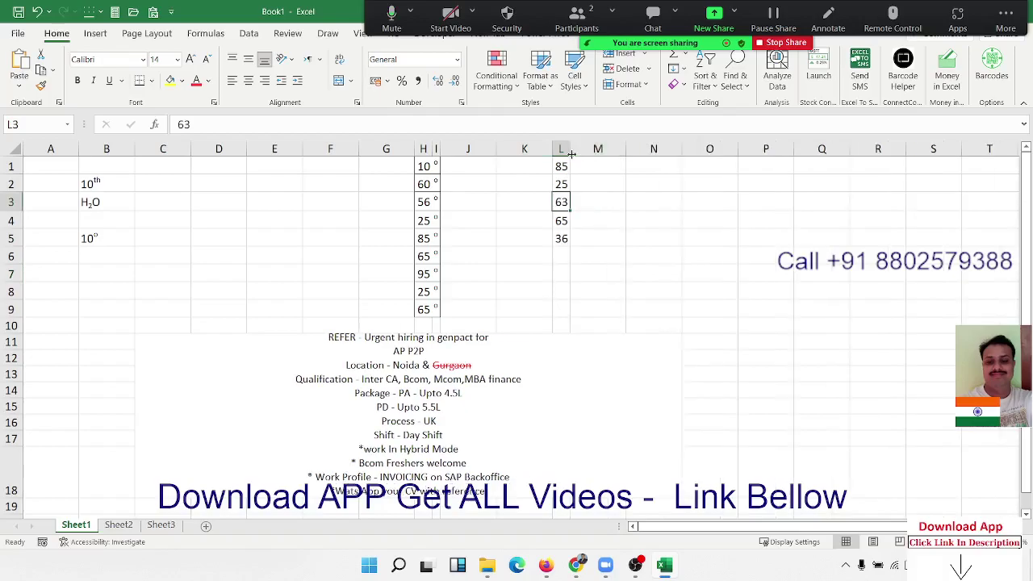
- Give L2 a thick red X using both diagonal borders
right_click(563, 184)
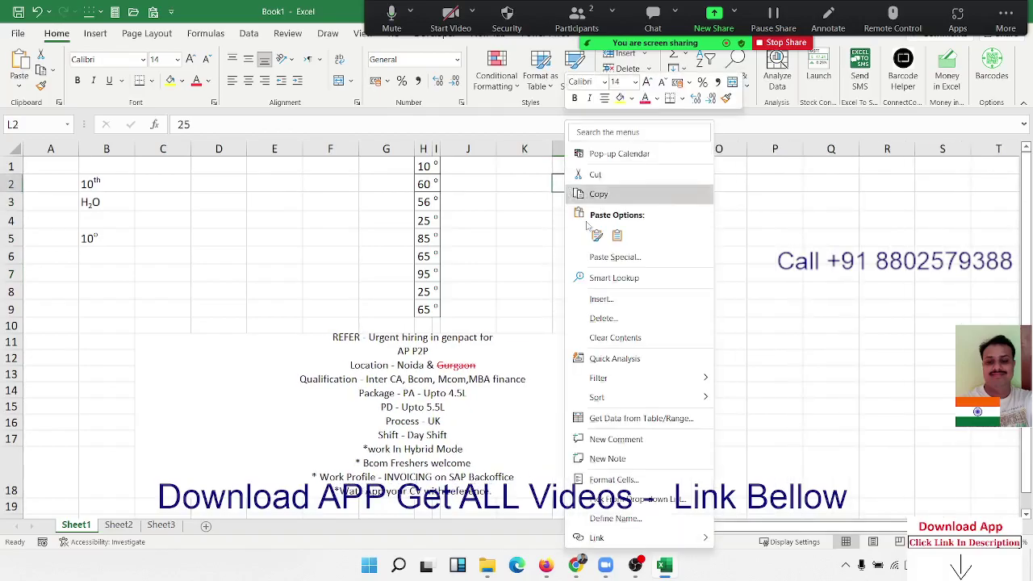
click(619, 479)
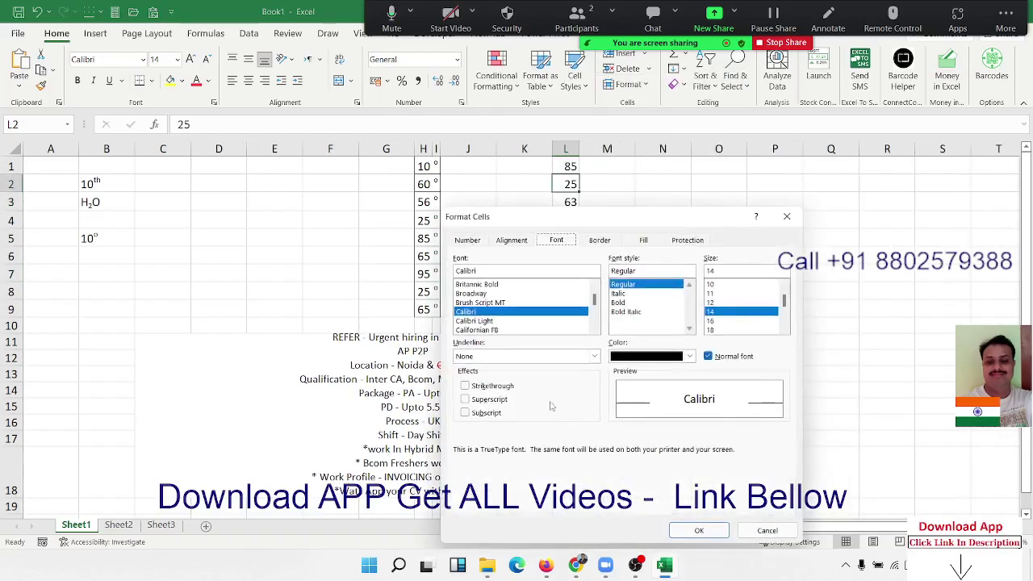
click(601, 241)
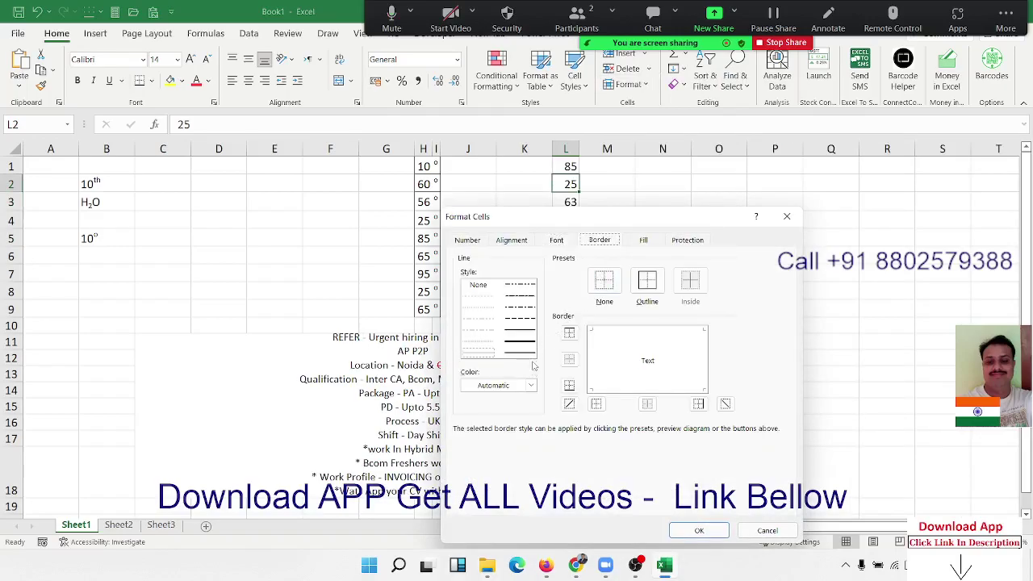
click(530, 385)
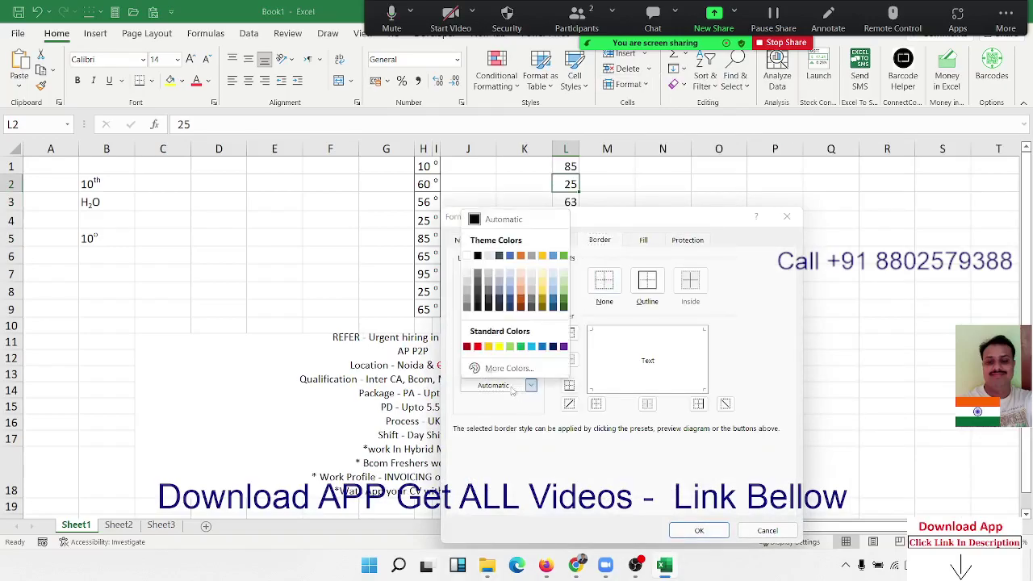
click(476, 347)
click(518, 348)
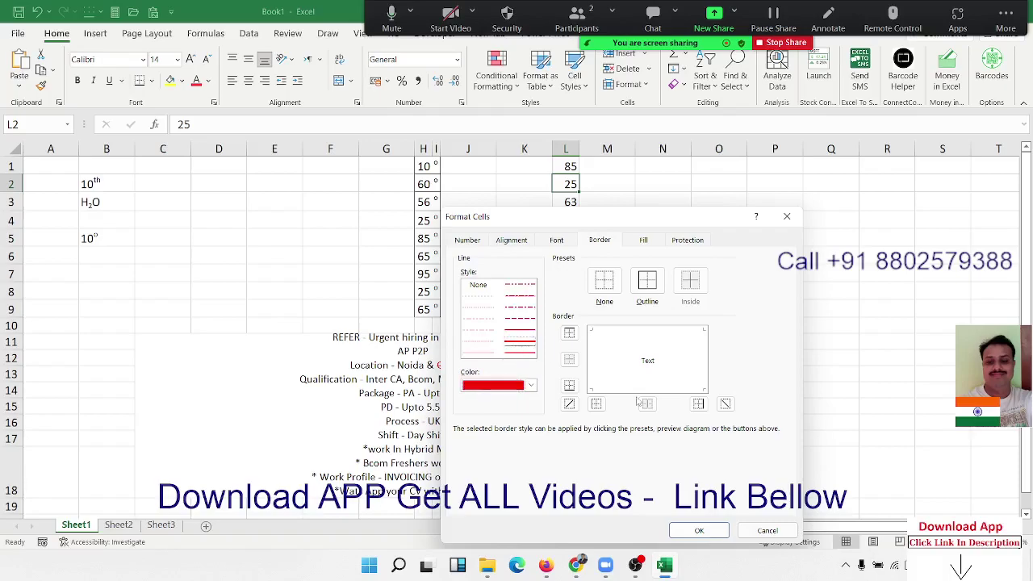
click(726, 403)
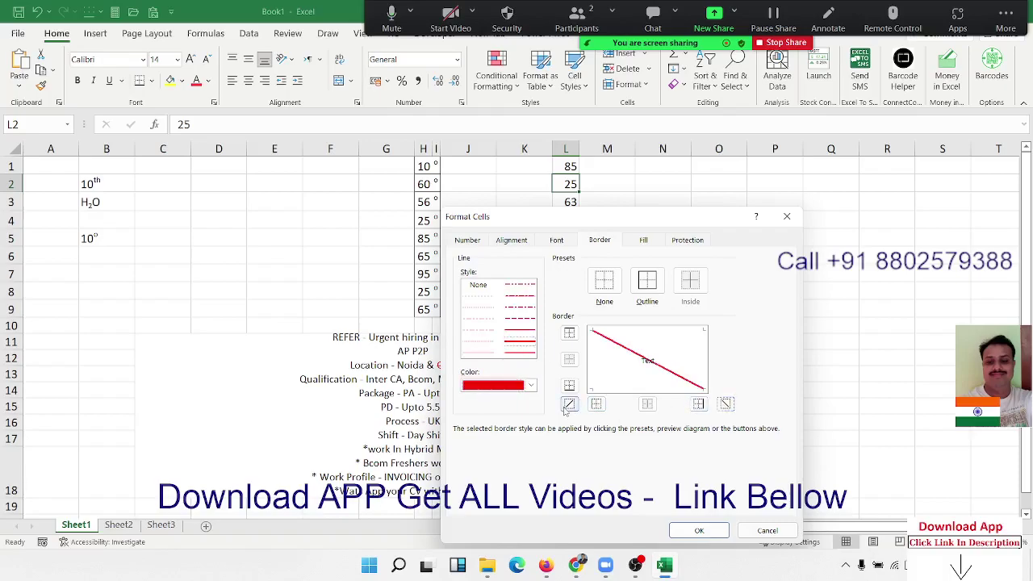
click(569, 403)
click(699, 530)
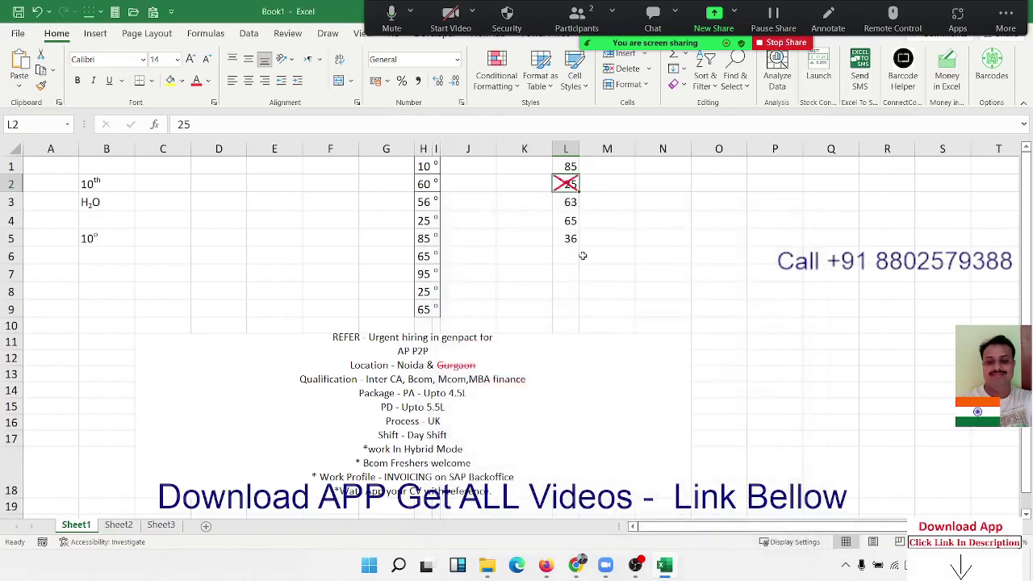
- Repeat the red X border on L5 with F4
click(573, 241)
key(F4)
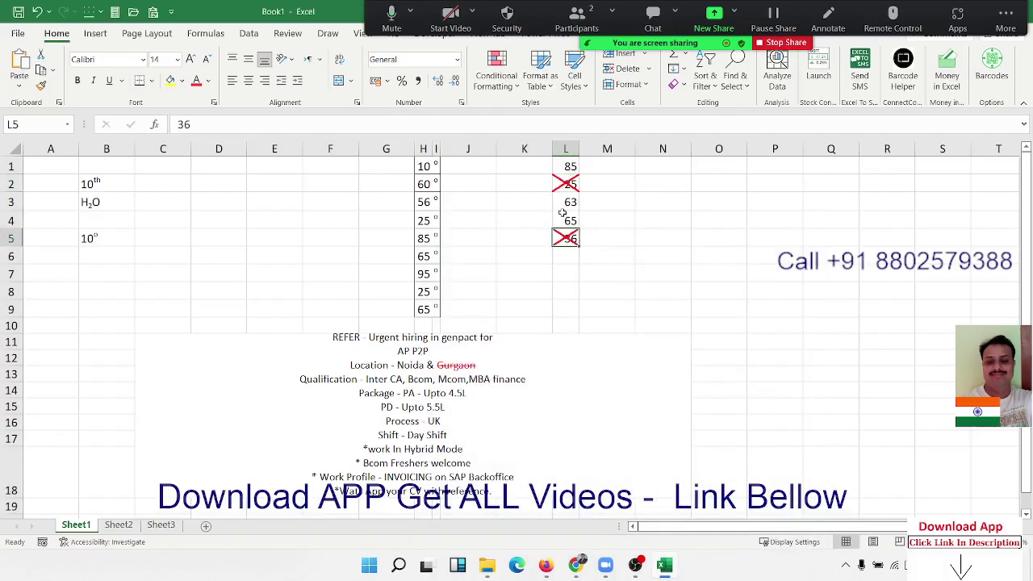
click(563, 216)
- Give L4 (65) a single thick light green diagonal border
right_click(563, 216)
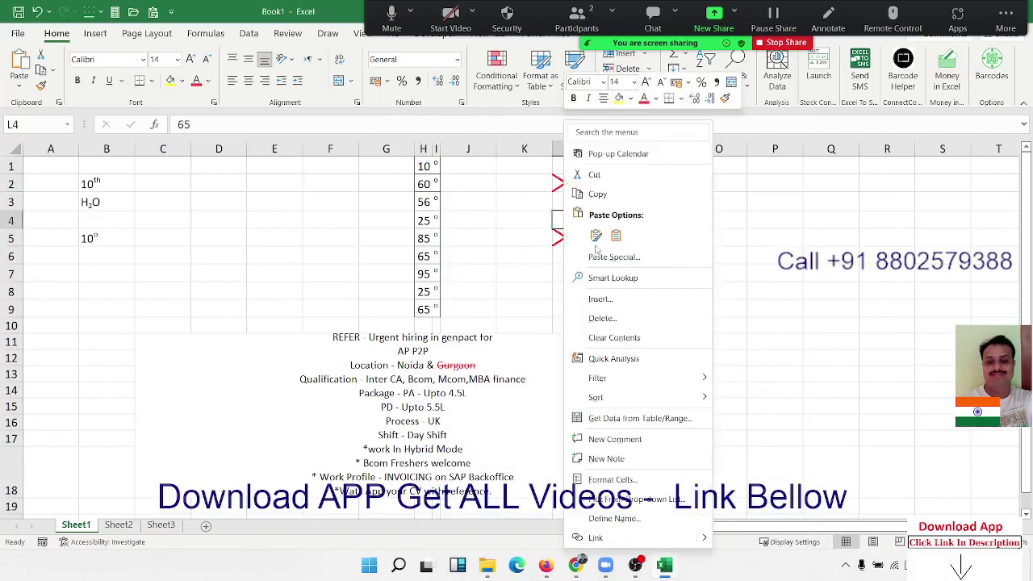
click(624, 479)
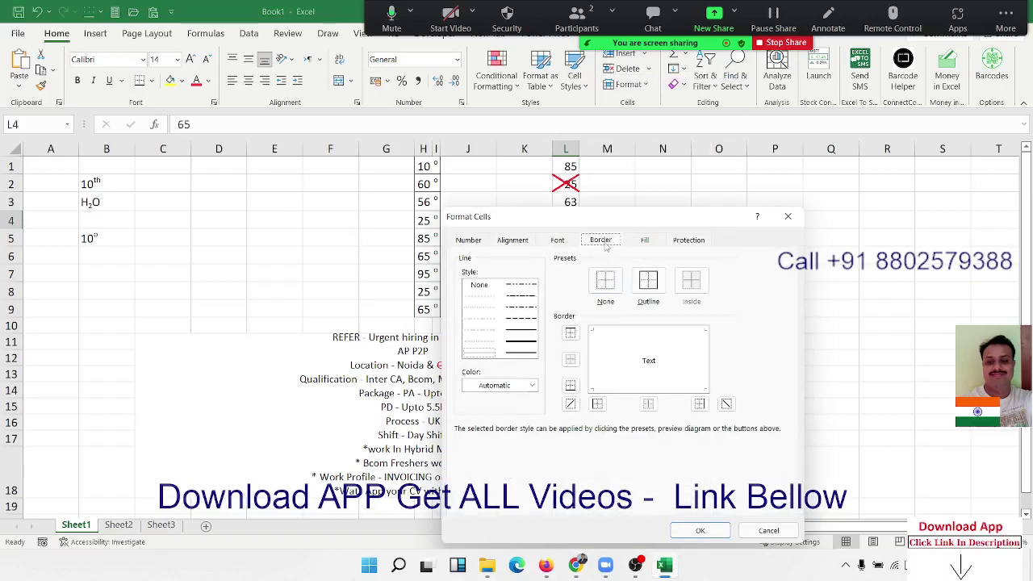
click(532, 384)
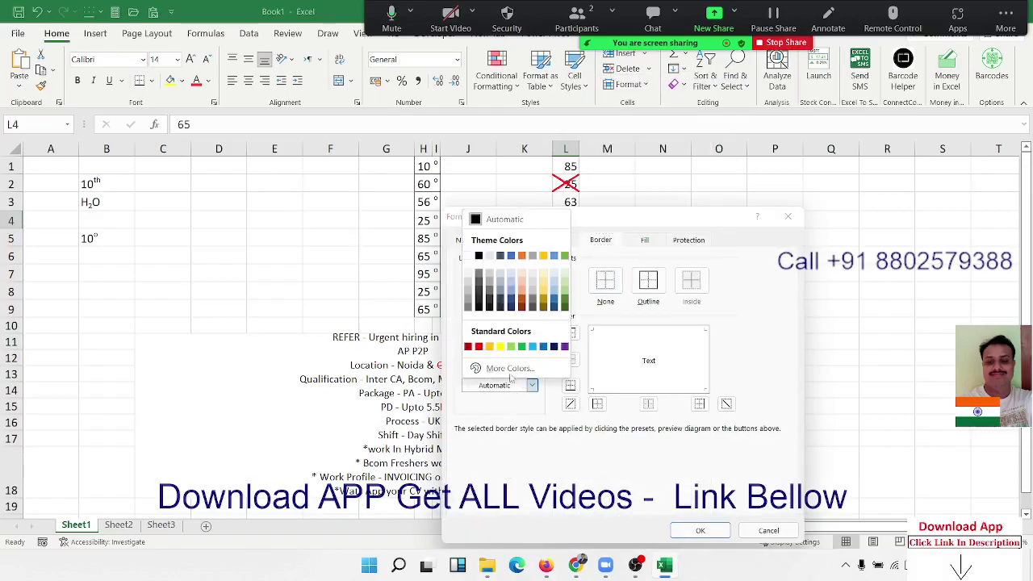
click(511, 348)
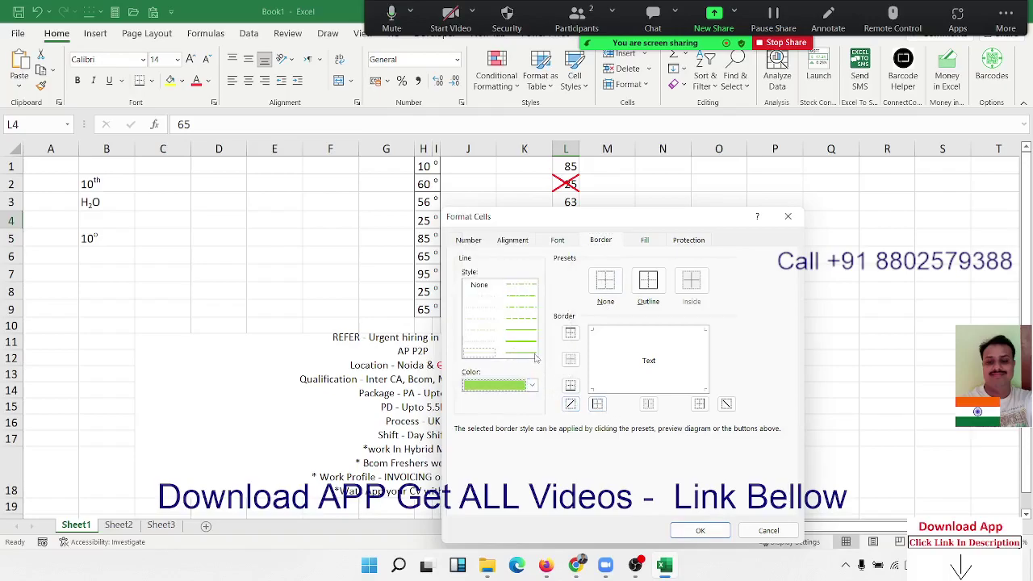
click(530, 345)
click(597, 403)
click(570, 404)
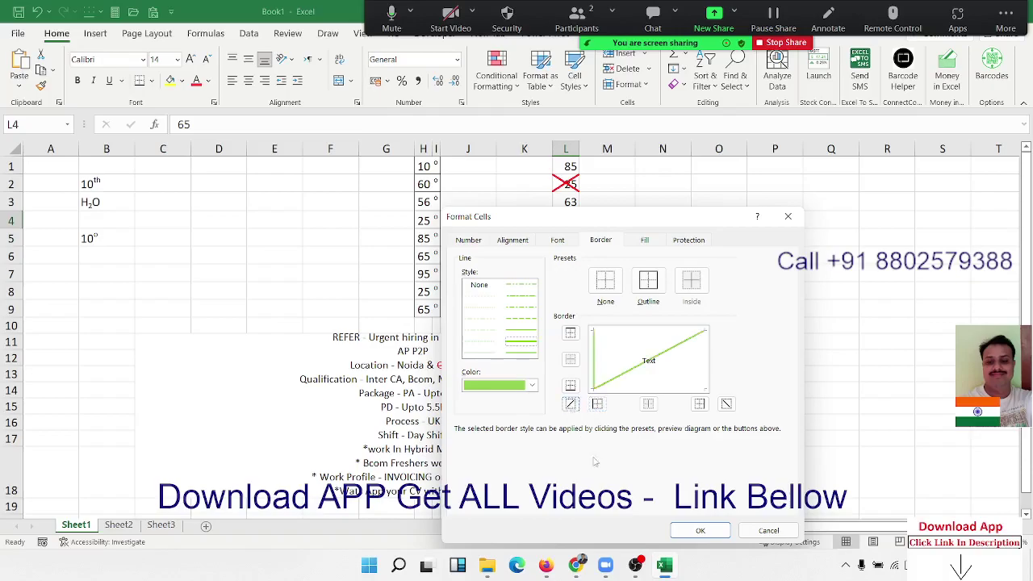
click(693, 530)
click(652, 310)
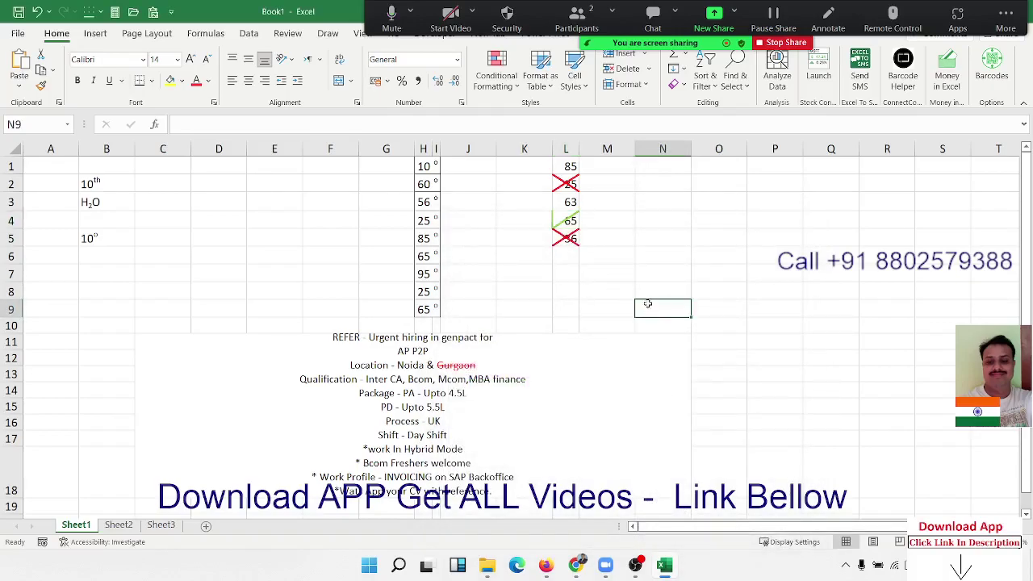
drag(573, 239, 572, 166)
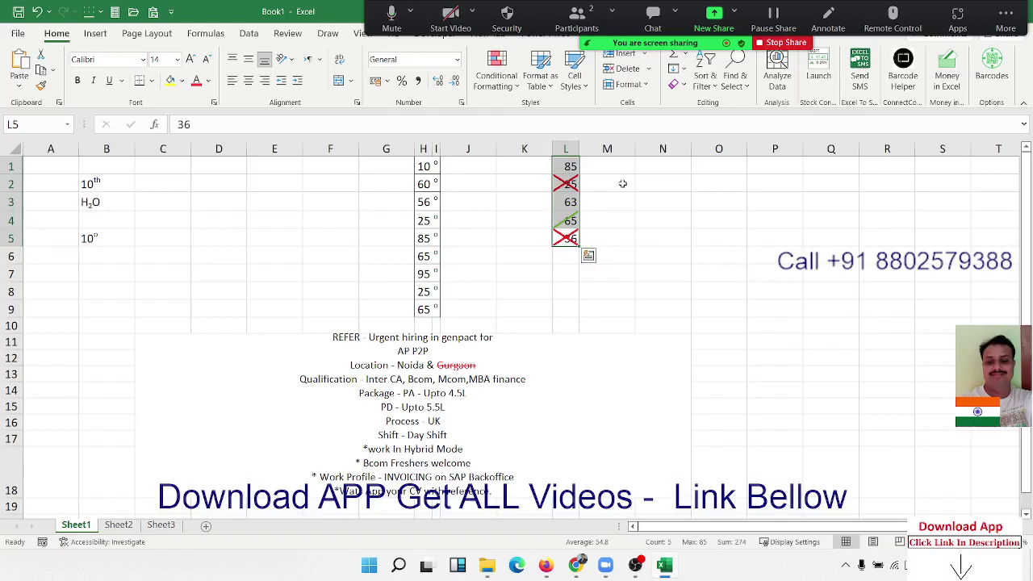
- Enter P in M1 and O in M2, and fill the pattern down to M5
click(619, 173)
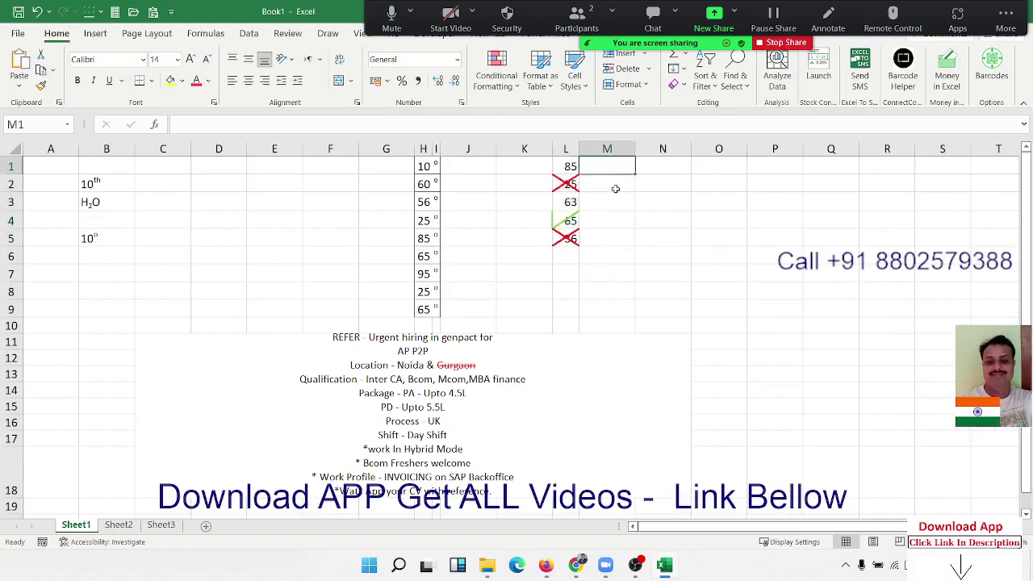
text(P)
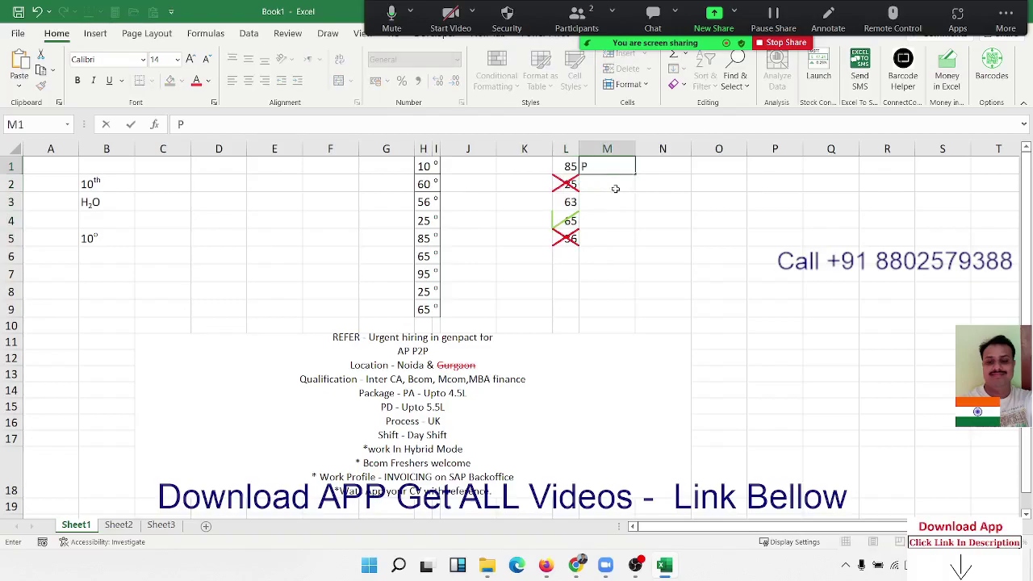
key(Return)
key(Up)
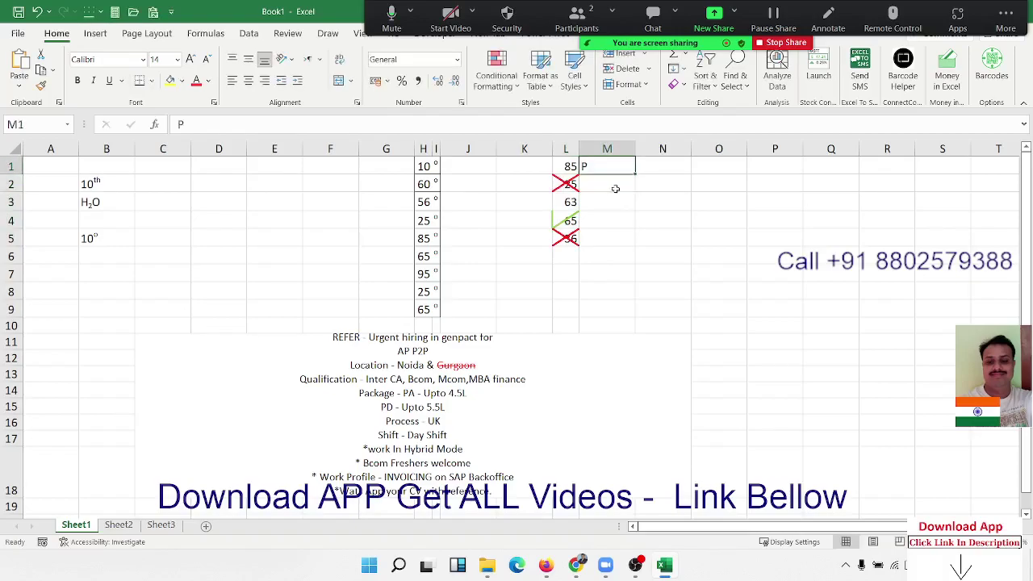
click(615, 188)
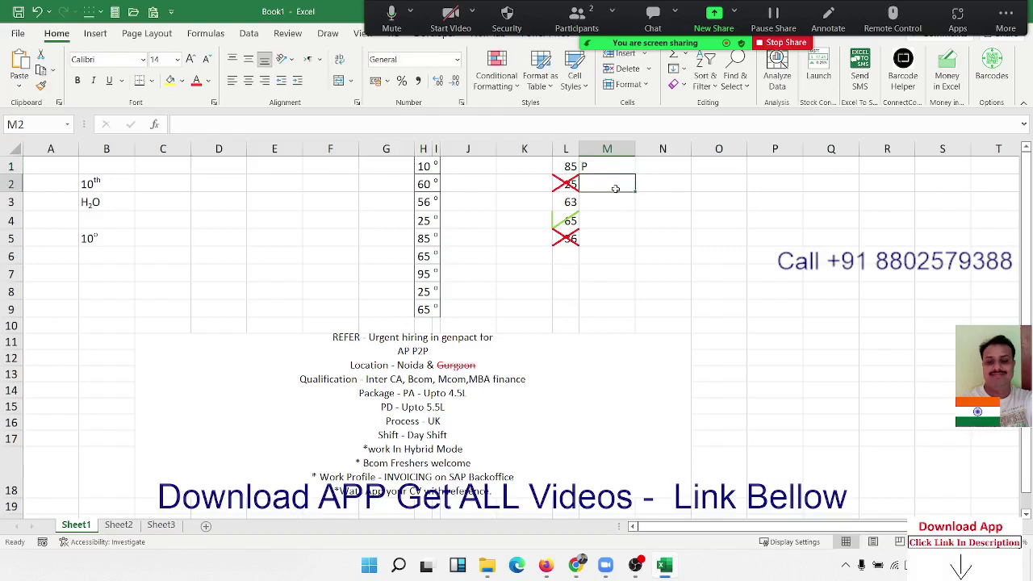
text(O)
key(Up)
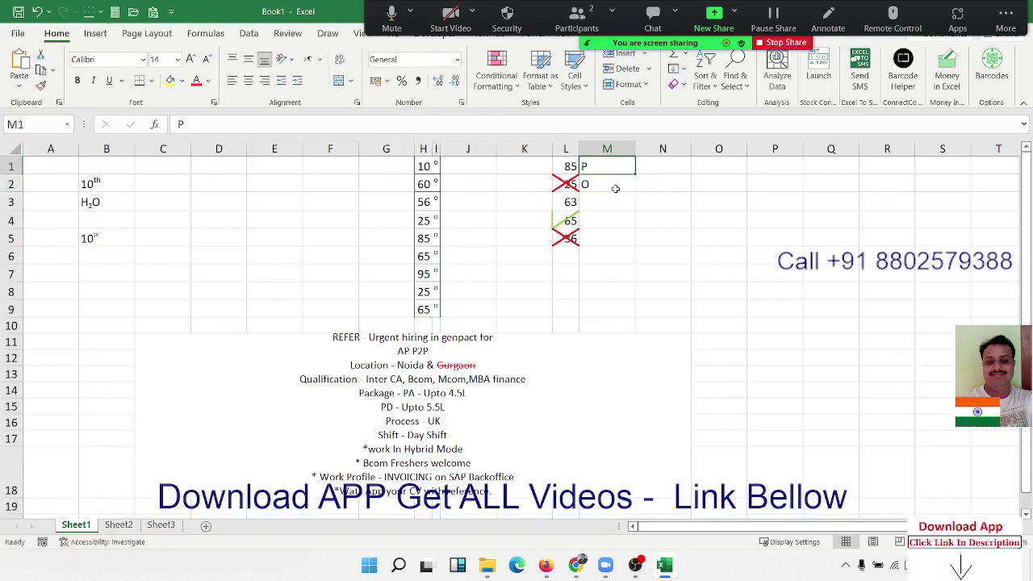
key(shift+Down)
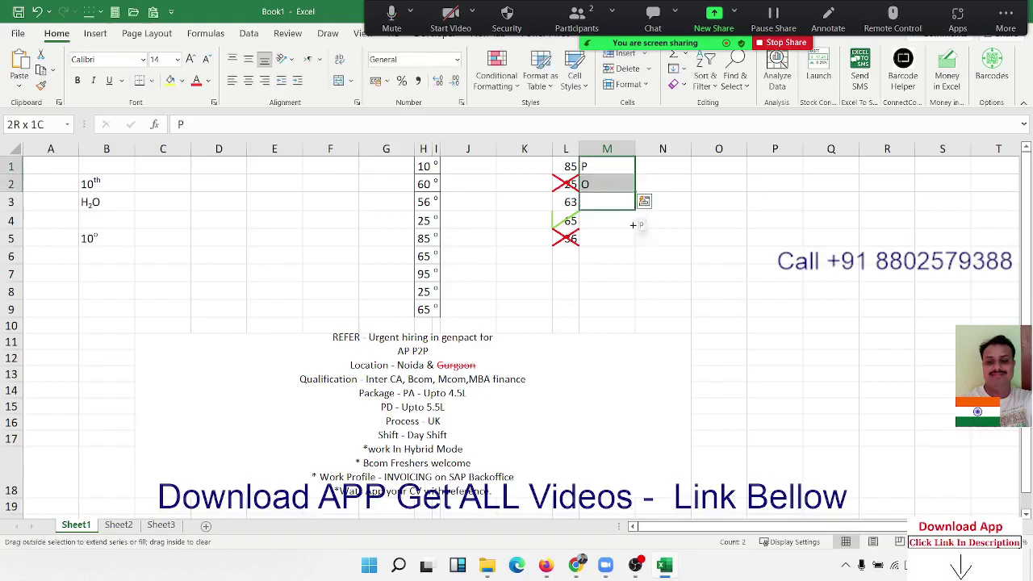
drag(635, 193, 637, 247)
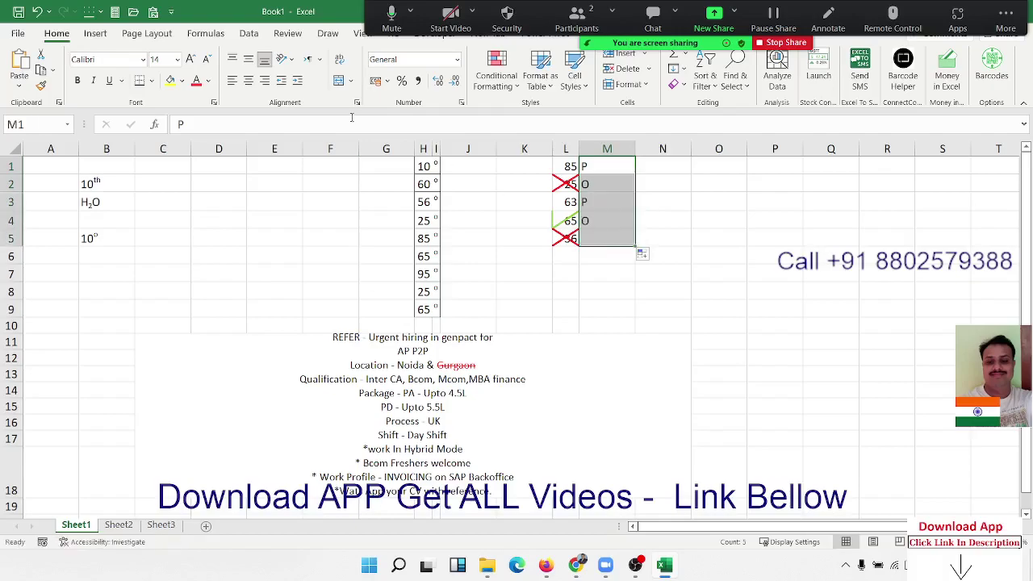
- Set M1:M5 to the Wingdings 2 font to show ticks and crosses
click(142, 59)
scroll(155, 280, down, 5)
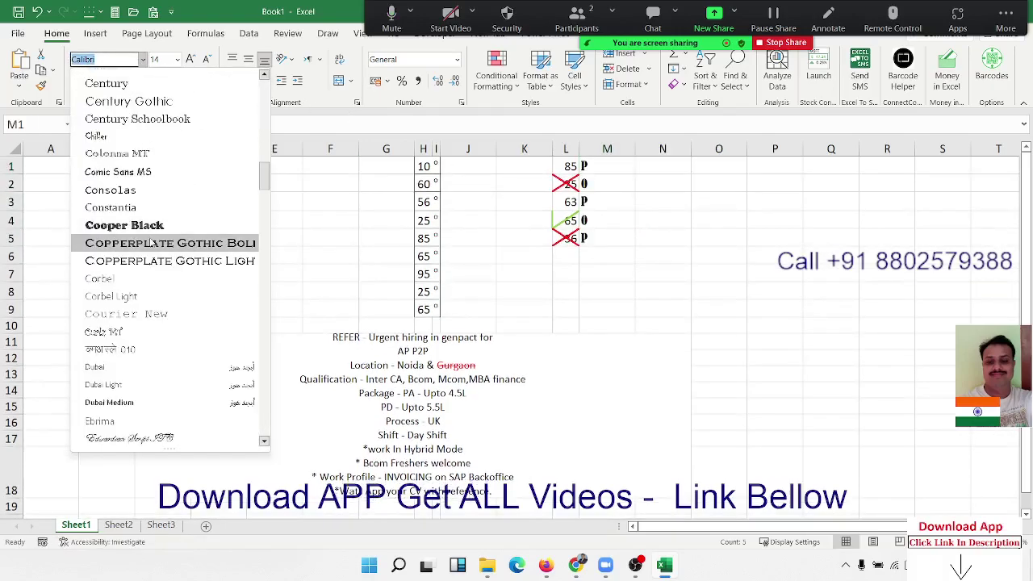
scroll(155, 280, down, 10)
scroll(149, 339, down, 10)
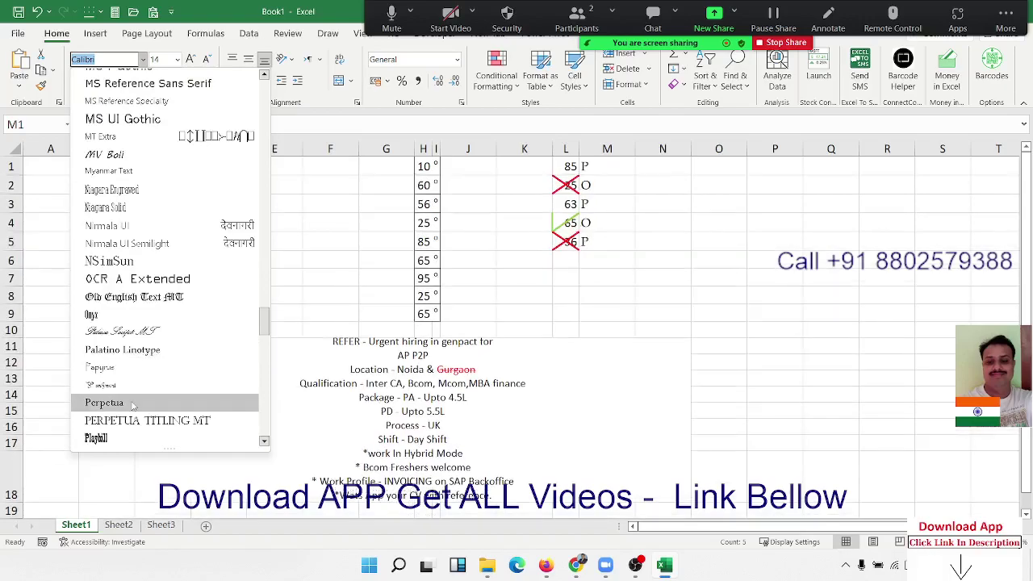
scroll(132, 405, down, 5)
scroll(132, 405, down, 8)
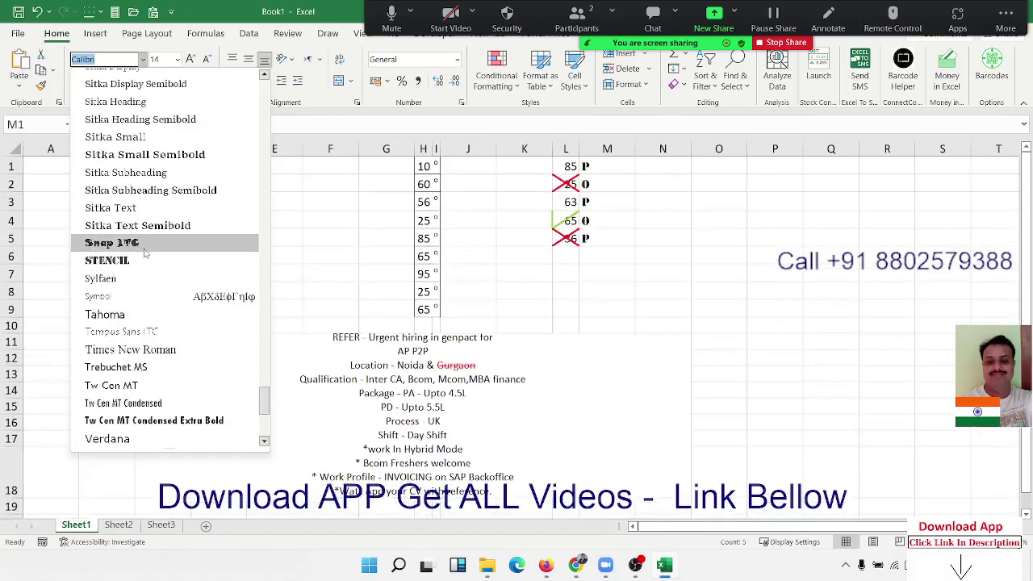
scroll(145, 314, down, 5)
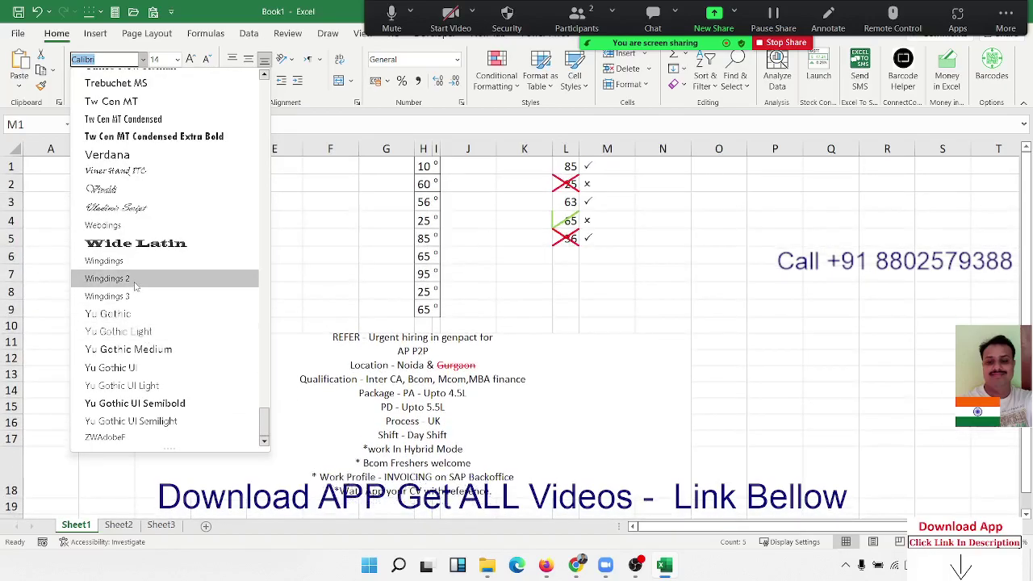
click(132, 281)
click(754, 272)
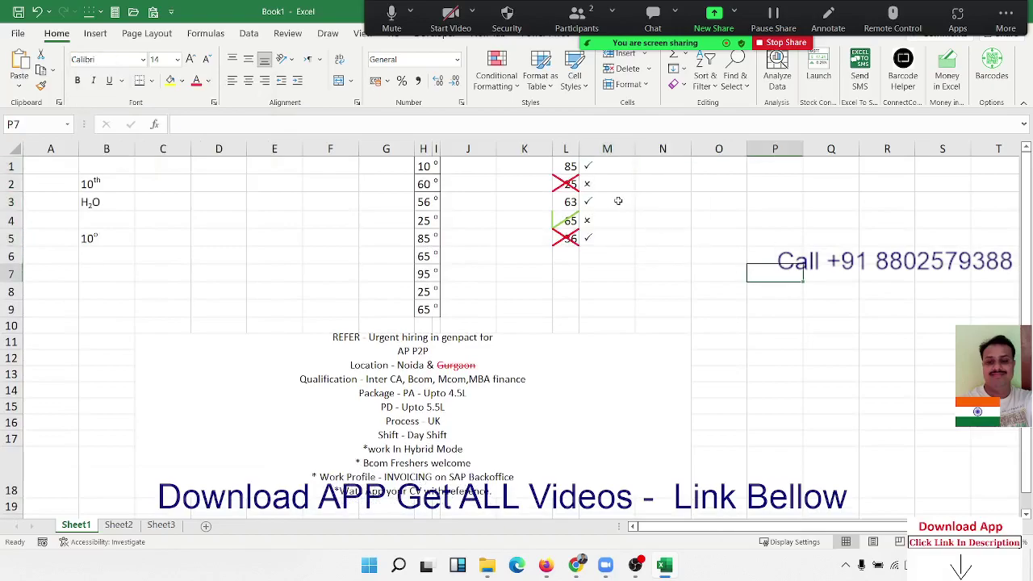
click(605, 167)
click(600, 202)
click(595, 237)
click(596, 257)
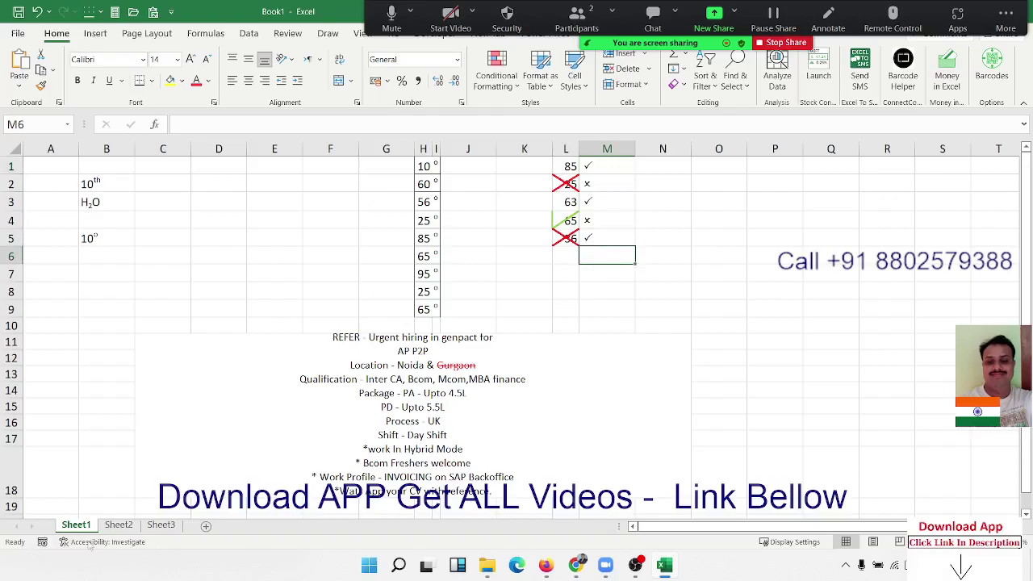
- On Sheet2, fill A1:K21 with Blue-Gray Lighter 60%, then select C3:E4
click(119, 525)
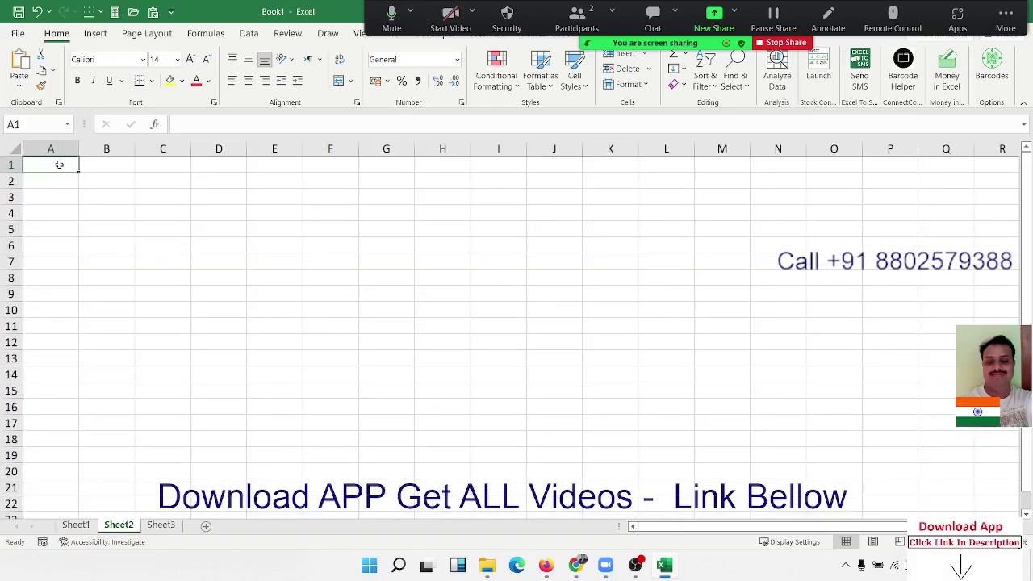
mouse_move(53, 165)
mouse_down()
mouse_move(618, 468)
mouse_move(624, 483)
mouse_up()
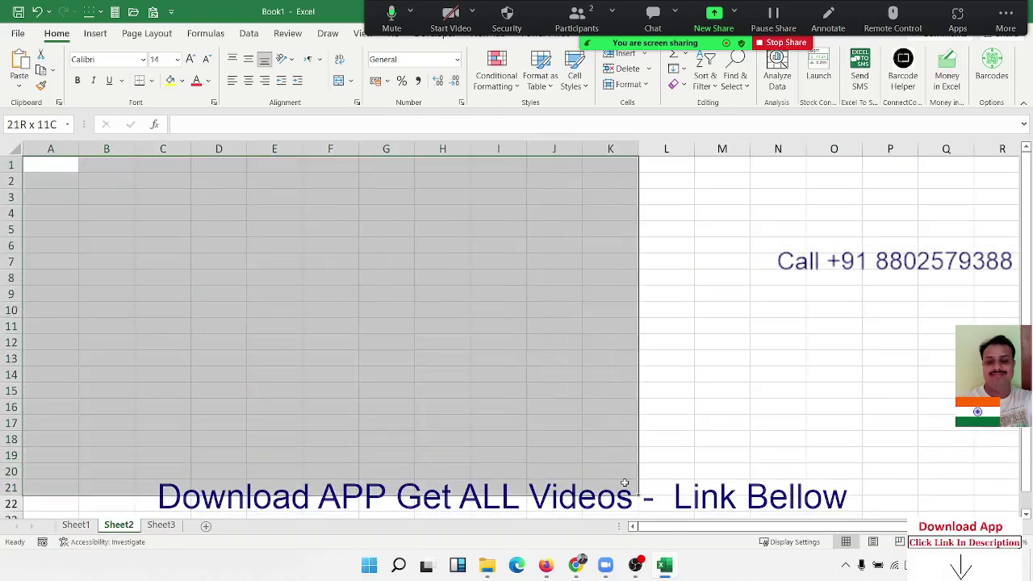
click(151, 81)
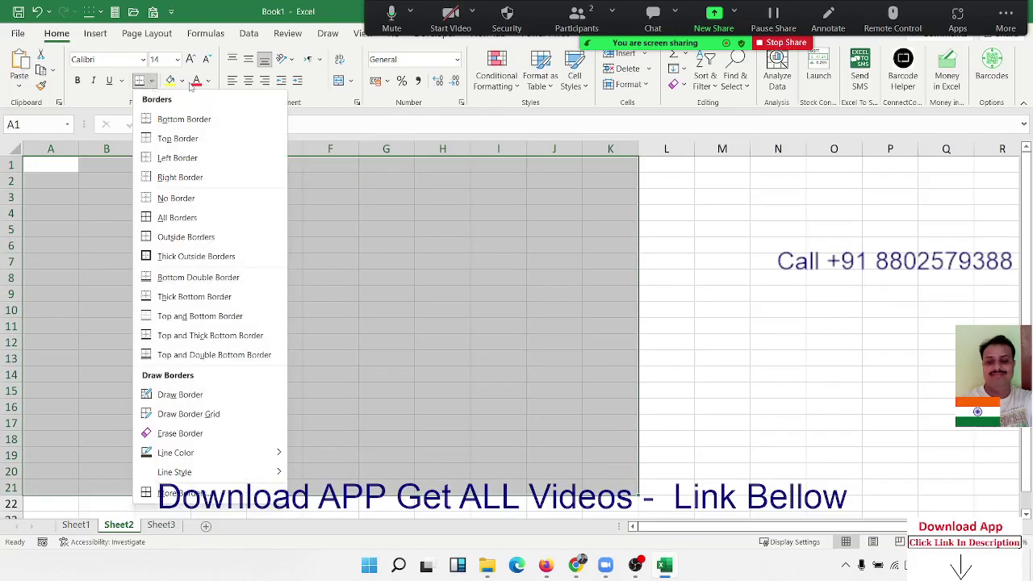
click(183, 81)
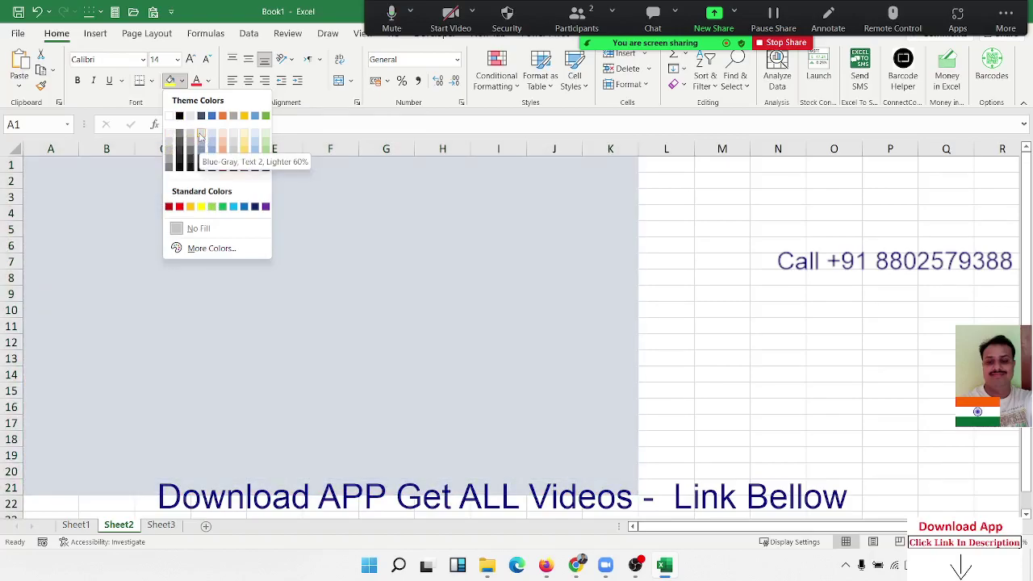
click(201, 137)
click(243, 200)
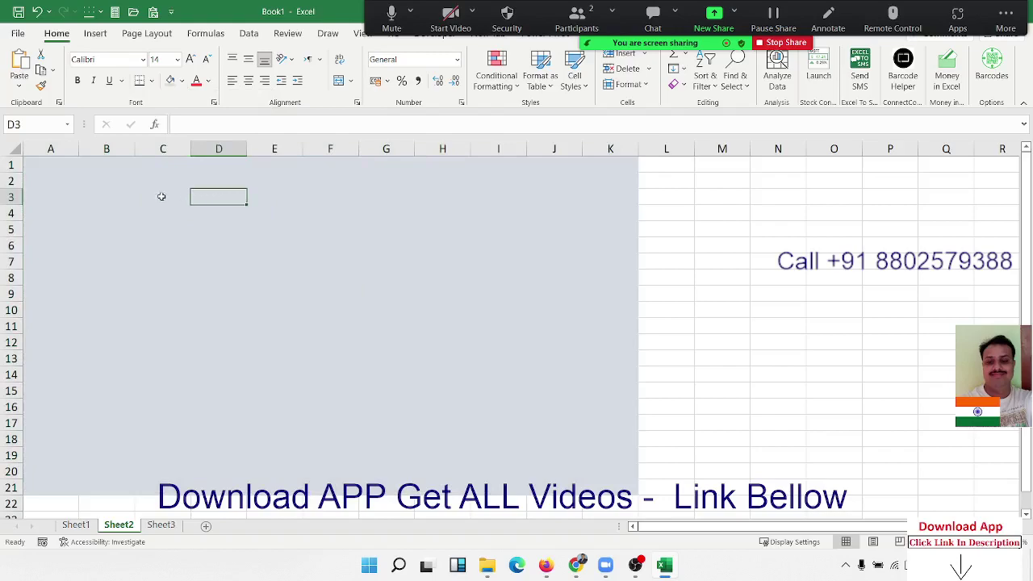
drag(172, 196, 272, 211)
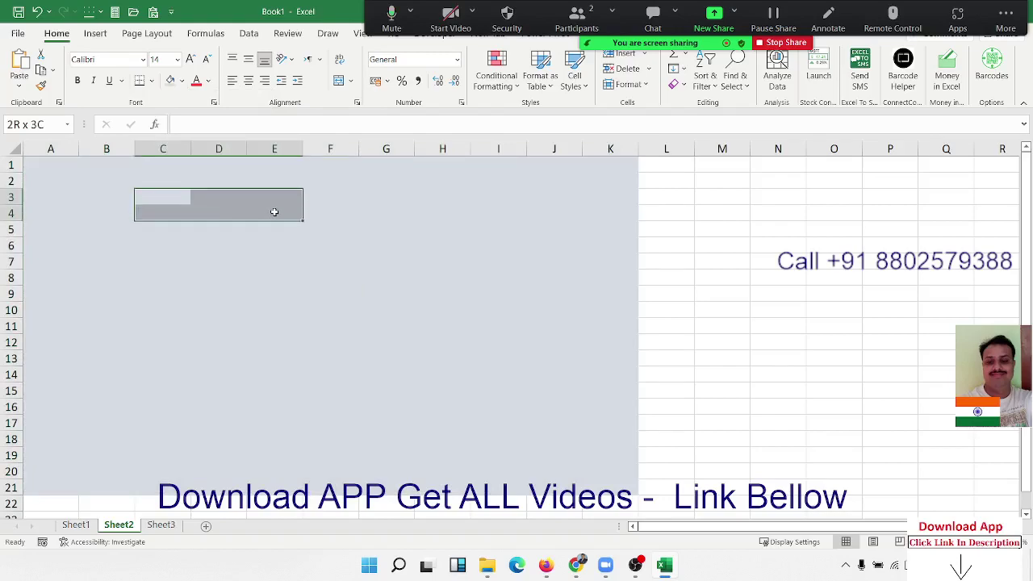
click(338, 80)
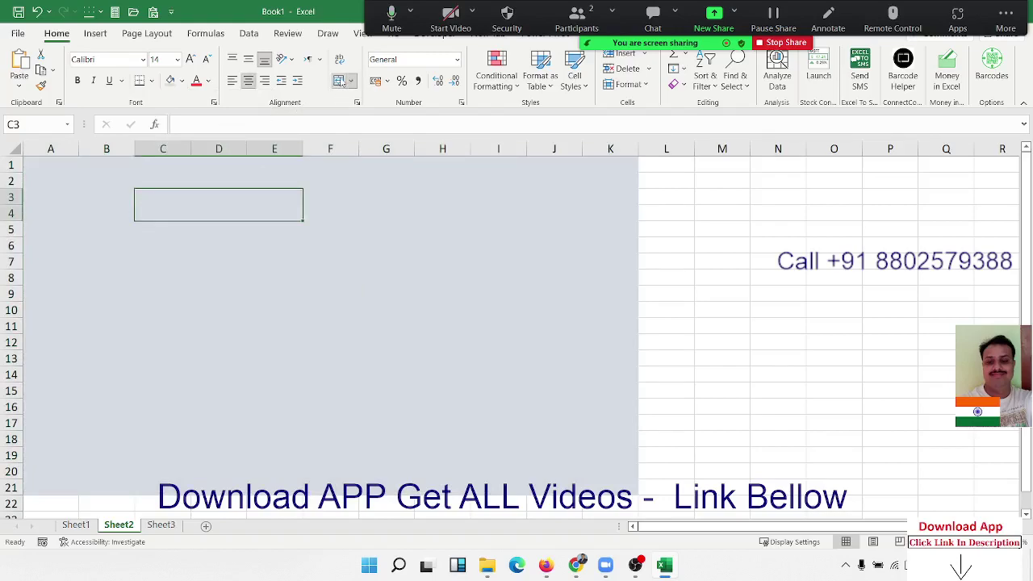
click(182, 81)
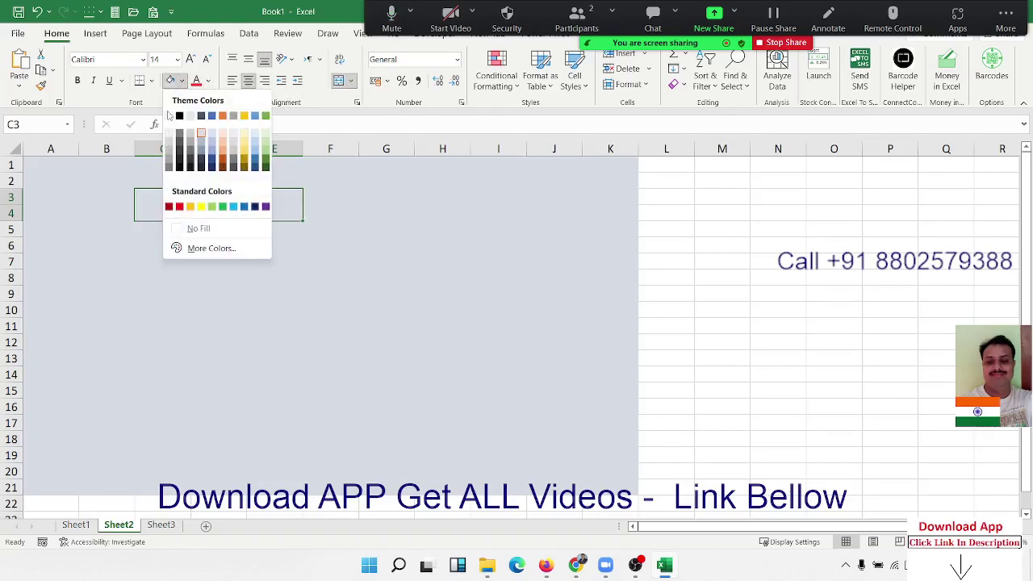
click(171, 113)
click(175, 244)
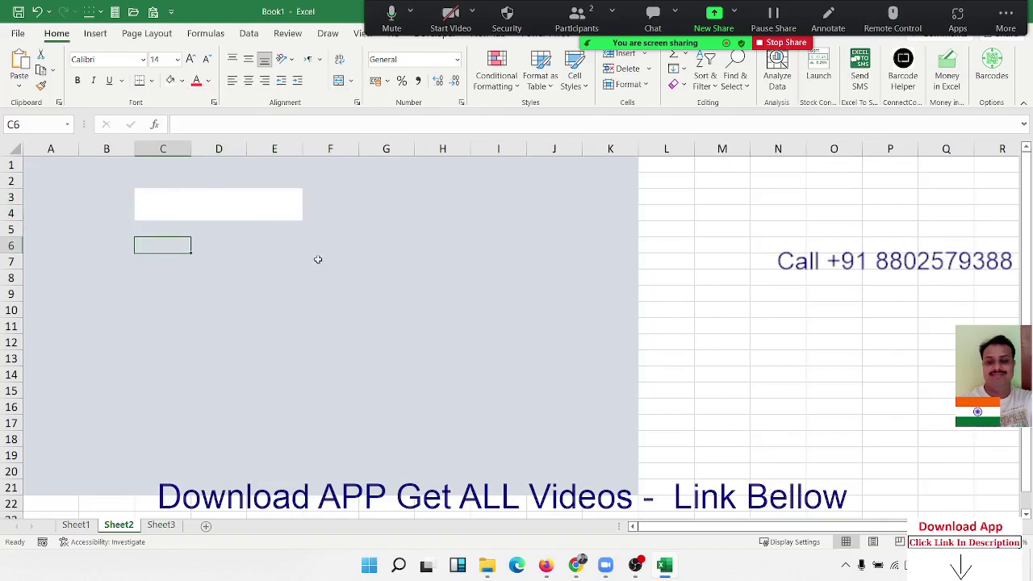
click(289, 203)
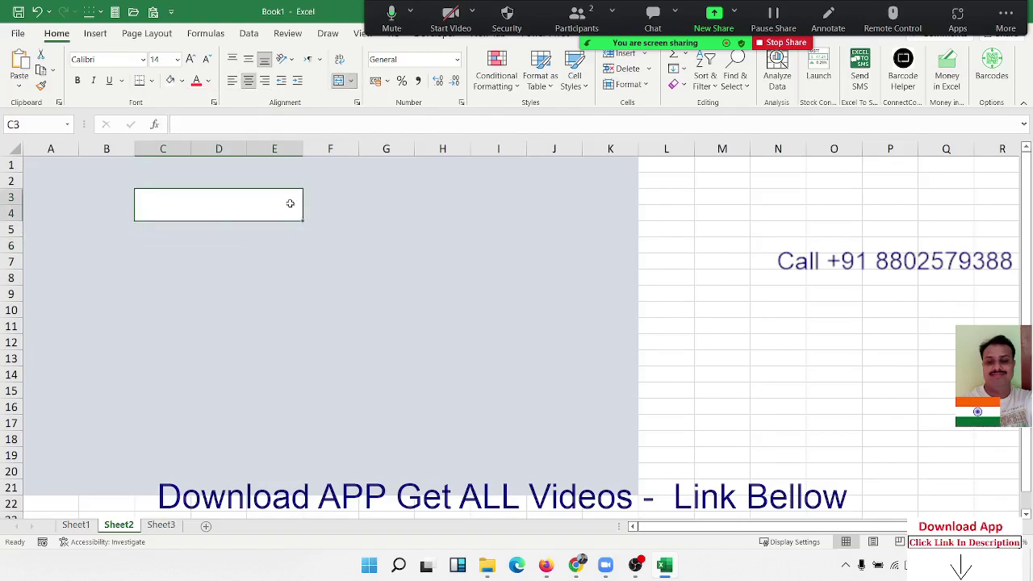
text(=v)
key(Escape)
drag(357, 276, 391, 276)
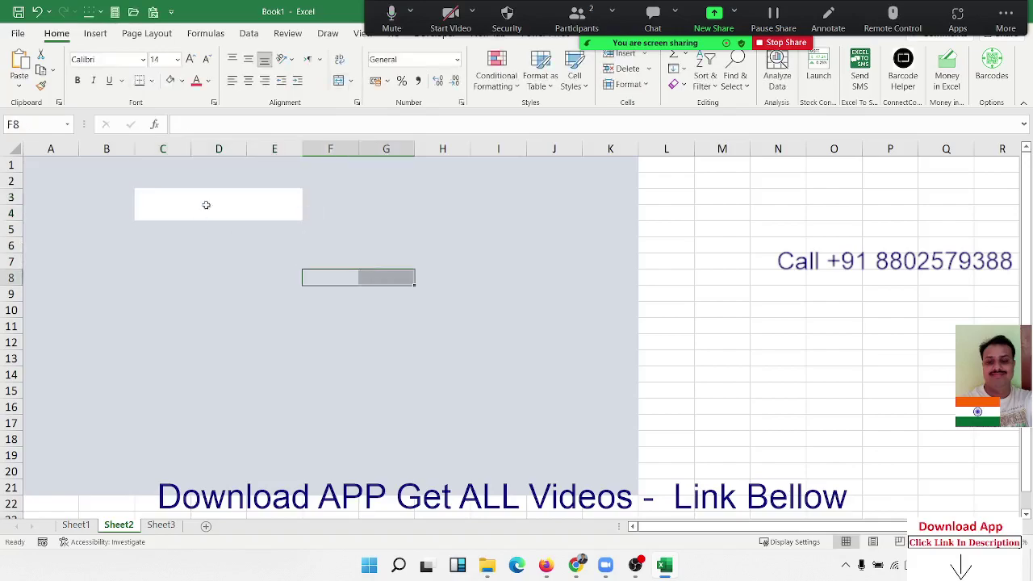
click(299, 192)
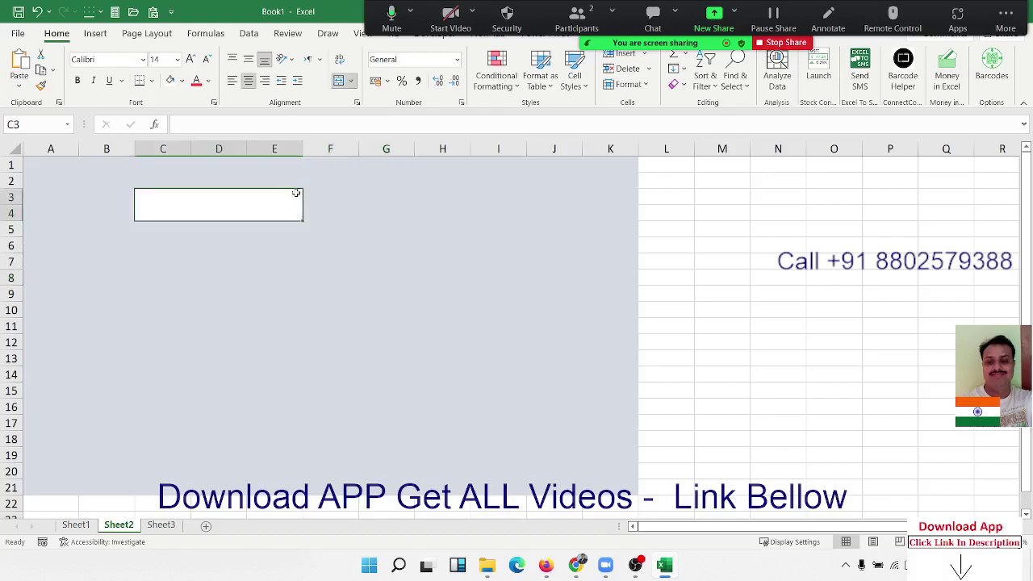
click(306, 198)
click(318, 241)
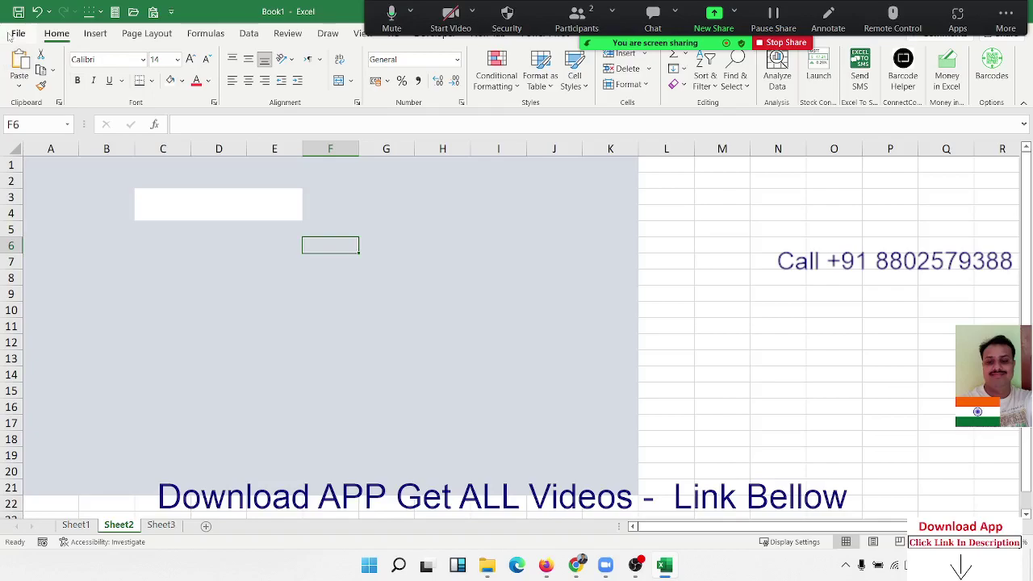
- Go briefly into File backstage and back, then select H7:H8 and switch to Insert commands
click(17, 34)
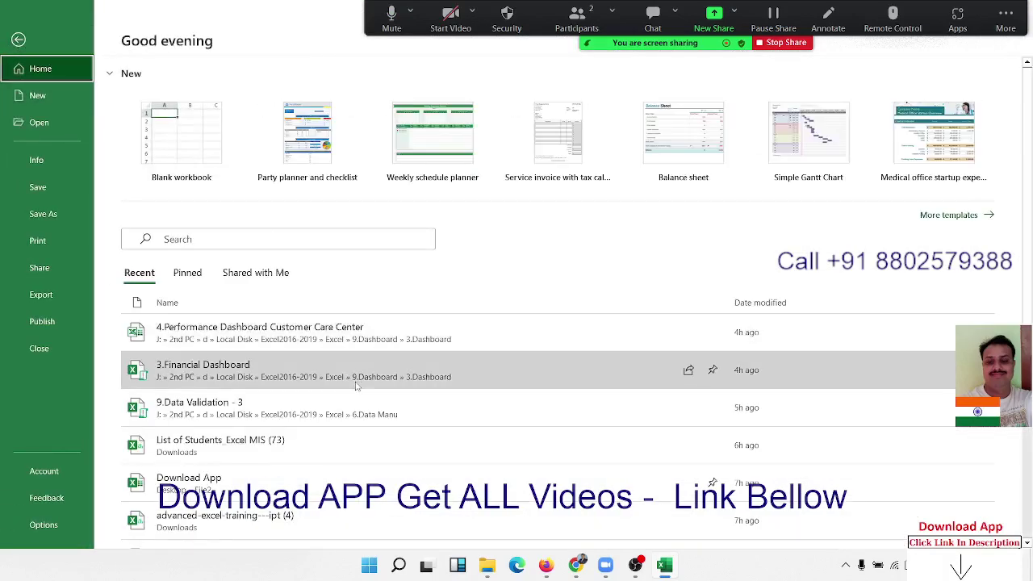
click(19, 39)
click(327, 309)
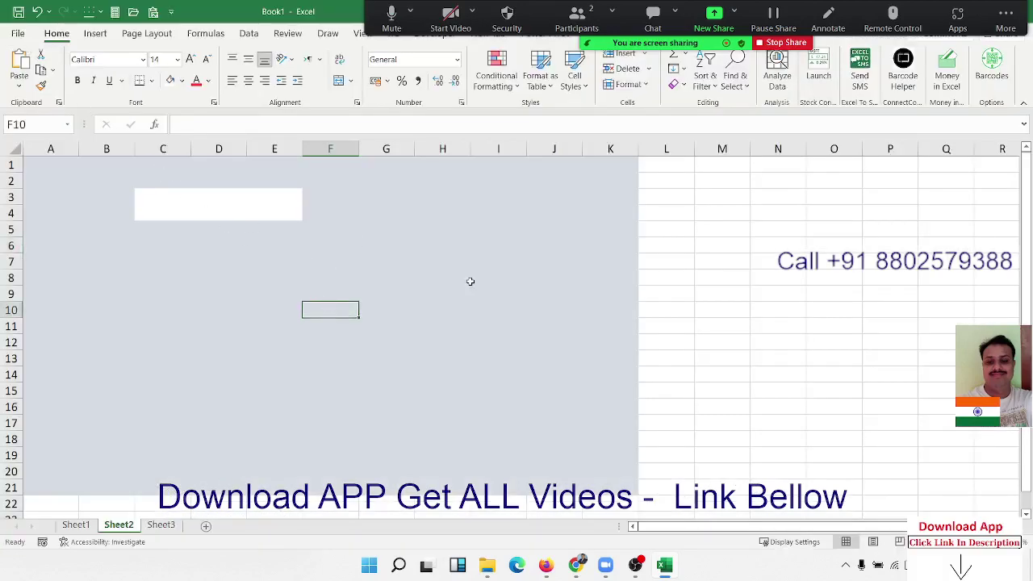
drag(470, 281, 455, 263)
click(97, 33)
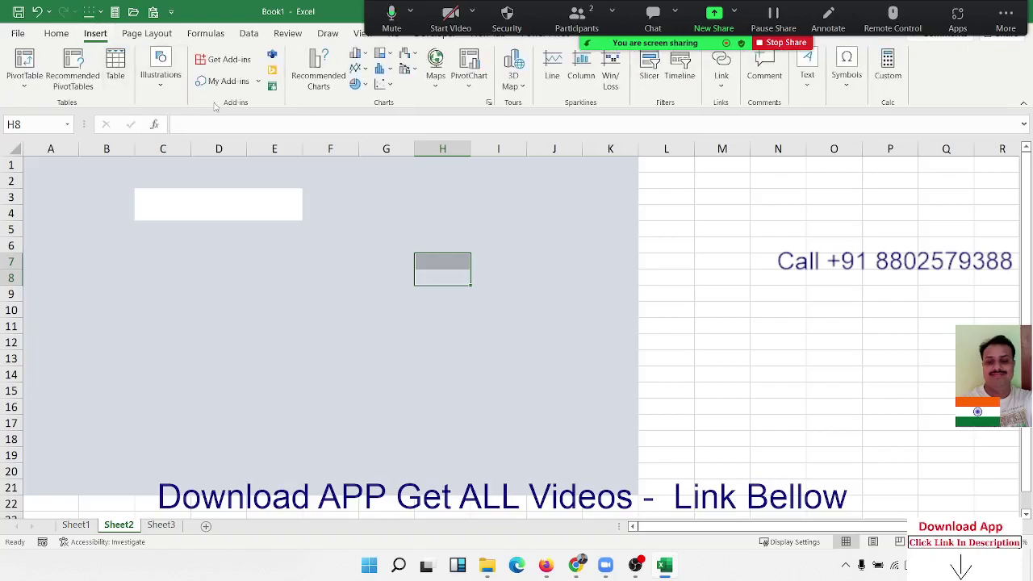
- Draw a Rectangle: Rounded Corners shape across D7:I11
click(160, 84)
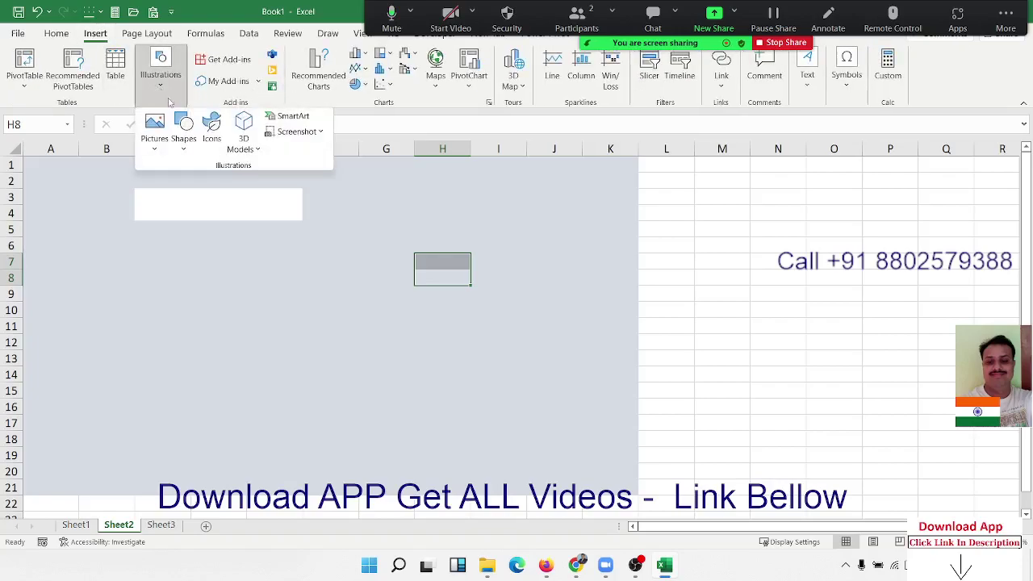
click(183, 145)
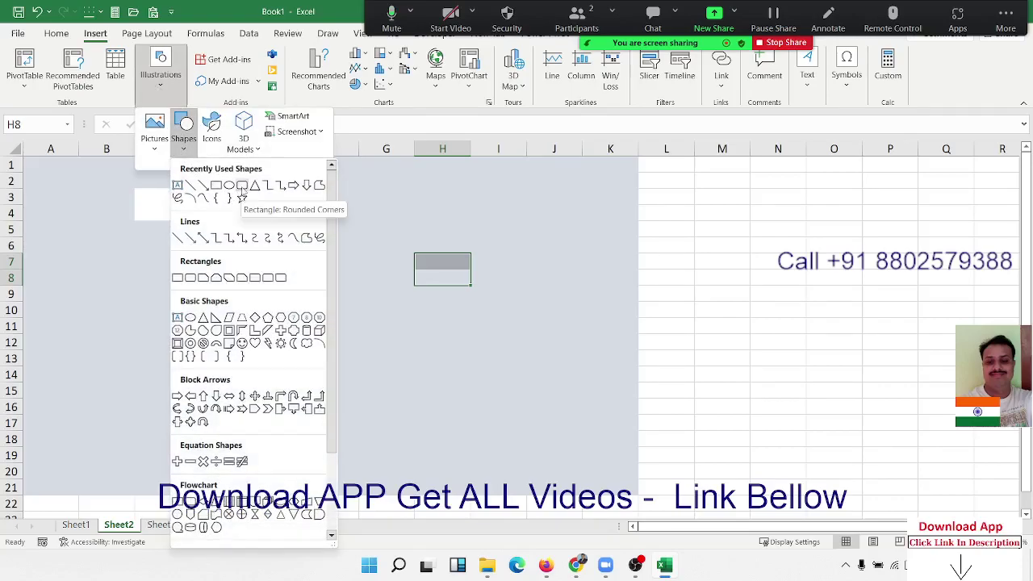
click(241, 186)
drag(213, 257, 499, 329)
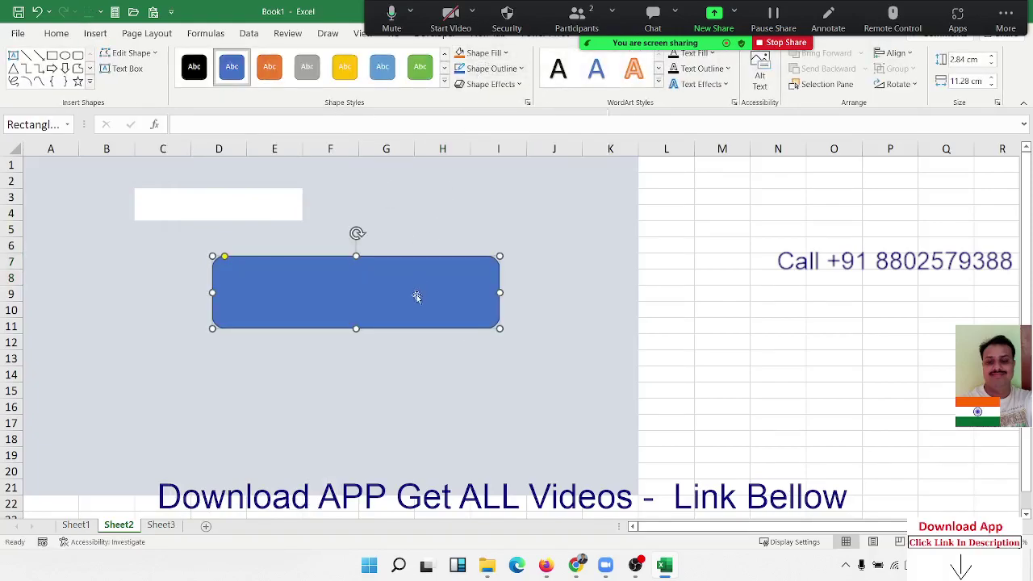
- Set the rounded rectangle's Shape Fill to No Fill so the shading shows through
click(158, 199)
click(329, 294)
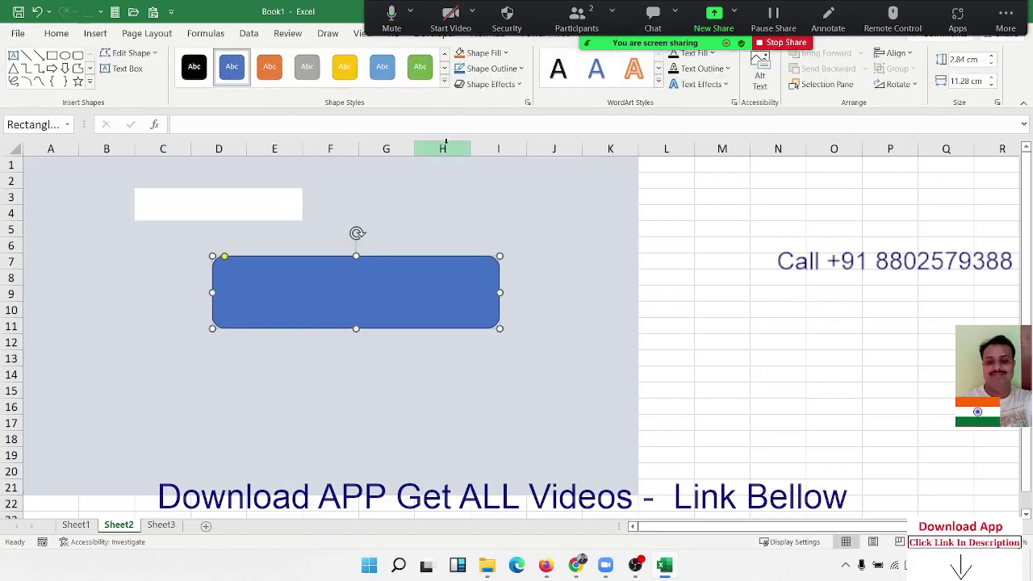
click(479, 55)
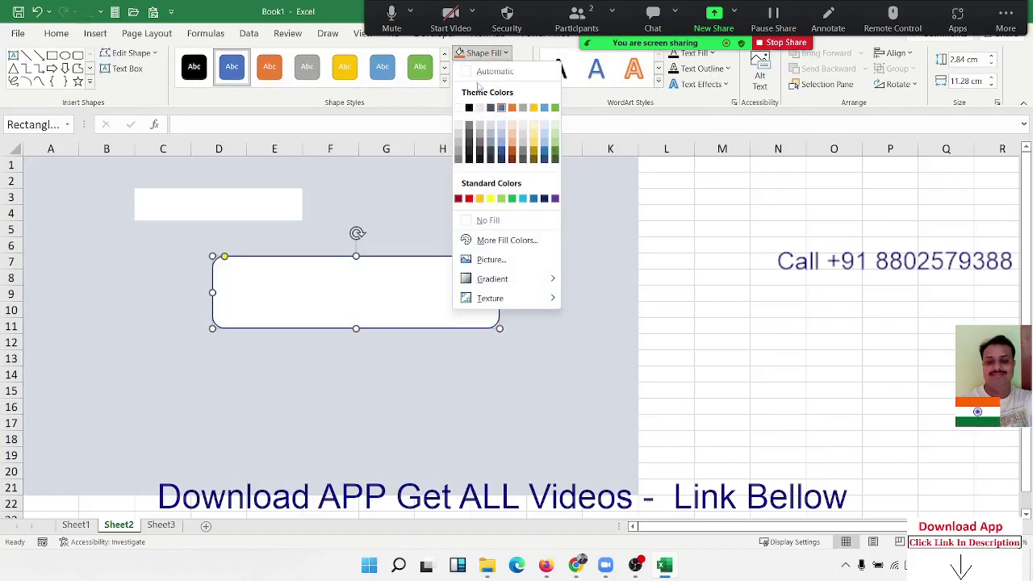
click(472, 221)
click(396, 277)
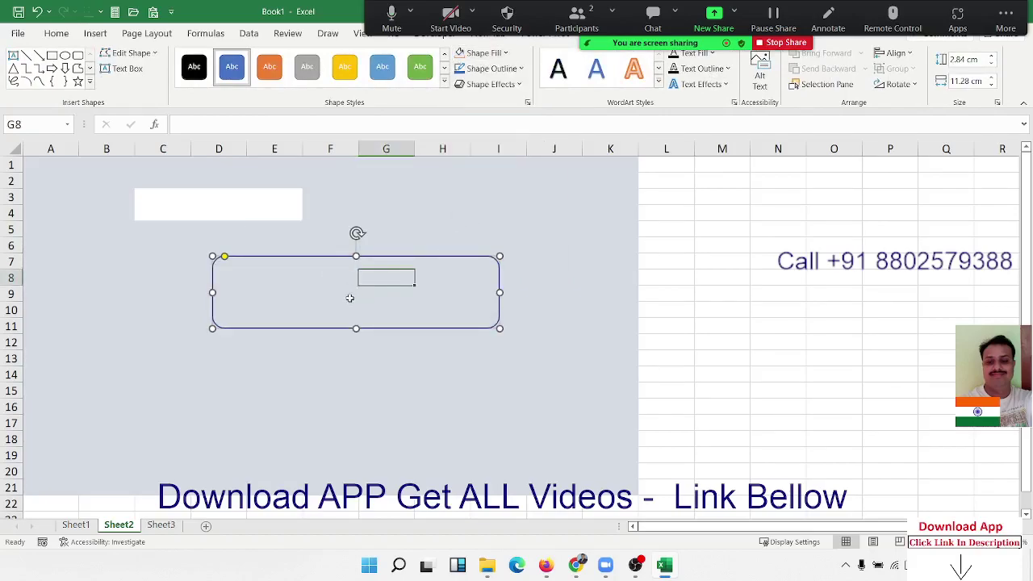
click(293, 290)
click(341, 311)
click(412, 298)
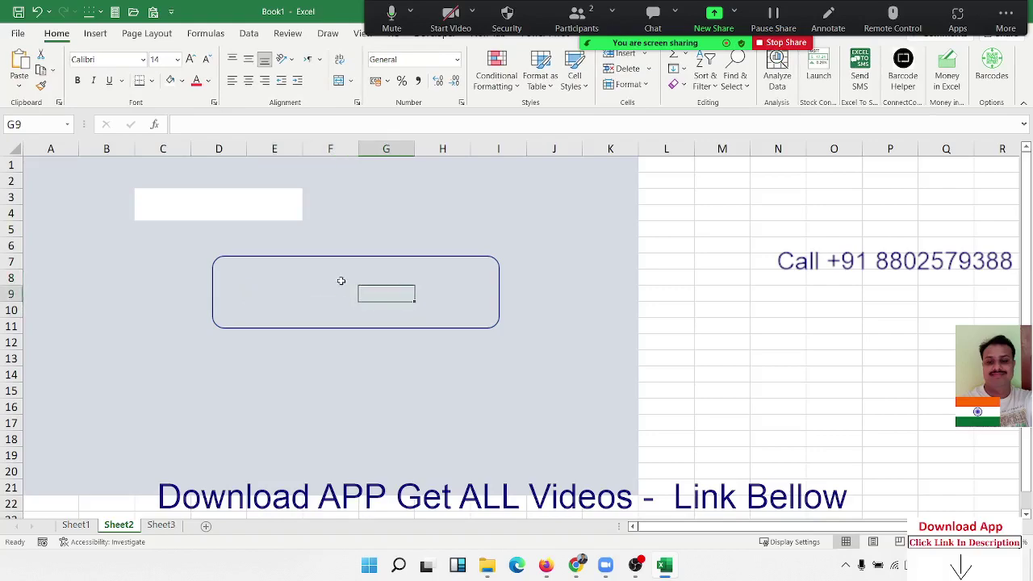
click(341, 281)
click(295, 299)
click(305, 258)
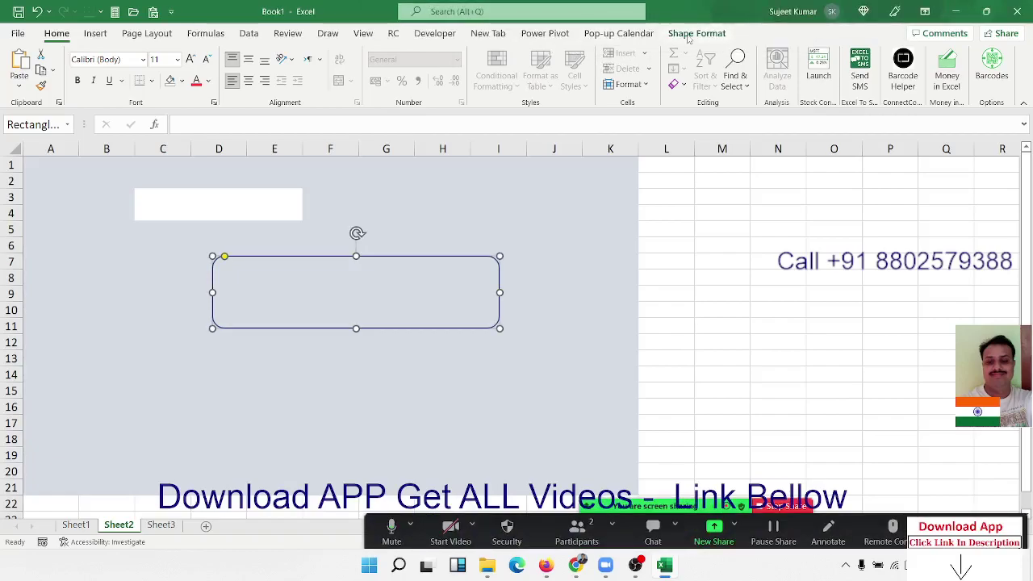
- Give the rectangle's outline a pale colour and a thicker weight
click(688, 33)
click(491, 68)
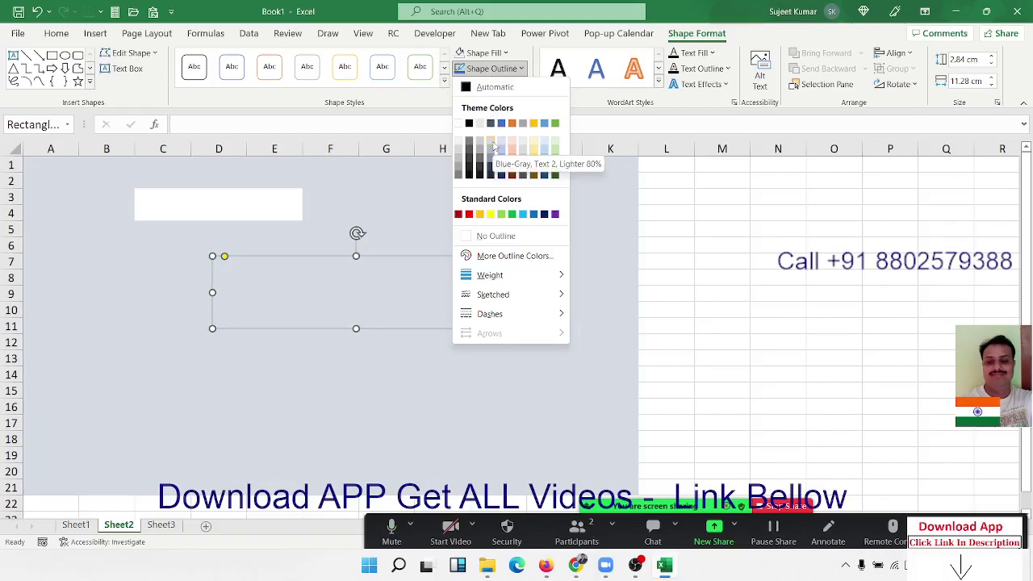
click(494, 146)
click(491, 69)
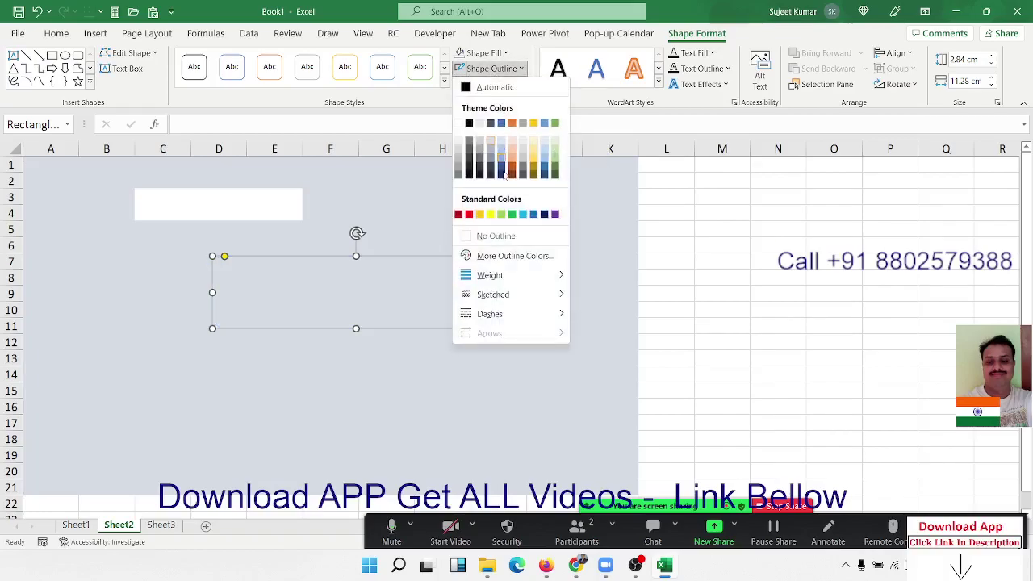
mouse_move(490, 274)
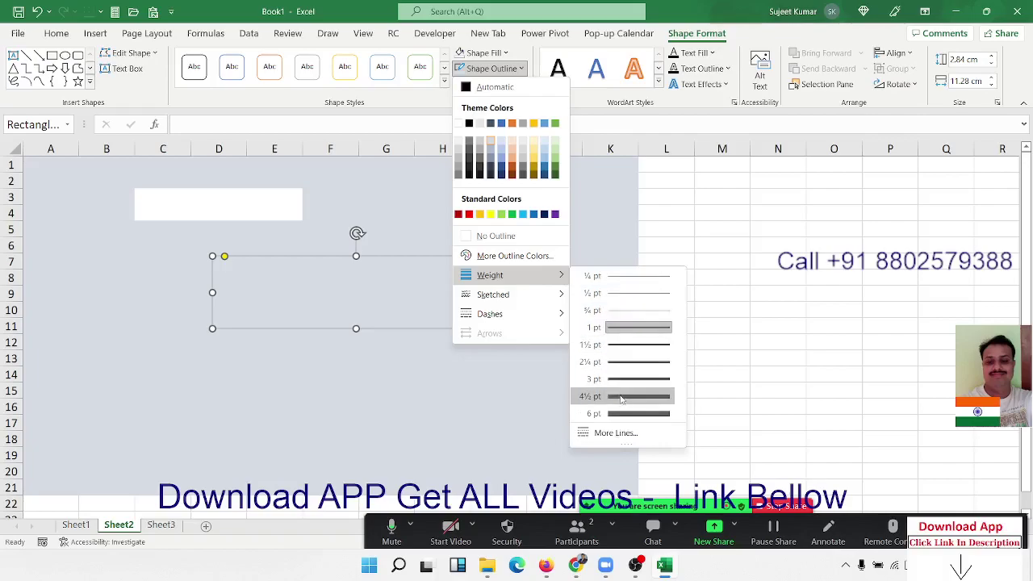
click(622, 411)
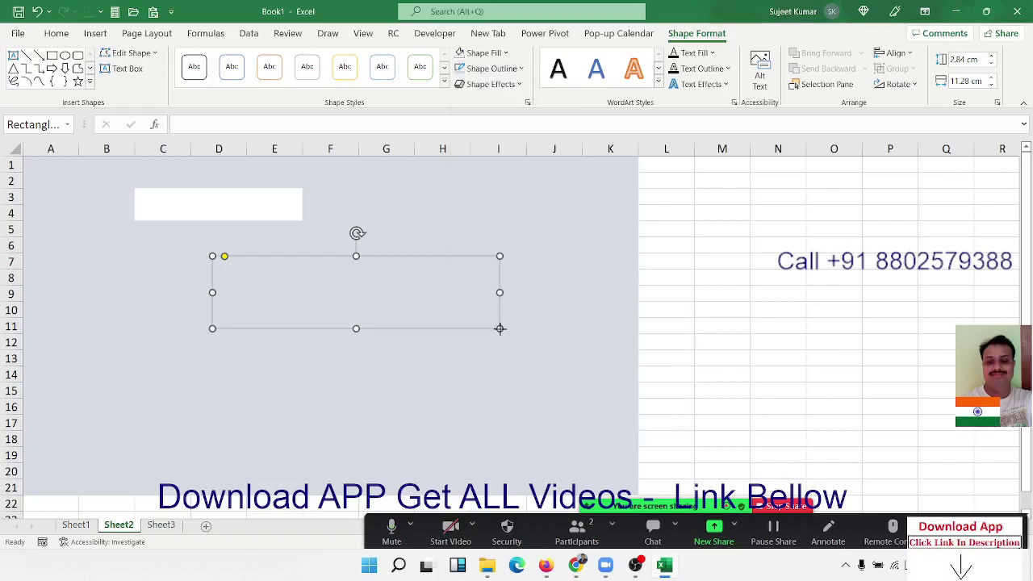
- Shrink and move the rectangle so its edges line up with the white C3:E4 box
drag(499, 328, 371, 303)
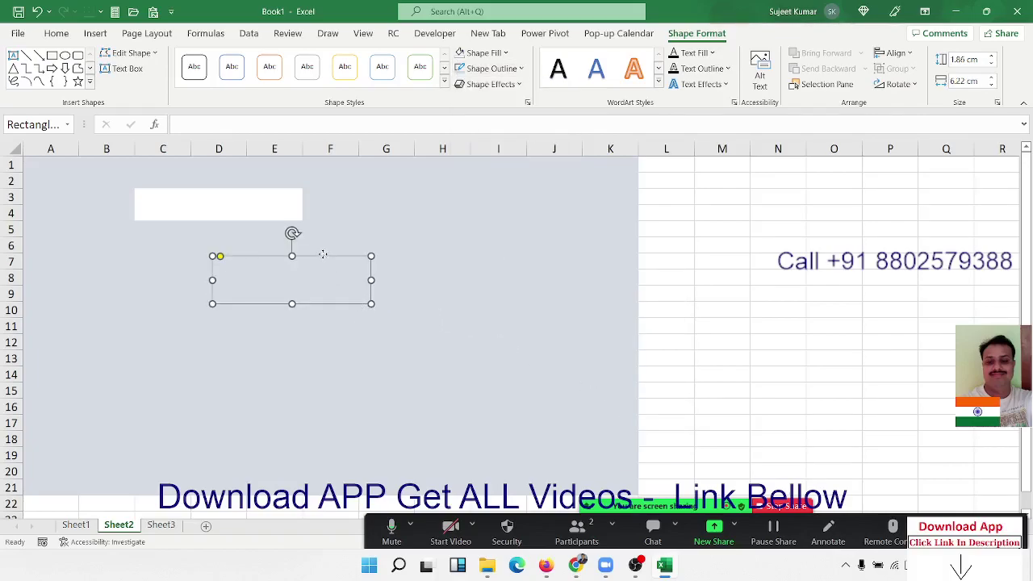
drag(323, 254, 240, 189)
mouse_move(288, 239)
mouse_down()
mouse_move(304, 219)
mouse_move(304, 188)
mouse_up()
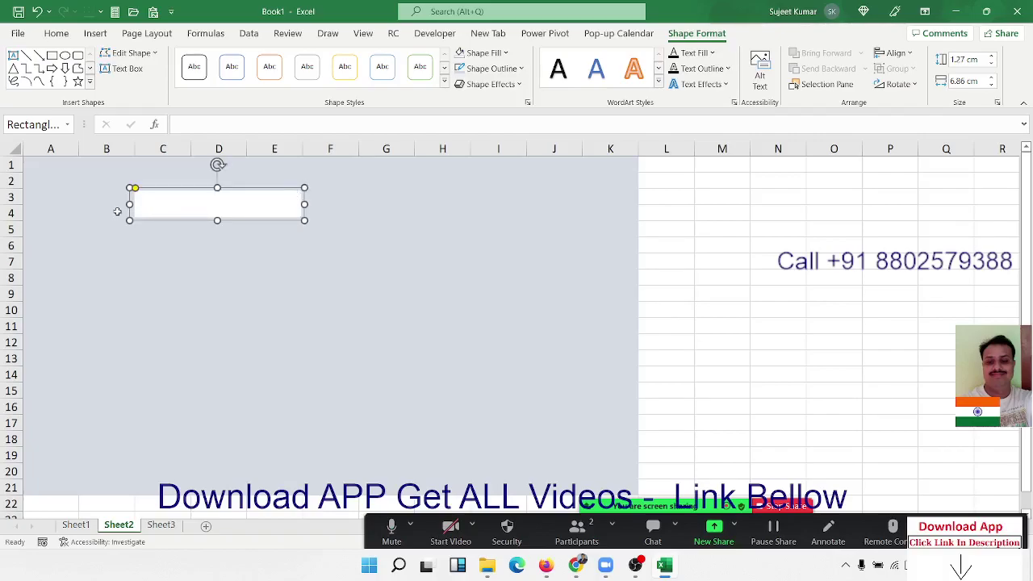
drag(130, 203, 133, 203)
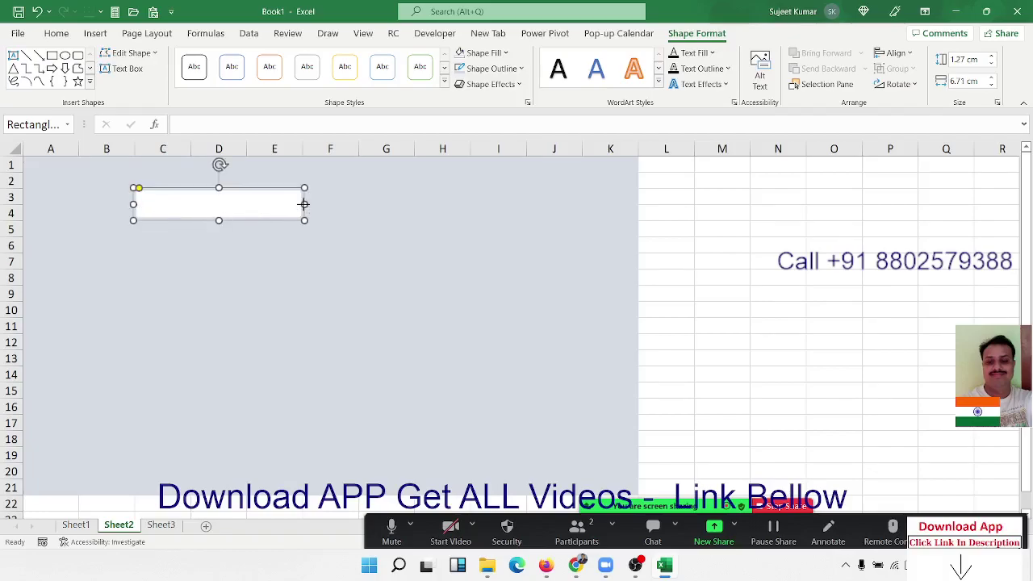
drag(304, 204, 300, 205)
click(271, 249)
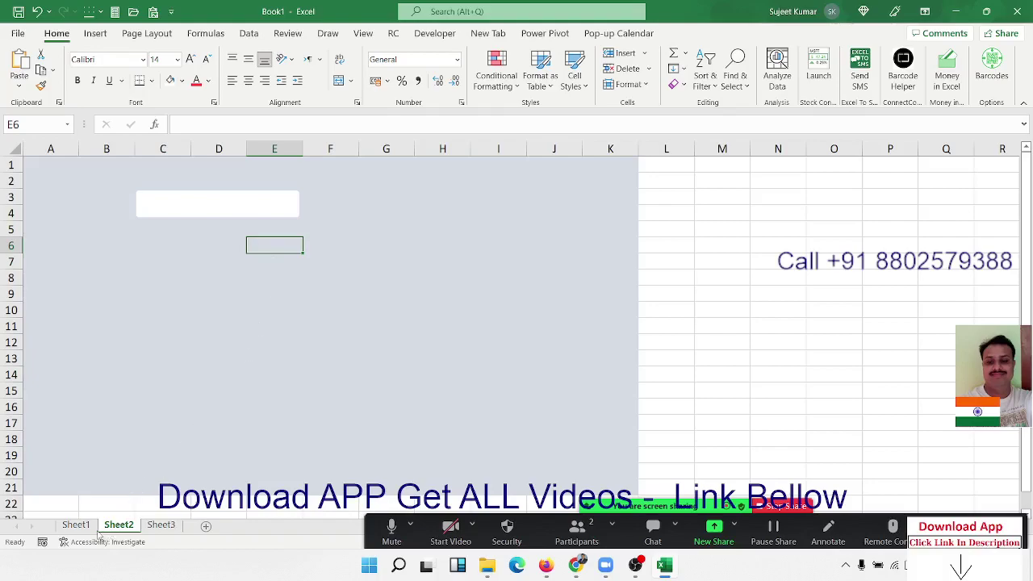
click(186, 203)
click(178, 296)
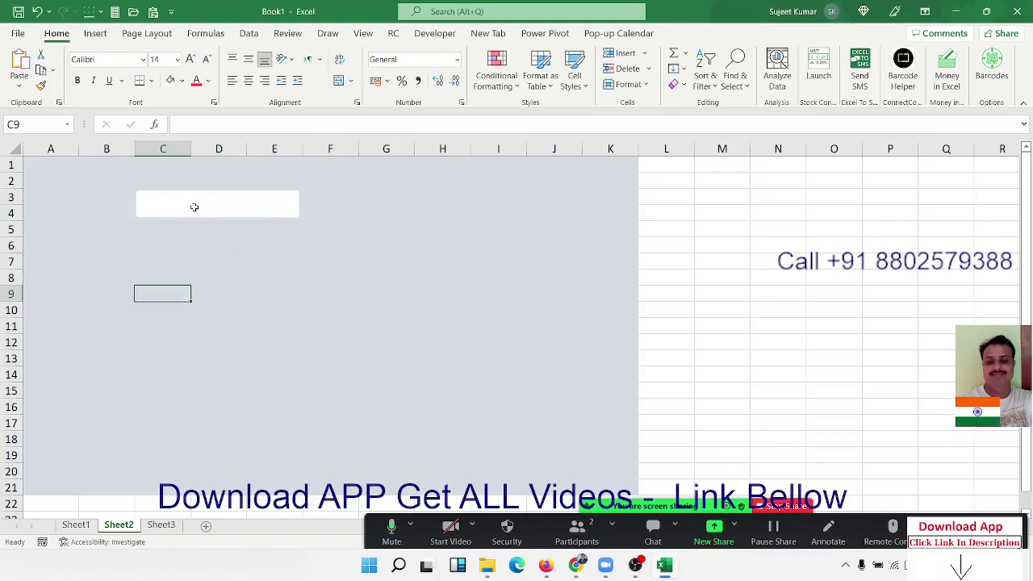
click(194, 206)
click(186, 279)
click(193, 199)
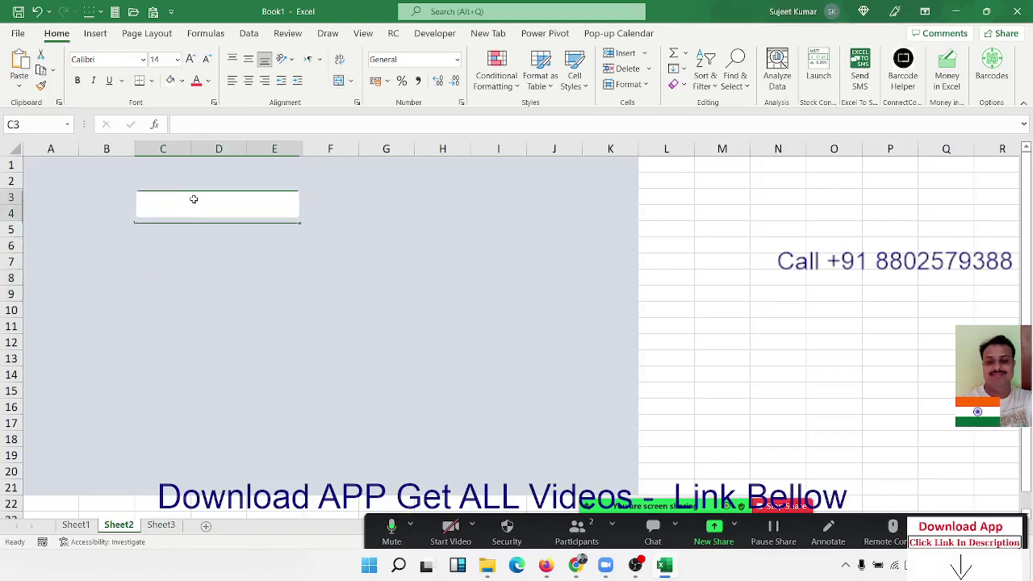
click(192, 313)
click(198, 203)
click(188, 330)
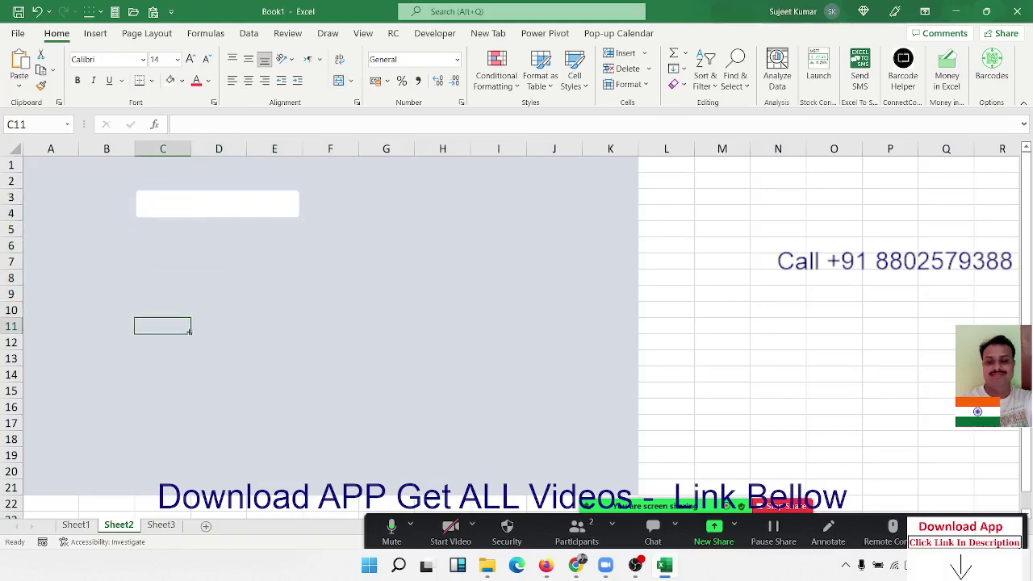
- On Sheet1, inspect the Wingdings 2 tick and cross marks in M1:M5, then select O4
click(85, 529)
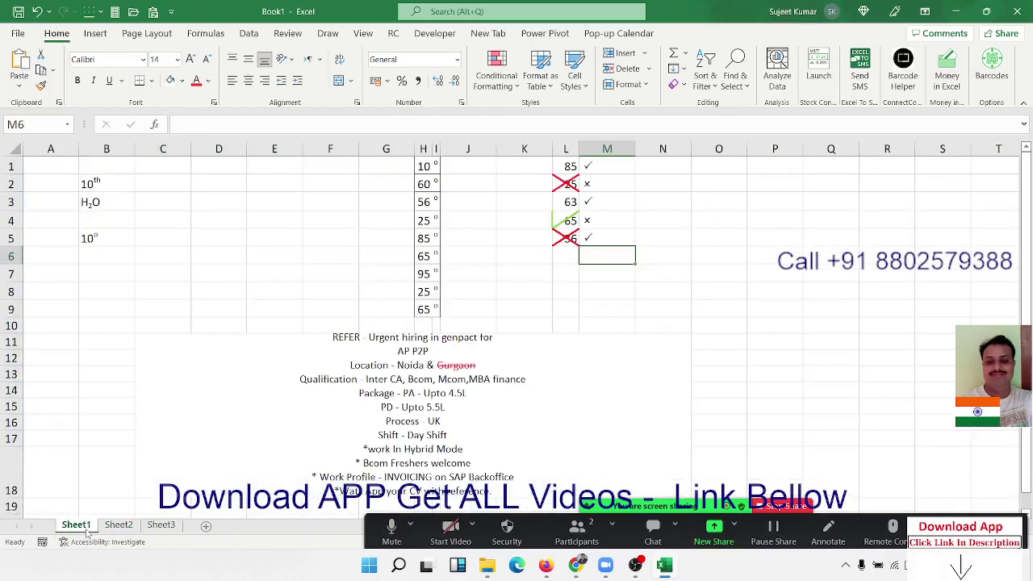
drag(622, 235, 619, 172)
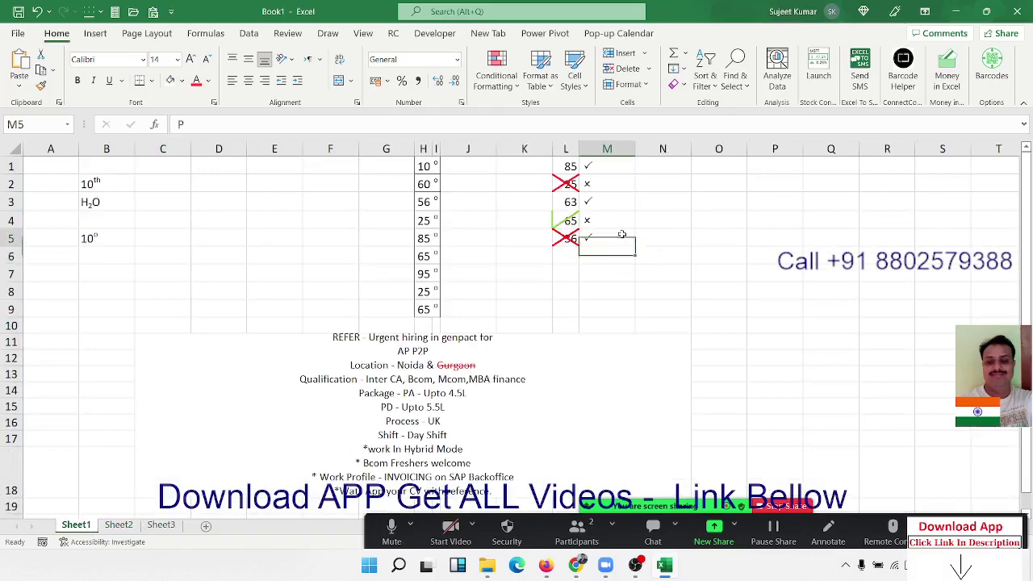
click(613, 187)
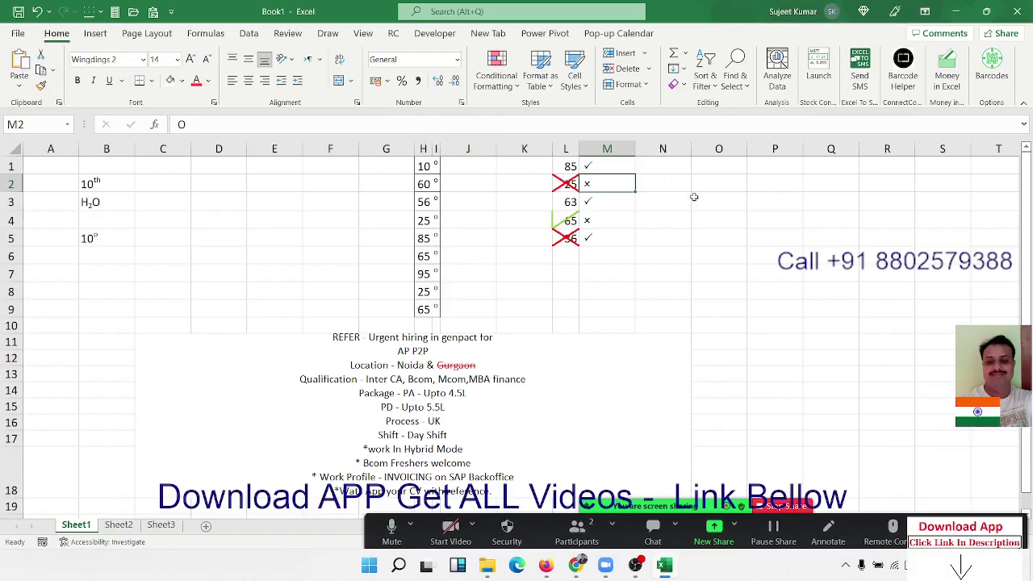
drag(630, 239, 624, 171)
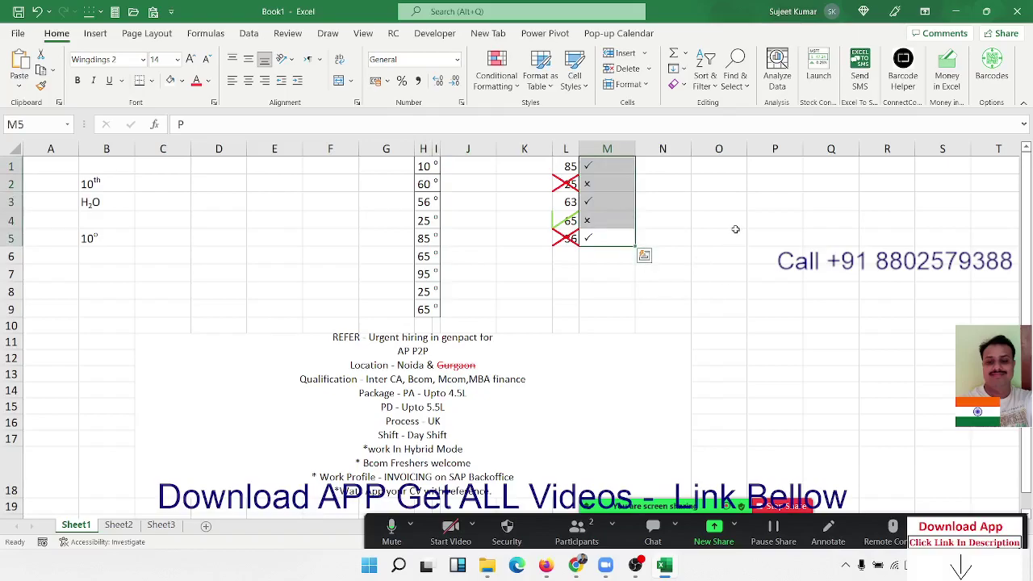
click(704, 225)
- Enter x in O4 and J in O3
text(x)
click(704, 318)
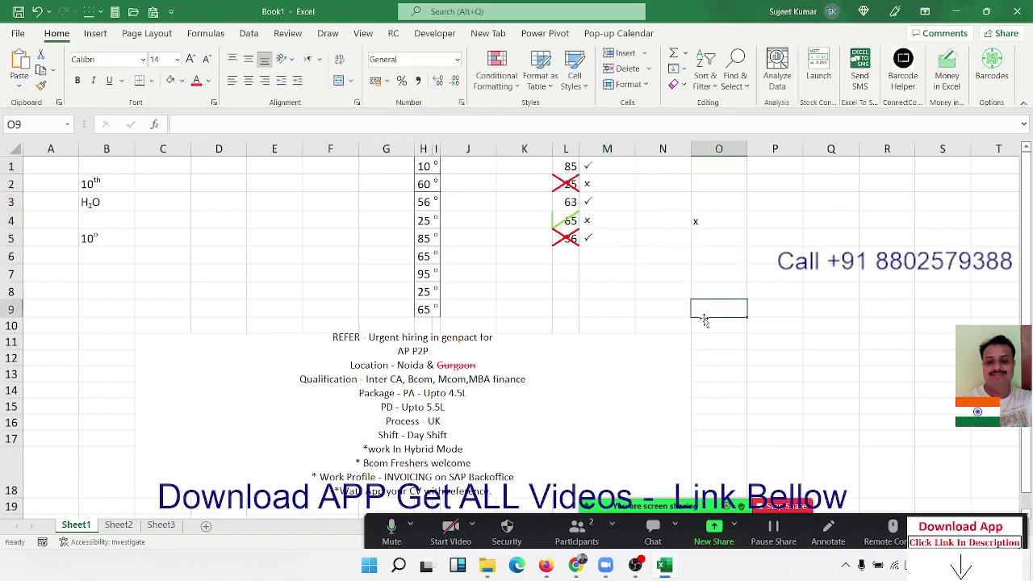
click(713, 208)
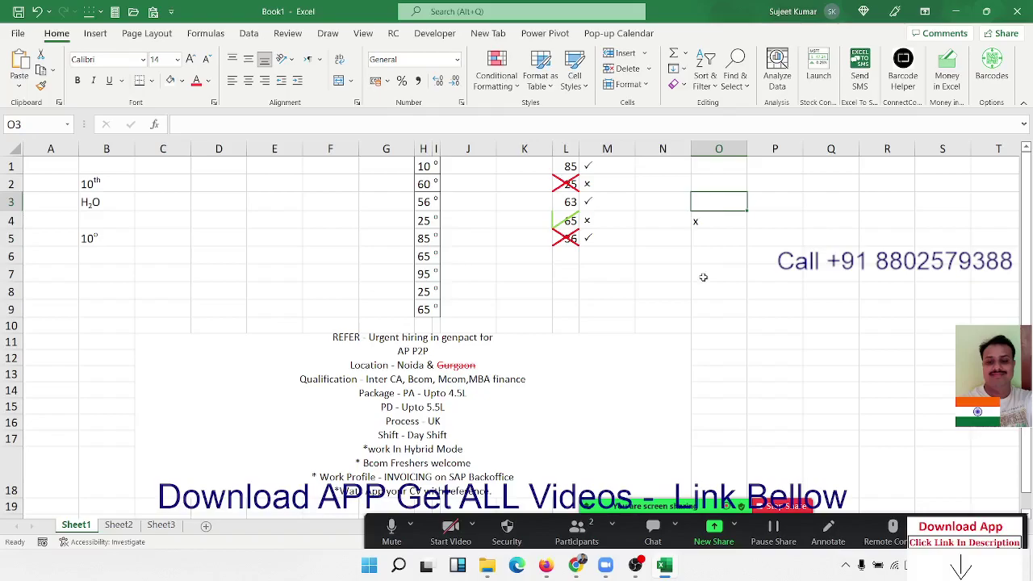
text(J)
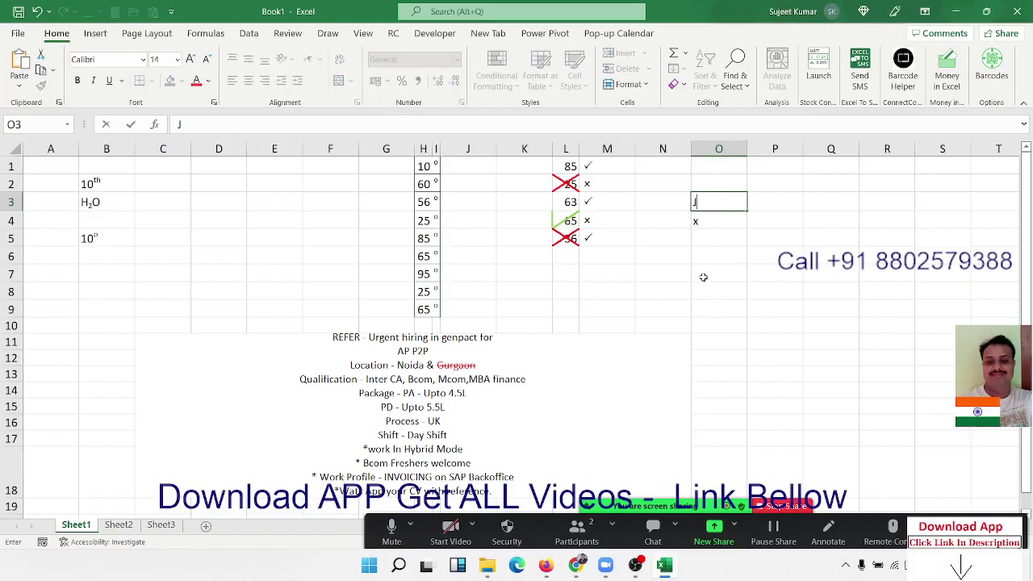
click(703, 281)
- Rotate O3's text to 39 degrees and left-align it
click(727, 206)
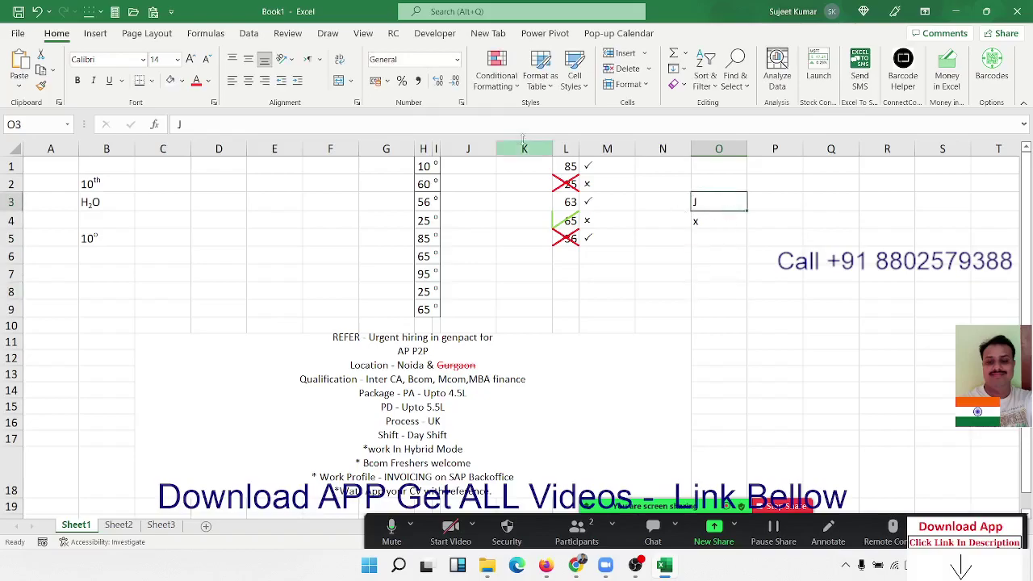
click(356, 102)
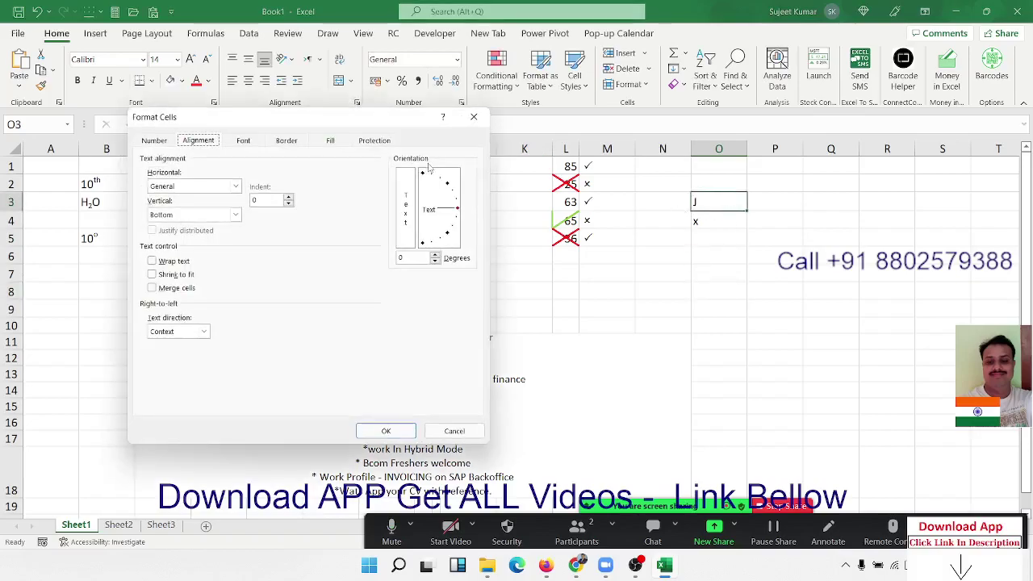
drag(457, 208, 459, 247)
click(386, 430)
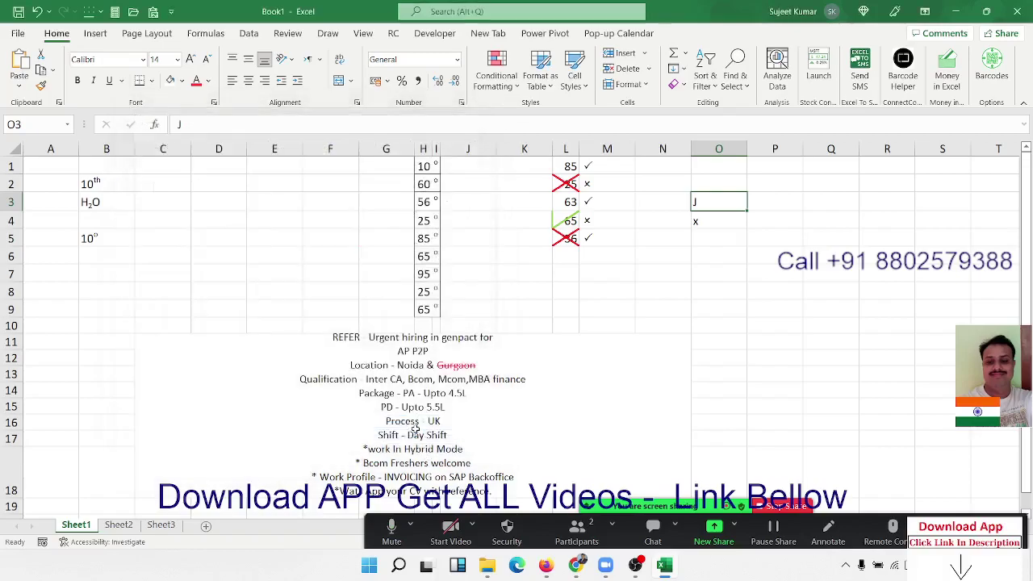
click(784, 292)
click(762, 248)
click(695, 193)
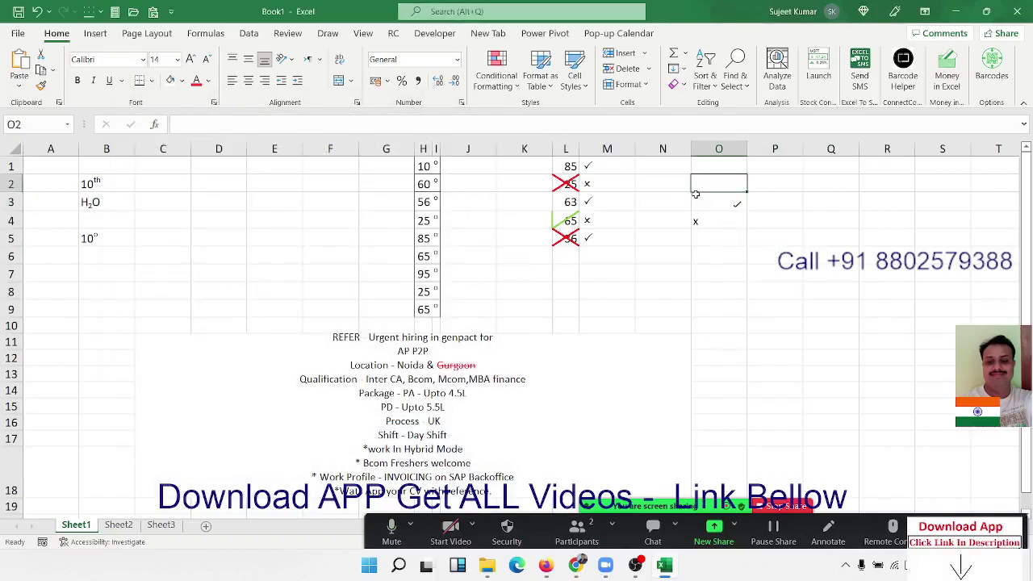
click(696, 195)
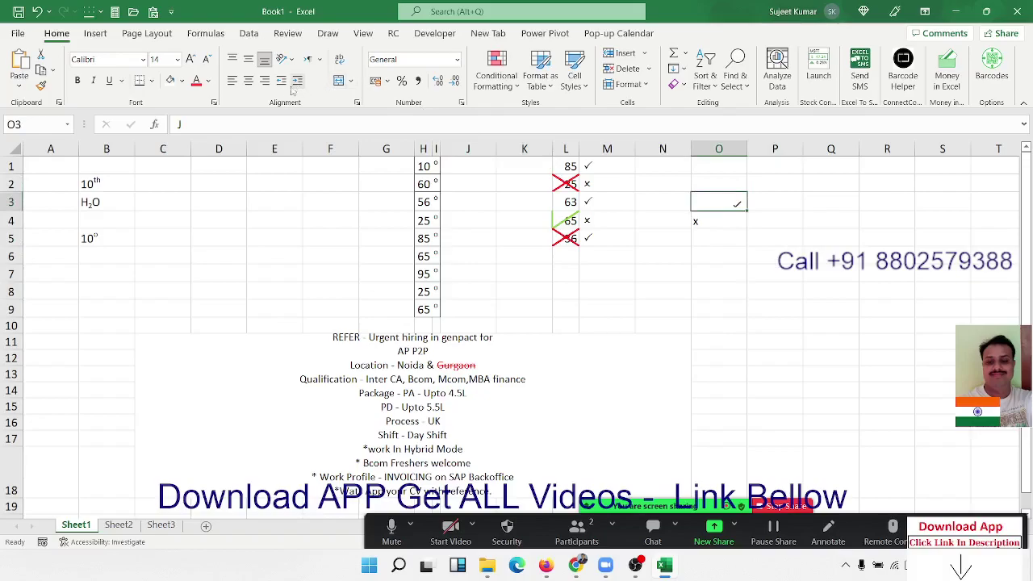
click(231, 80)
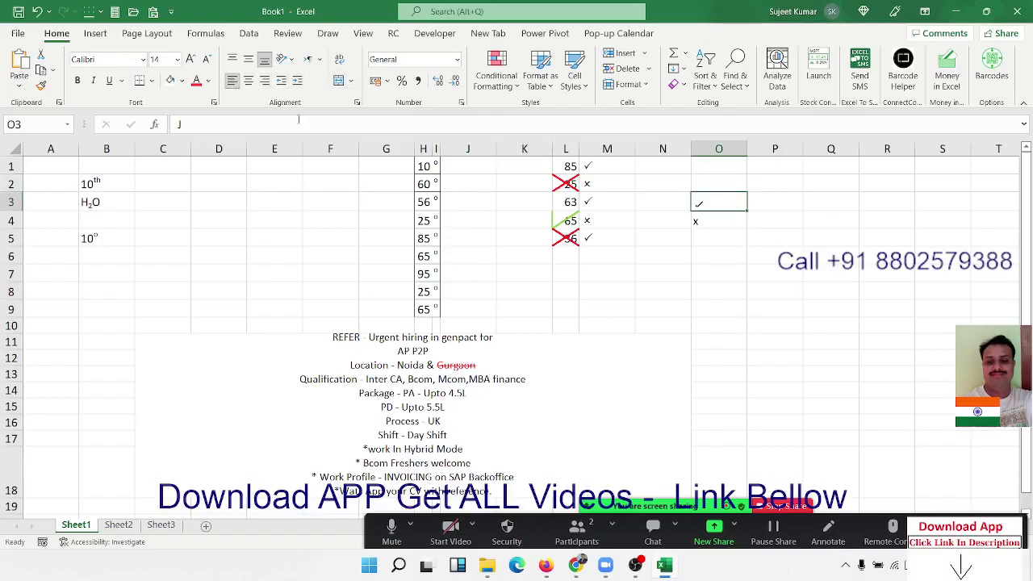
- Check the marks in O3 and O4, then go to the blank Sheet3
click(716, 256)
click(708, 202)
click(702, 223)
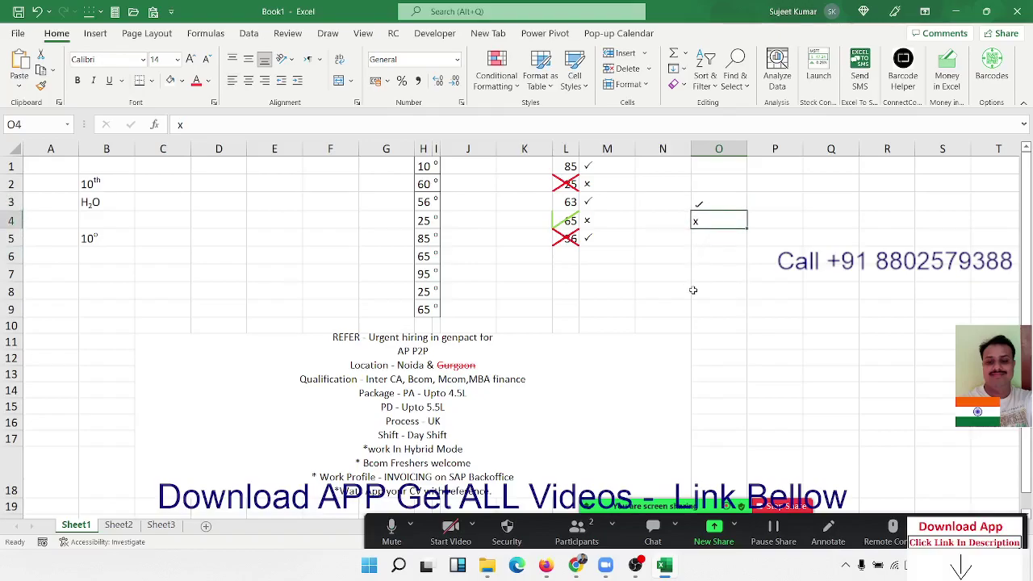
click(710, 205)
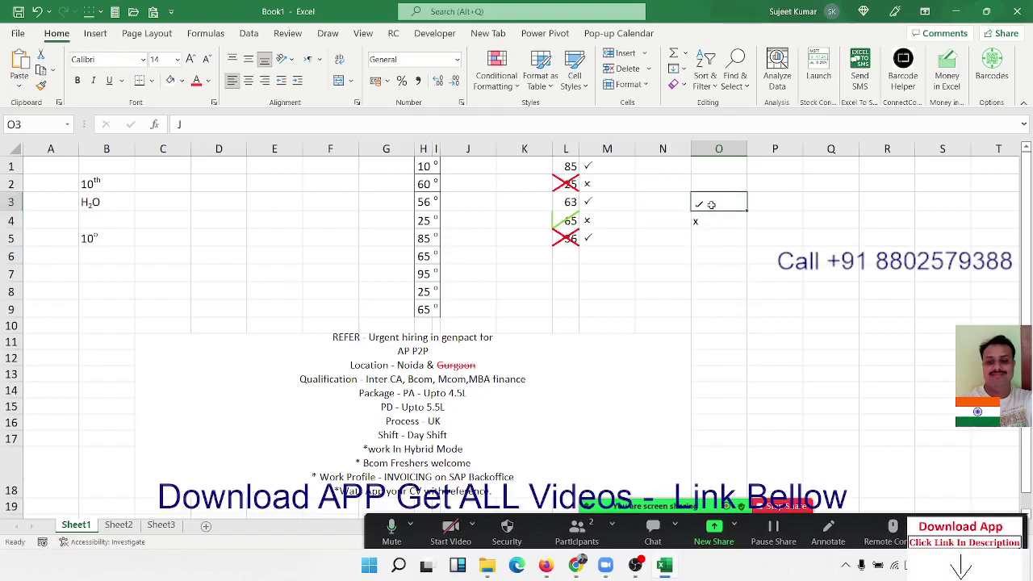
click(128, 526)
click(152, 528)
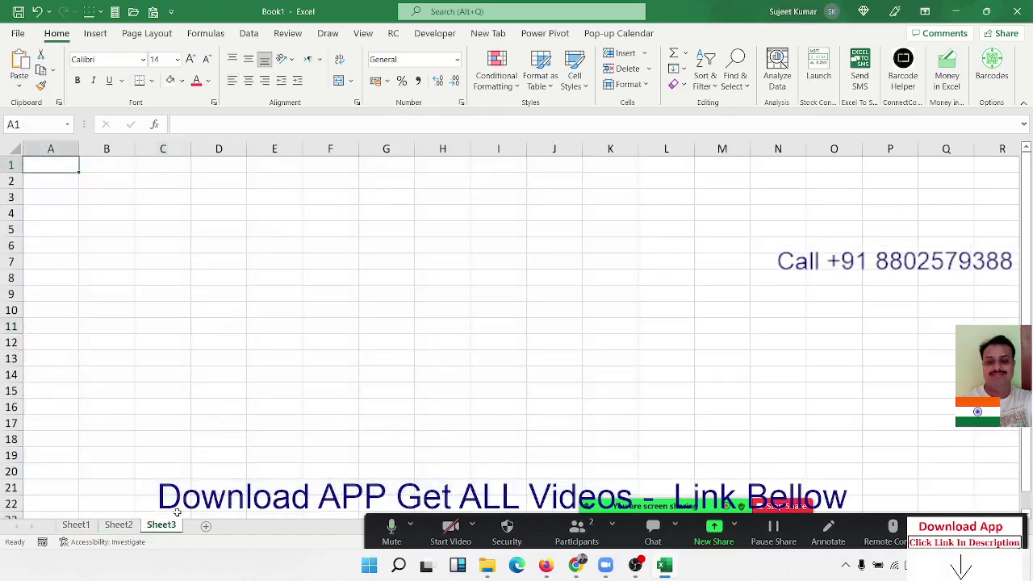
- Type Name in A4 and enter 1/9 in B4, formatted as a day-month-year date
key(Down)
key(Down)
key(Down)
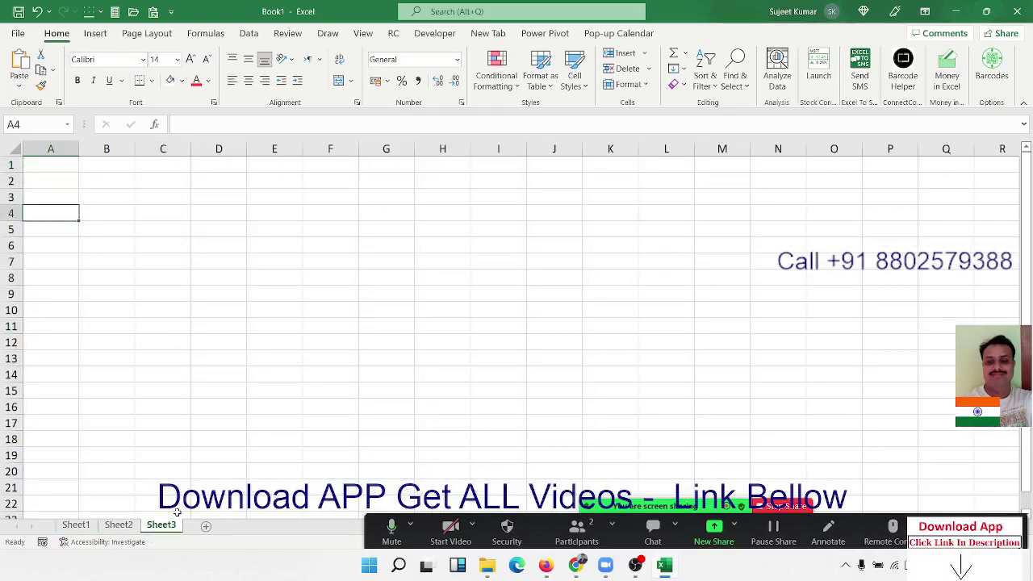
text(Name)
key(Return)
key(Up)
key(Right)
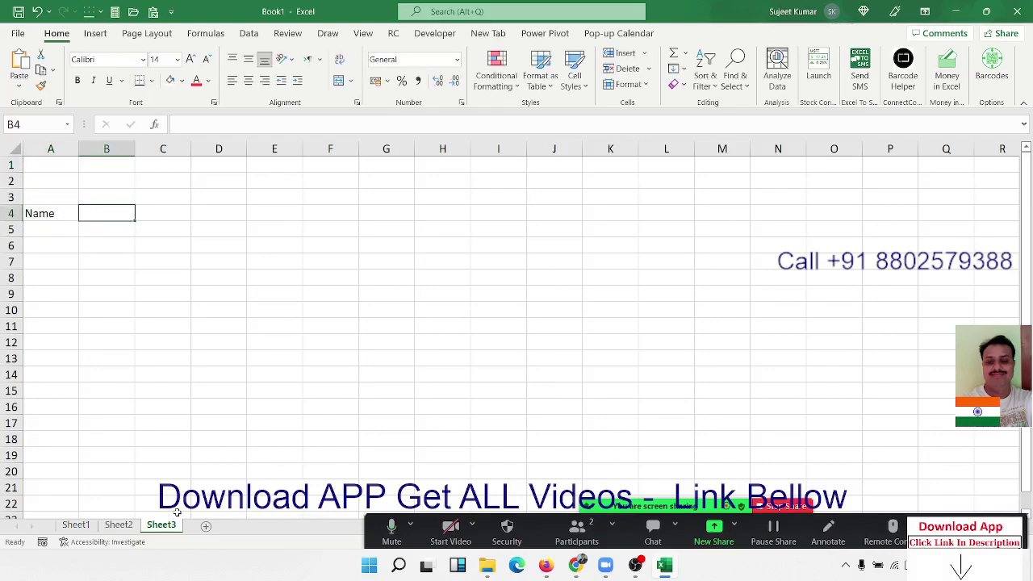
text(1)
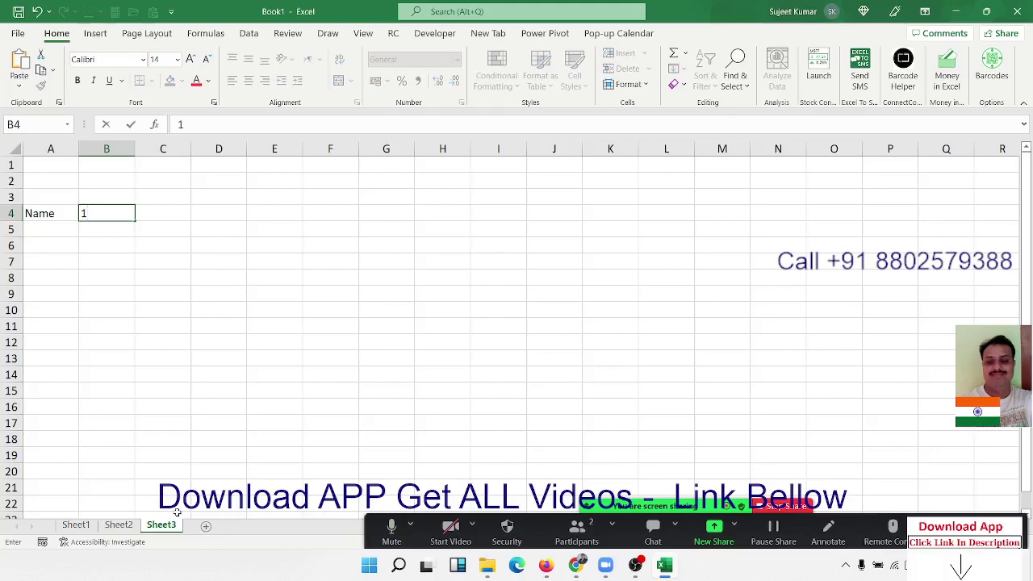
text(/9)
key(Return)
key(Up)
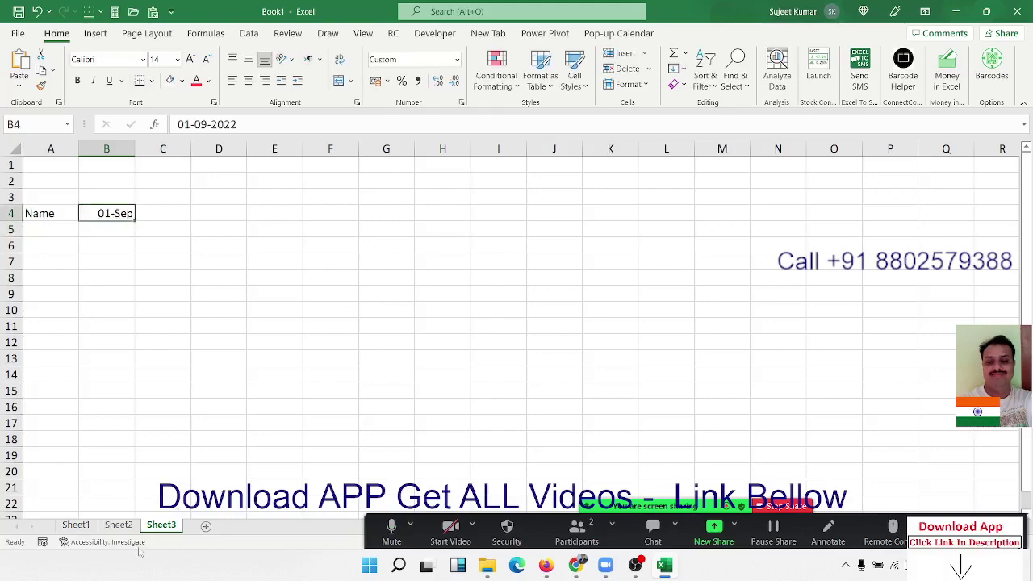
key(ctrl+shift+3)
- Fill the date series along row 4 from B4 to 30-Sep-22 in AE4
drag(134, 225, 918, 218)
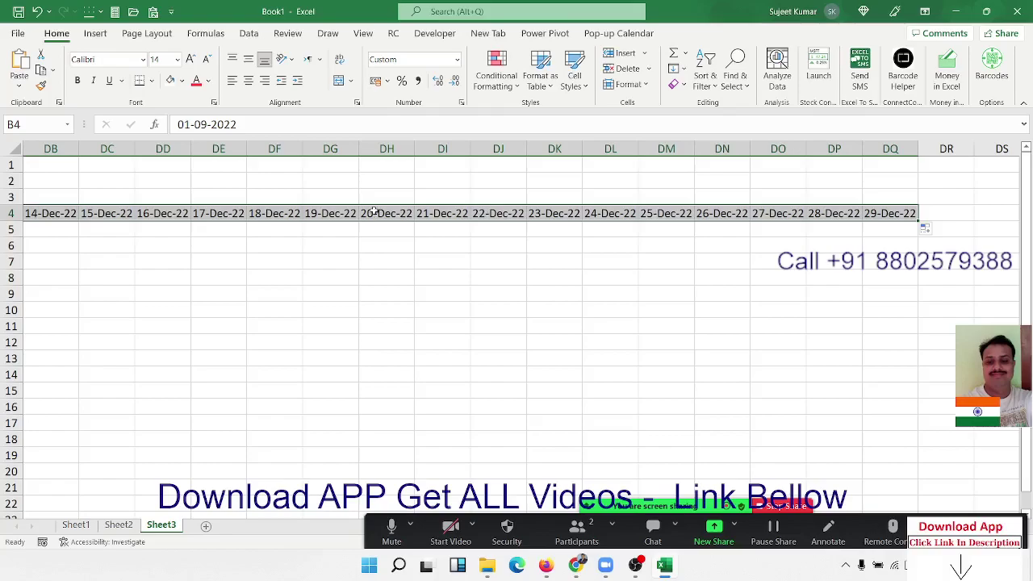
key(ctrl+z)
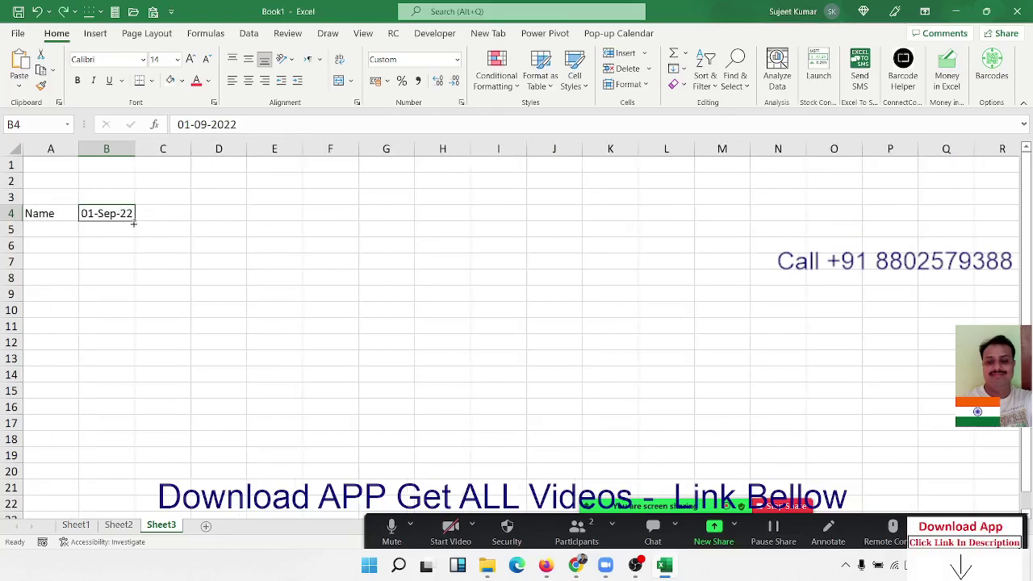
mouse_move(133, 224)
mouse_down()
mouse_move(734, 234)
mouse_move(26, 210)
mouse_move(83, 191)
mouse_move(708, 213)
mouse_up()
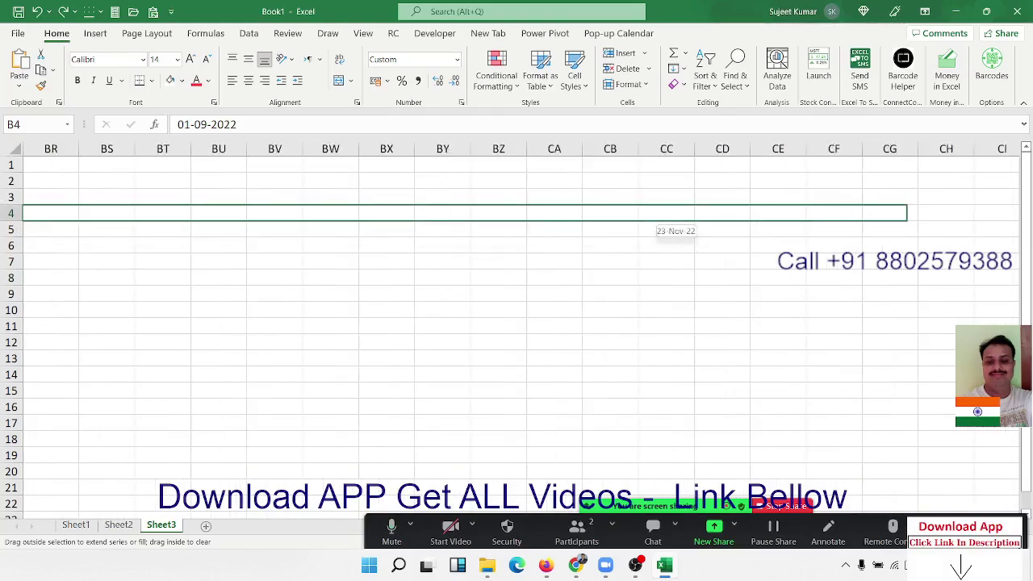
mouse_move(920, 213)
mouse_down()
mouse_move(653, 212)
mouse_move(3, 166)
mouse_up()
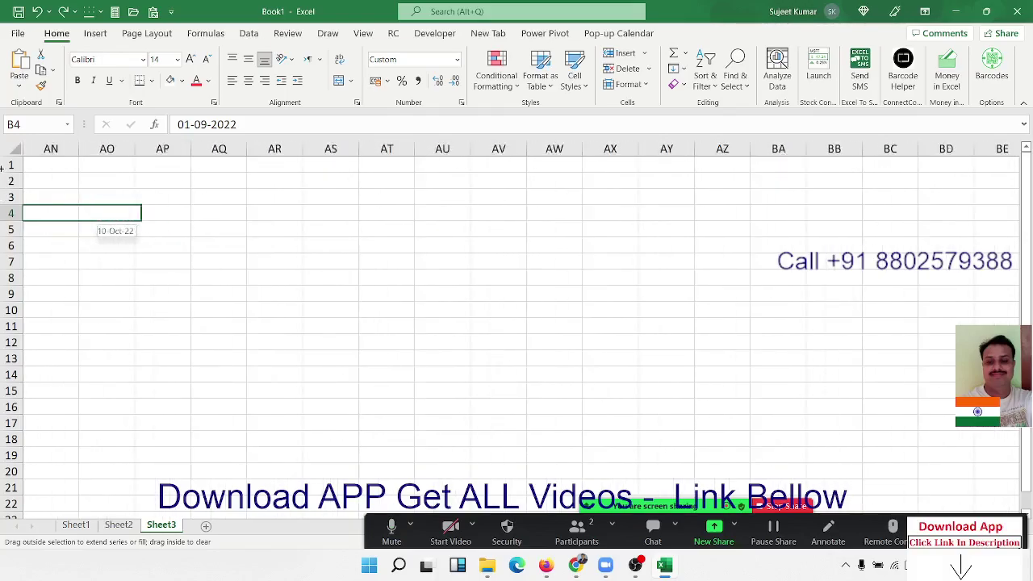
mouse_move(3, 166)
mouse_down()
mouse_move(471, 234)
mouse_move(710, 249)
mouse_move(691, 259)
mouse_move(648, 245)
mouse_up()
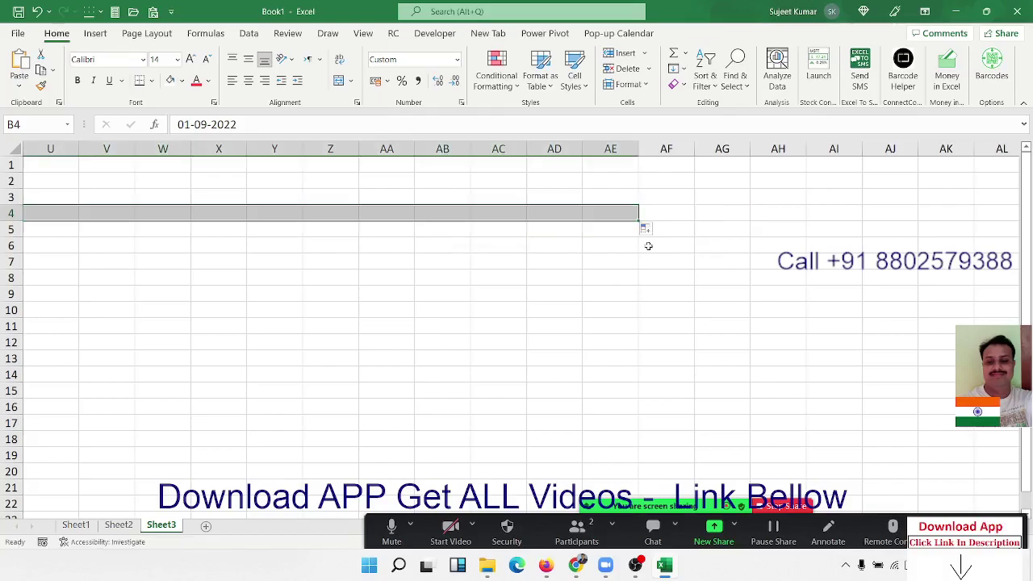
click(607, 214)
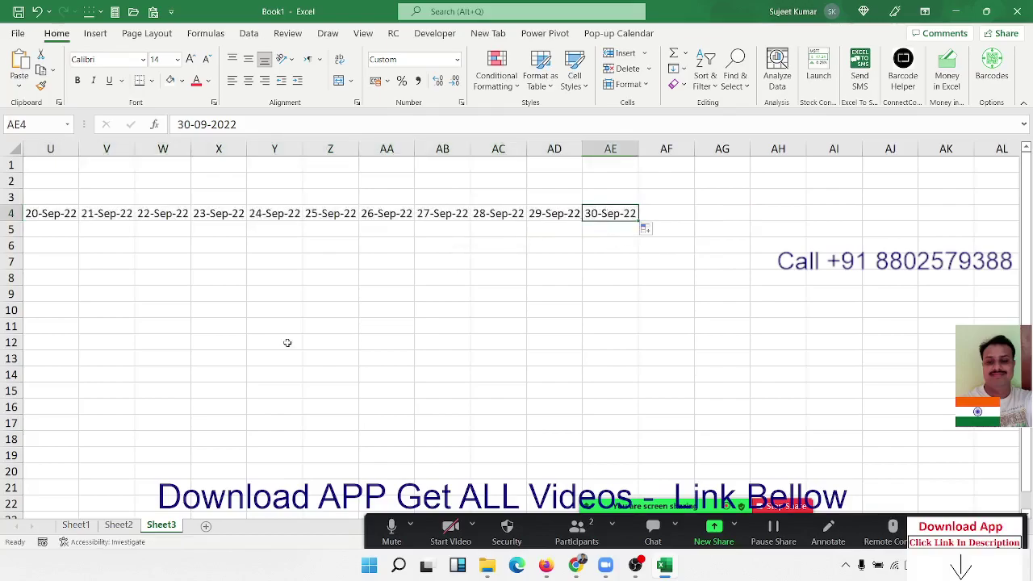
- Enter the first student's name in A5 and fill names down to A13
key(Home)
key(Down)
text(P)
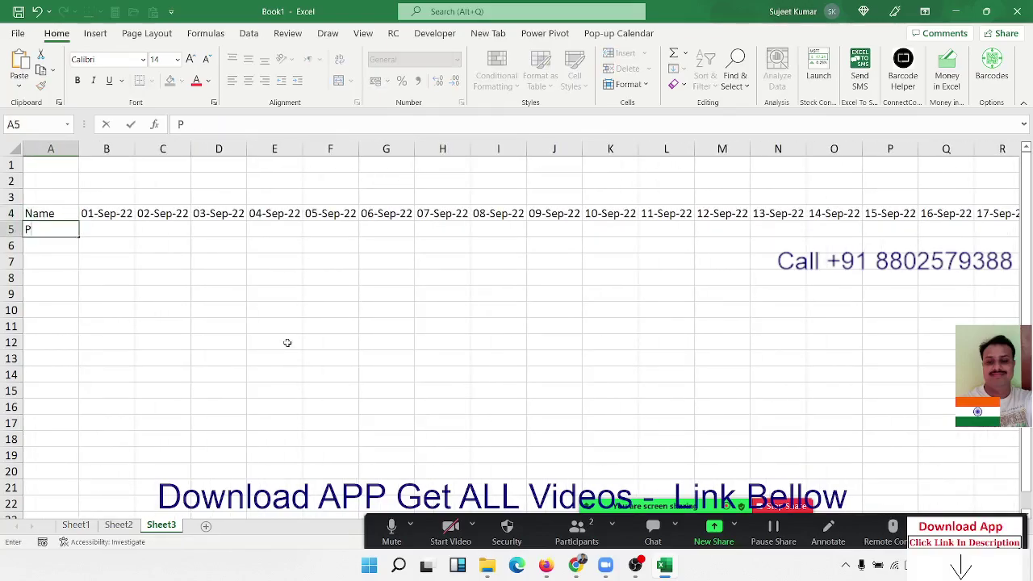
text(uja)
click(12, 309)
click(70, 216)
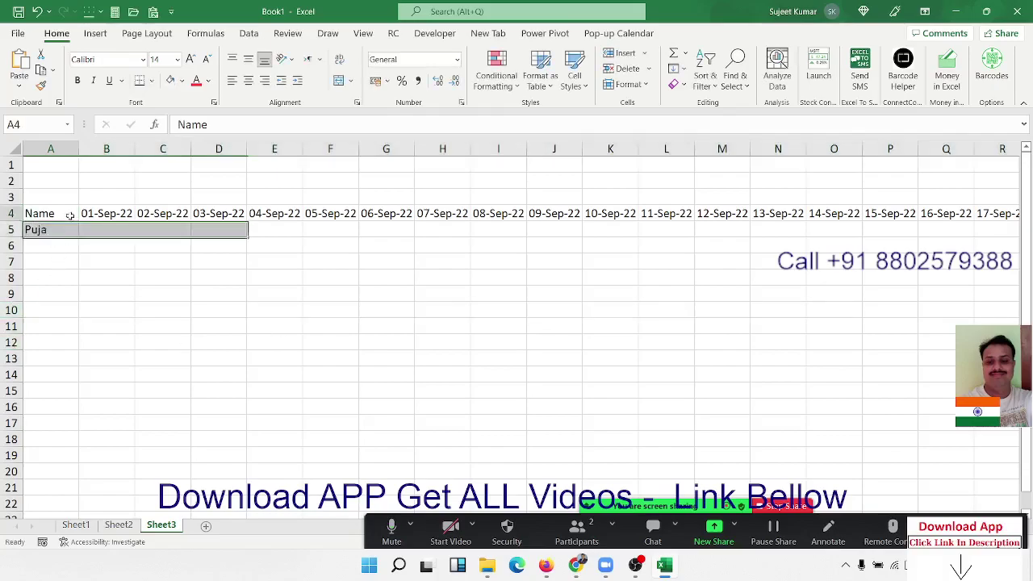
click(73, 231)
drag(79, 237, 83, 365)
- Put P in B5, fill it through B5:AE13 with Ctrl+R and Ctrl+D, then select the table
double_click(120, 228)
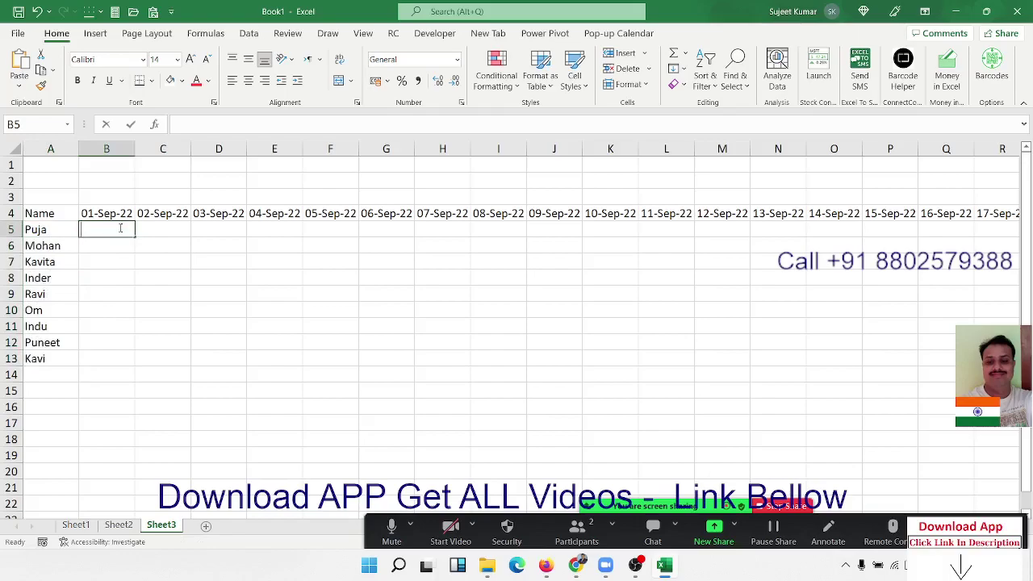
text(P)
key(Return)
key(Up)
key(Up)
key(ctrl+Right)
key(Down)
key(ctrl+shift+Left)
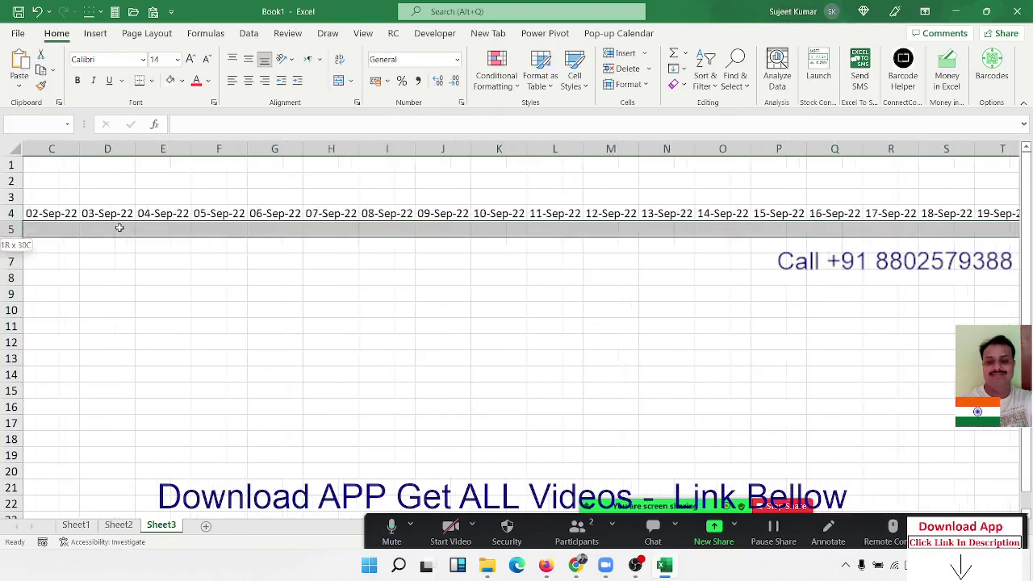
key(shift+Down)
key(shift+Down)
key(shift+Down)
key(shift+Down)
key(shift+Down)
key(shift+Down)
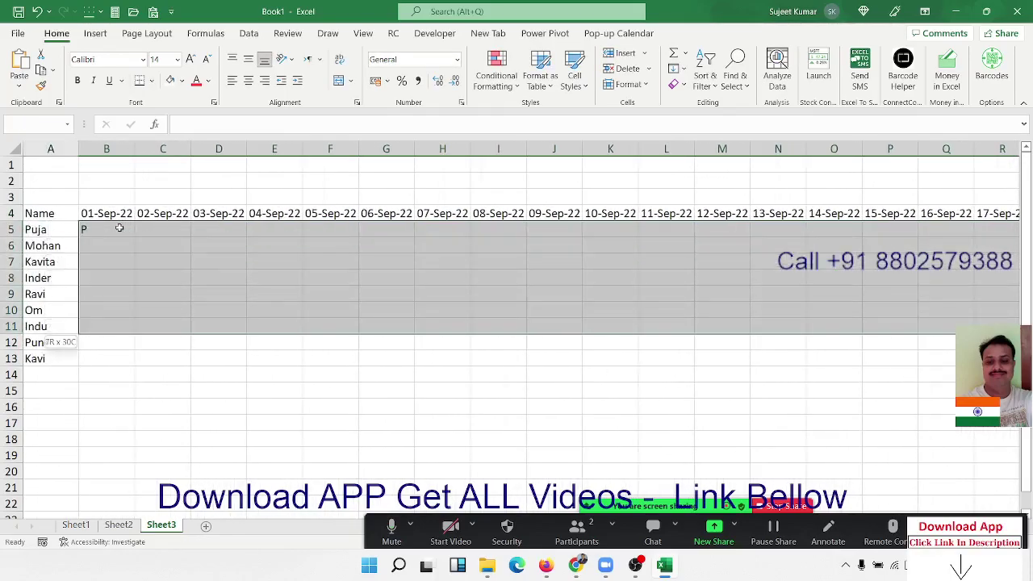
key(shift+Down)
key(shift+Down)
key(ctrl+r)
key(ctrl+d)
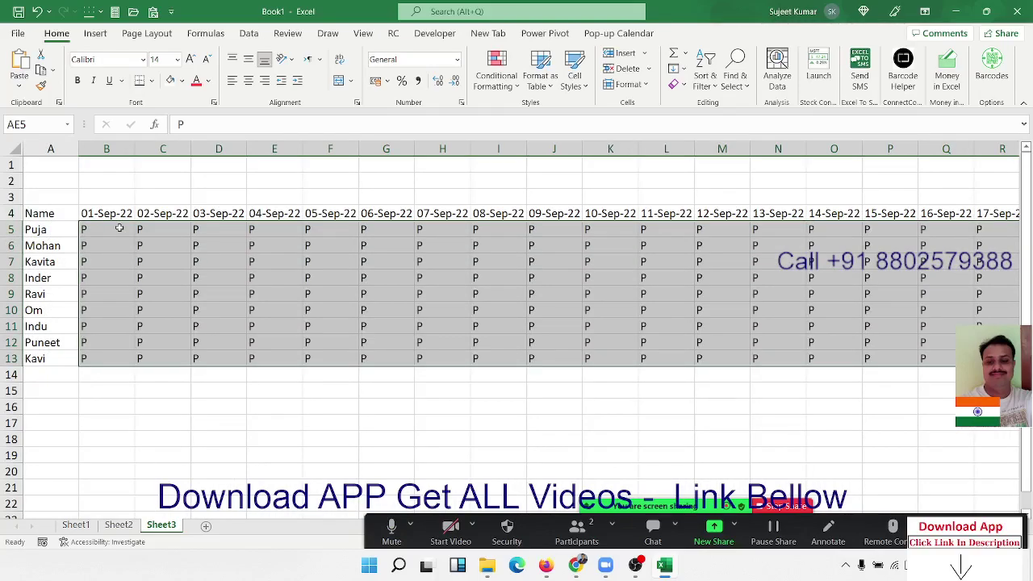
key(Up)
key(Left)
key(Right)
key(ctrl+a)
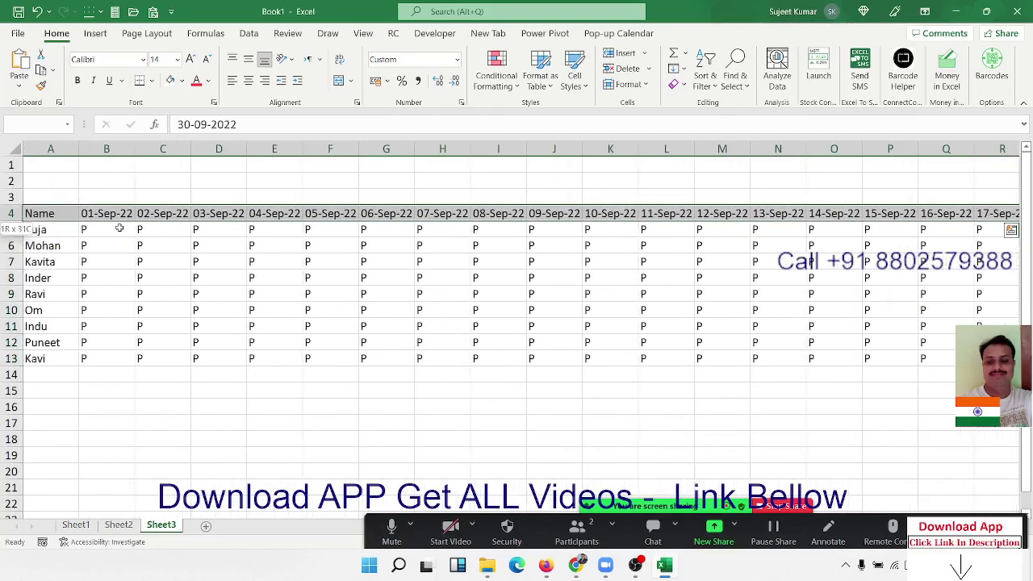
- Apply All Borders to the attendance table and open the print preview with Ctrl+P
click(151, 81)
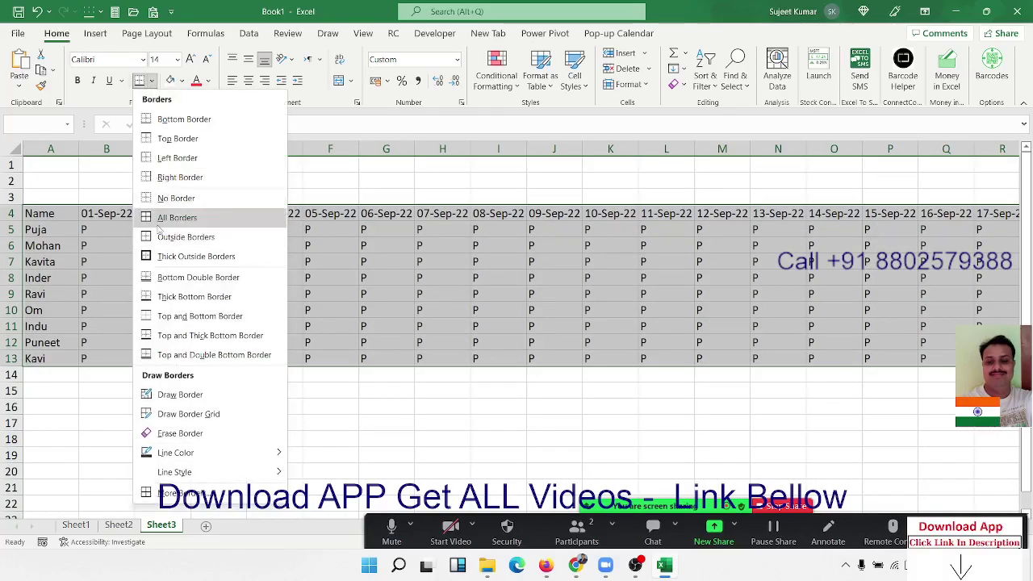
click(165, 217)
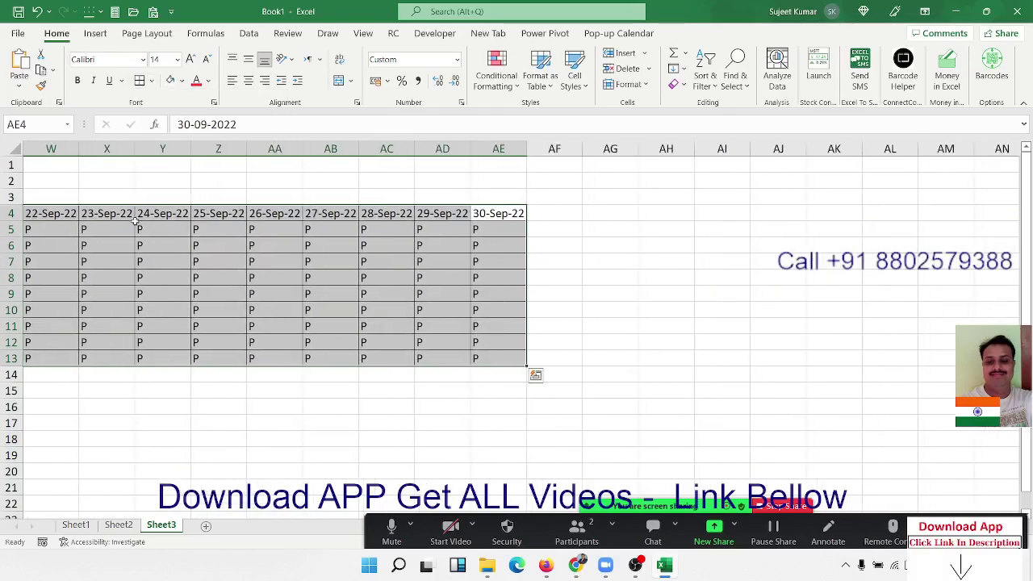
click(214, 279)
key(Home)
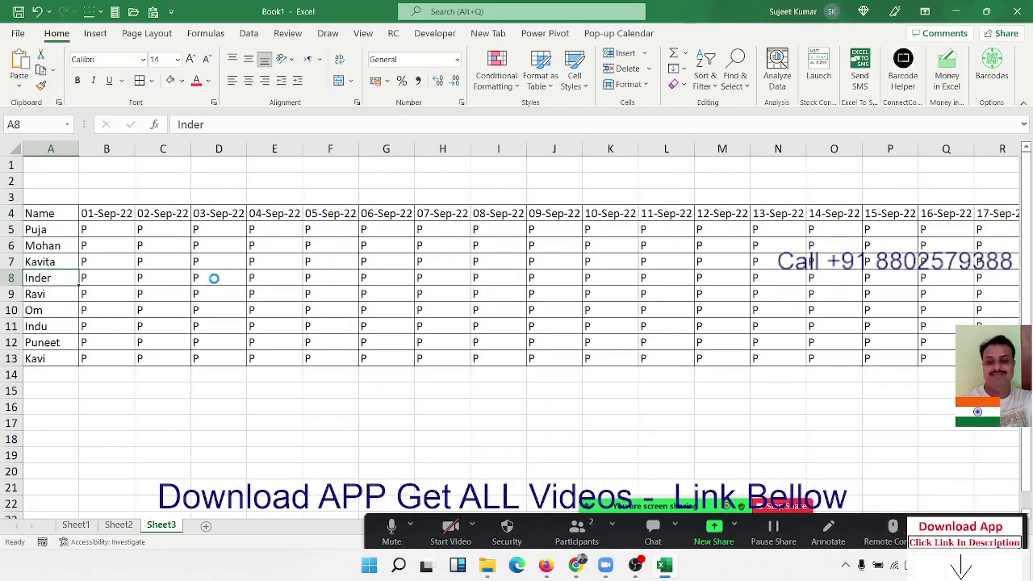
key(ctrl+p)
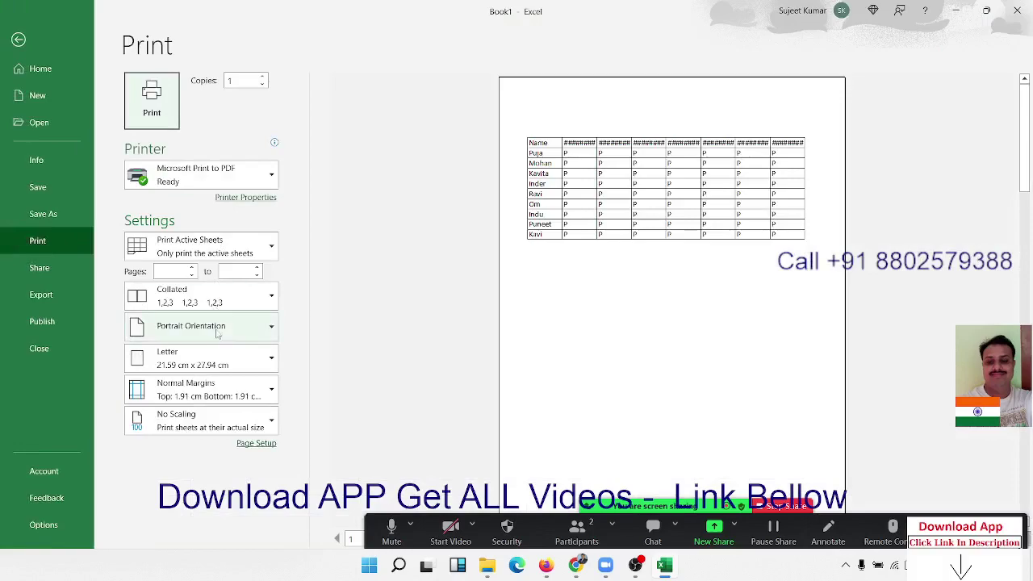
- Set Narrow margins, A4 paper and Landscape orientation in the print settings
click(201, 390)
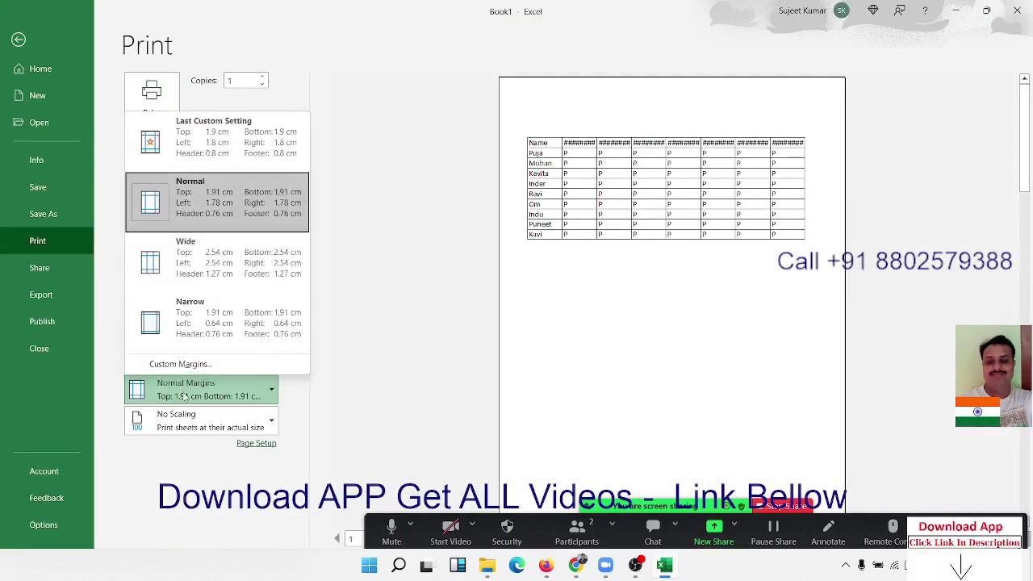
click(184, 328)
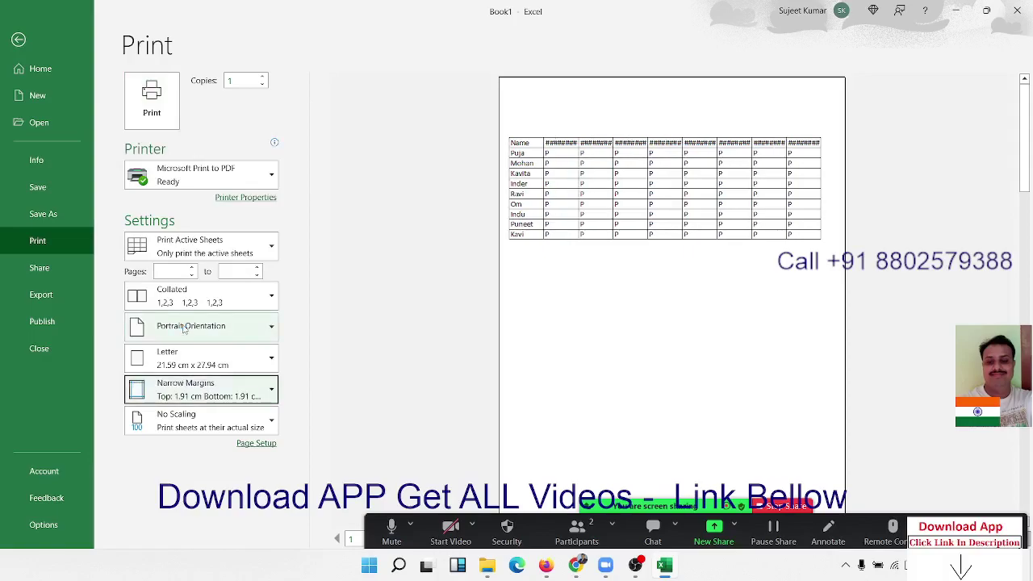
click(184, 358)
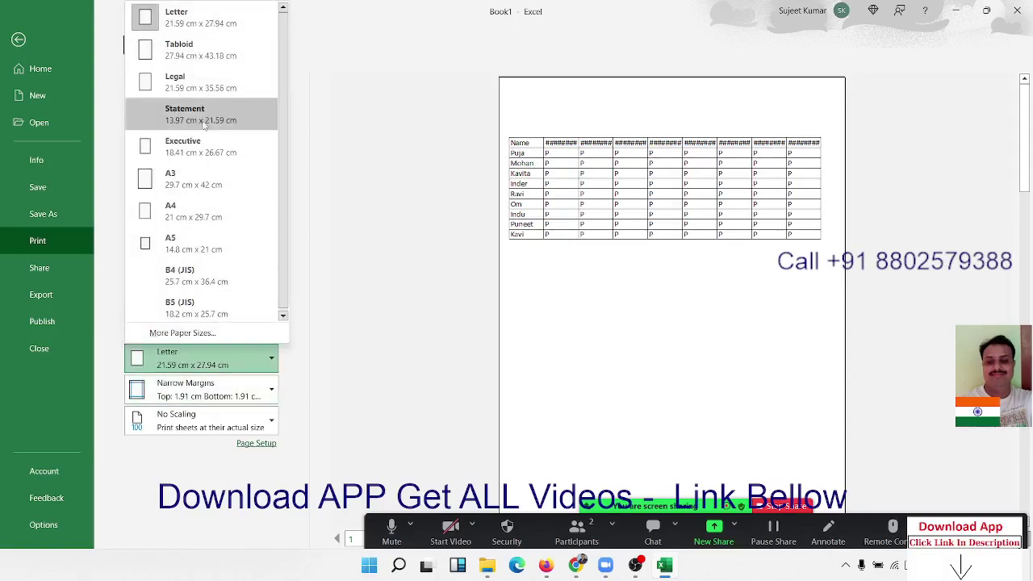
click(223, 214)
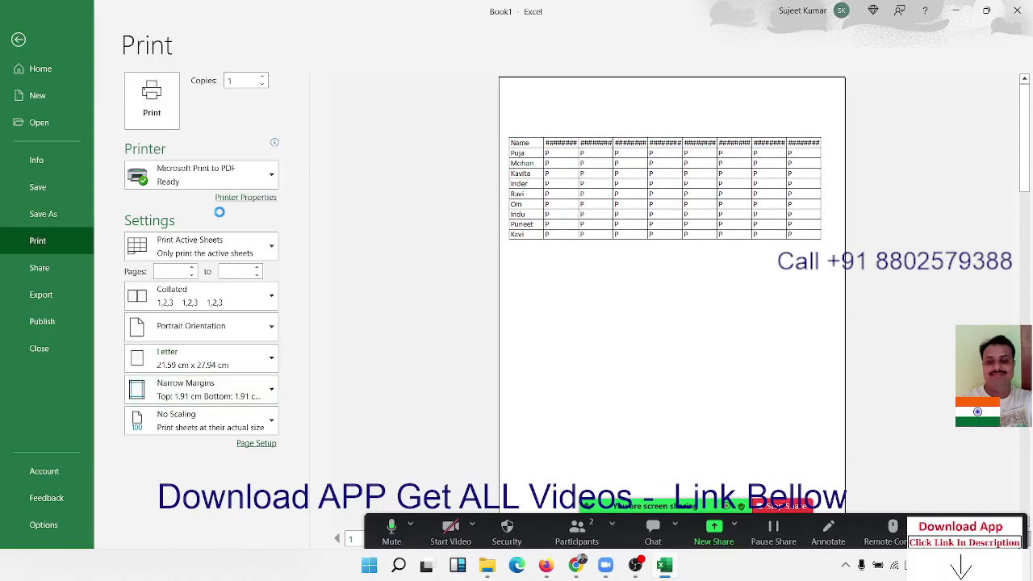
click(220, 327)
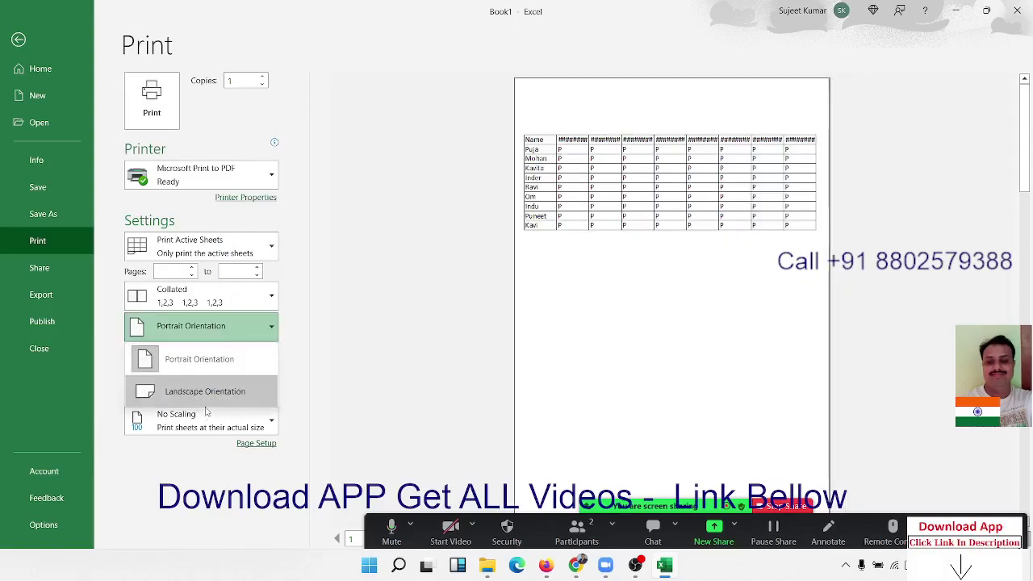
click(207, 394)
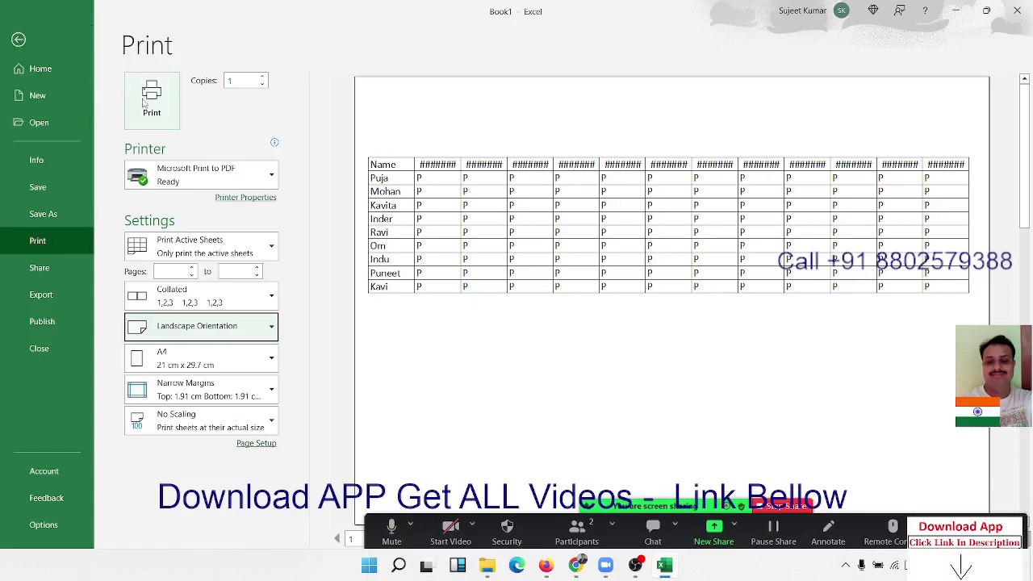
- Review the Page Setup margin and header/footer settings, then return to the worksheet
click(266, 443)
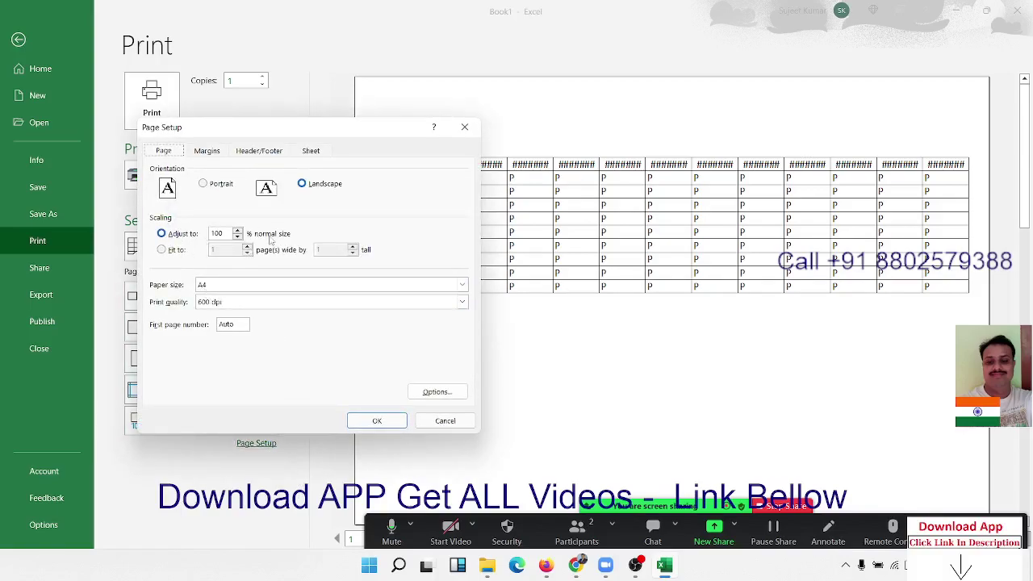
click(214, 155)
click(234, 153)
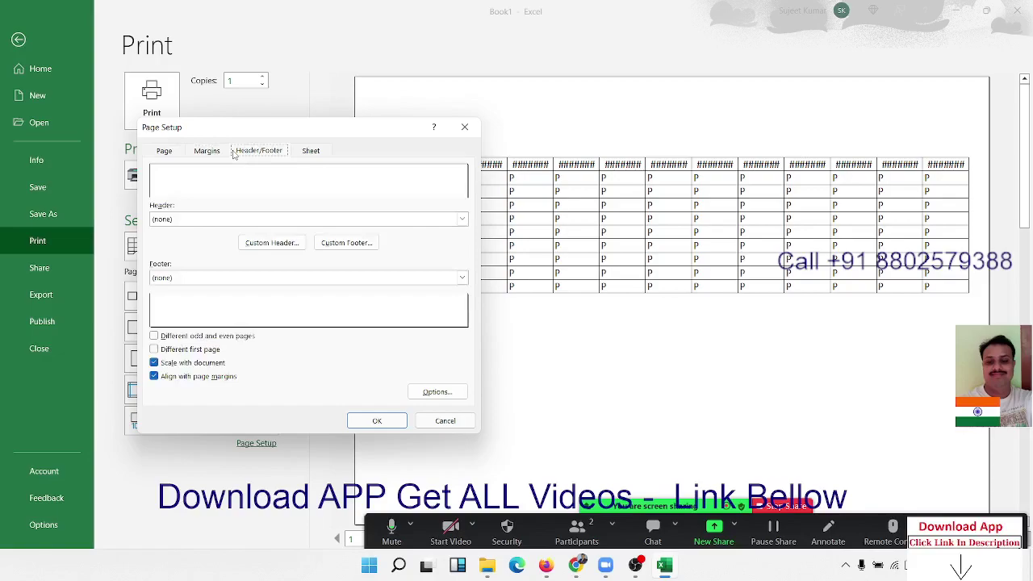
click(464, 127)
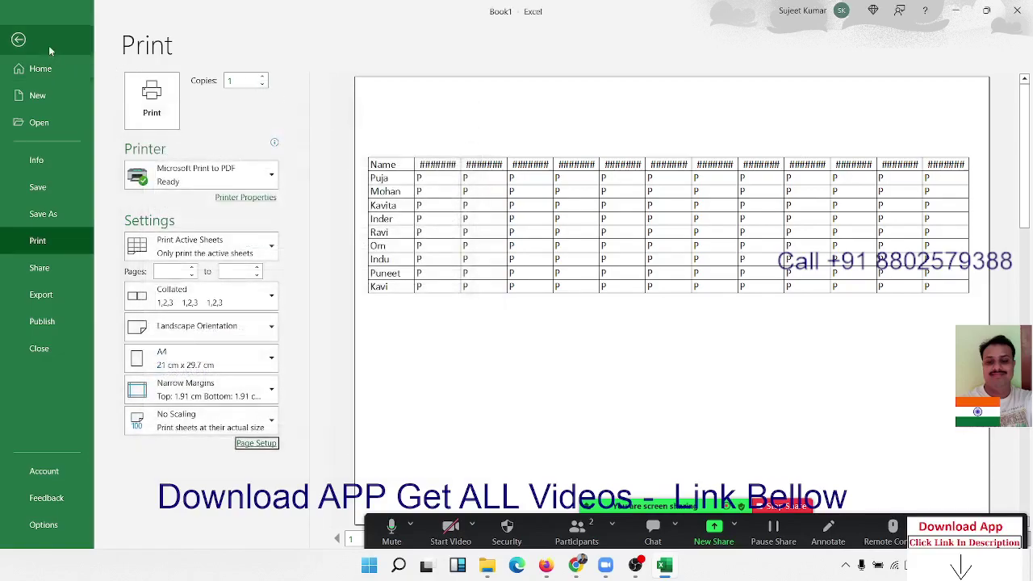
click(18, 39)
- Review the filled P marks by selecting the 10–16 Sep and 19–23 Sep date blocks
mouse_move(610, 213)
mouse_down()
mouse_move(970, 218)
mouse_move(929, 216)
mouse_move(942, 214)
mouse_up()
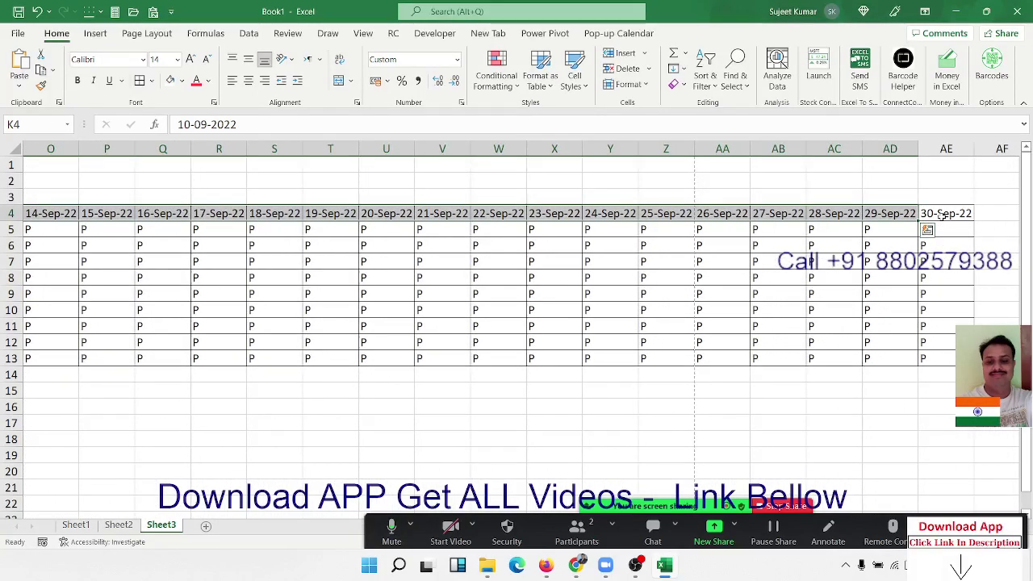
key(Escape)
click(341, 212)
drag(331, 216, 553, 291)
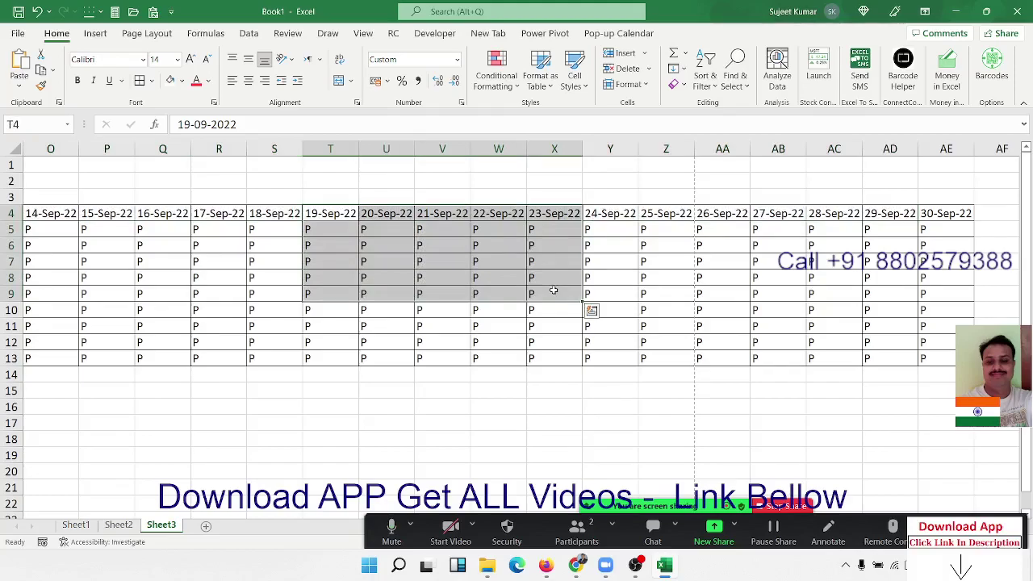
- Select the header row A4:AE4, from the Name heading through 30-Sep-22
key(ctrl+Left)
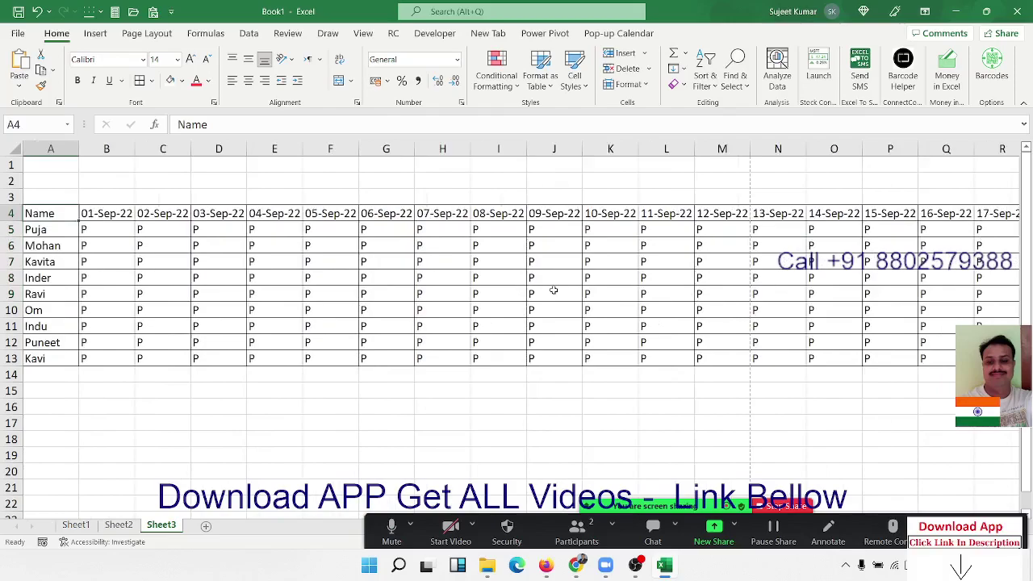
key(Down)
key(Right)
key(ctrl+shift+Down)
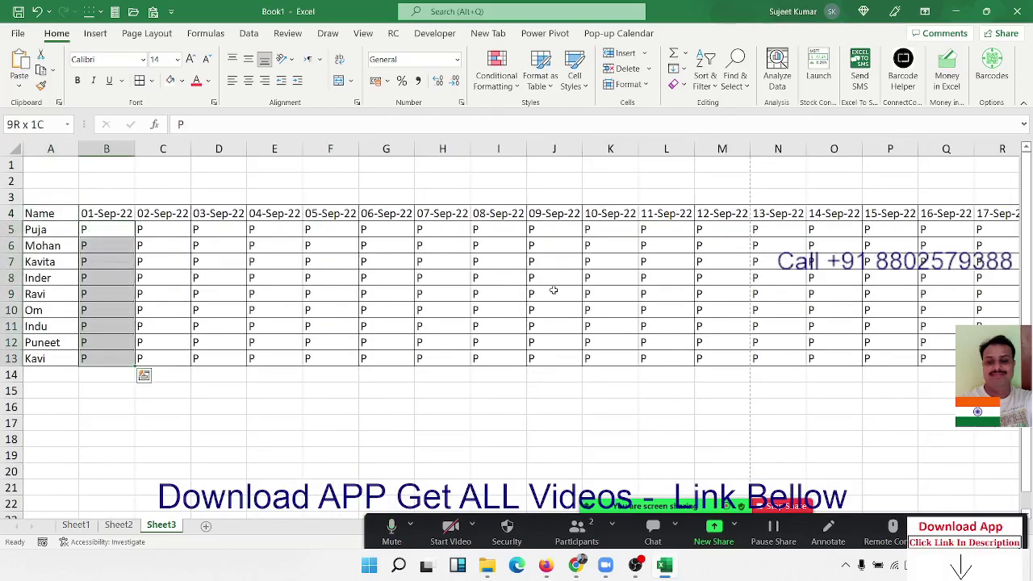
key(Up)
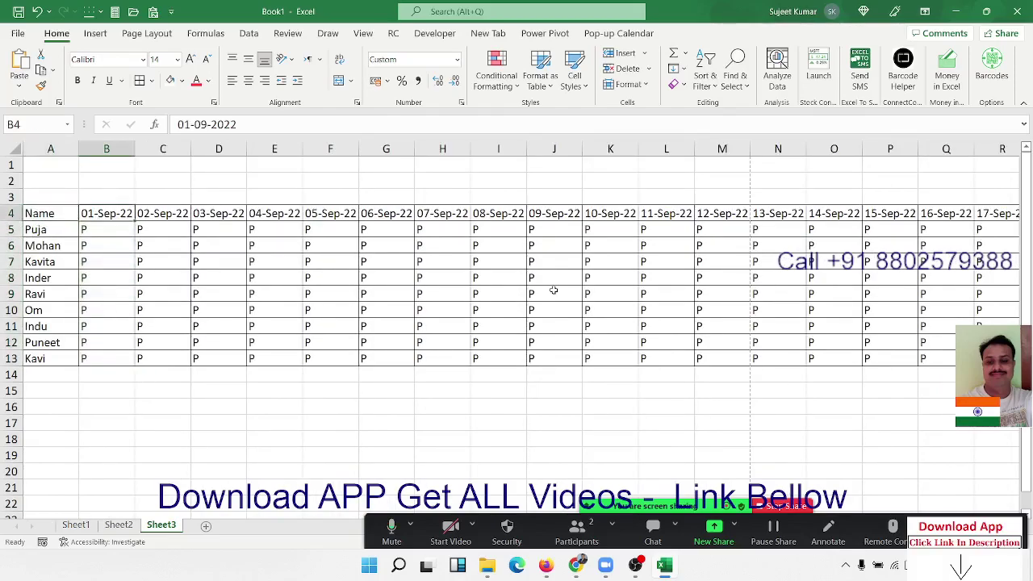
key(ctrl+Right)
key(ctrl+Left)
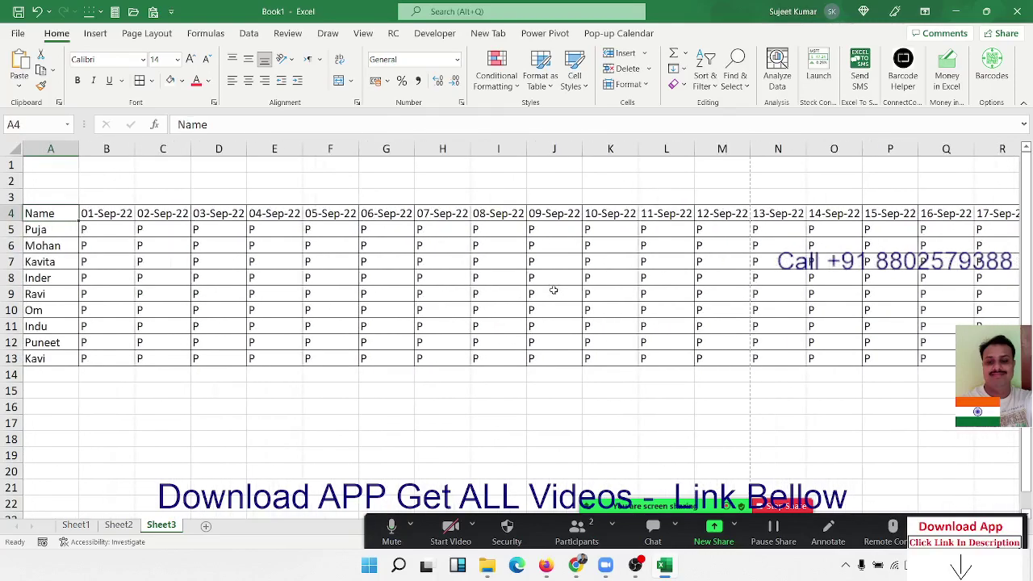
key(ctrl+shift+Right)
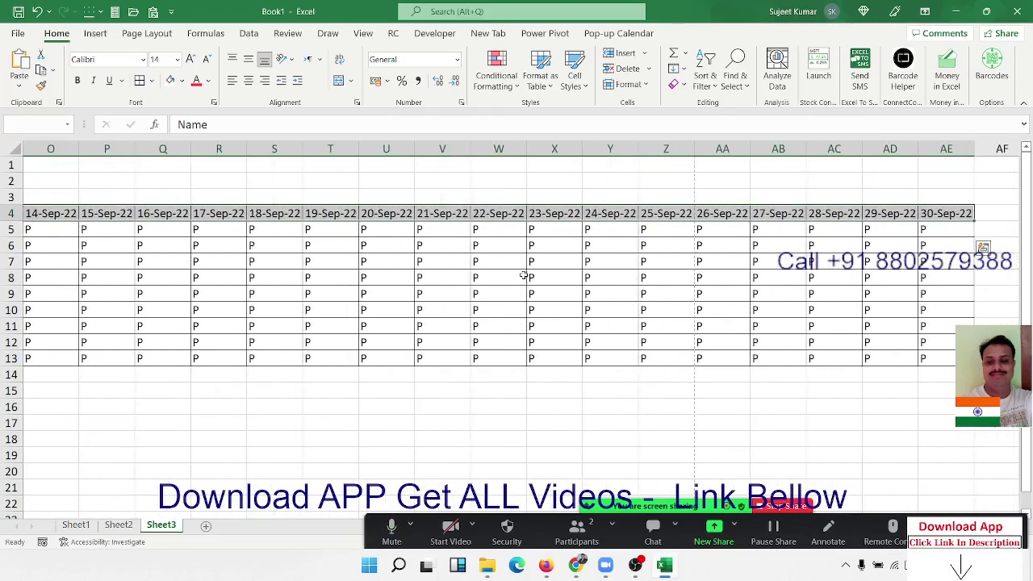
- Rotate the Name and date headings to read upward (Rotate Text Up)
click(286, 59)
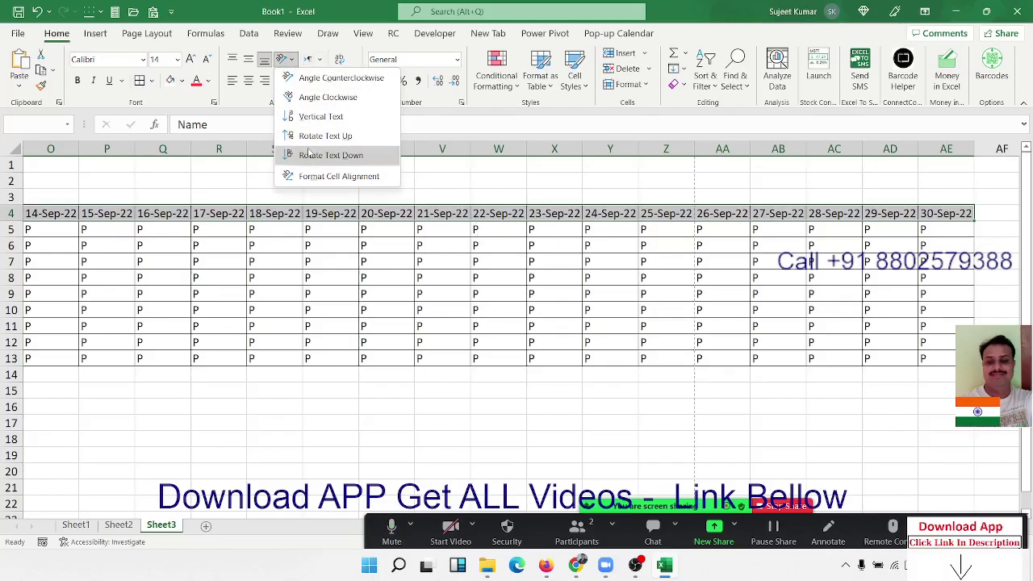
click(309, 139)
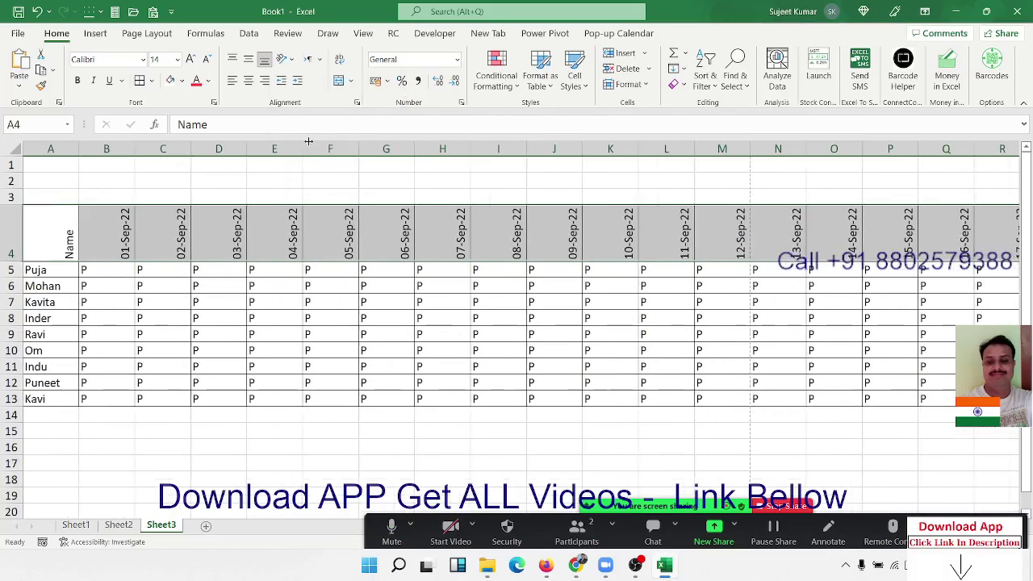
click(217, 350)
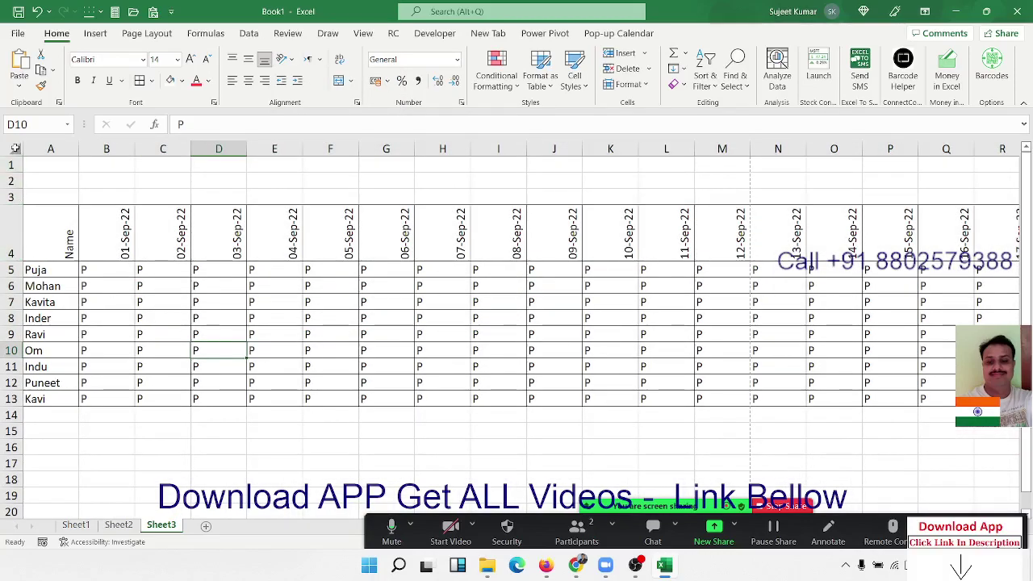
- Narrow every column to the same small width, then preview the one-page landscape printout
click(15, 149)
drag(187, 151, 156, 151)
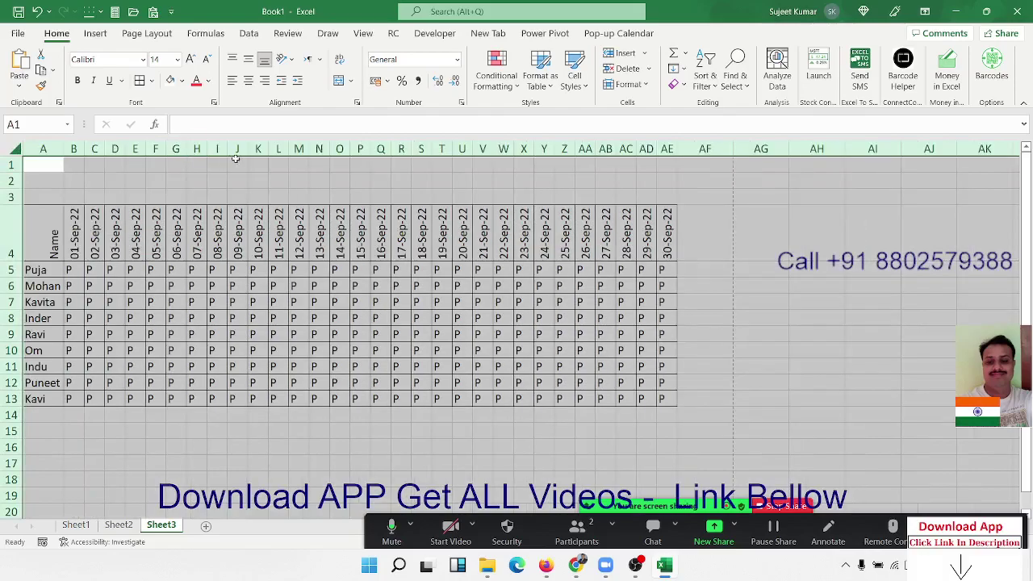
click(343, 253)
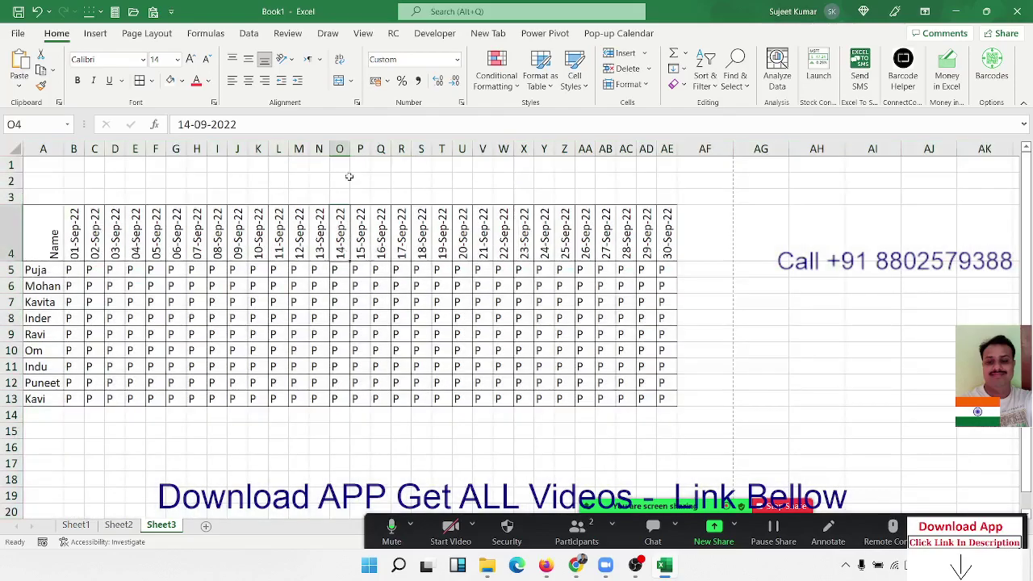
click(357, 102)
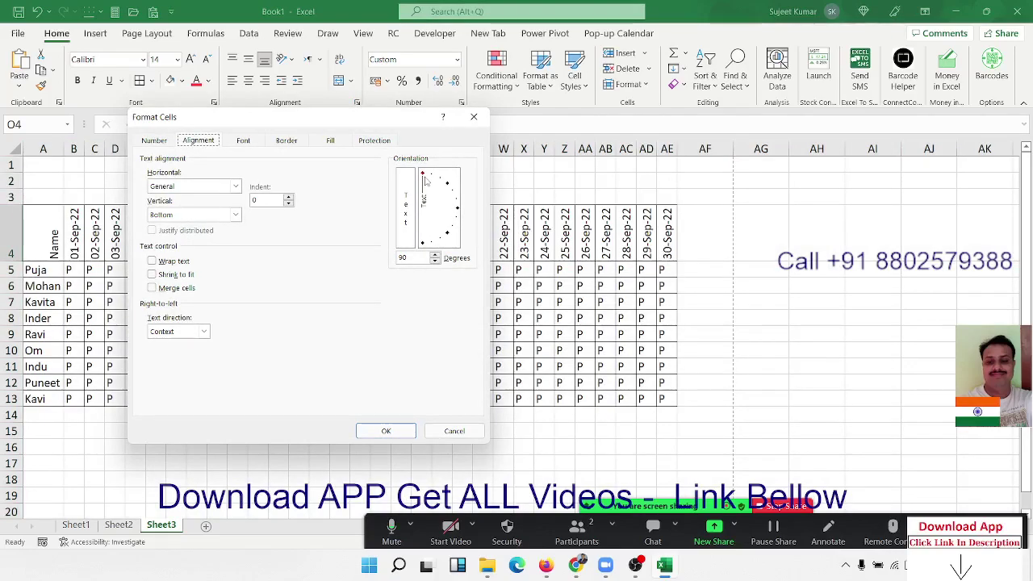
click(455, 431)
key(ctrl+p)
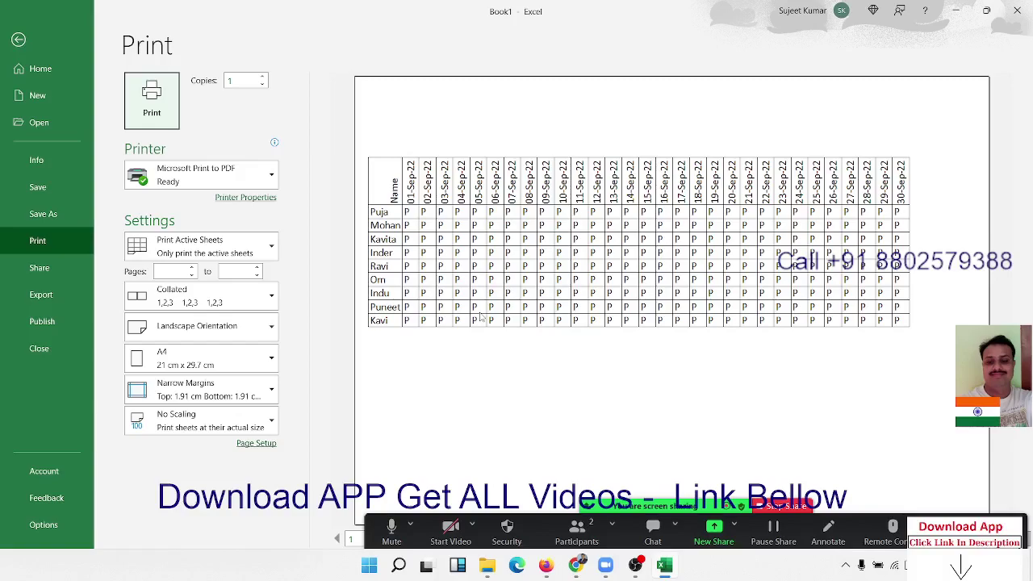
- Leave print preview and return to Sheet3's attendance grid
key(Escape)
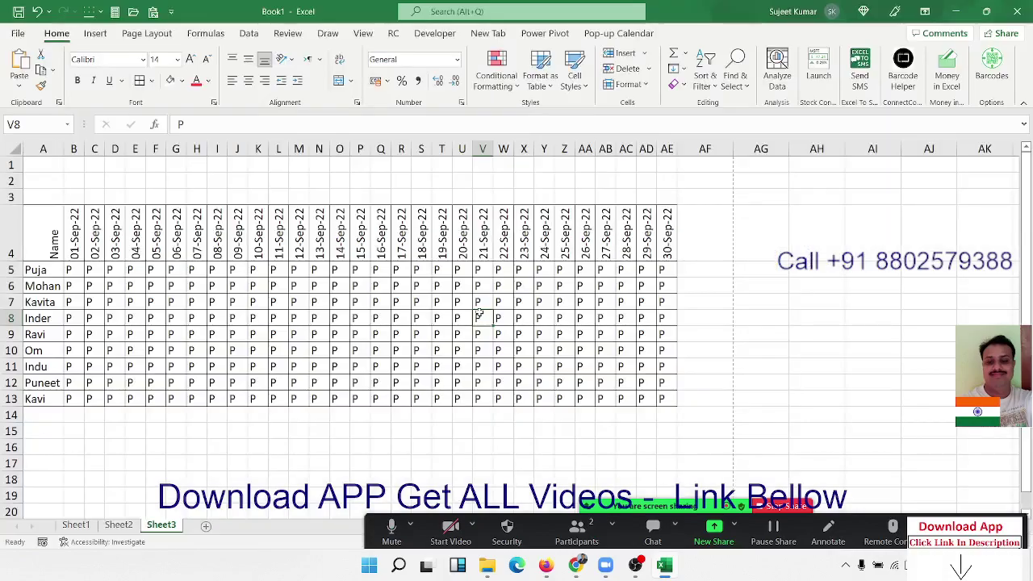
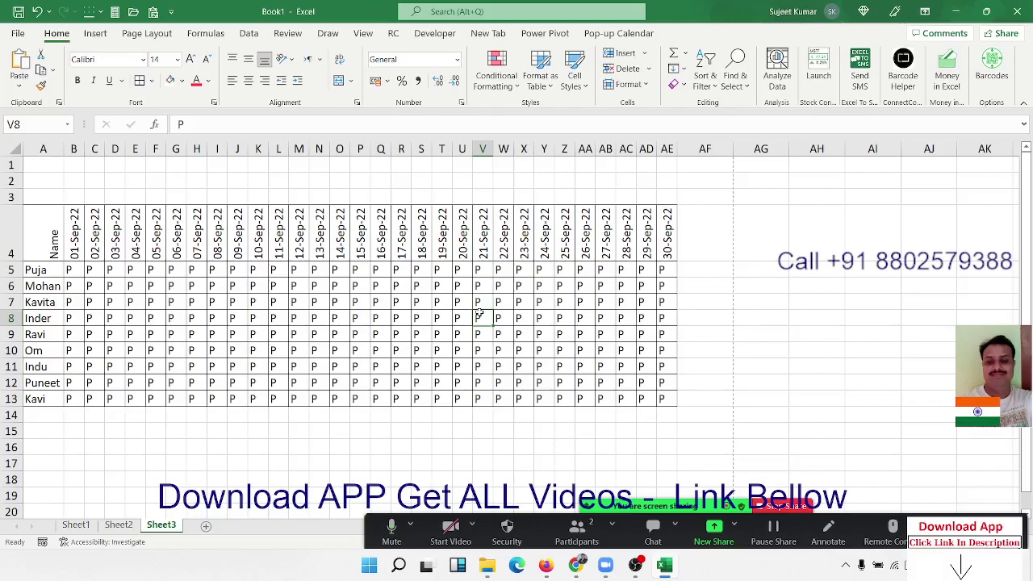
- After viewing Sheet2 and the Sheet3 attendance grid, insert a blank Sheet4 and select D6
click(117, 525)
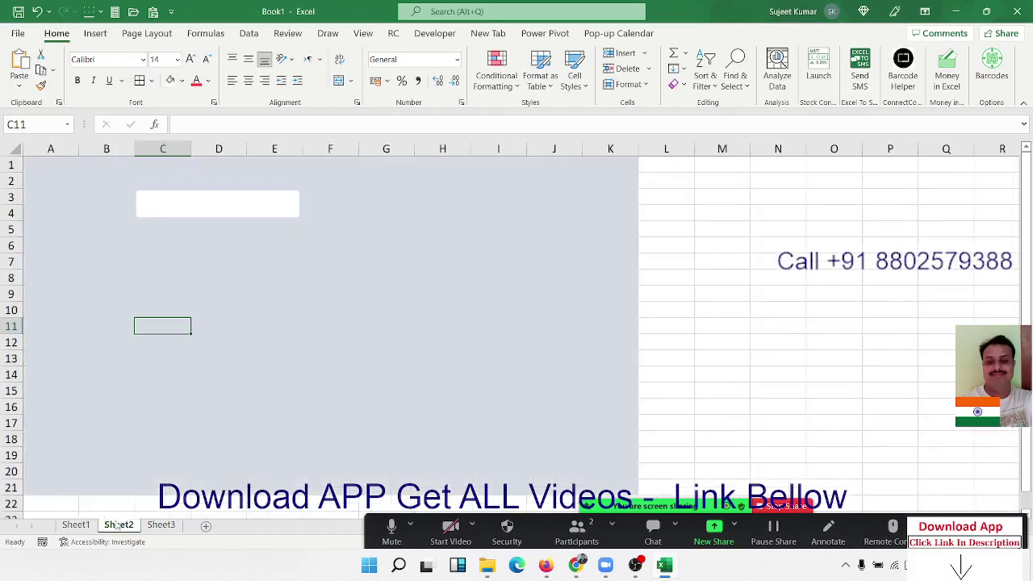
click(168, 525)
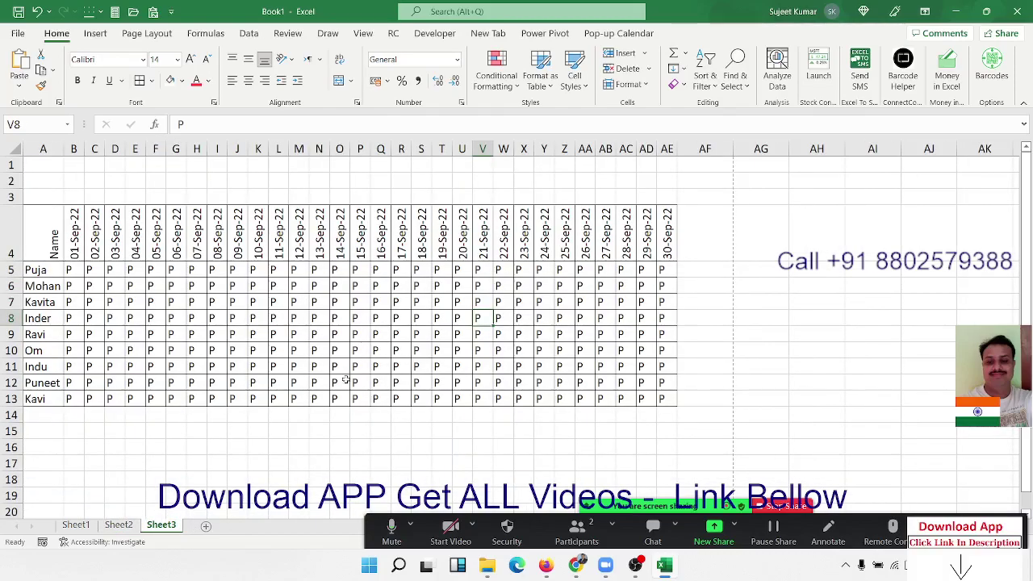
click(235, 525)
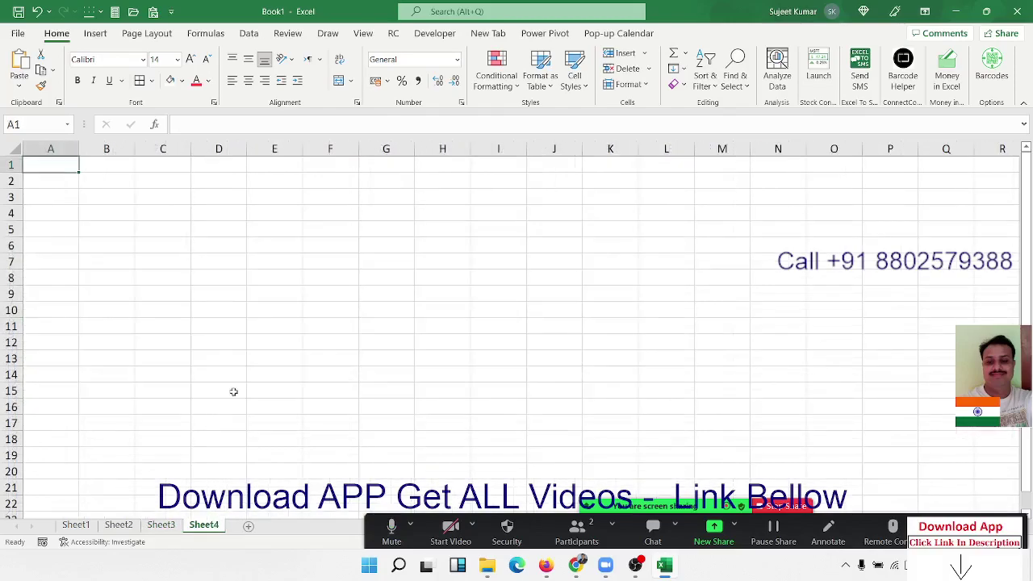
click(226, 245)
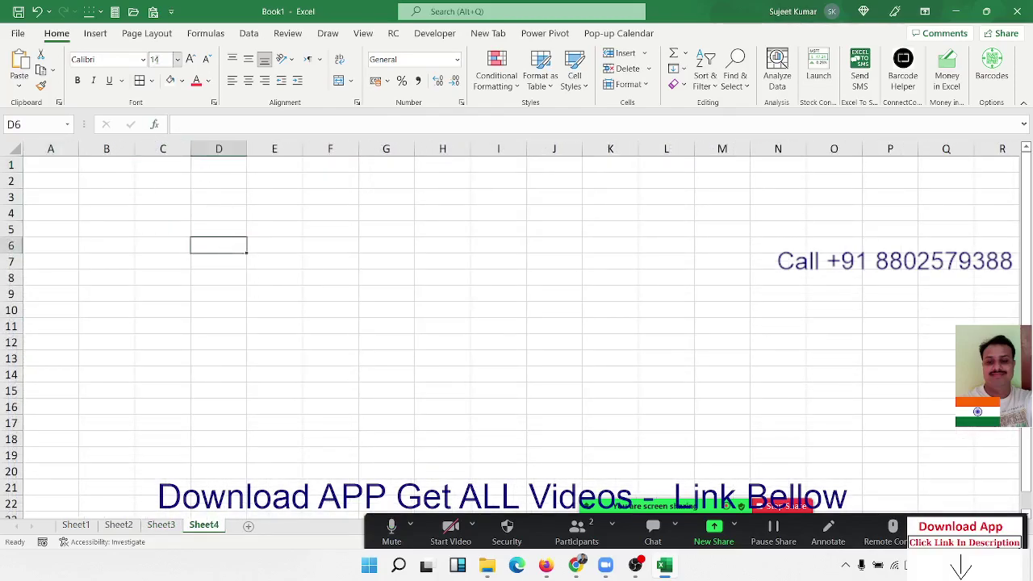
click(151, 80)
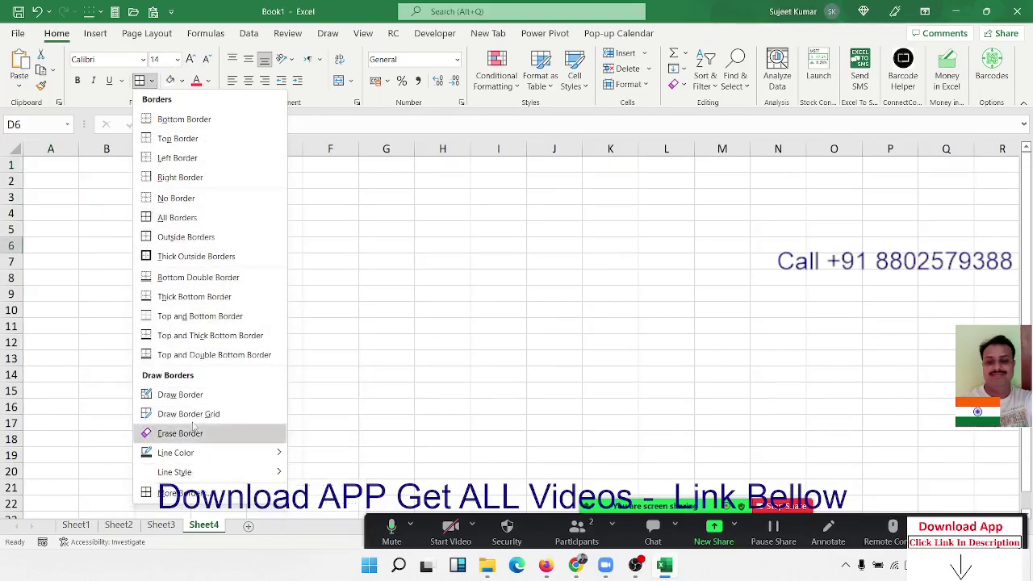
click(362, 208)
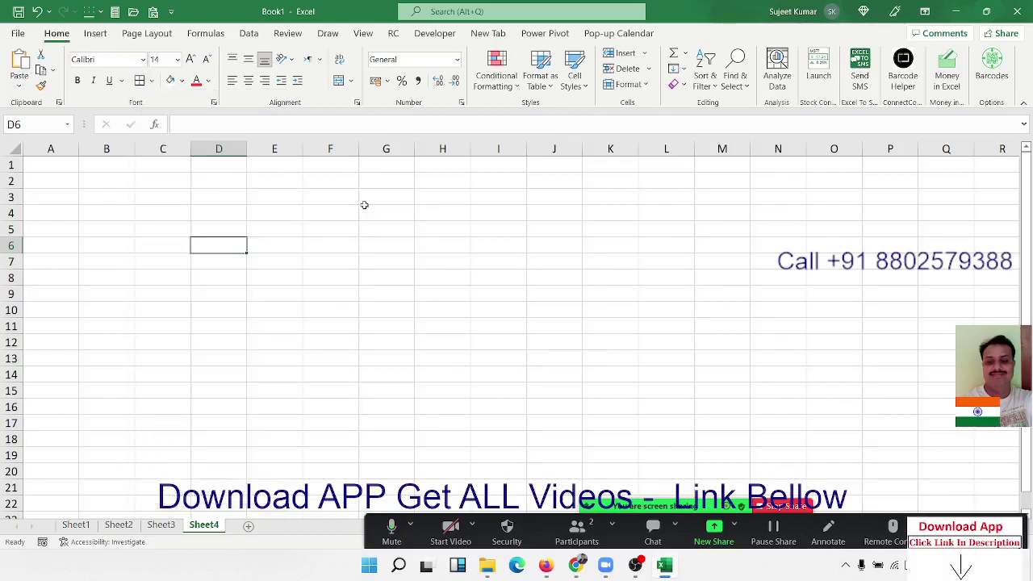
click(181, 81)
click(211, 248)
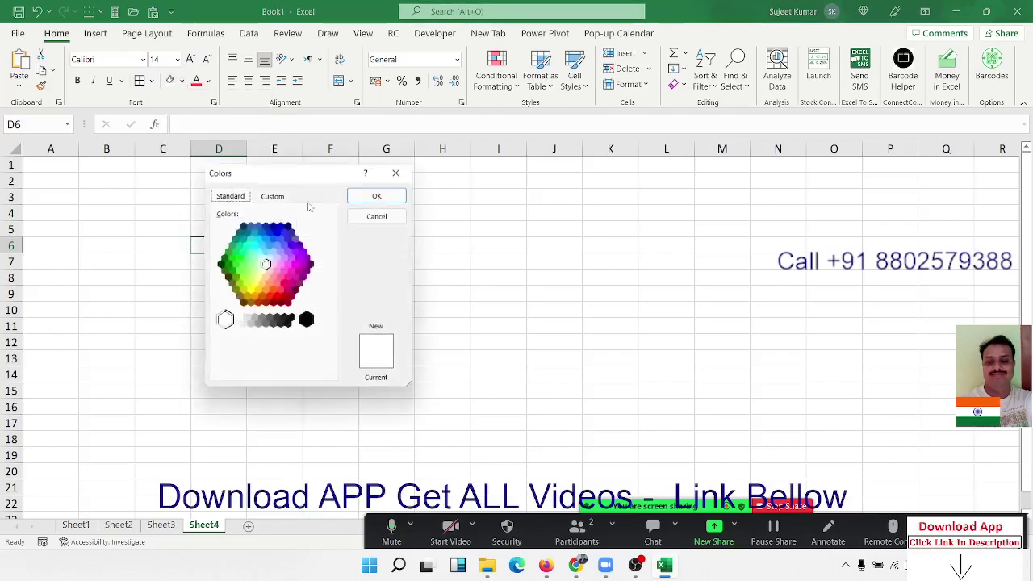
click(273, 196)
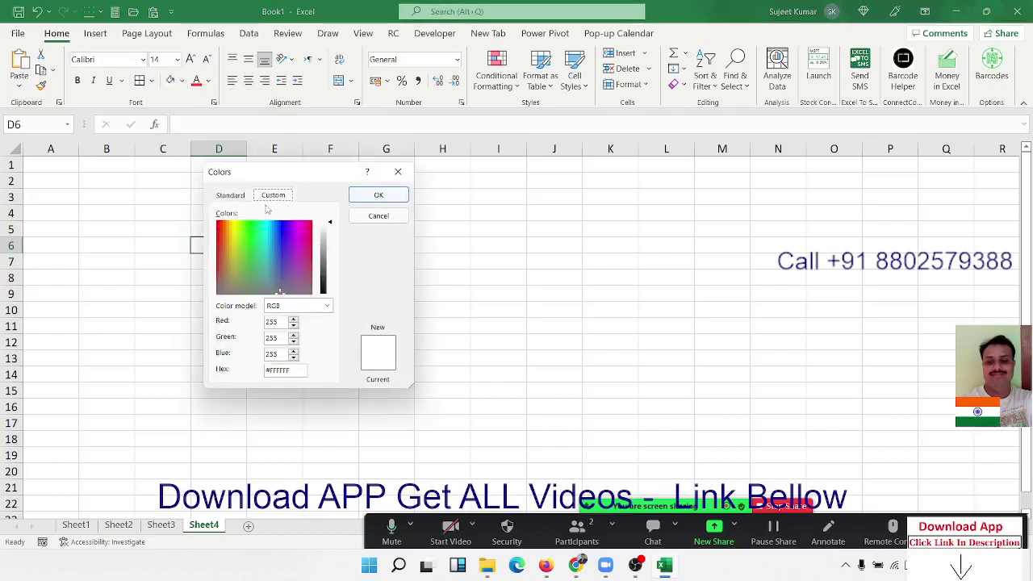
drag(391, 176, 391, 176)
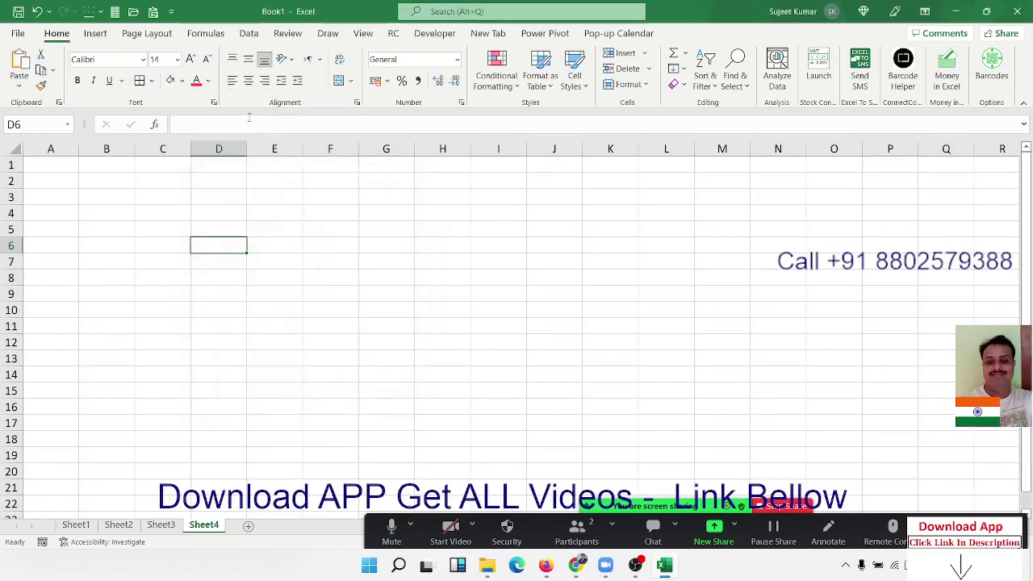
click(214, 102)
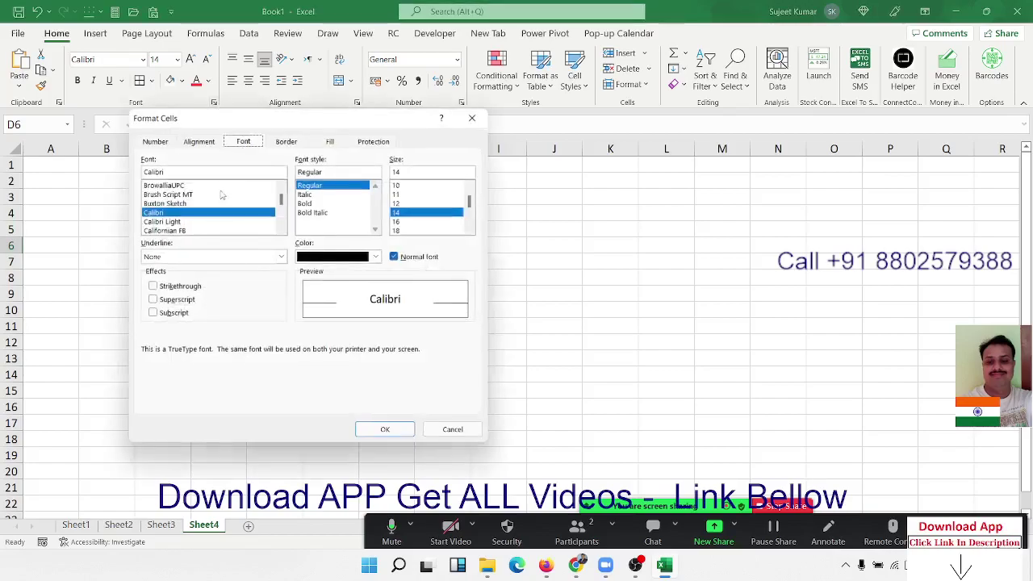
click(330, 141)
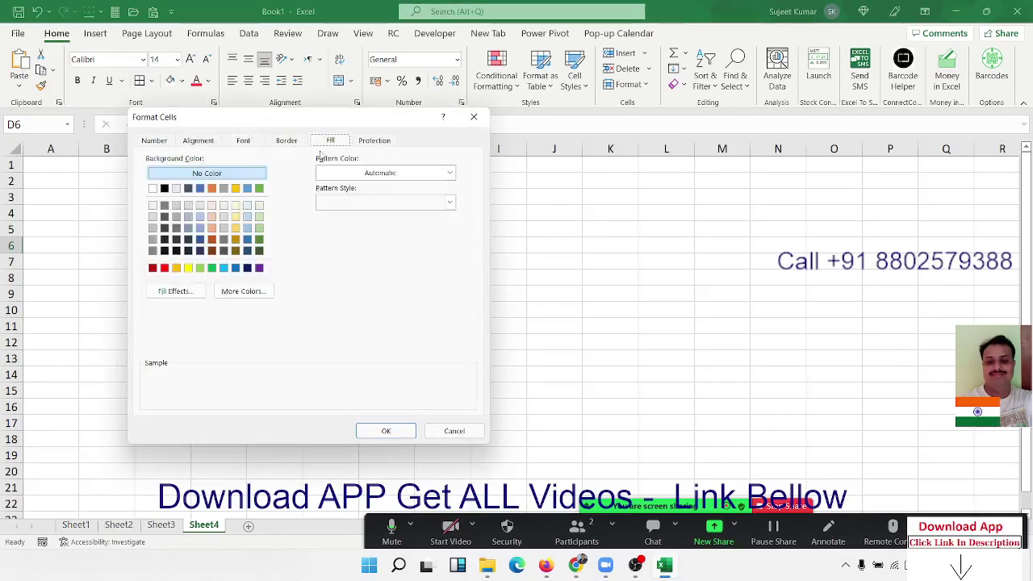
click(197, 293)
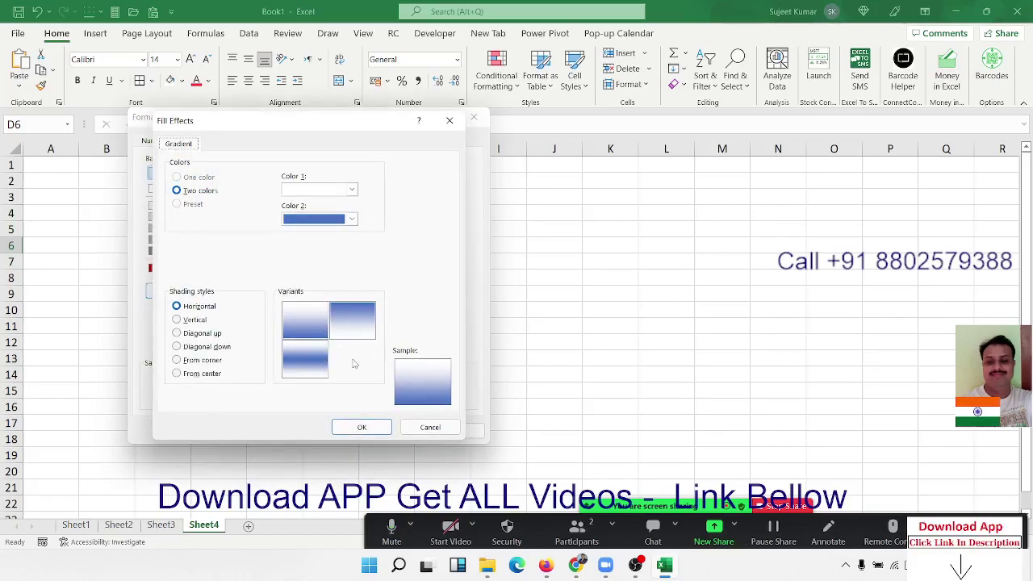
click(429, 428)
click(453, 432)
click(361, 296)
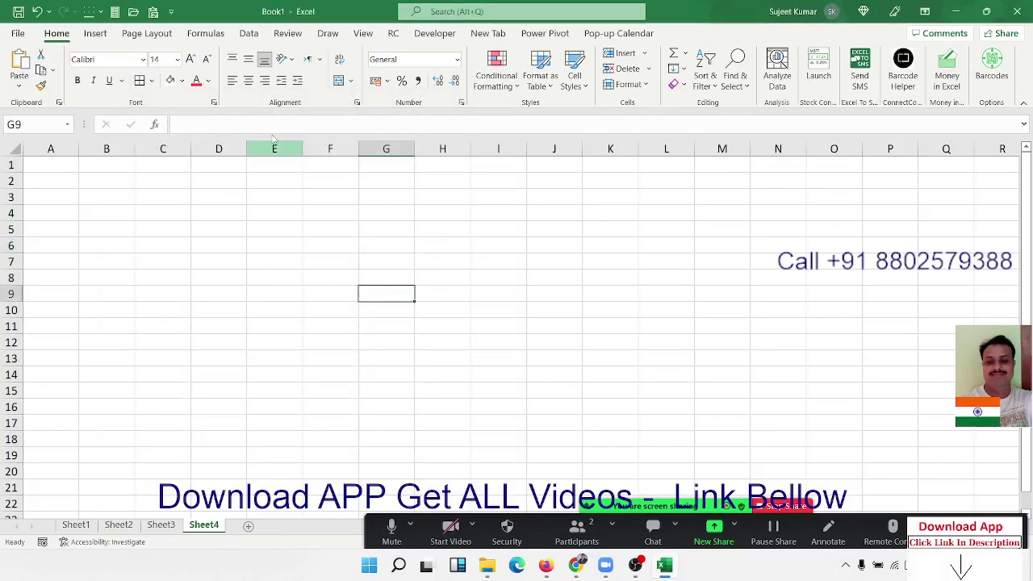
click(294, 65)
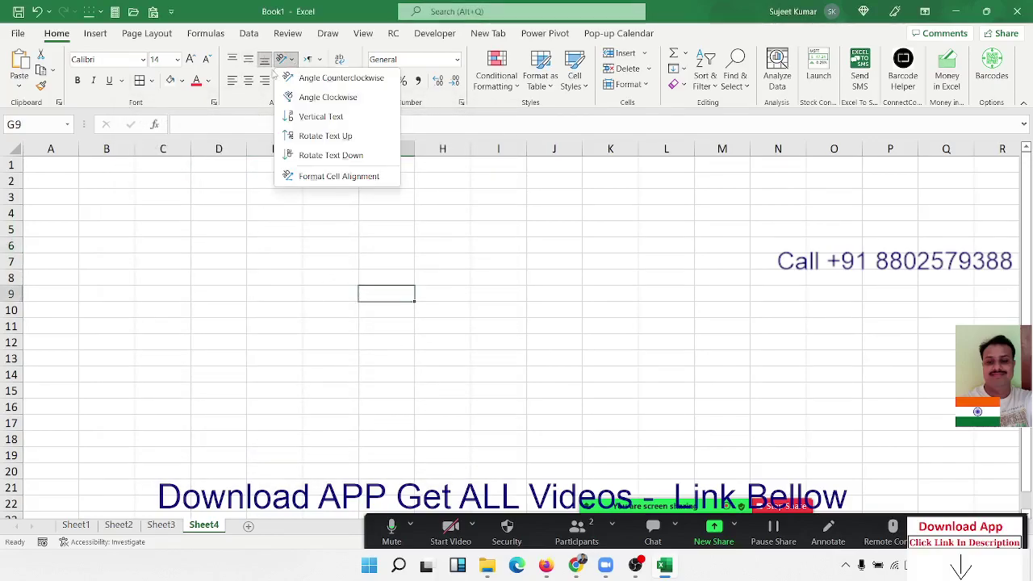
click(249, 173)
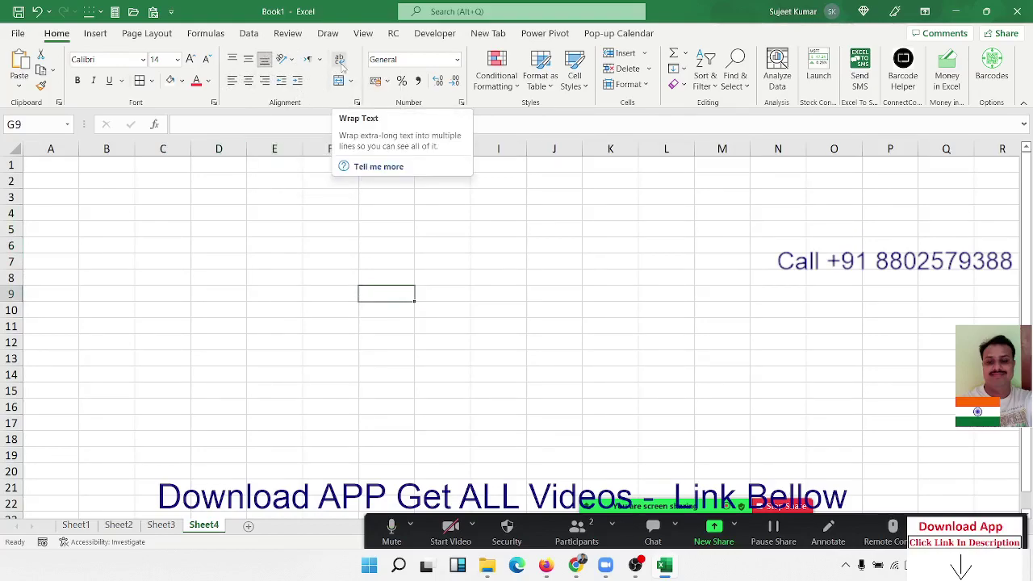
click(289, 213)
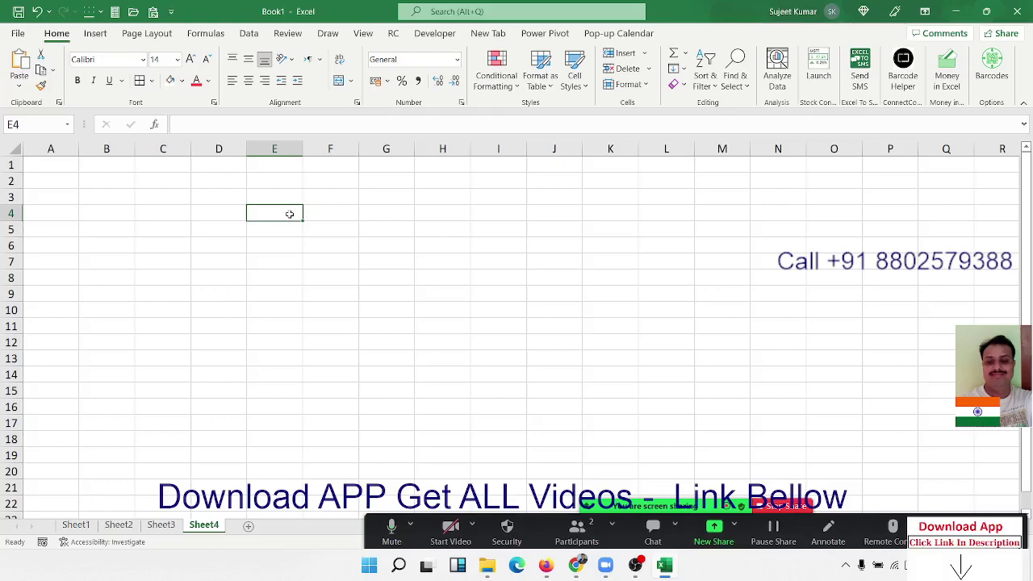
- Enter the person's full name in E4, trying Wrap Text and then undoing it
text(125)
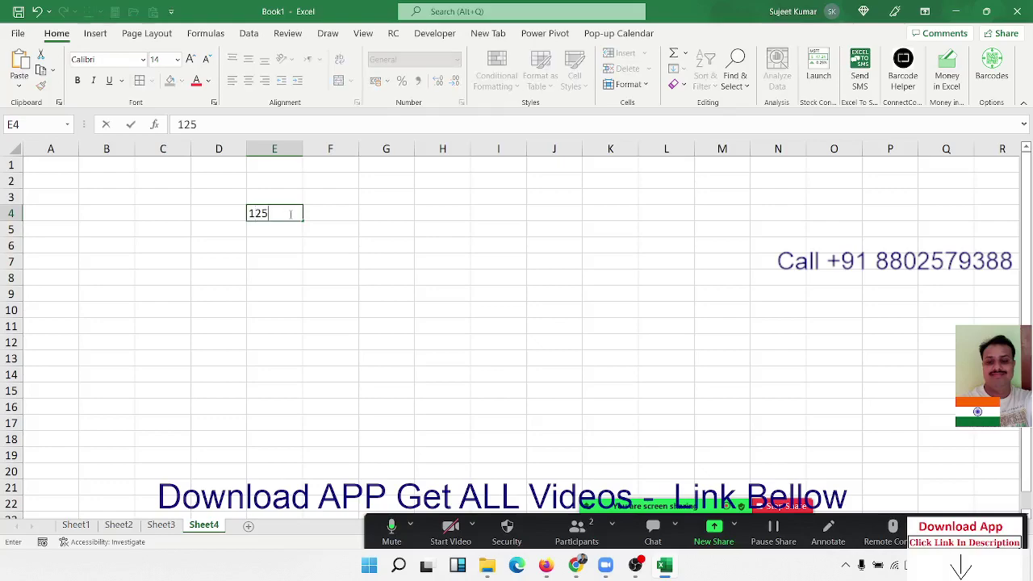
key(Escape)
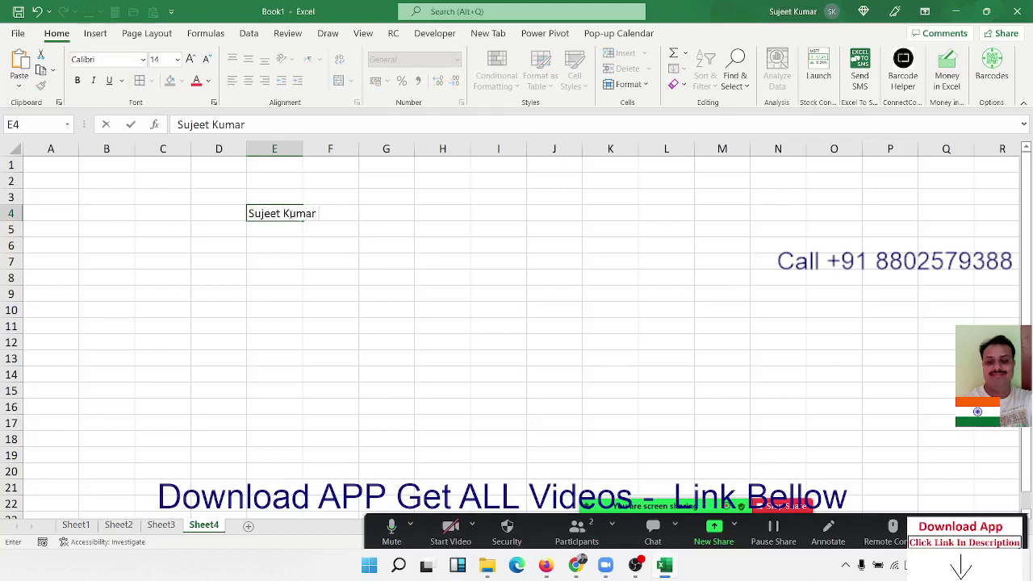
key(ctrl+Return)
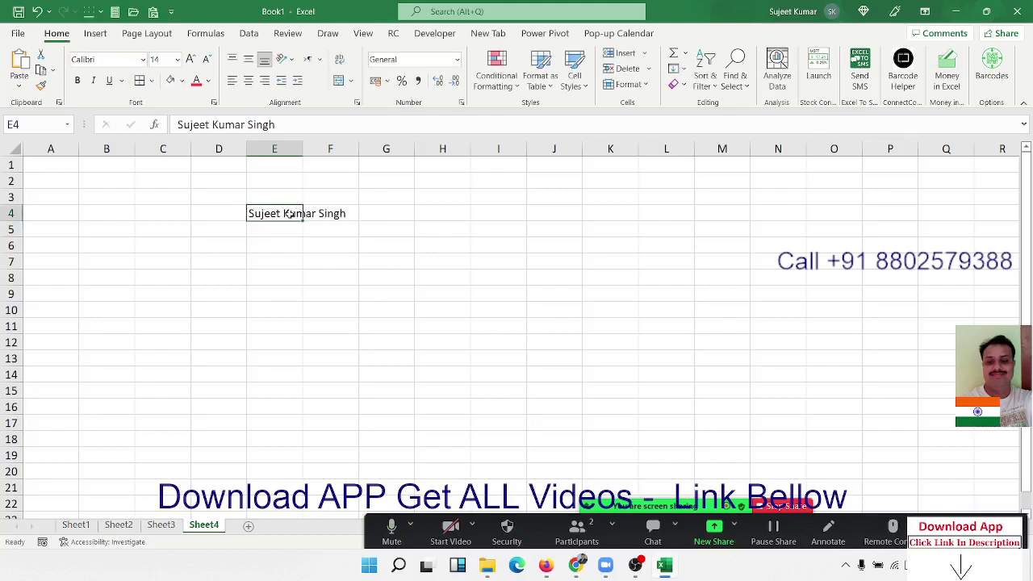
click(338, 59)
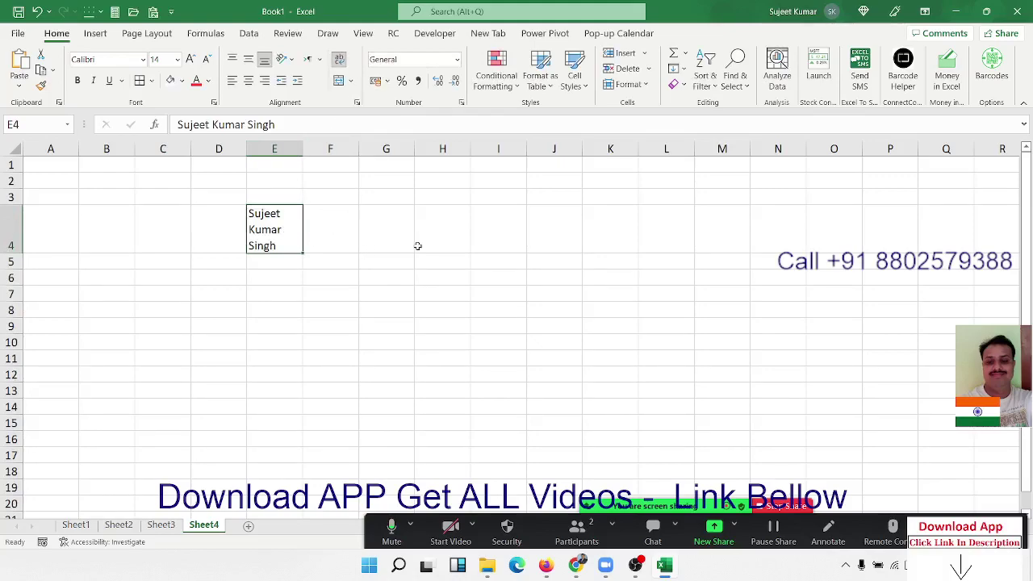
key(ctrl+z)
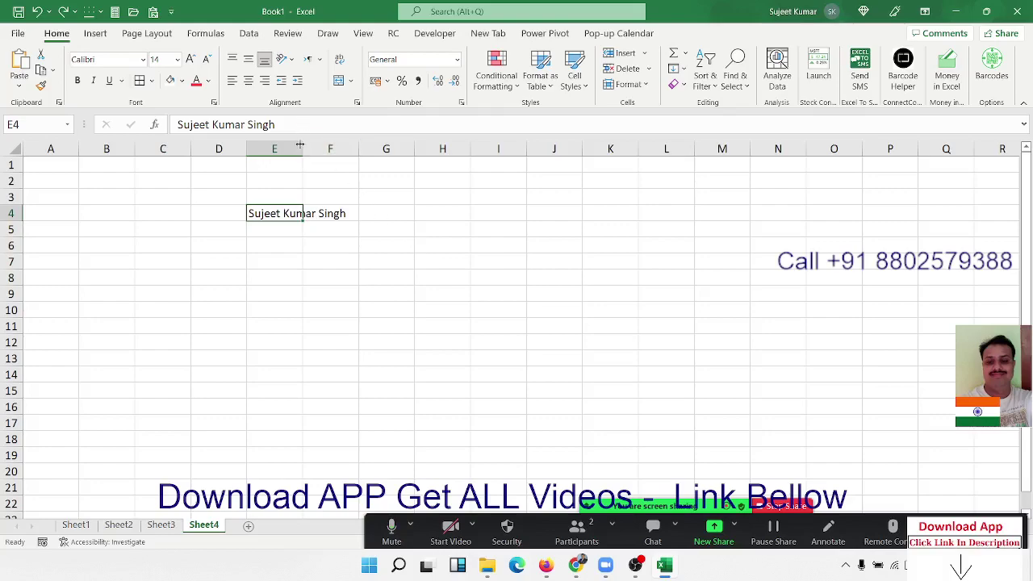
- Widen column E to 12.25 and break E4's name onto two lines after the first name
drag(303, 148, 330, 148)
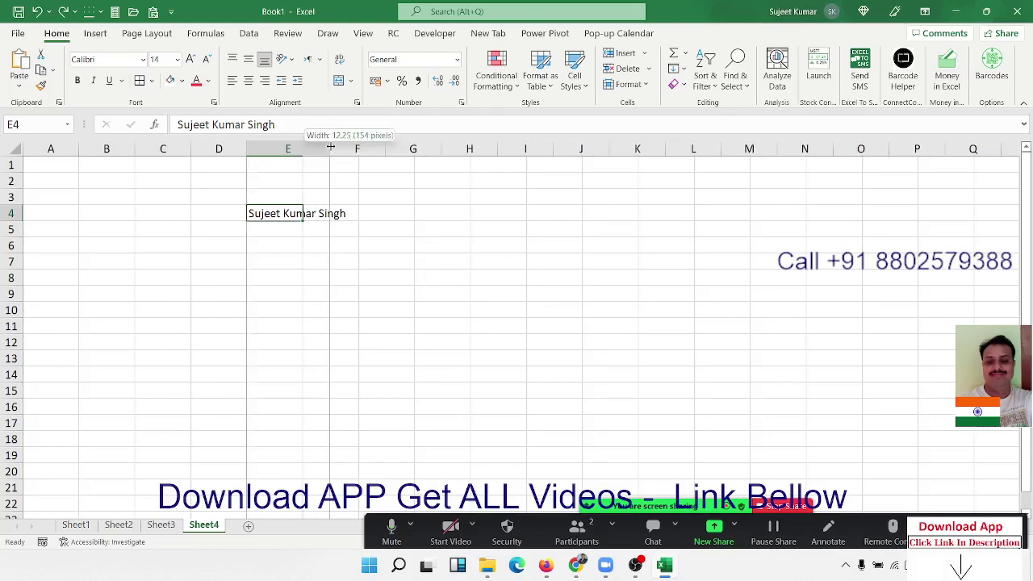
double_click(279, 213)
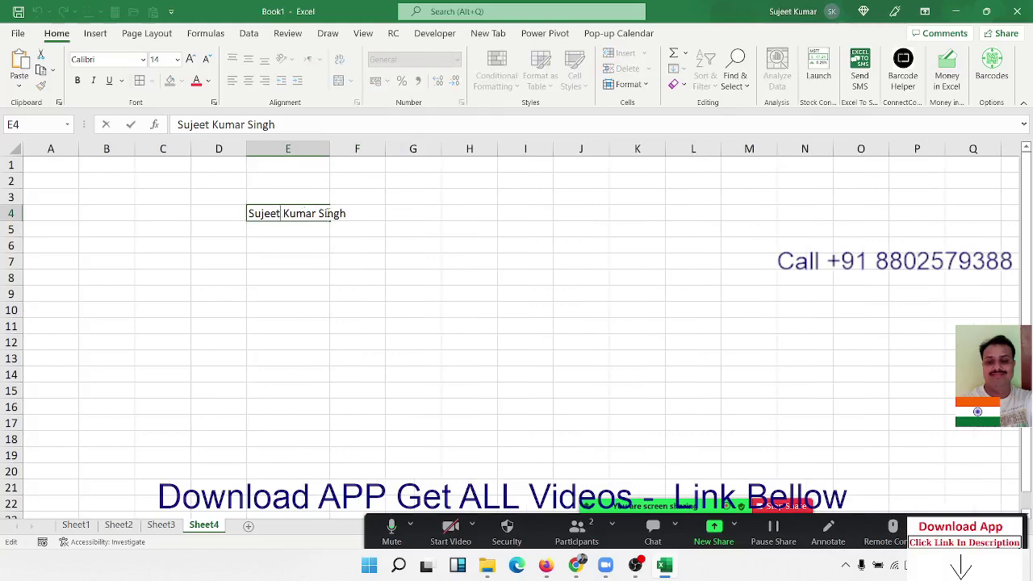
key(alt+Return)
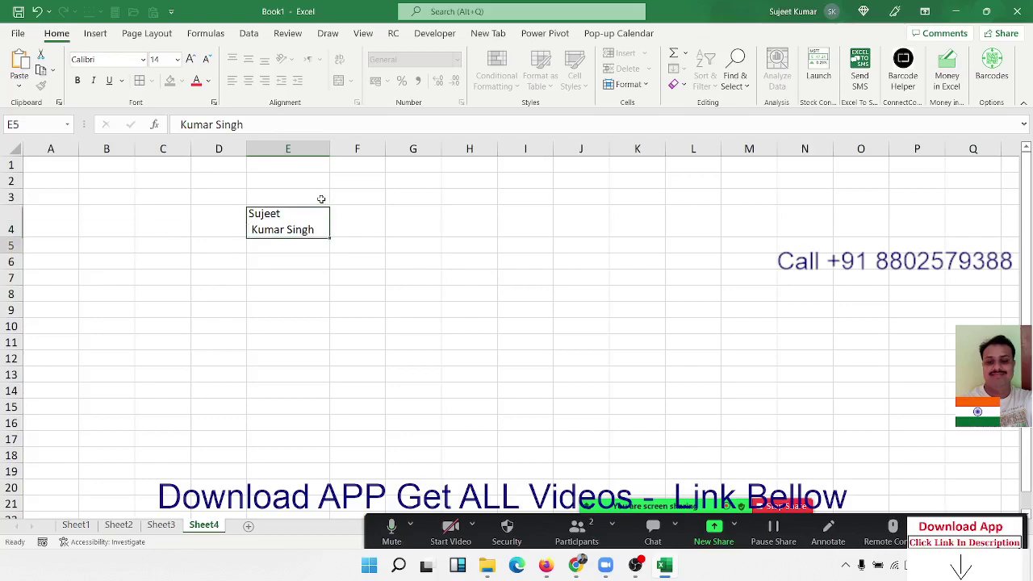
key(Return)
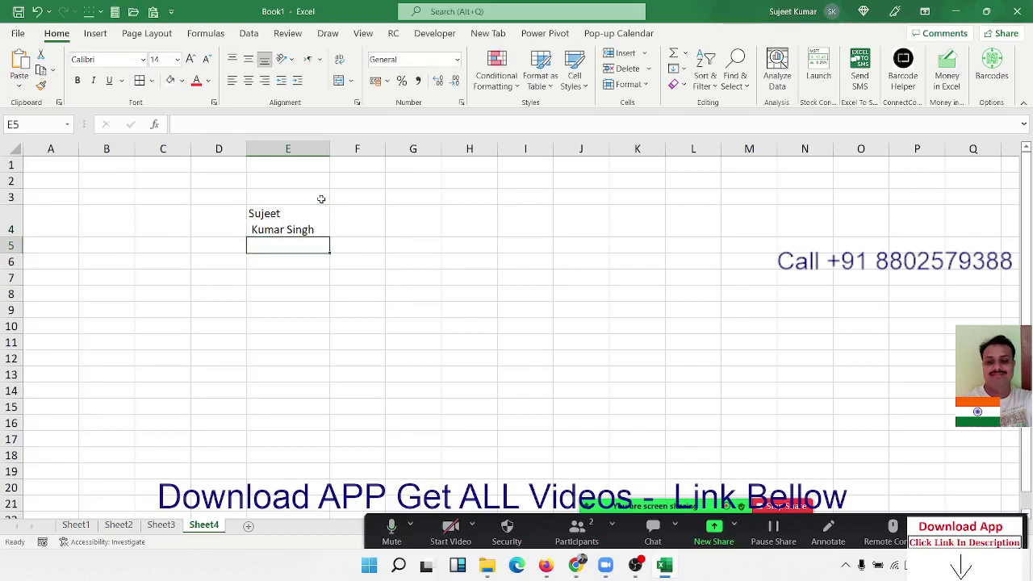
click(414, 295)
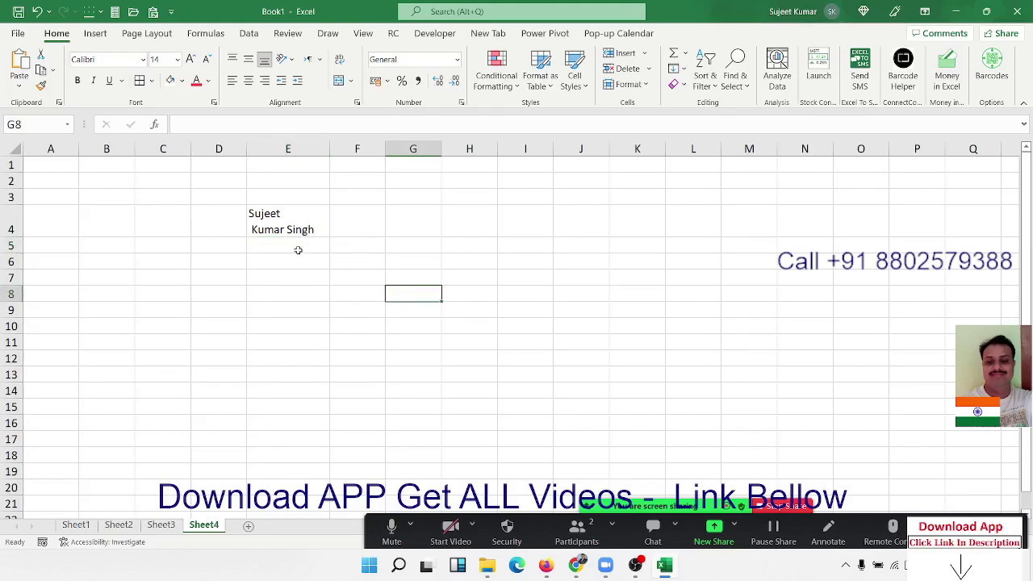
click(297, 249)
click(399, 266)
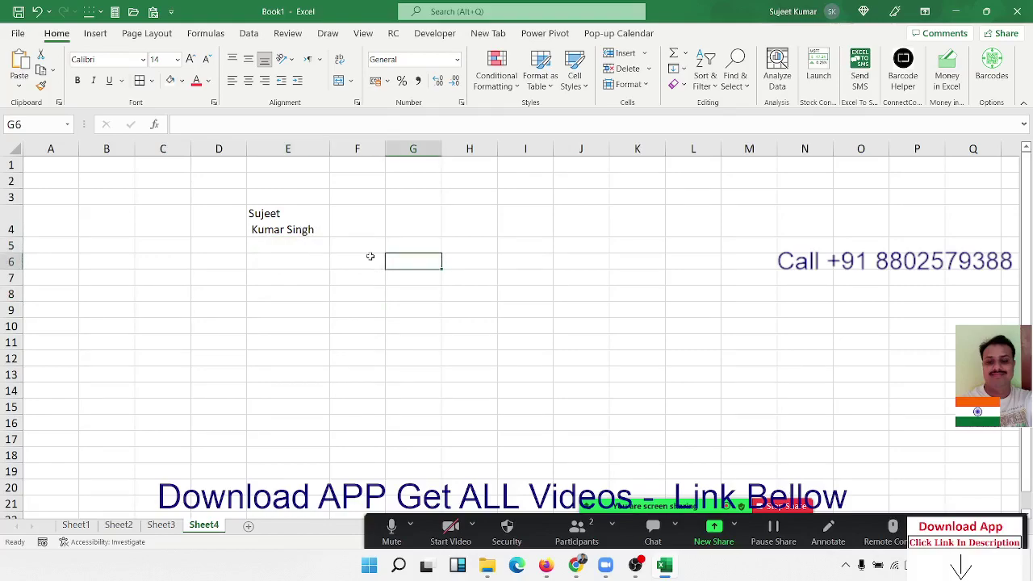
drag(370, 245, 677, 366)
click(338, 81)
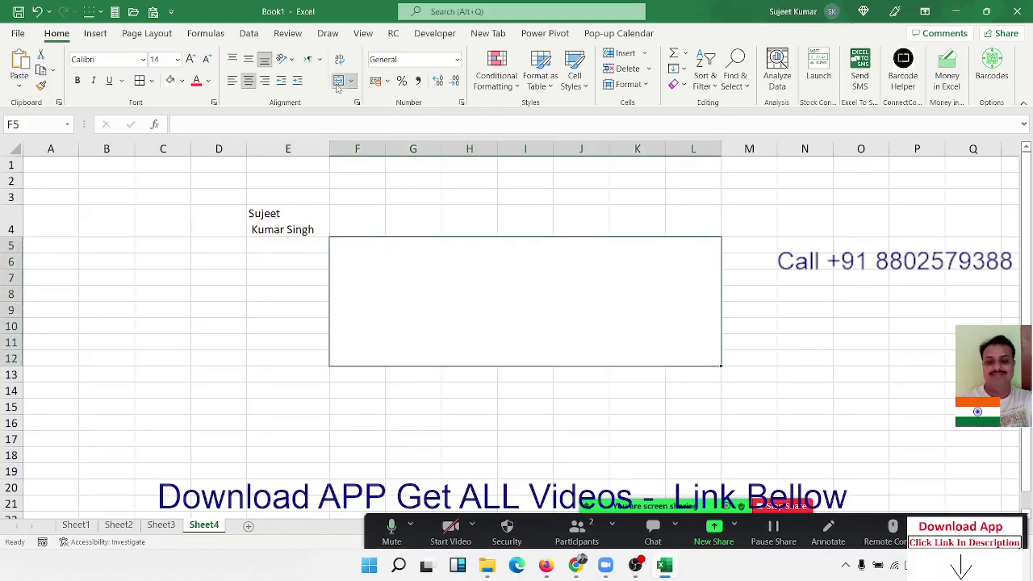
click(338, 81)
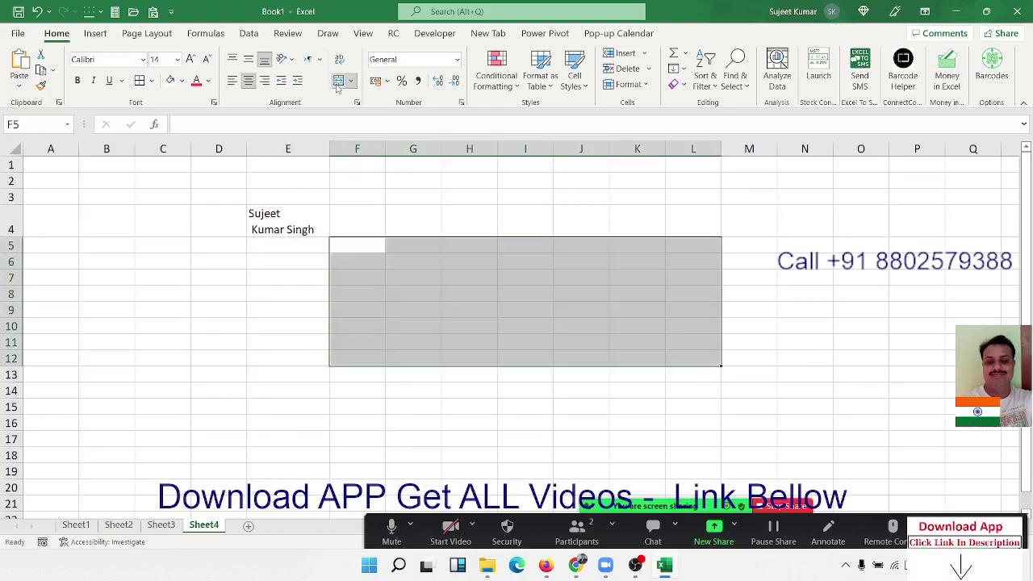
click(350, 82)
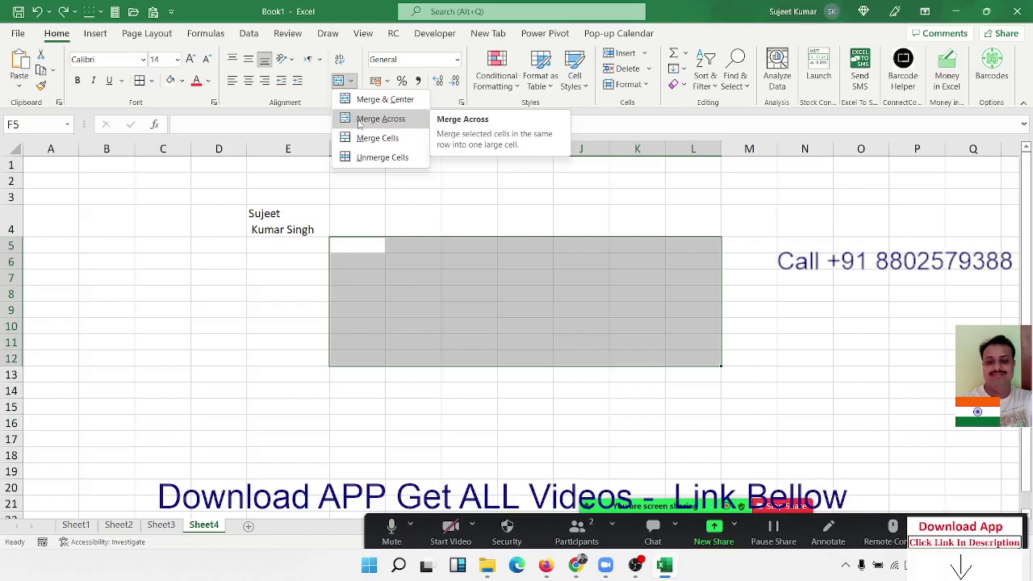
click(359, 121)
click(375, 246)
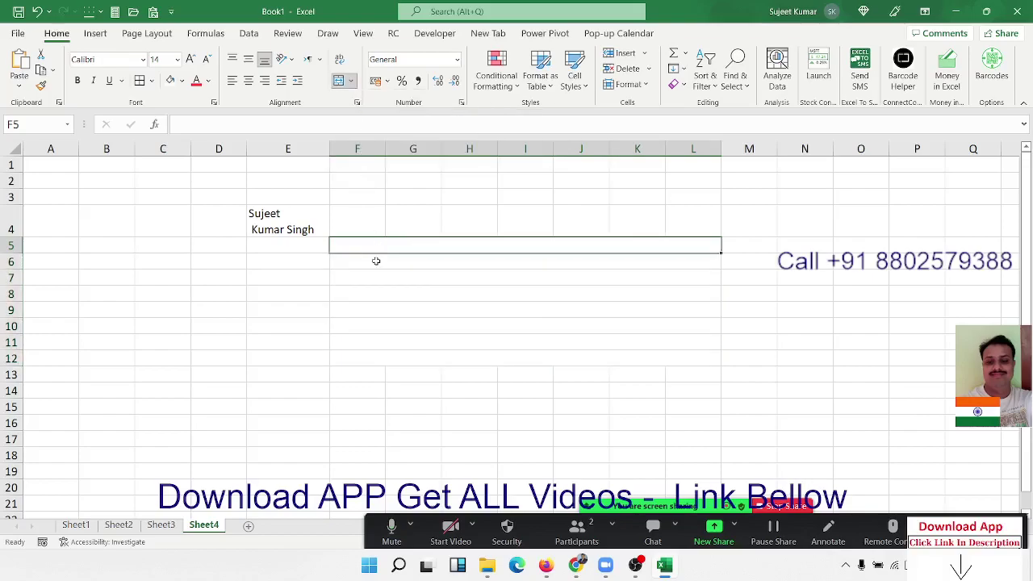
click(376, 261)
click(376, 275)
click(372, 291)
click(372, 307)
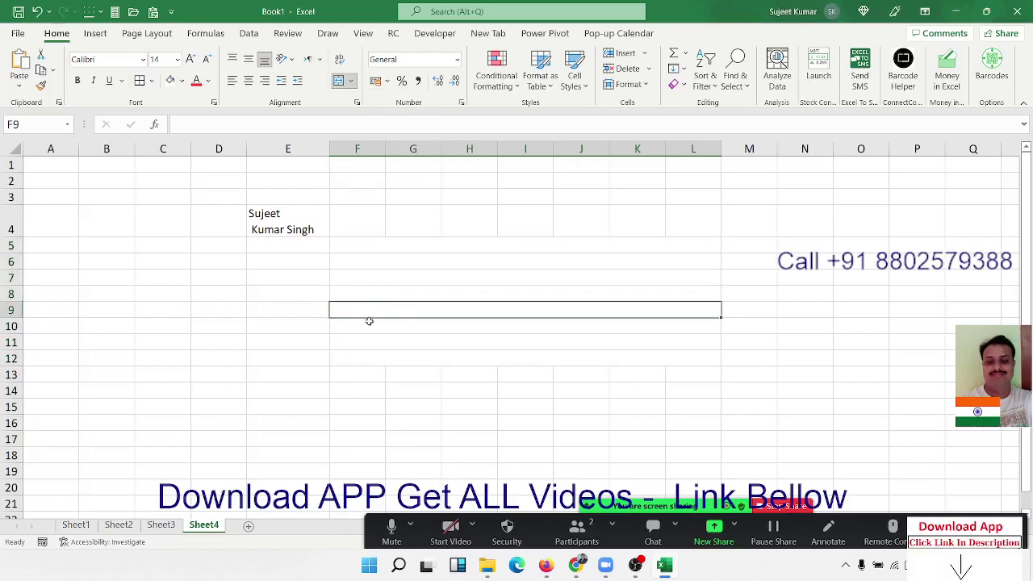
click(368, 325)
click(365, 342)
click(363, 373)
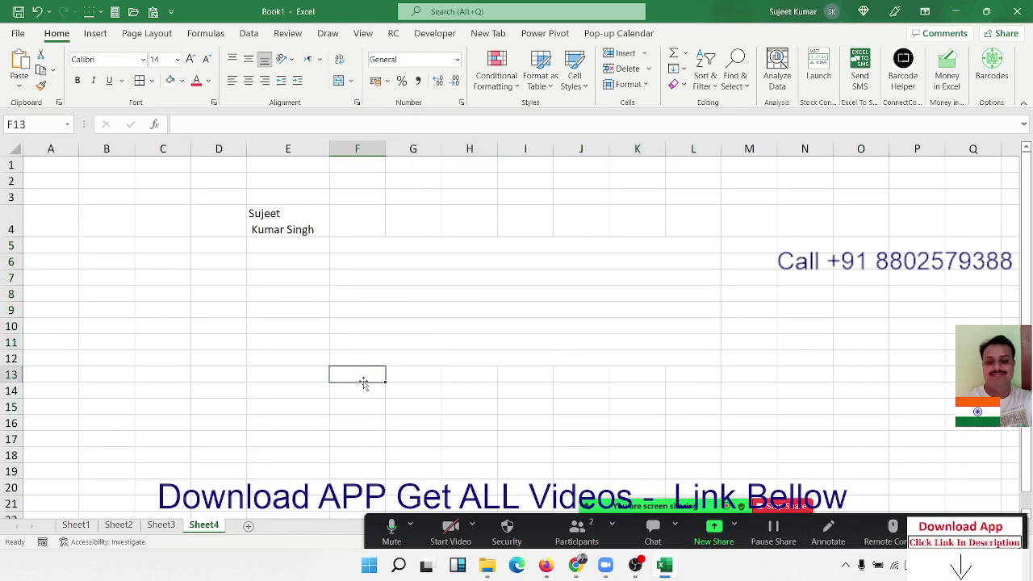
click(361, 354)
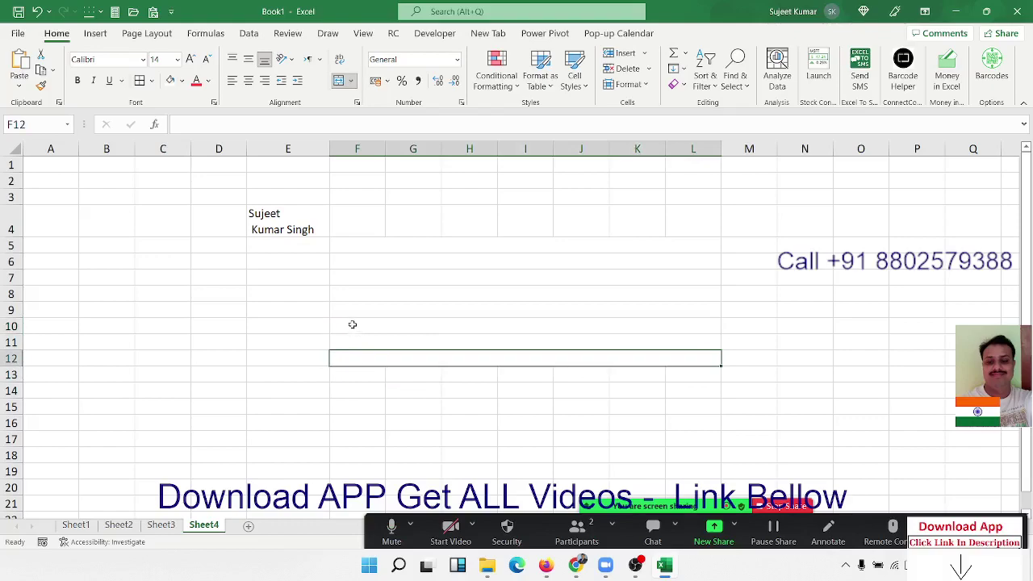
click(398, 294)
click(403, 275)
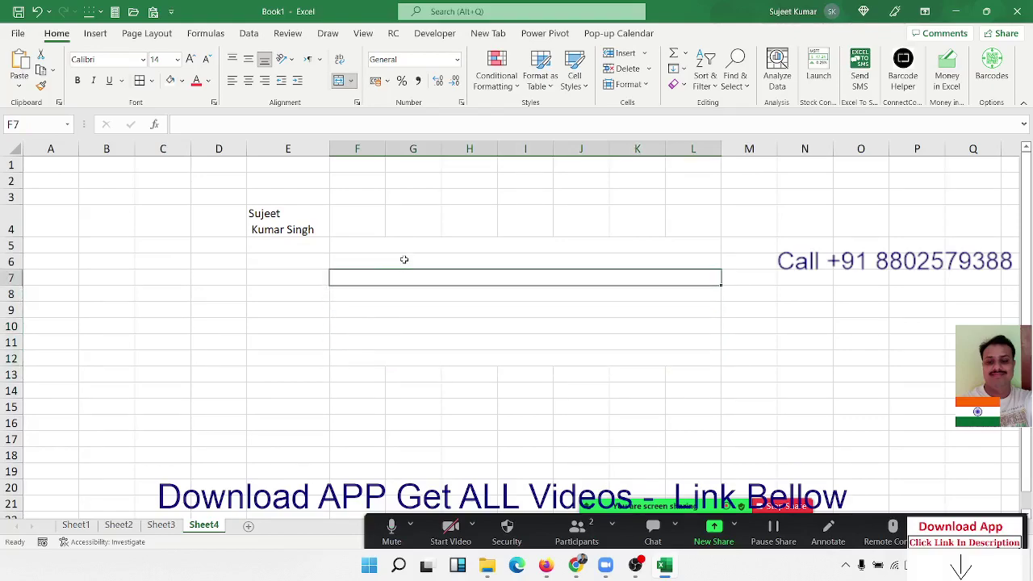
click(396, 260)
click(391, 243)
click(171, 439)
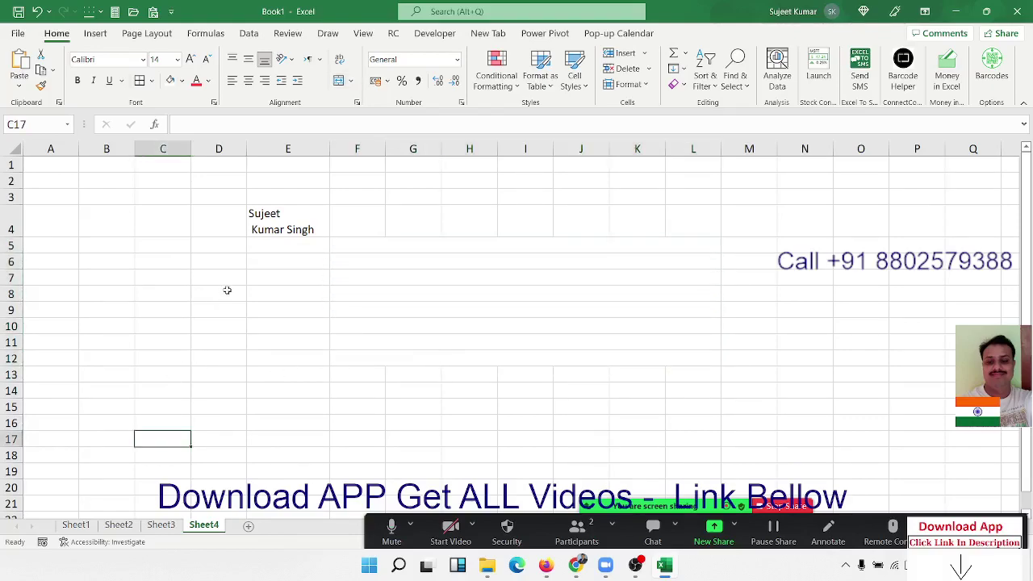
click(460, 103)
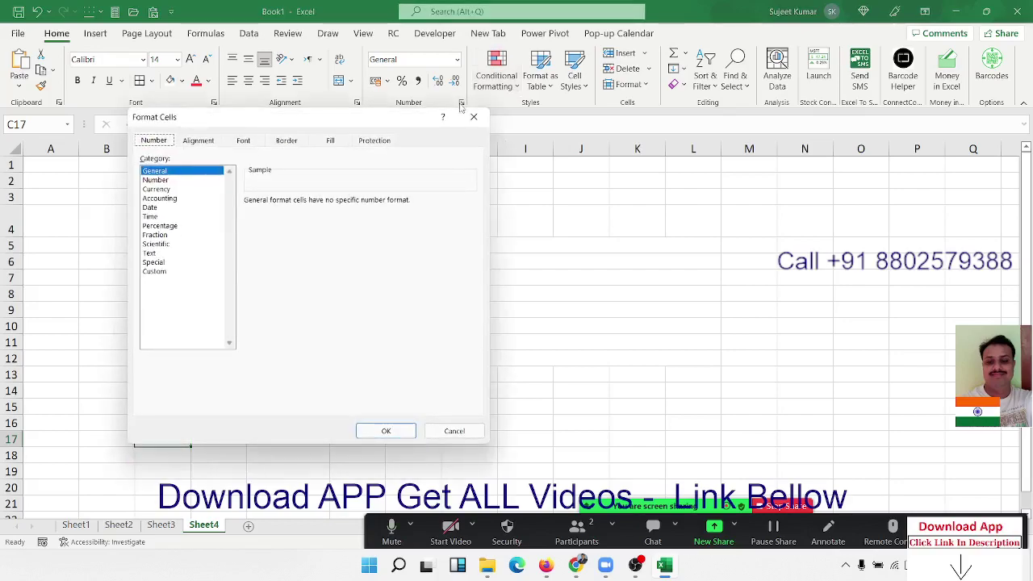
click(190, 180)
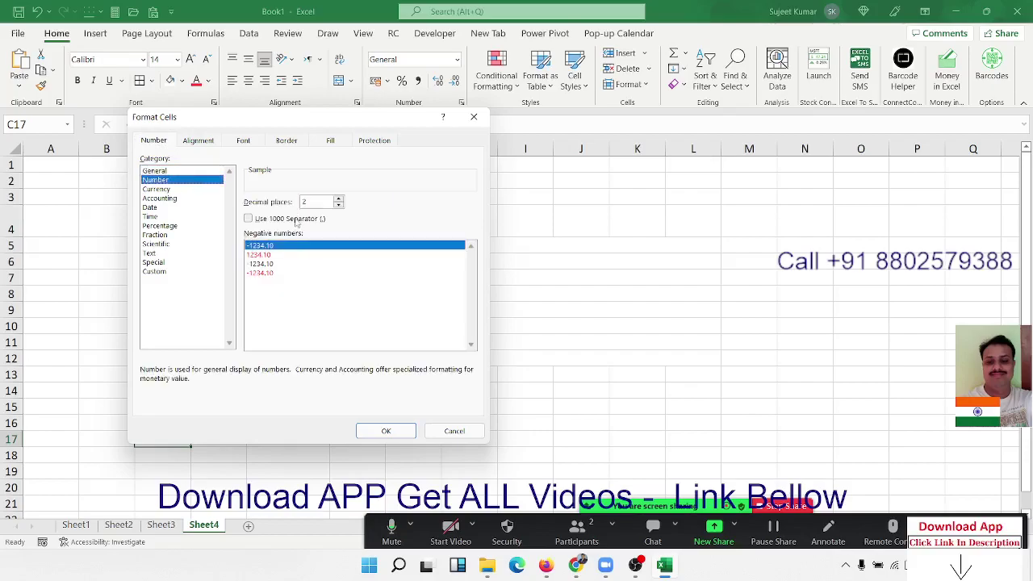
double_click(298, 202)
mouse_move(295, 125)
mouse_down()
mouse_move(574, 134)
mouse_move(574, 97)
mouse_up()
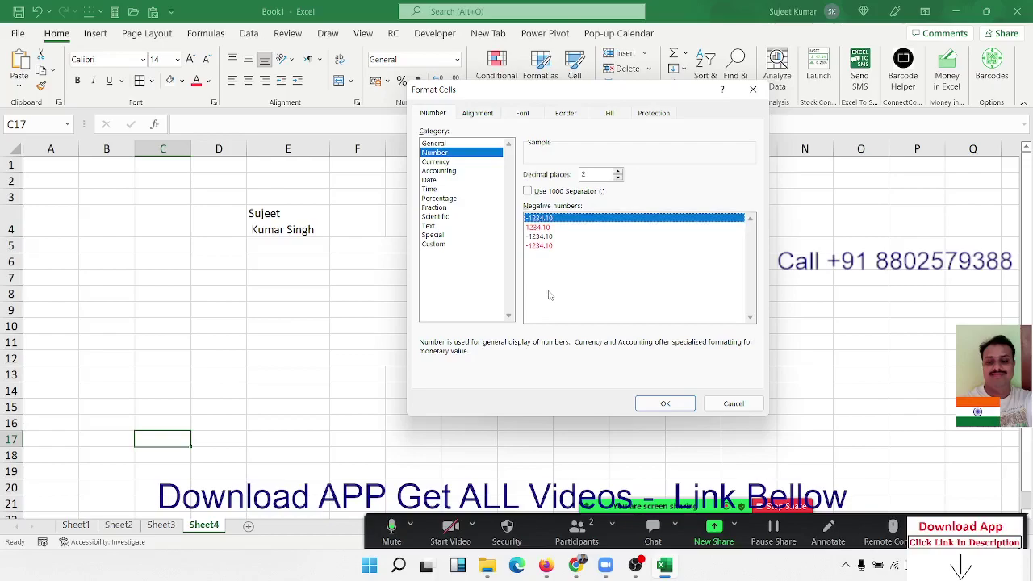
click(538, 227)
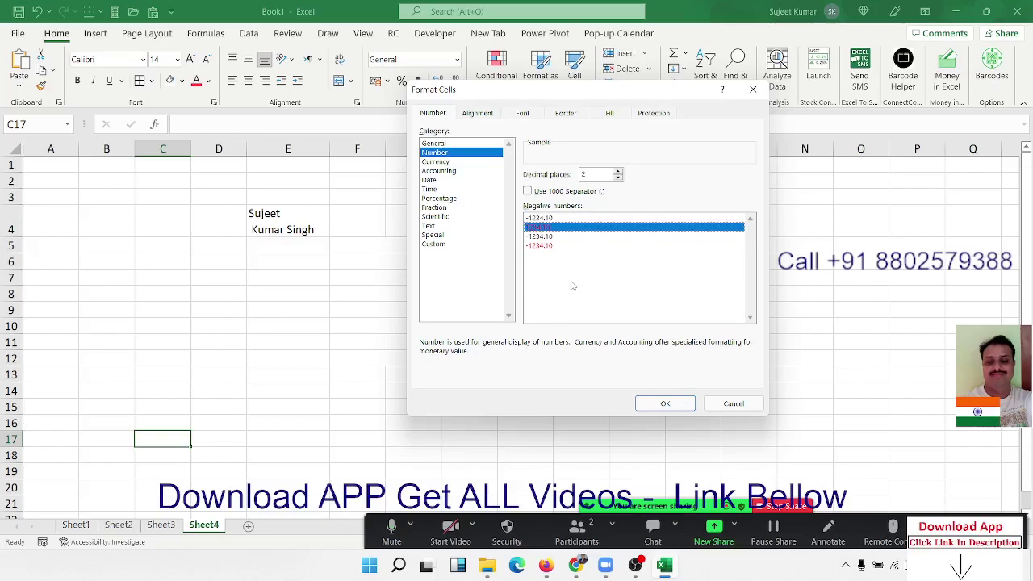
click(562, 237)
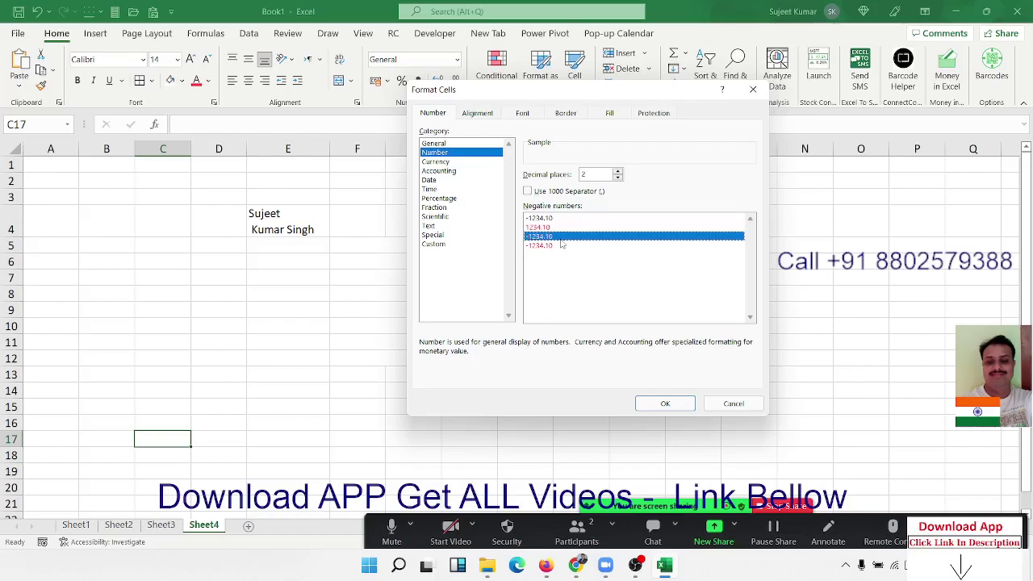
click(556, 246)
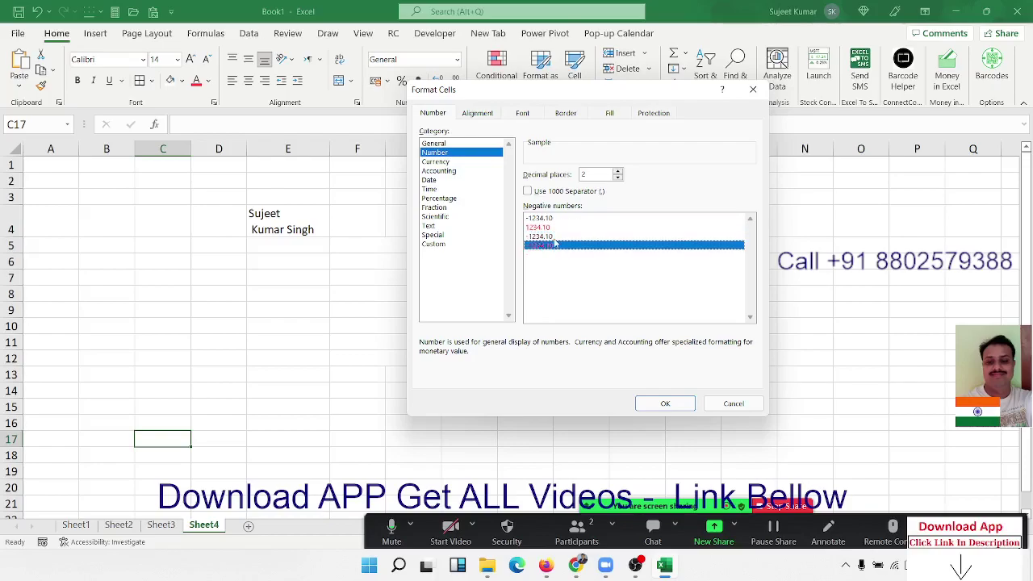
click(555, 230)
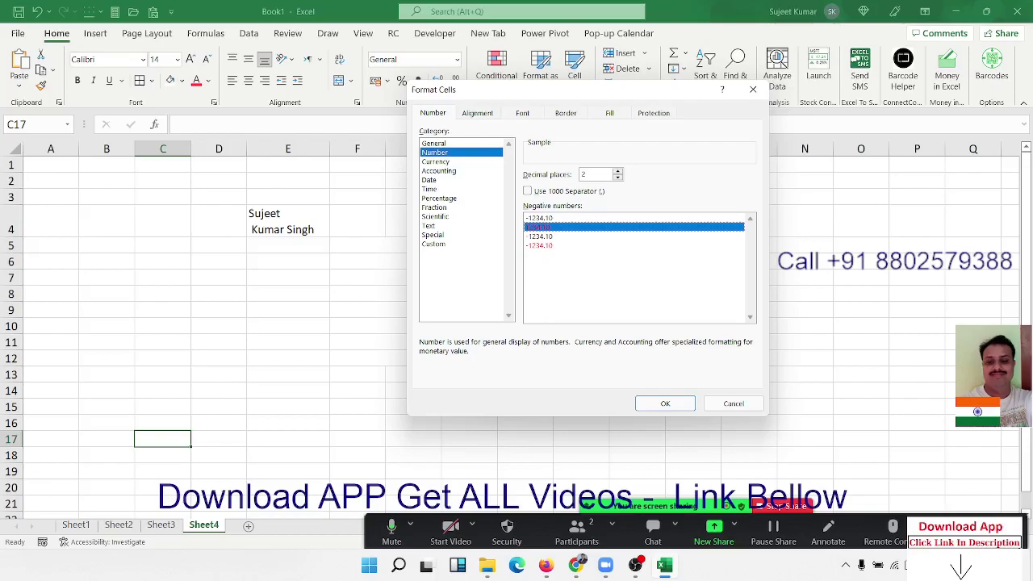
click(529, 237)
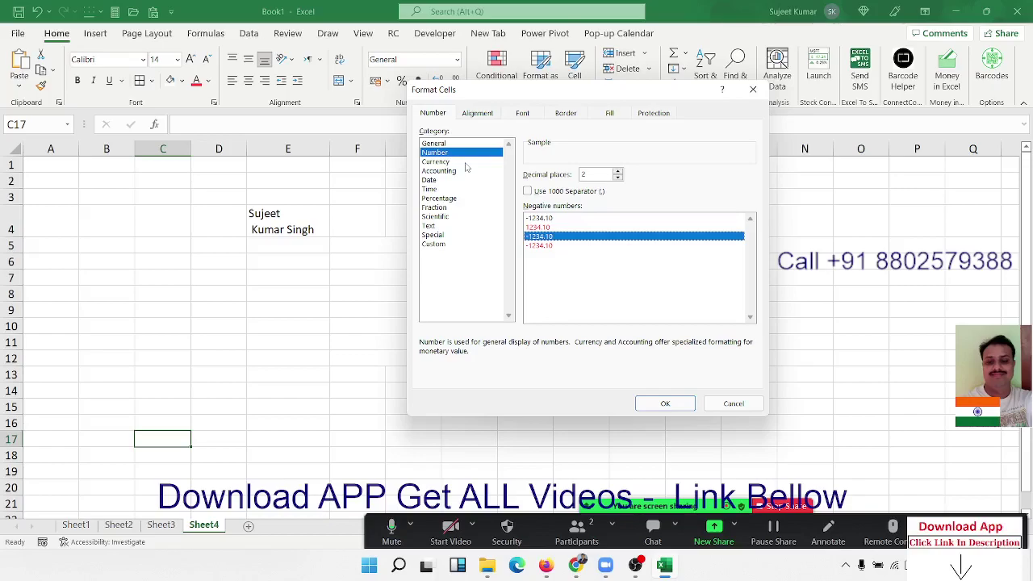
click(466, 164)
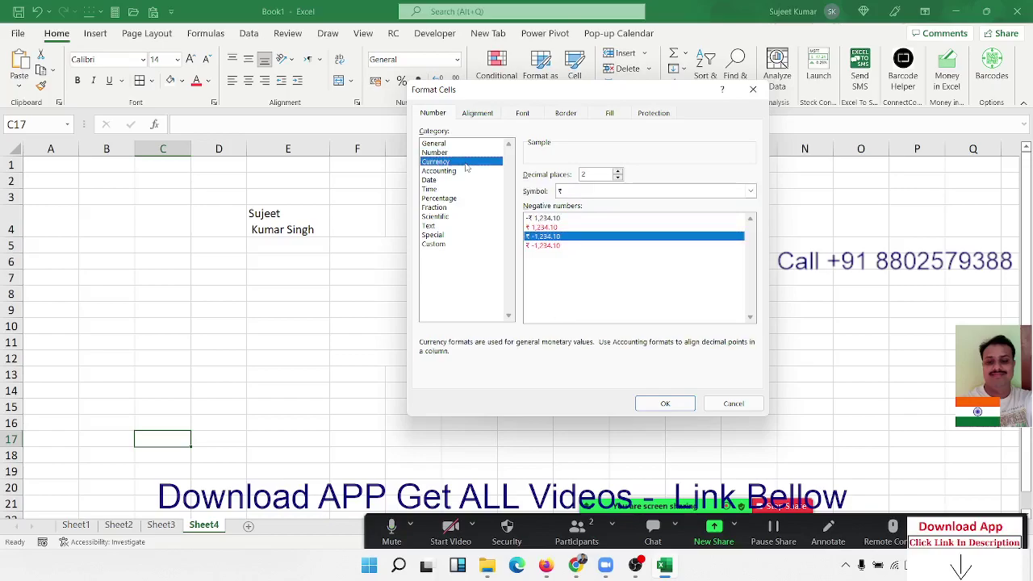
click(564, 190)
scroll(601, 299, down, 2)
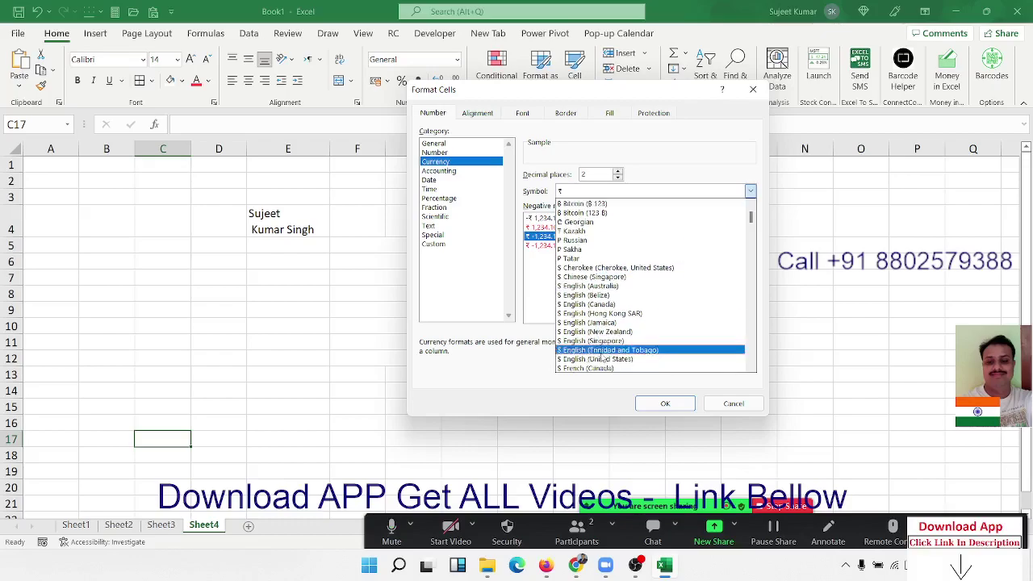
scroll(606, 343, down, 2)
scroll(606, 339, down, 3)
scroll(606, 323, down, 3)
scroll(607, 306, down, 2)
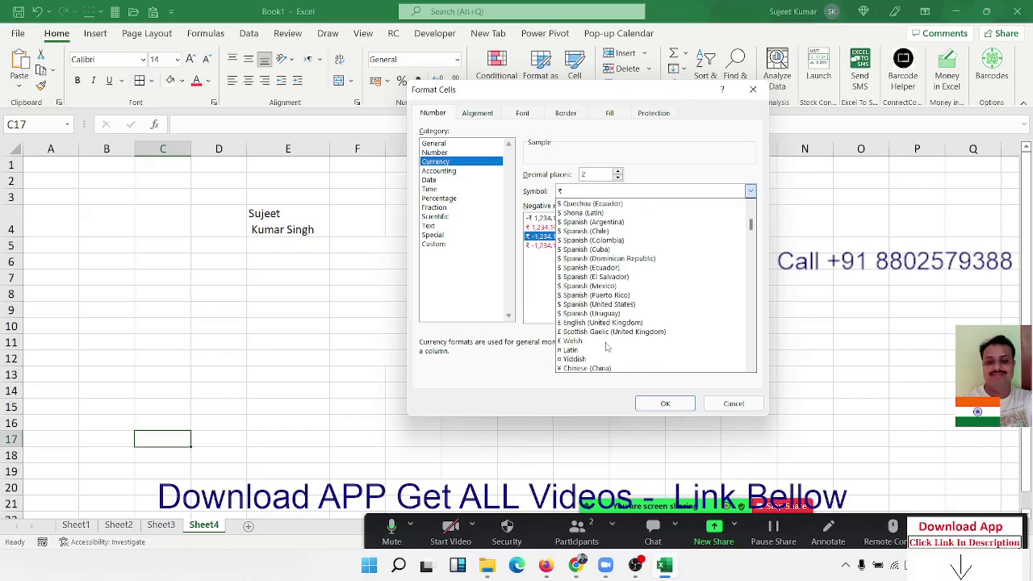
mouse_move(750, 227)
mouse_down()
mouse_move(752, 363)
mouse_move(751, 214)
mouse_up()
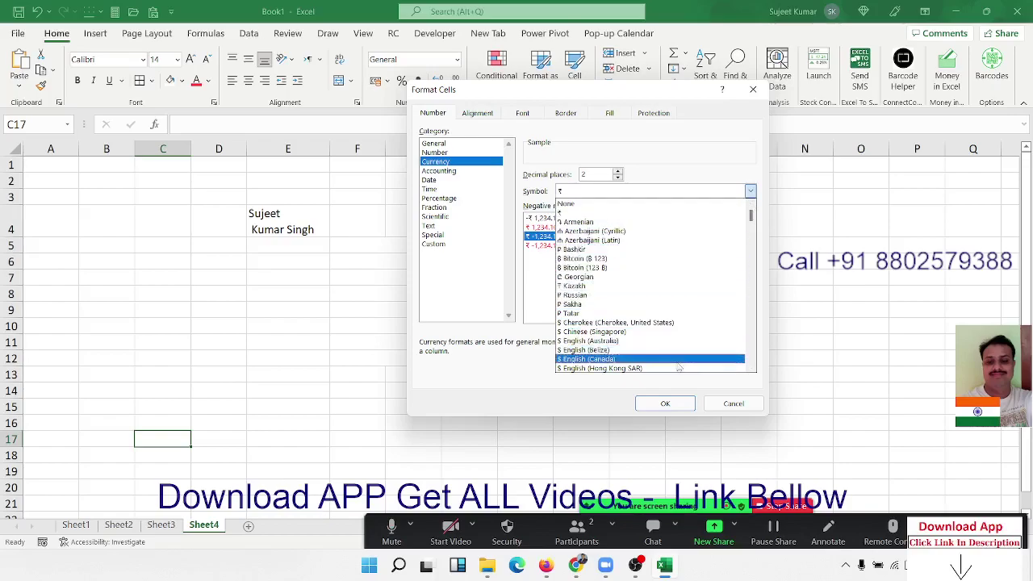
click(445, 172)
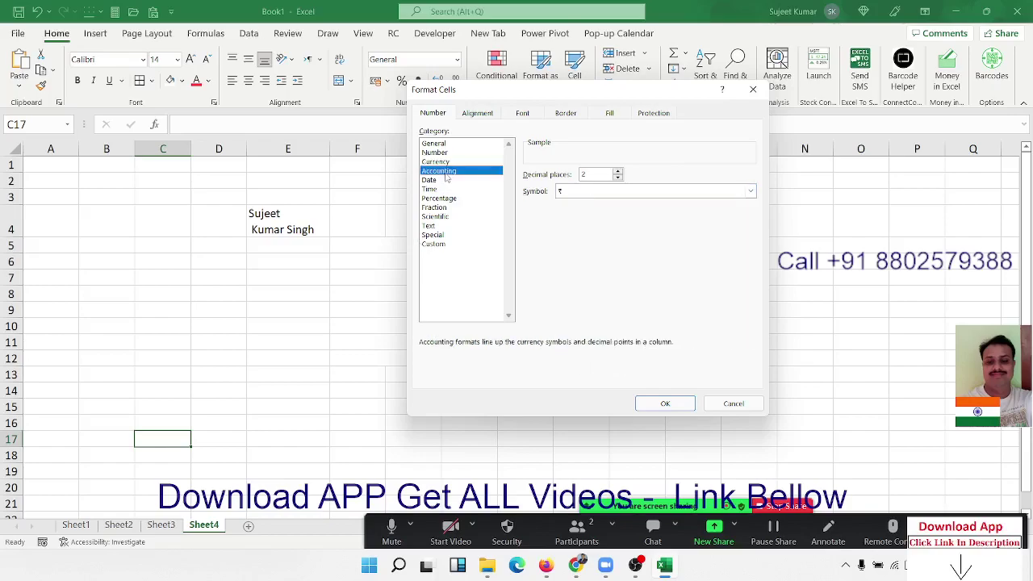
click(572, 195)
click(572, 197)
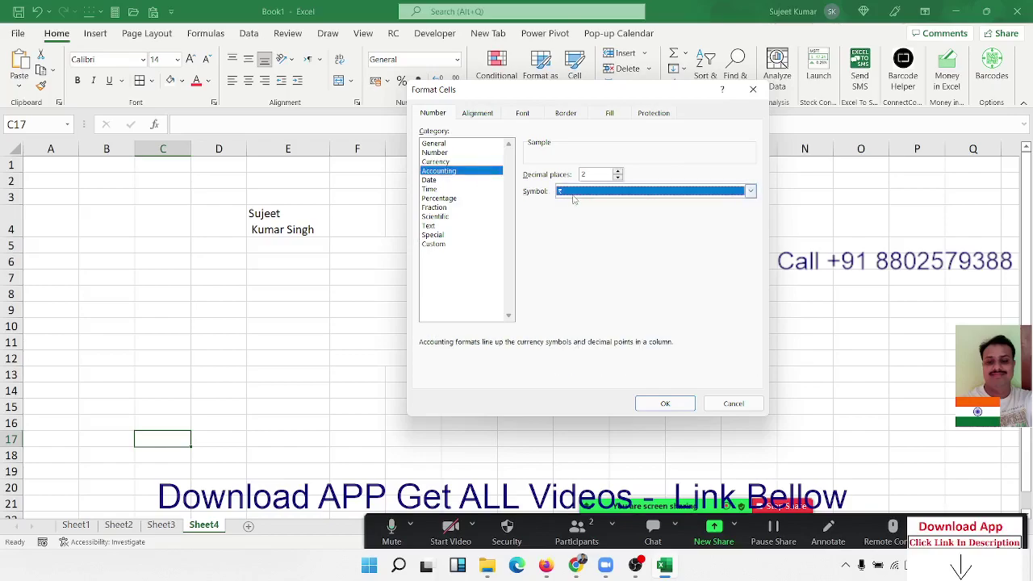
key(Escape)
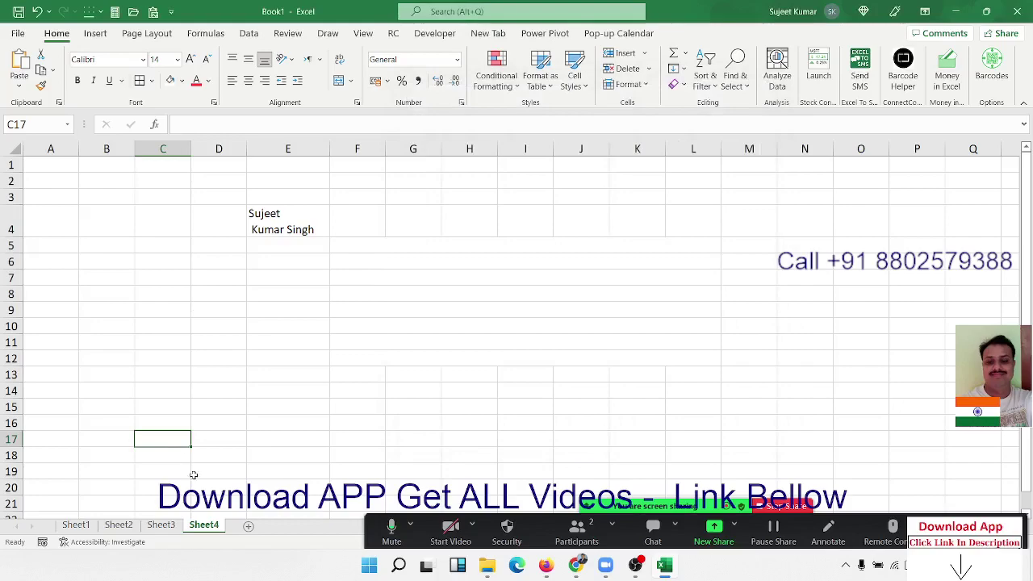
- Add Sheet5 and enter =RANDBETWEEN(0,9) in cell A1
click(249, 525)
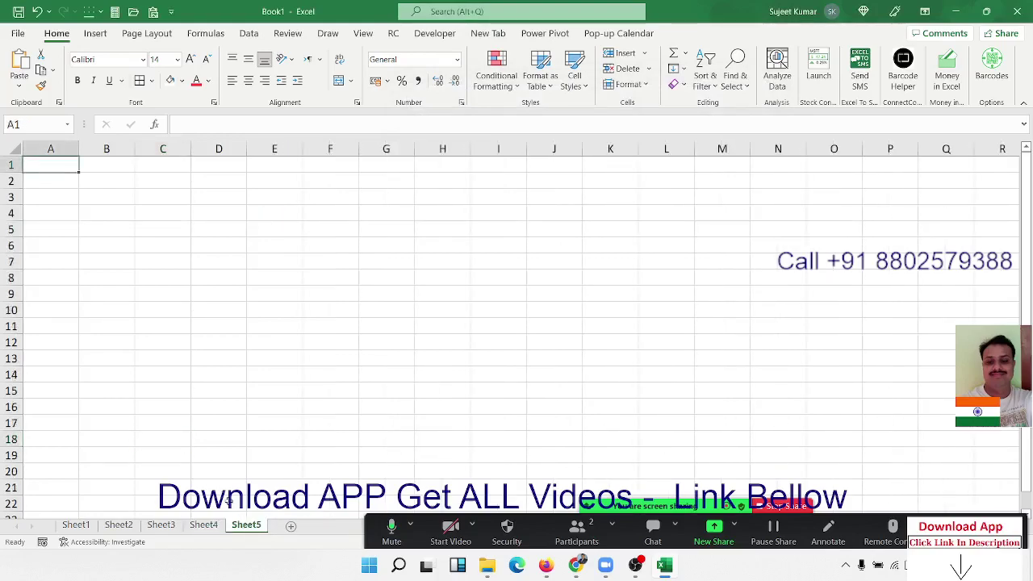
text(=ra)
key(Down)
key(Down)
key(Down)
key(Tab)
text(10)
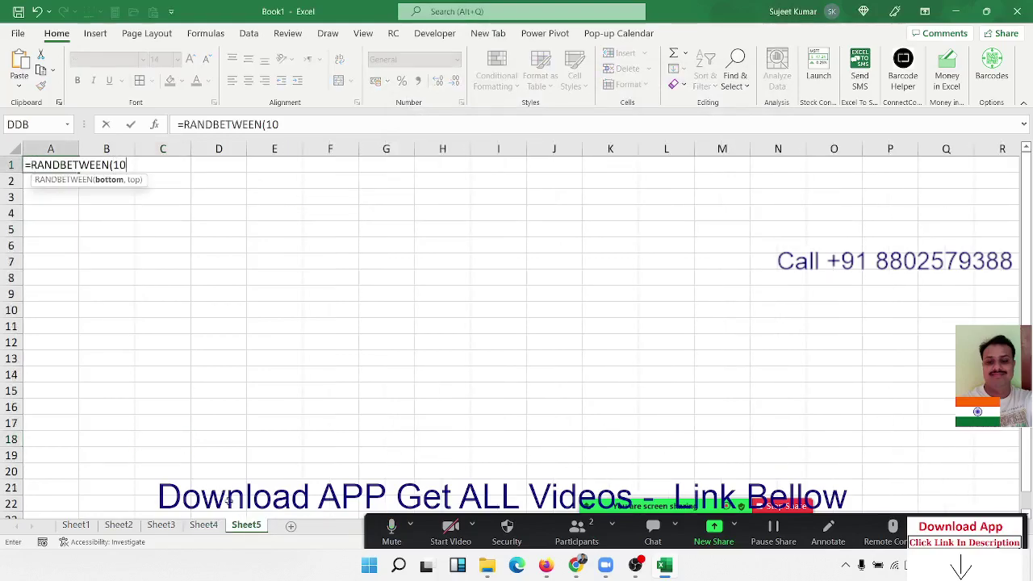
key(BackSpace)
key(BackSpace)
text(0,90)
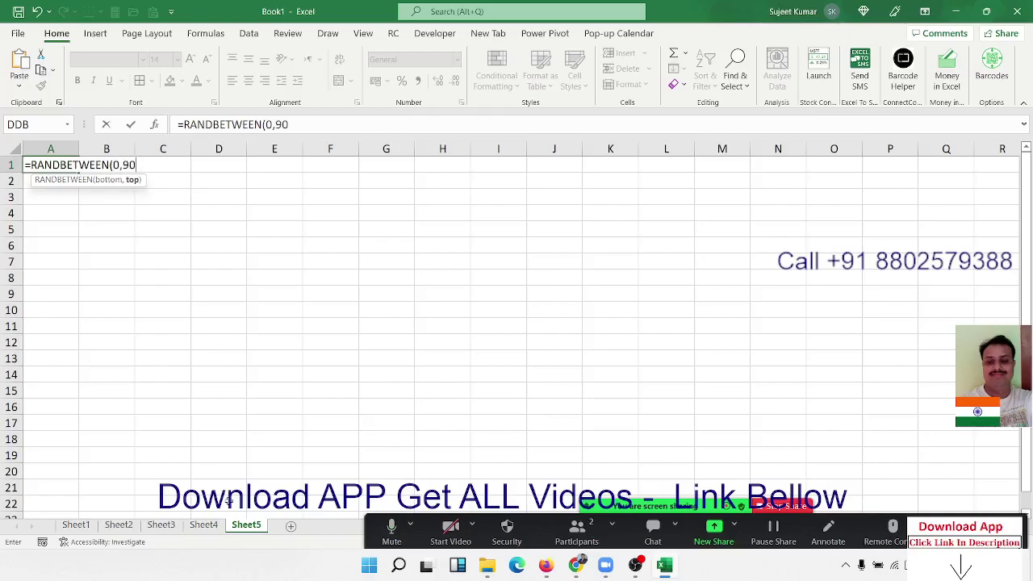
key(BackSpace)
key(Return)
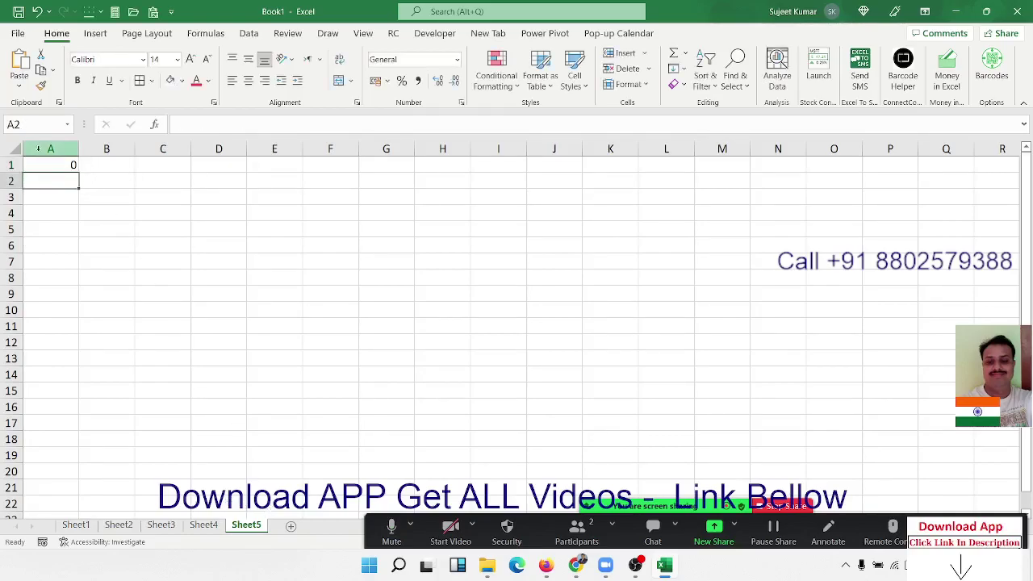
- Fill the A1 formula across and down through A1:M20 with Ctrl+R and Ctrl+D
mouse_move(46, 165)
mouse_down()
mouse_move(223, 261)
mouse_move(749, 477)
mouse_up()
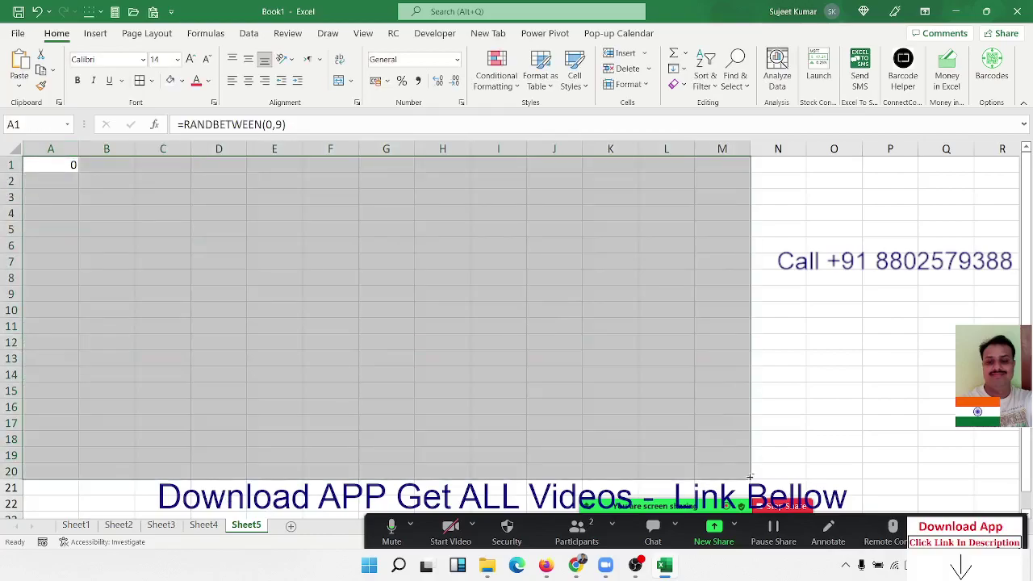
key(ctrl+r)
key(ctrl+d)
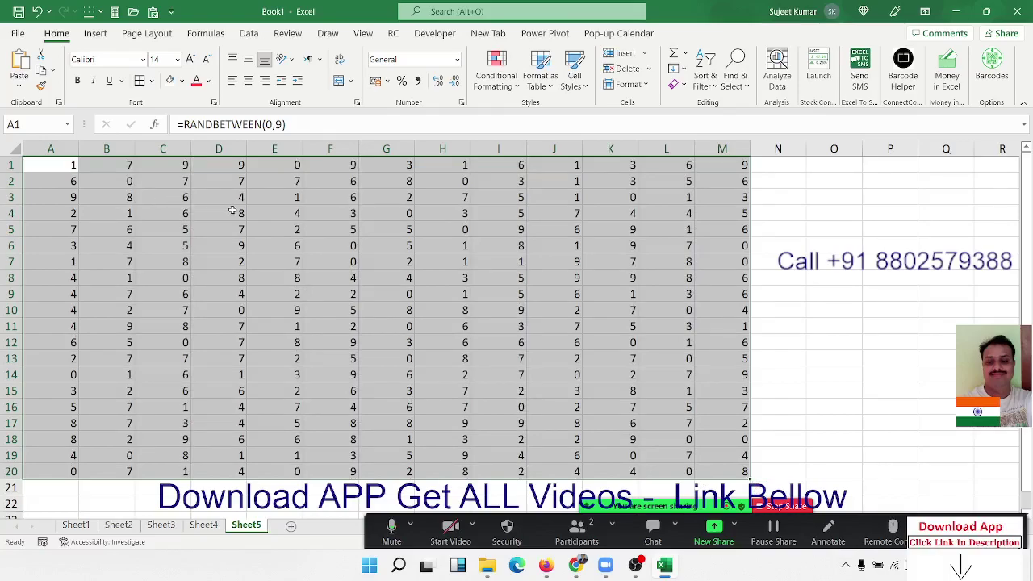
- Apply Accounting format with Symbol None to A1:M20, then check B2 shows a dash for zero
click(461, 103)
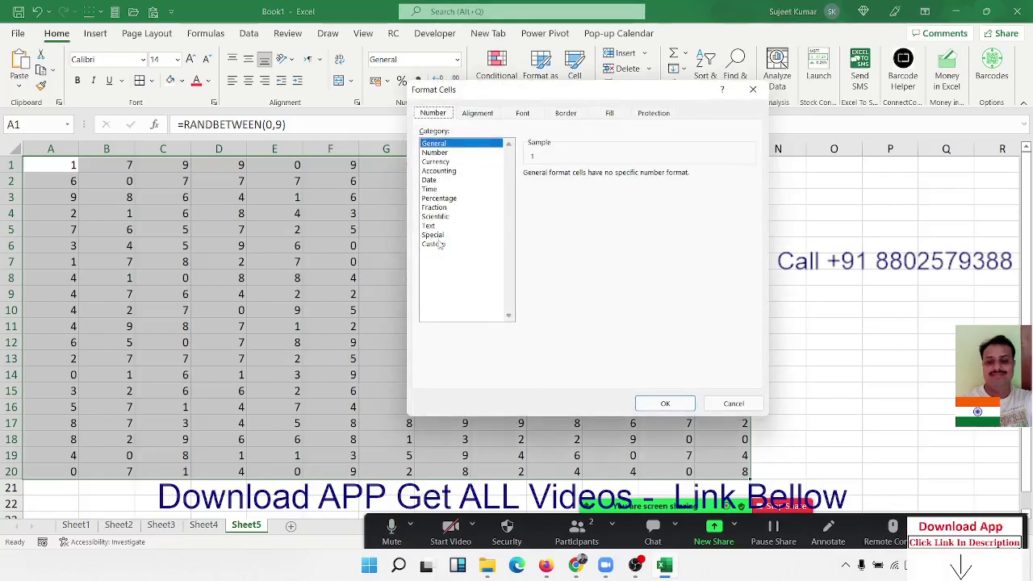
click(440, 171)
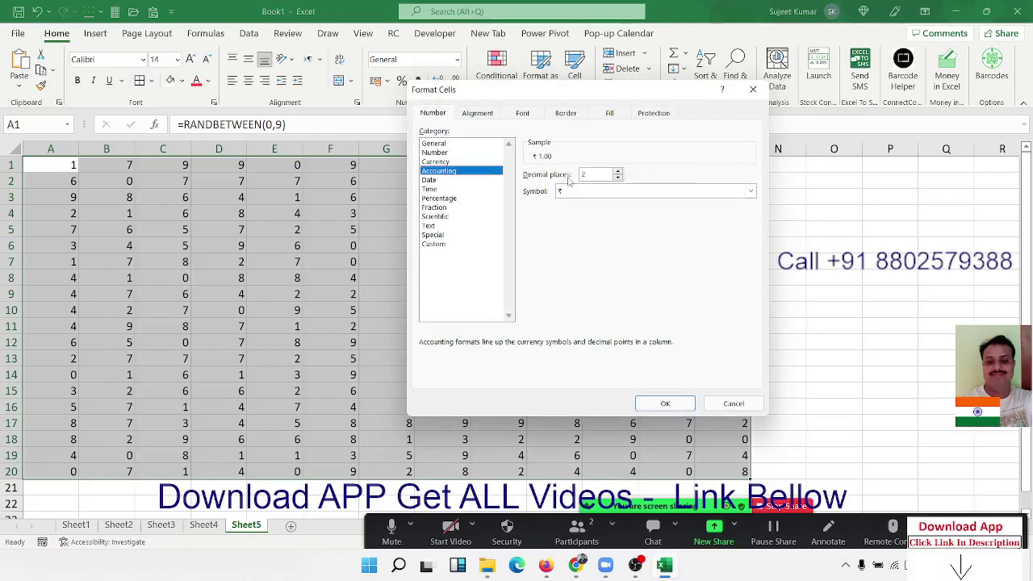
click(582, 192)
click(581, 204)
click(658, 405)
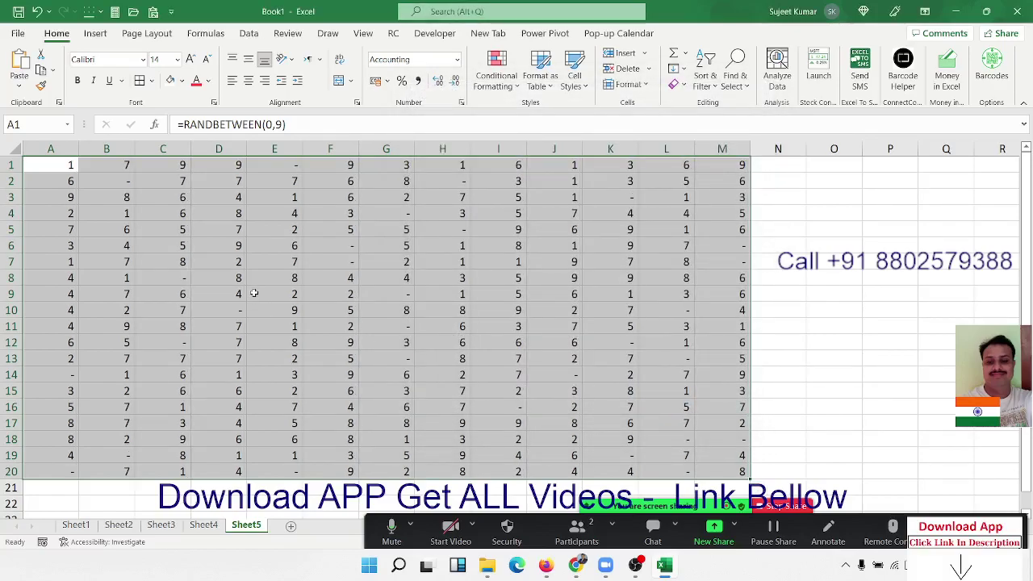
click(107, 167)
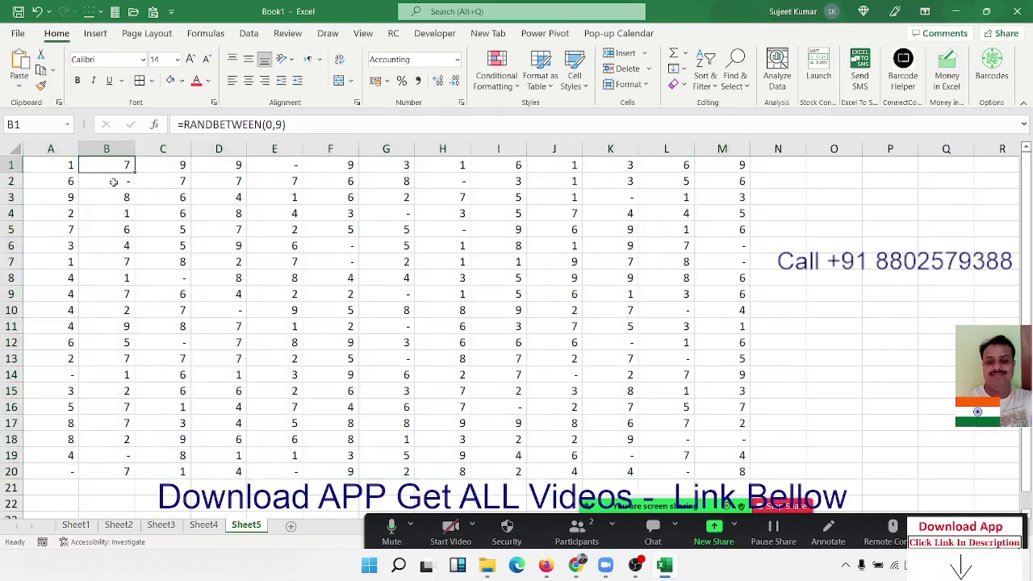
click(114, 187)
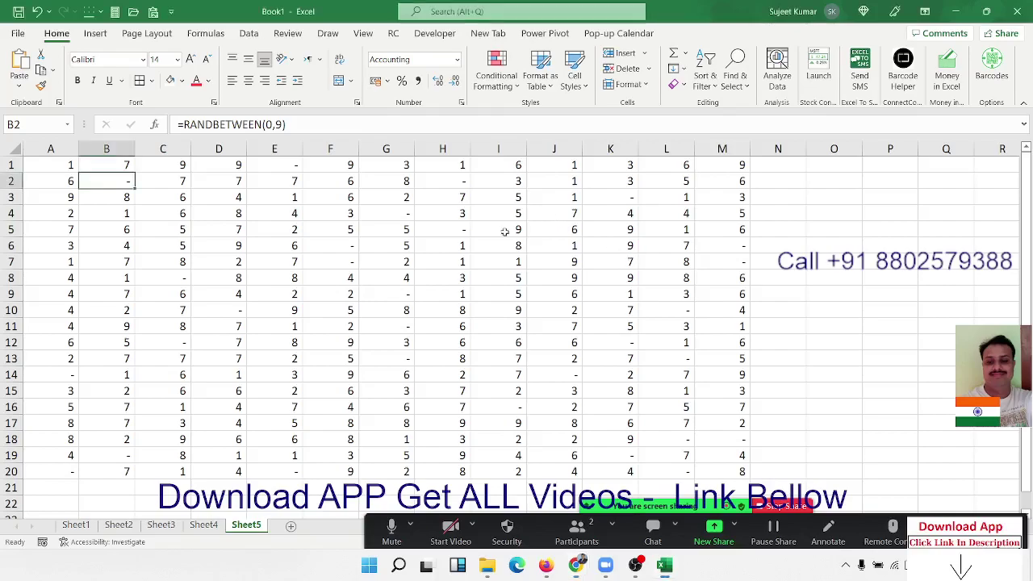
- On Sheet4, select E18:E19 and bring up the Date number formats
click(217, 530)
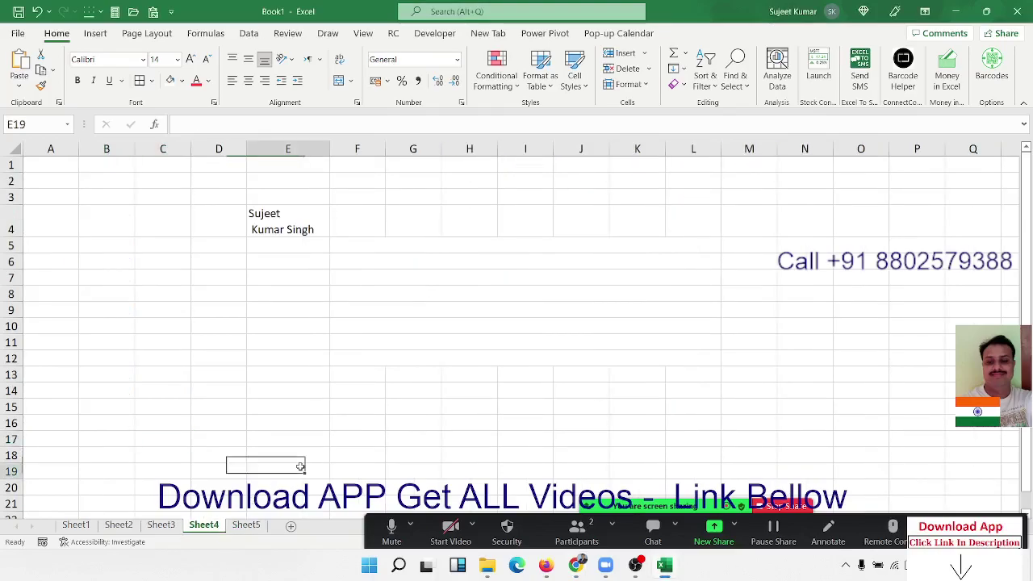
drag(300, 468, 294, 455)
click(461, 103)
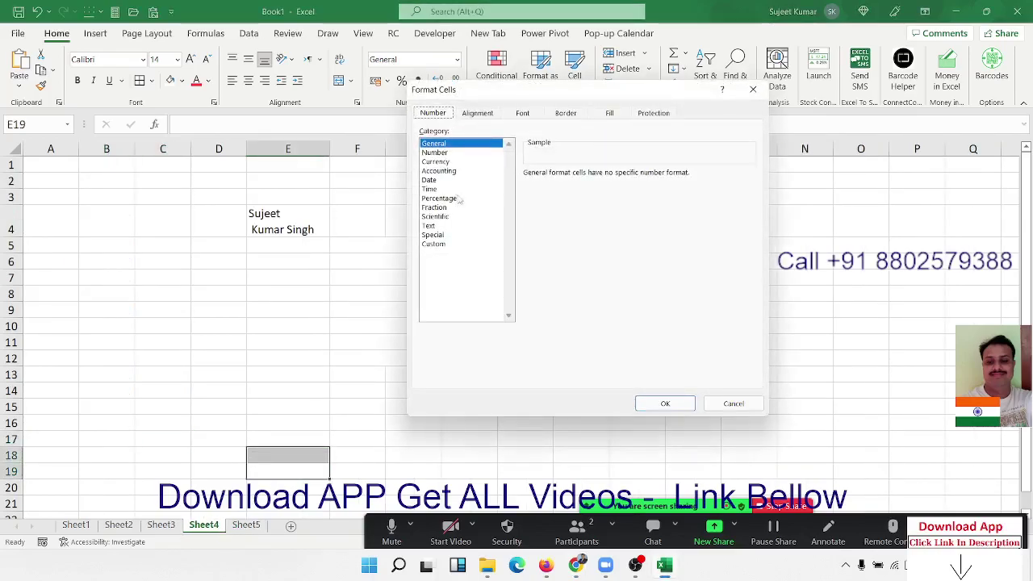
click(431, 180)
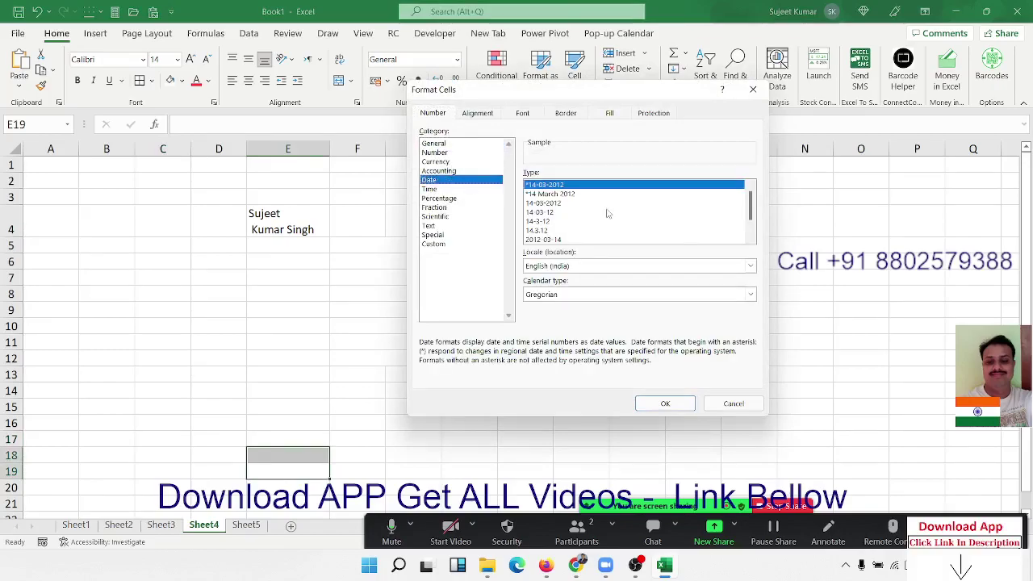
- Browse the Date format's locale list, ending on Icelandic
click(670, 268)
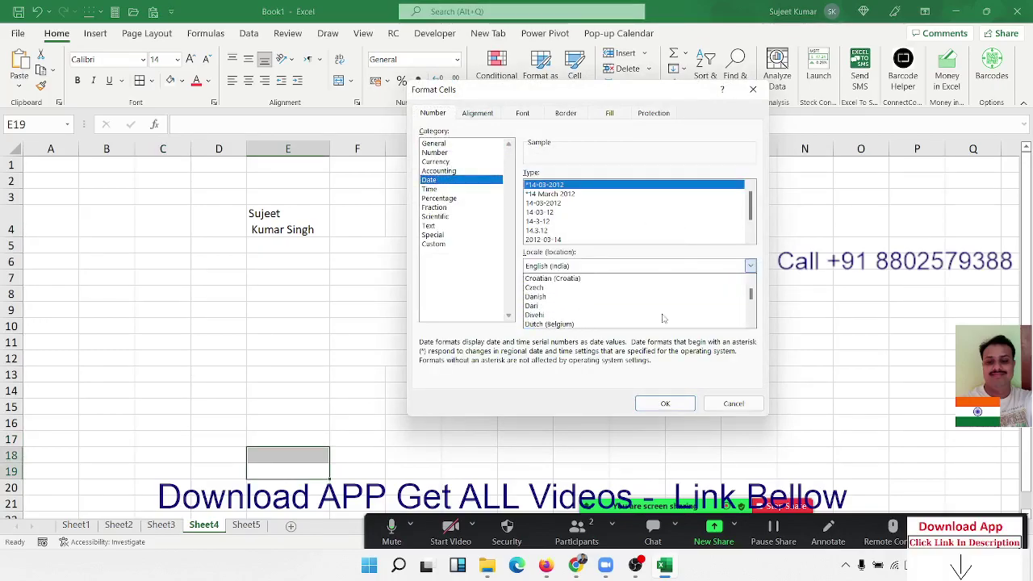
scroll(662, 318, up, 3)
scroll(661, 318, down, 3)
scroll(662, 318, up, 2)
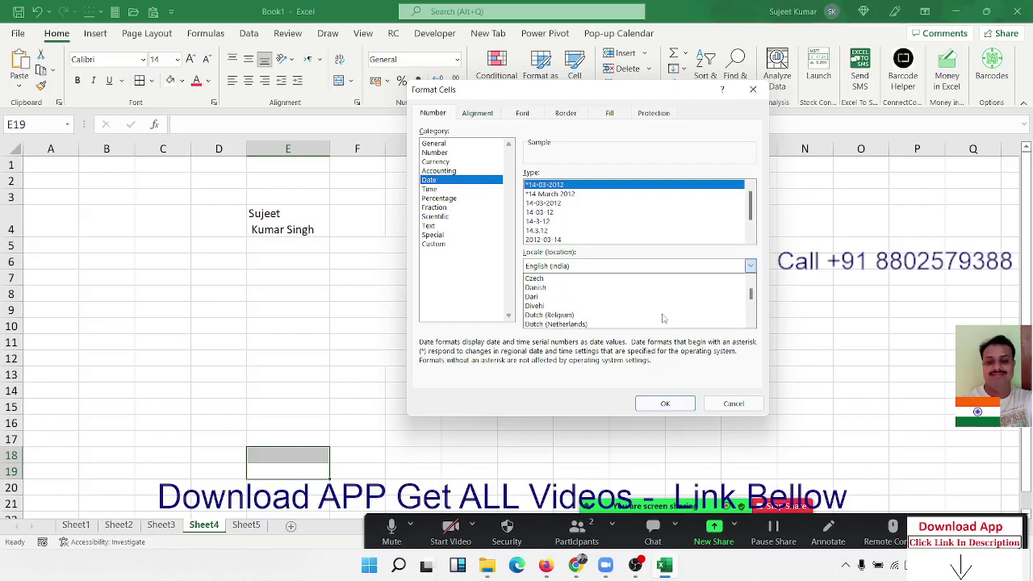
scroll(662, 318, up, 2)
scroll(661, 318, up, 2)
scroll(662, 318, up, 1)
scroll(662, 318, up, 2)
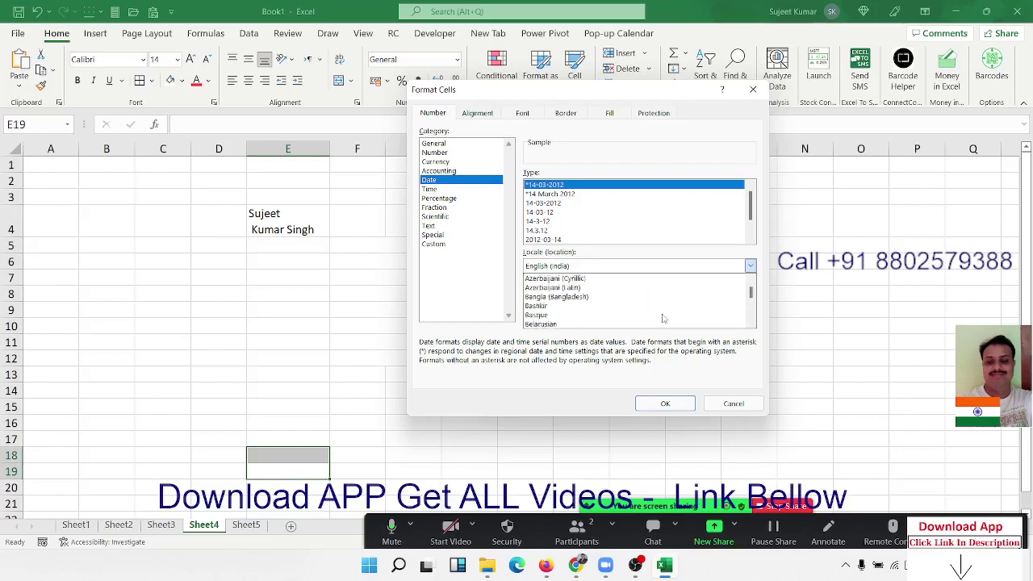
scroll(661, 318, up, 1)
scroll(661, 318, up, 2)
scroll(662, 318, down, 1)
scroll(662, 317, down, 1)
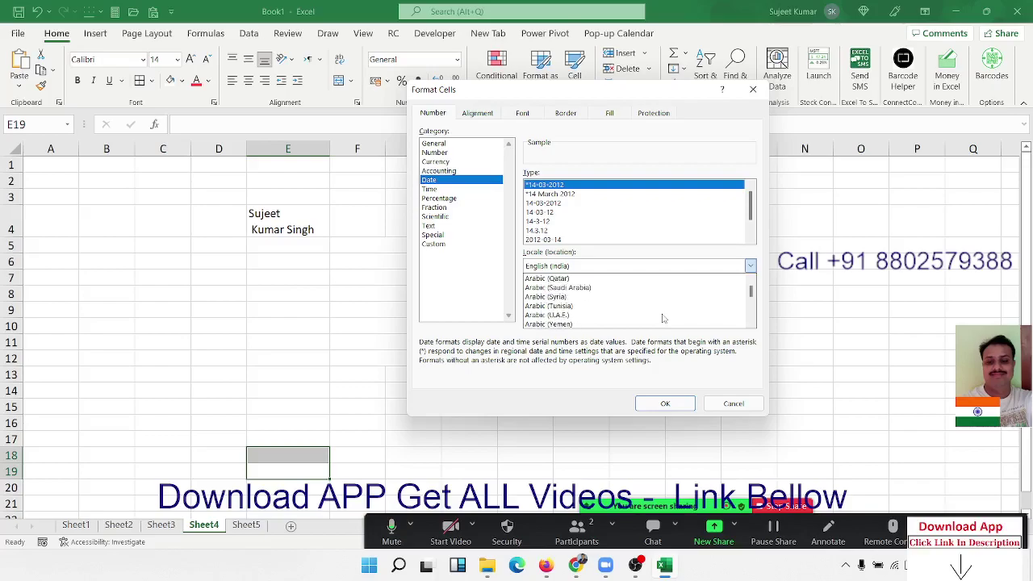
scroll(662, 318, down, 1)
scroll(662, 318, down, 1)
click(592, 354)
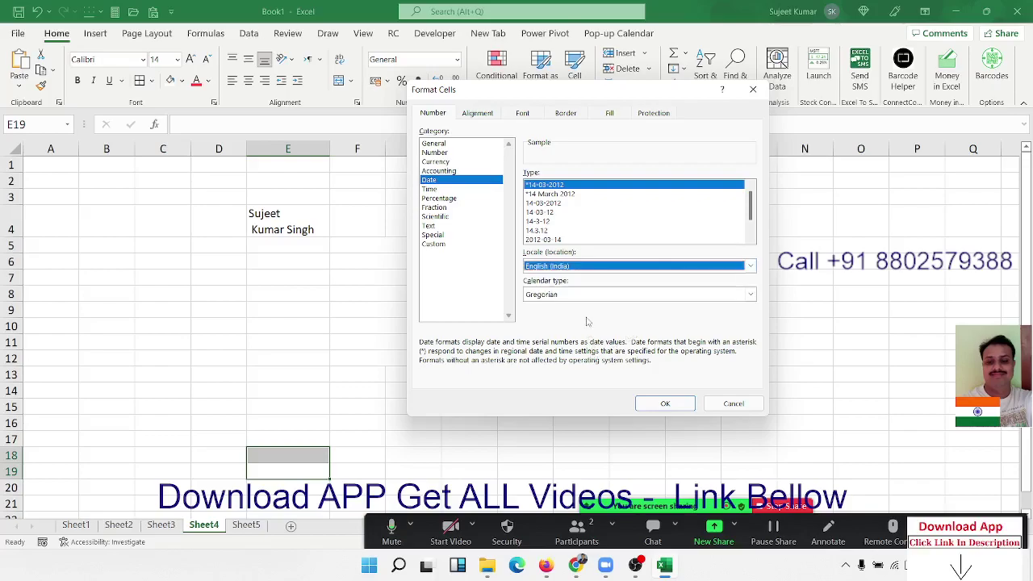
click(524, 269)
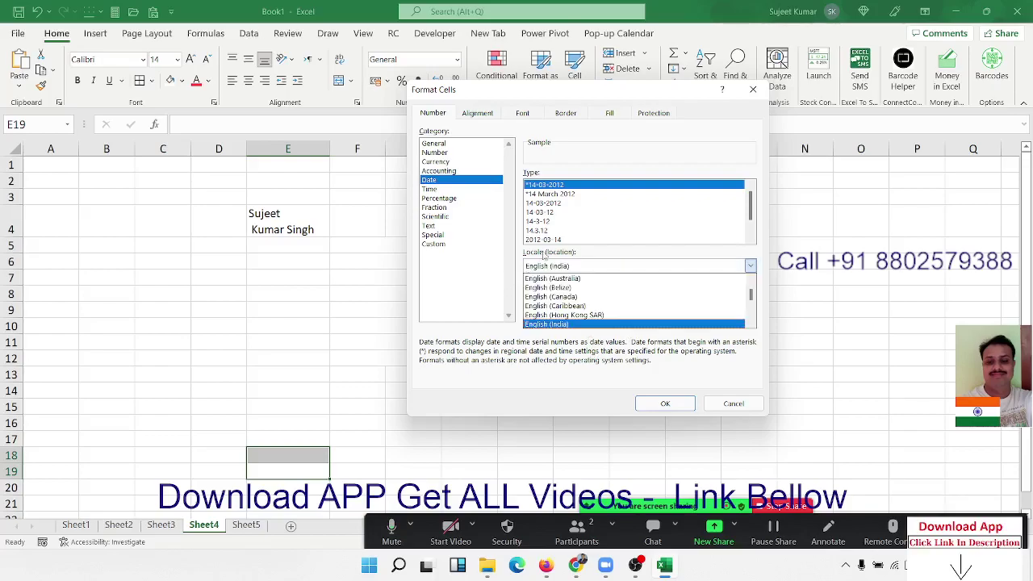
key(h)
key(Down)
key(Down)
key(Down)
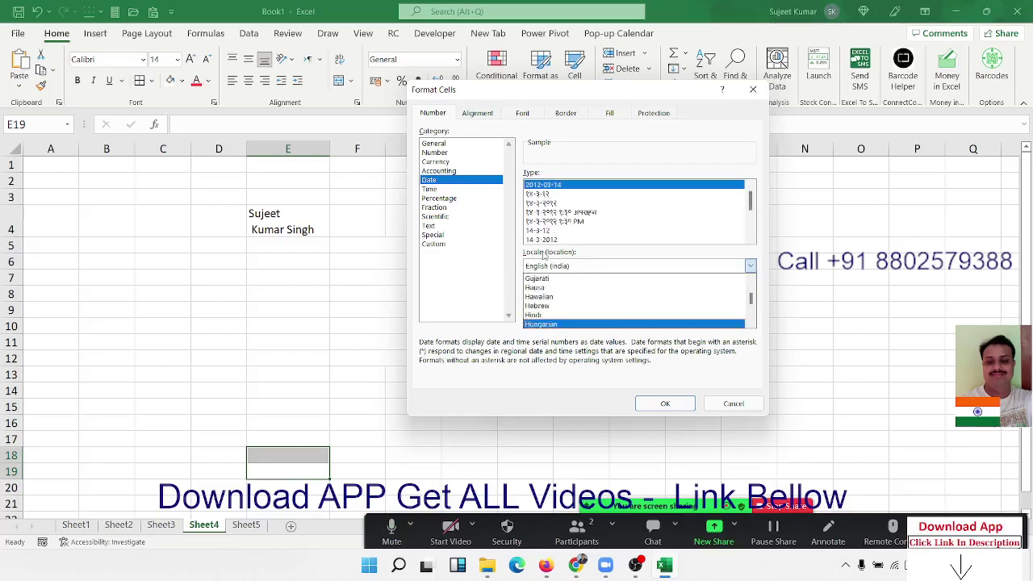
key(Up)
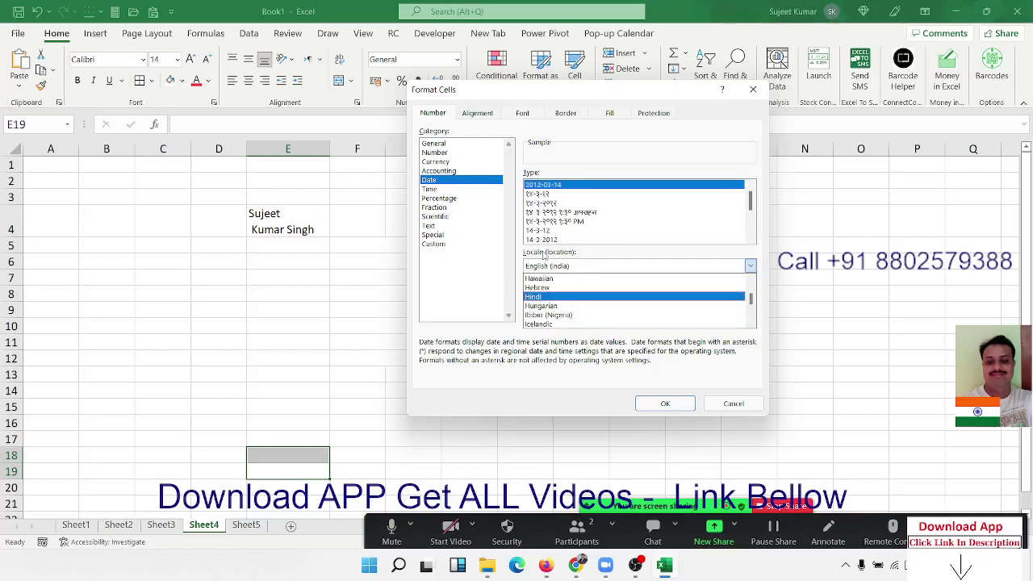
key(Down)
key(Down)
key(Down)
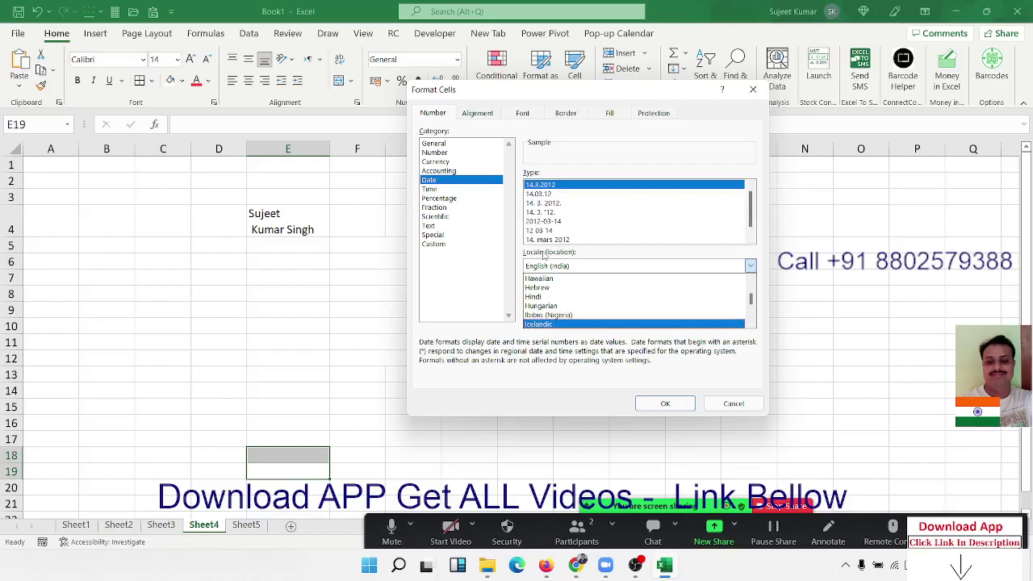
- Apply the Time format with the English (United States) locale to E18:E19
click(441, 192)
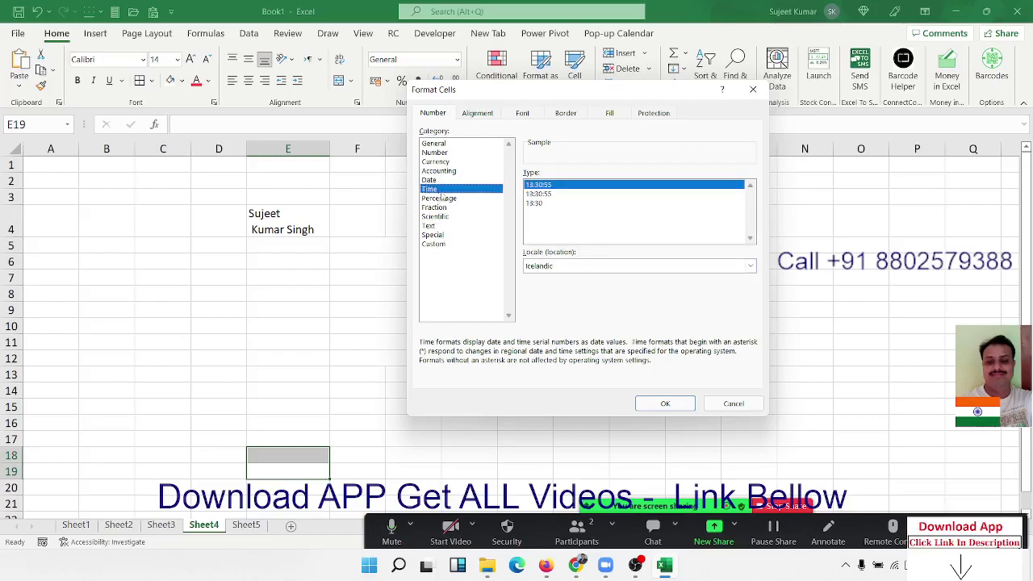
click(562, 268)
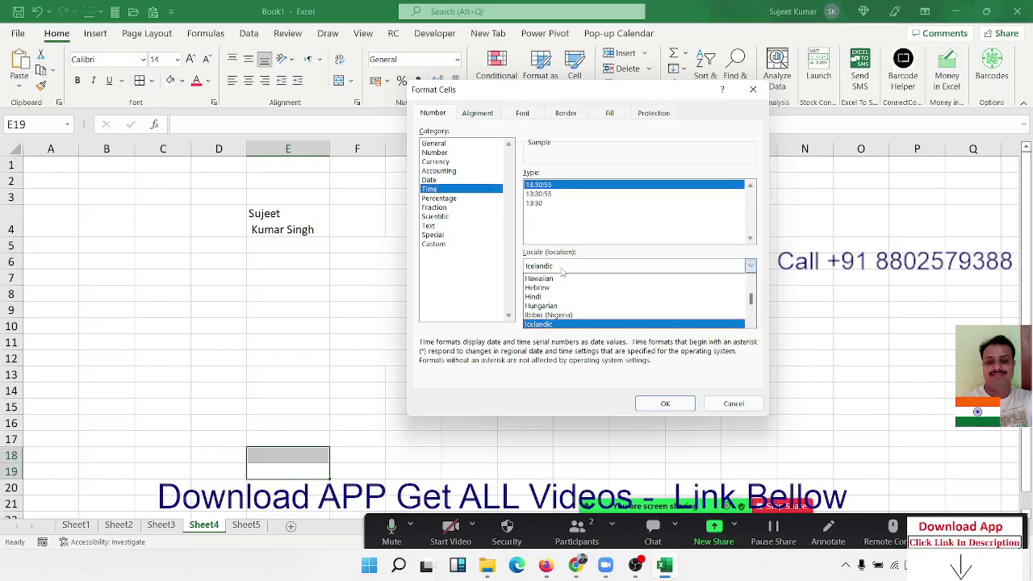
key(u)
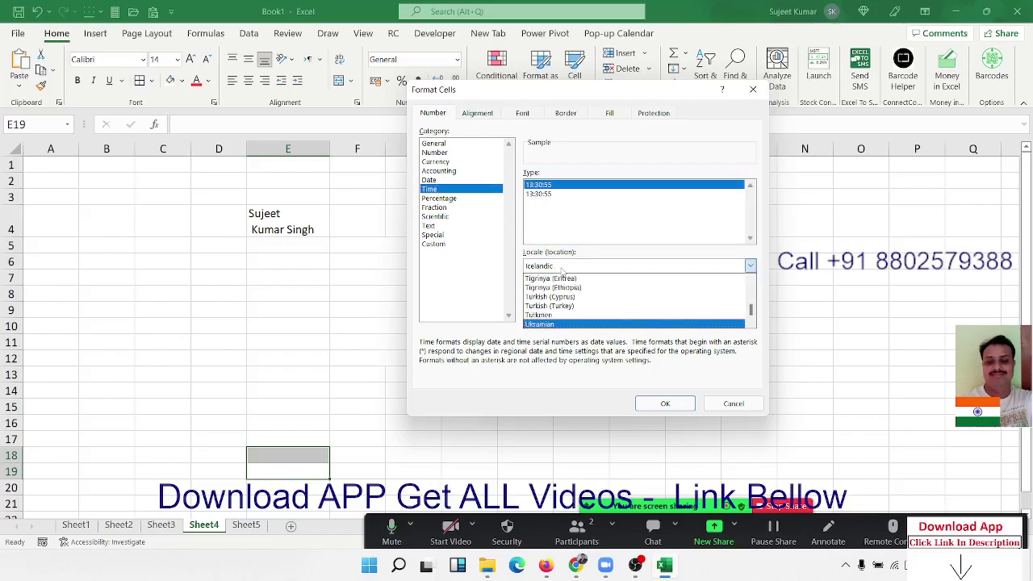
key(Down)
key(Down)
key(Down)
key(Down)
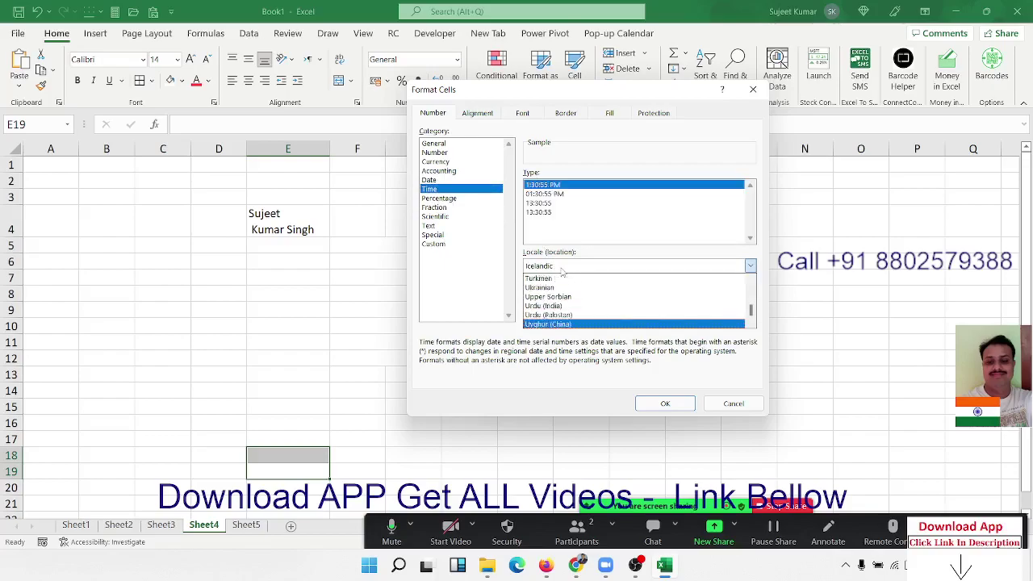
key(Down)
key(Down)
key(Down)
key(Down)
key(Home)
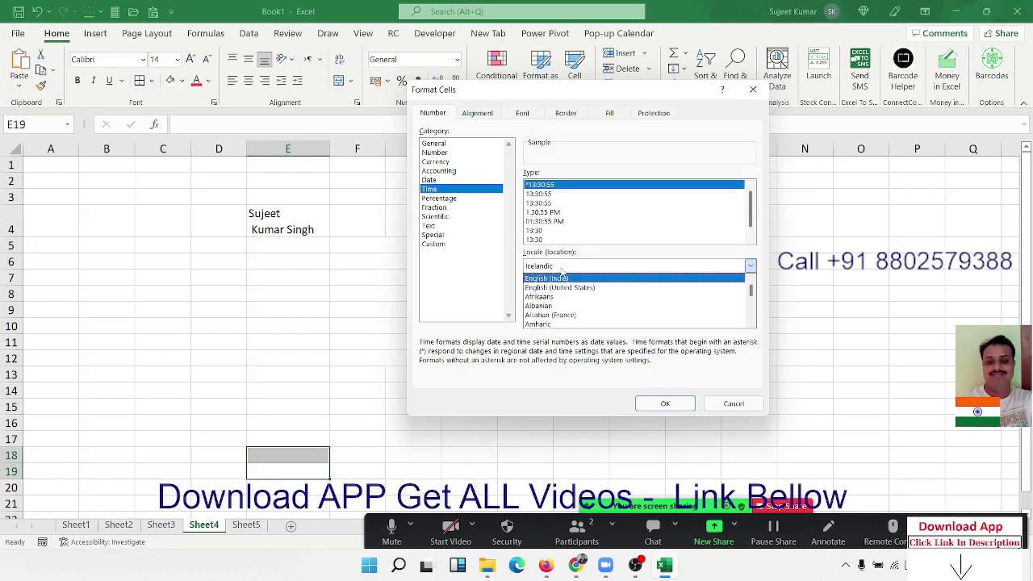
click(567, 287)
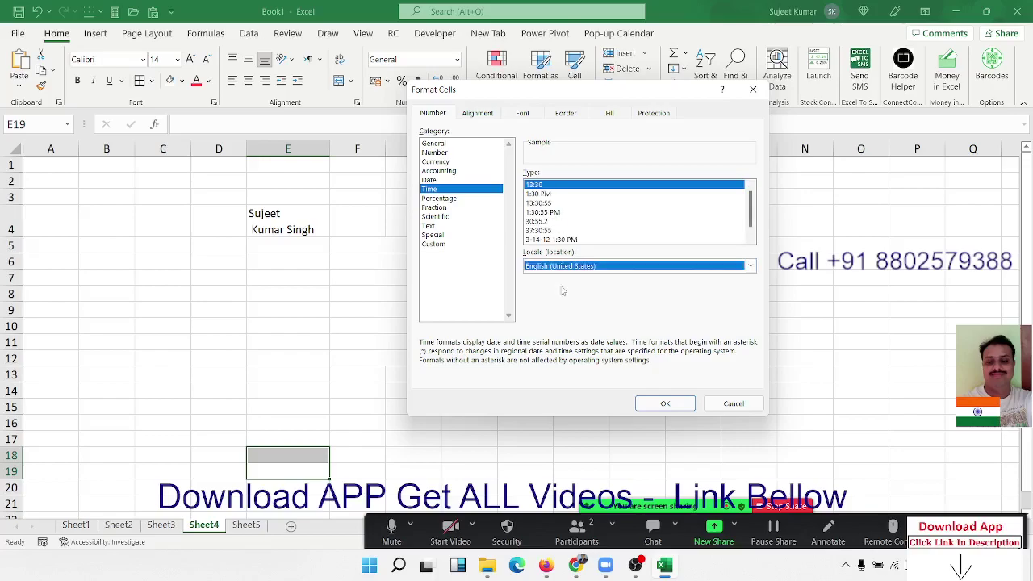
click(663, 403)
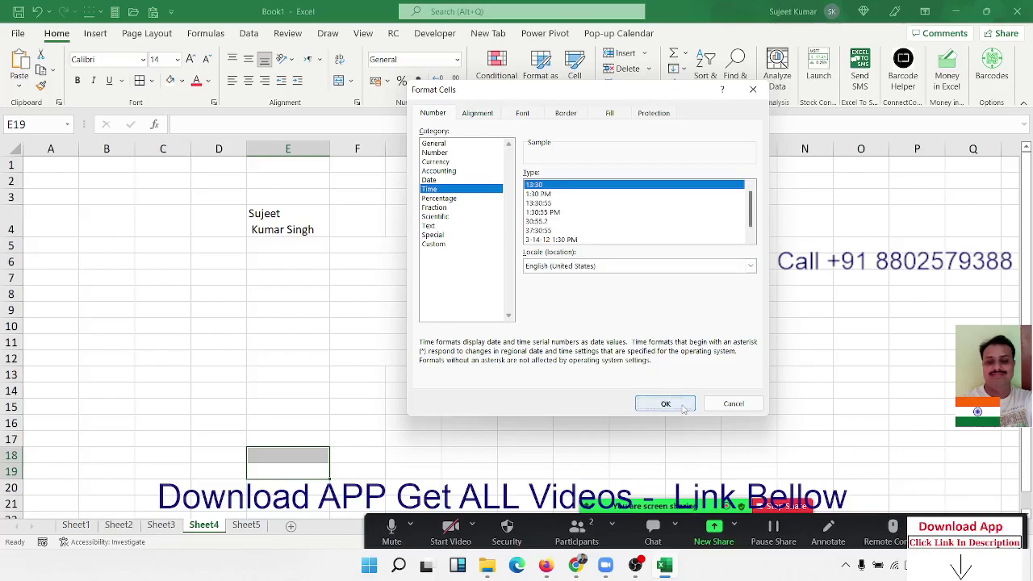
scroll(208, 371, down, 2)
scroll(190, 339, down, 4)
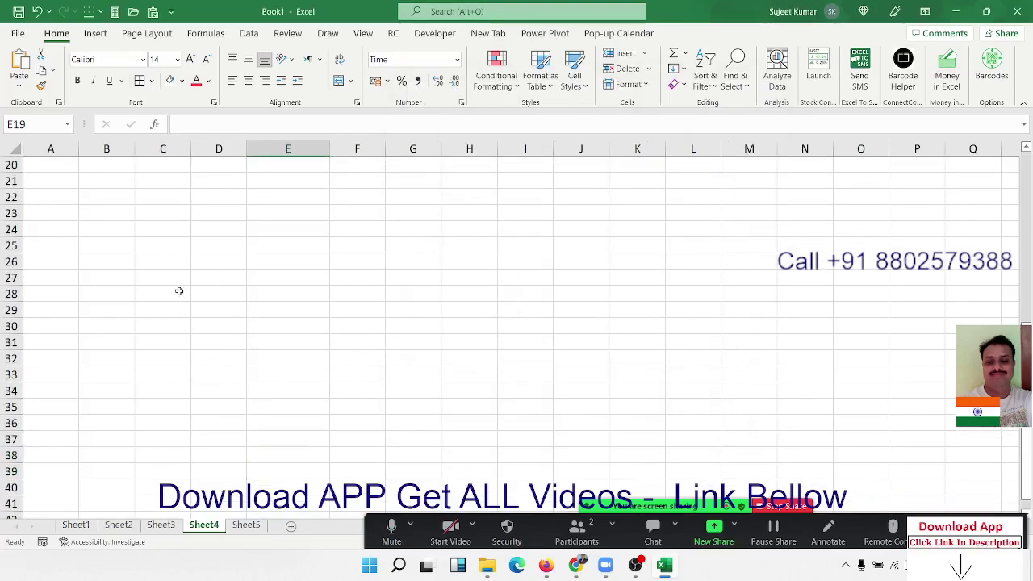
scroll(242, 286, up, 3)
- Enter 45:20:30 in E18, viewing it as General and then back as Time
click(289, 297)
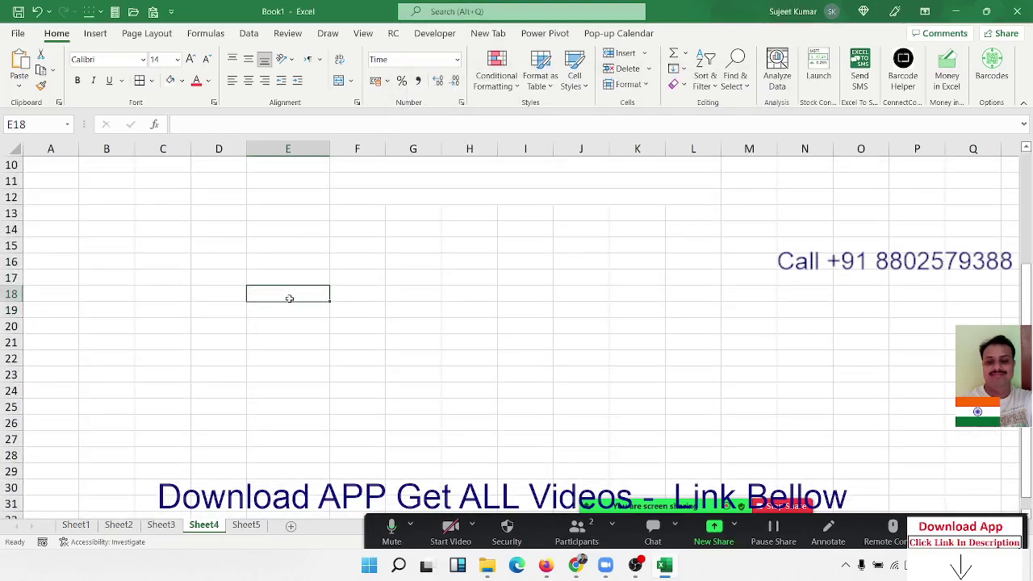
text(45)
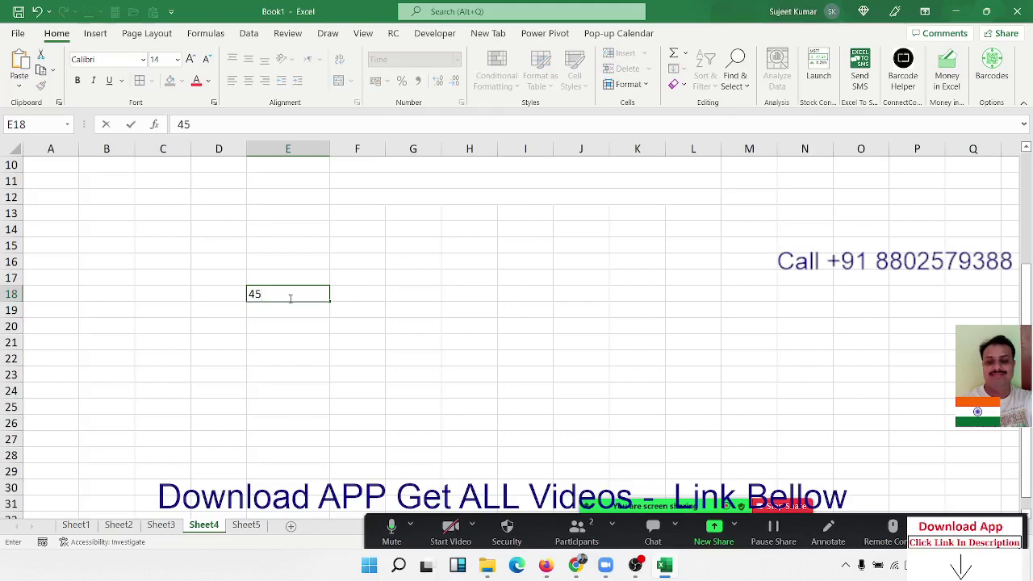
text(20)
text(30)
key(Return)
click(289, 299)
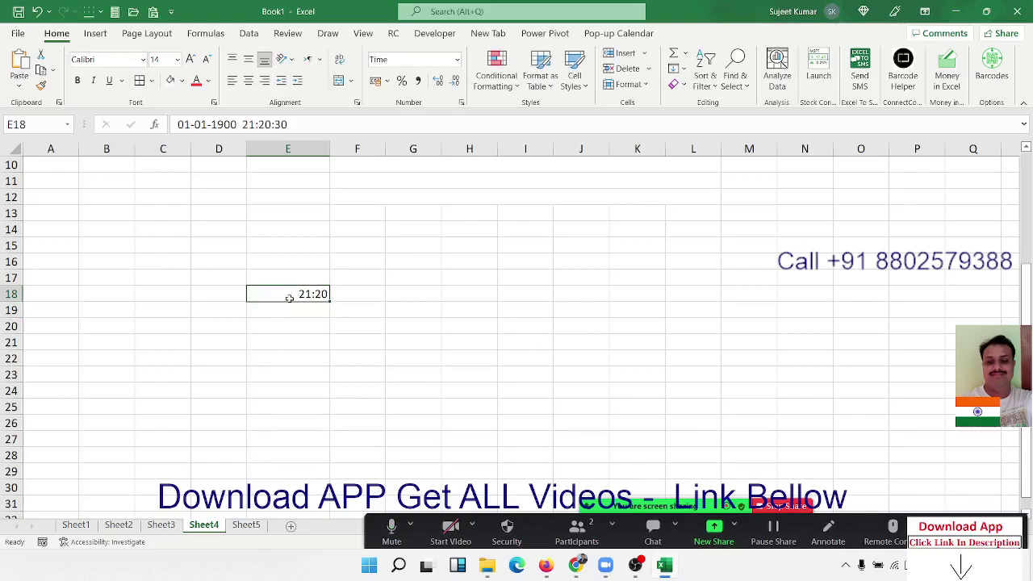
click(456, 60)
click(431, 83)
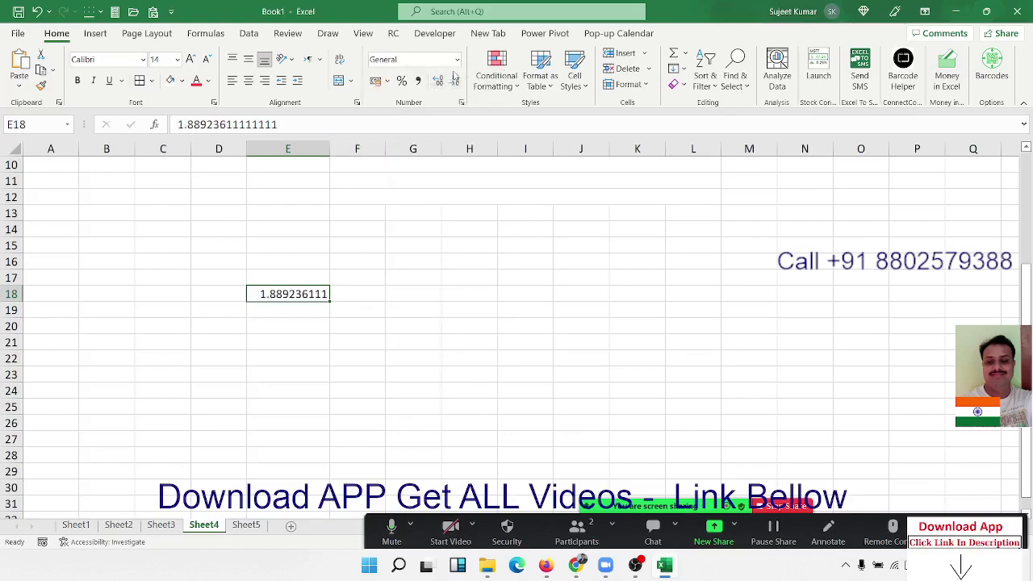
click(456, 60)
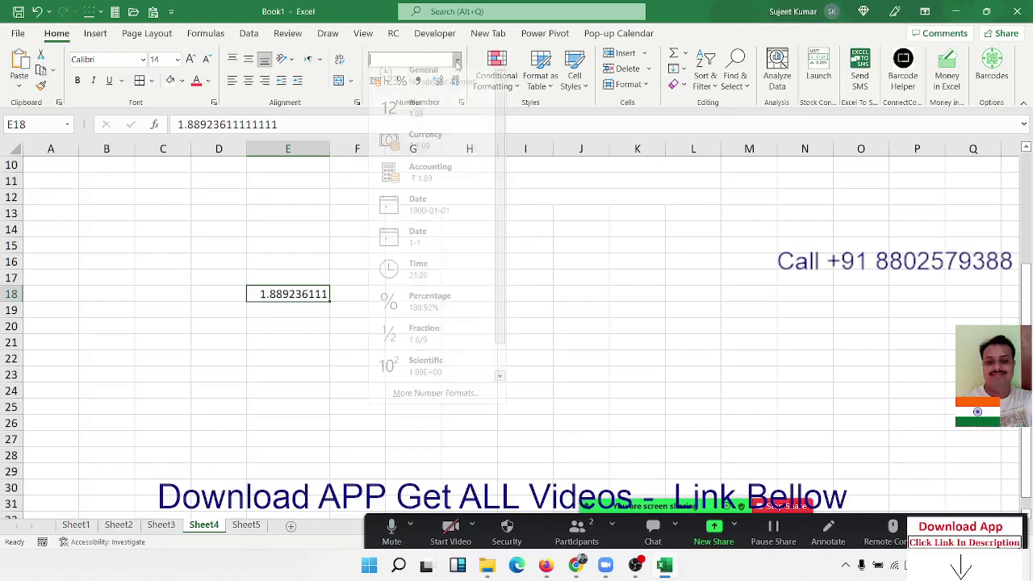
click(440, 280)
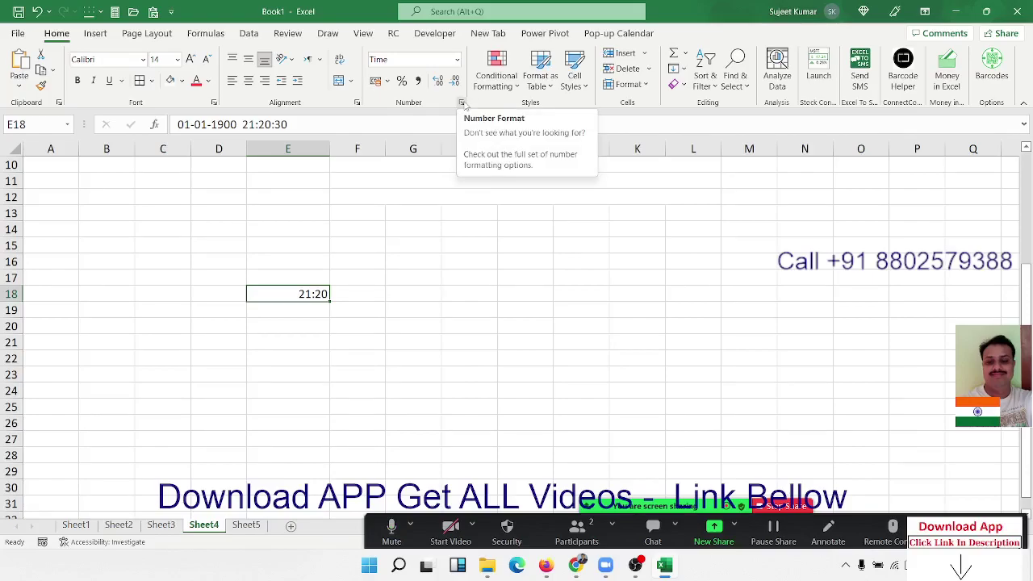
- Give E18 the 37:30:55 elapsed-hours time type, then reopen Format Cells with Ctrl+1
click(462, 102)
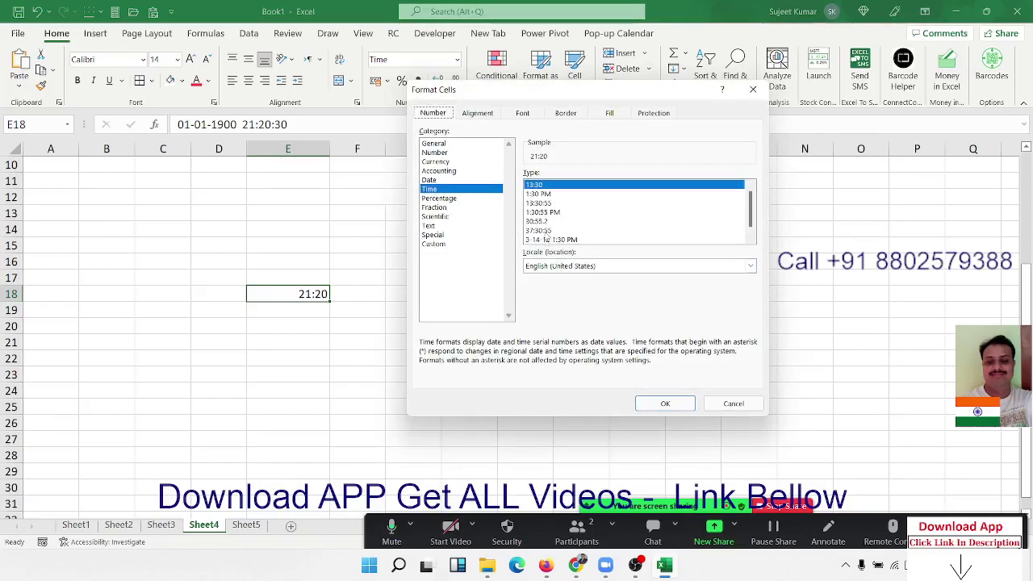
click(546, 231)
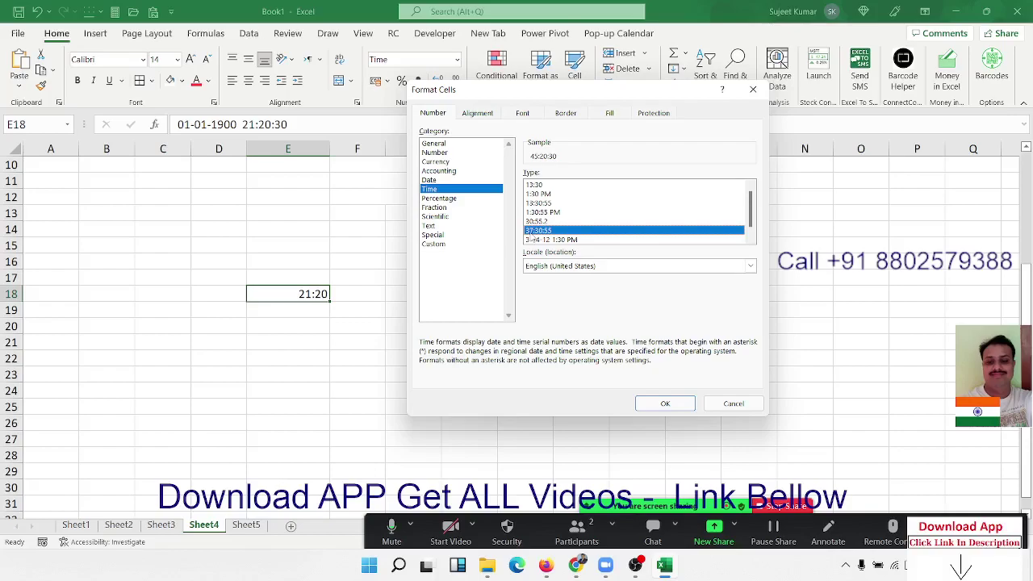
click(664, 405)
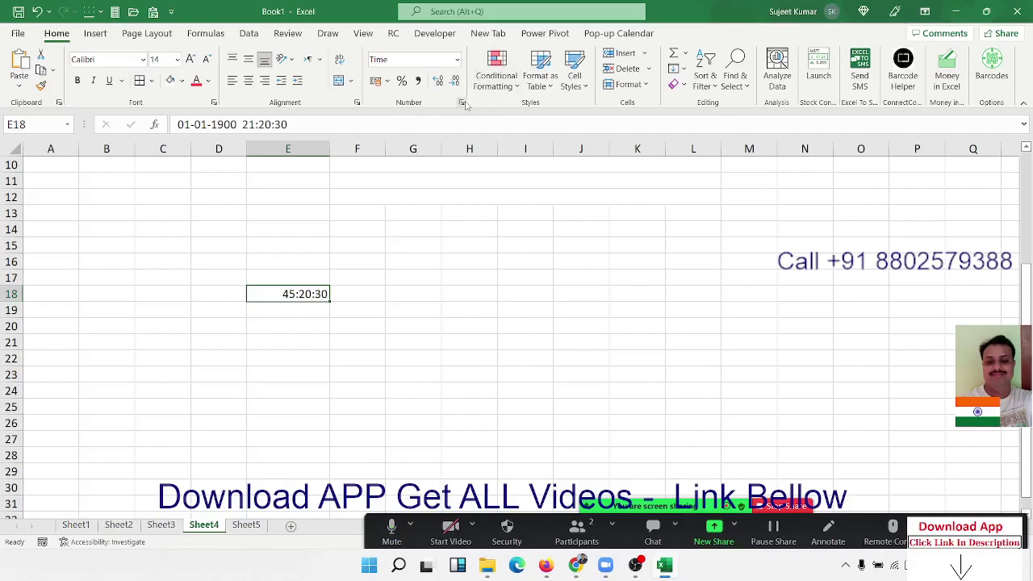
key(ctrl+1)
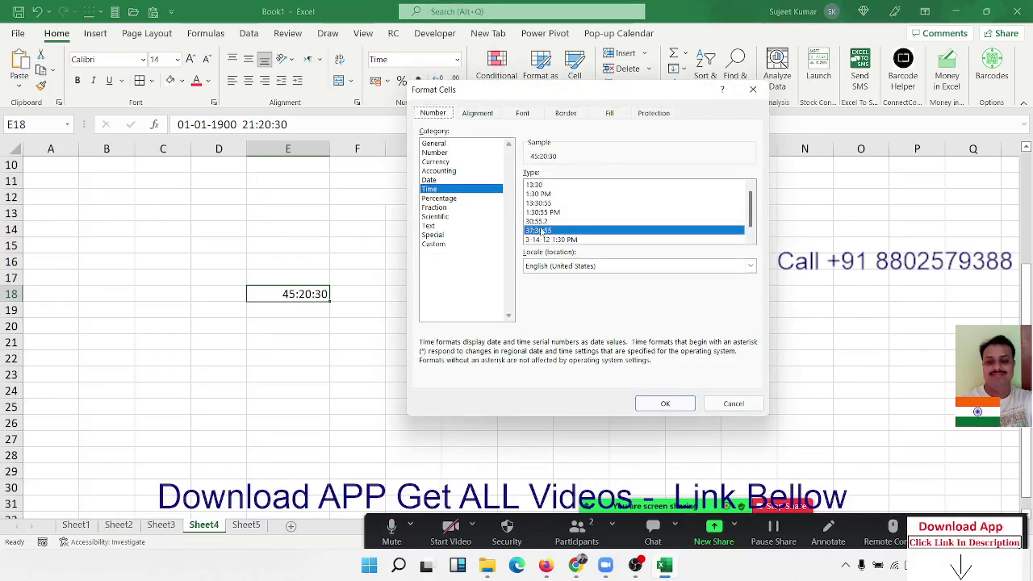
click(433, 244)
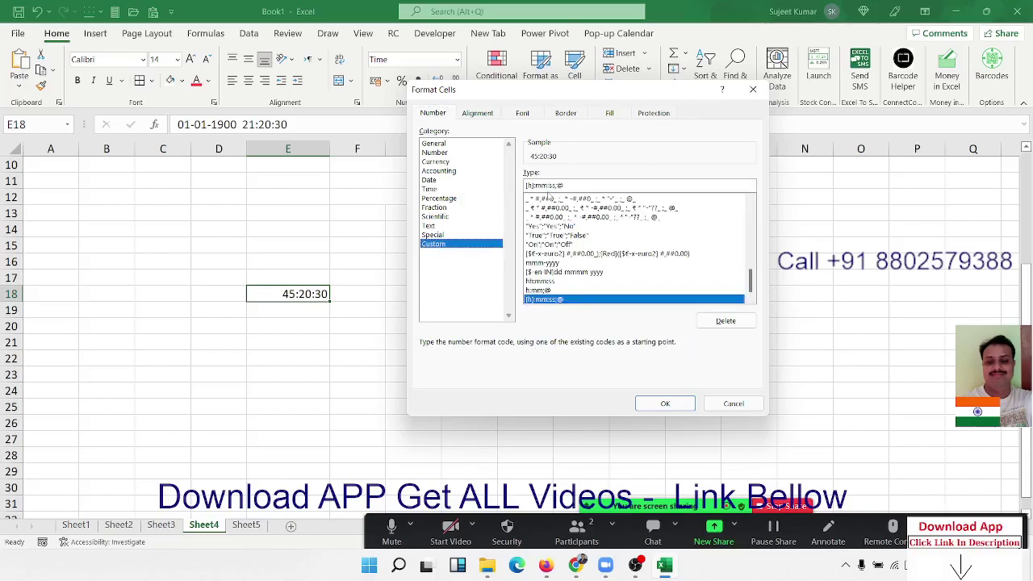
double_click(533, 184)
click(439, 189)
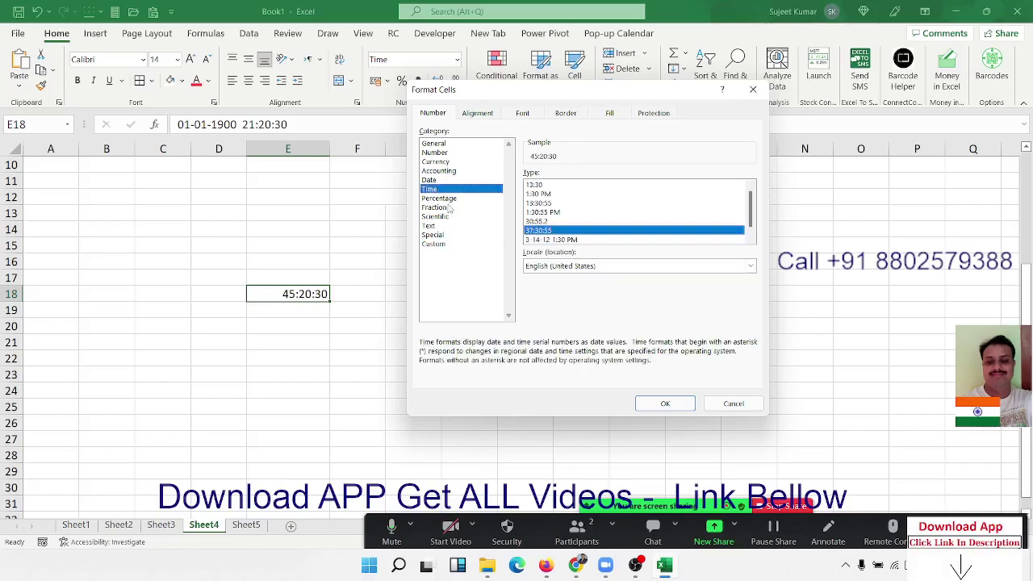
click(450, 246)
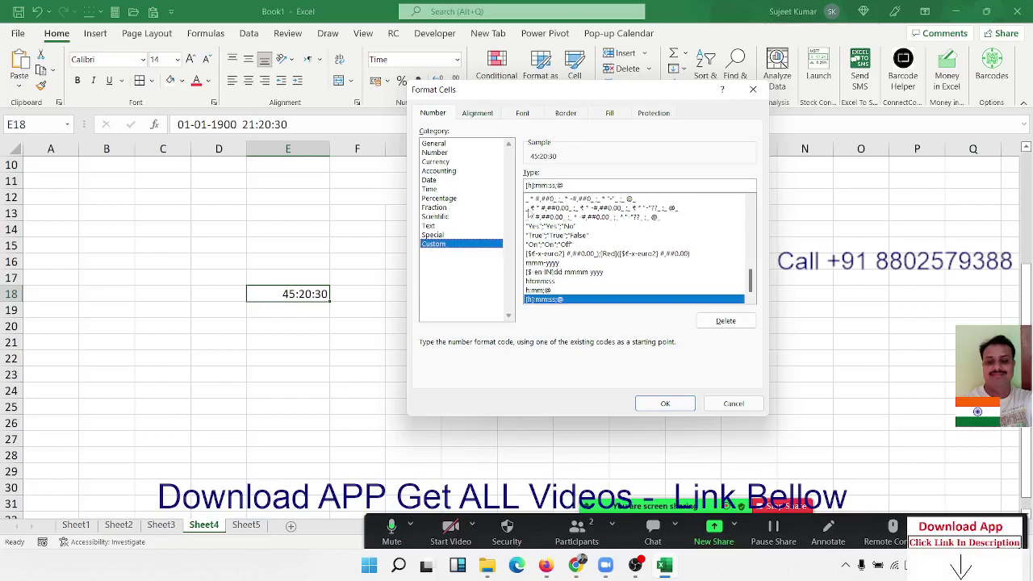
click(454, 190)
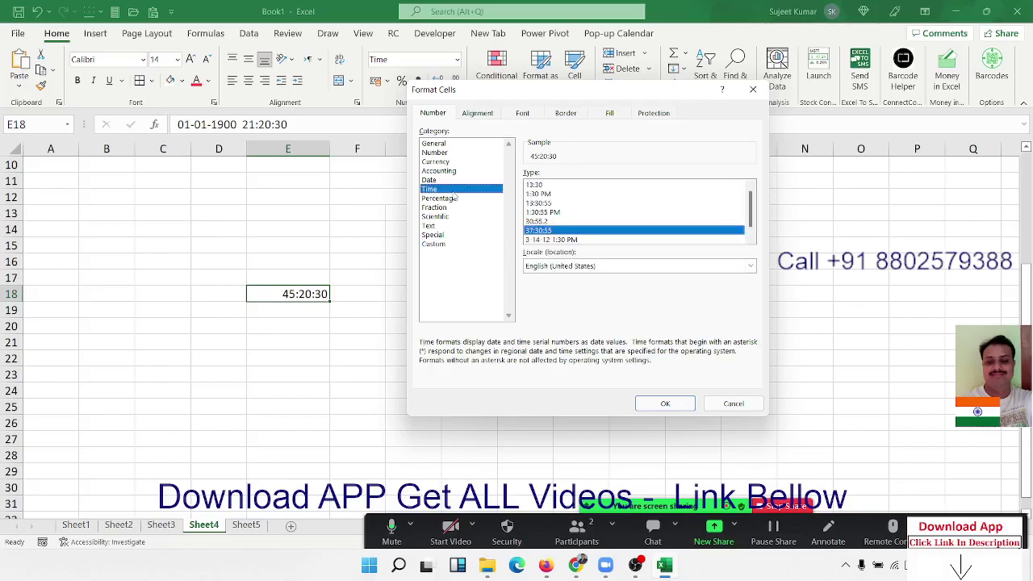
click(464, 199)
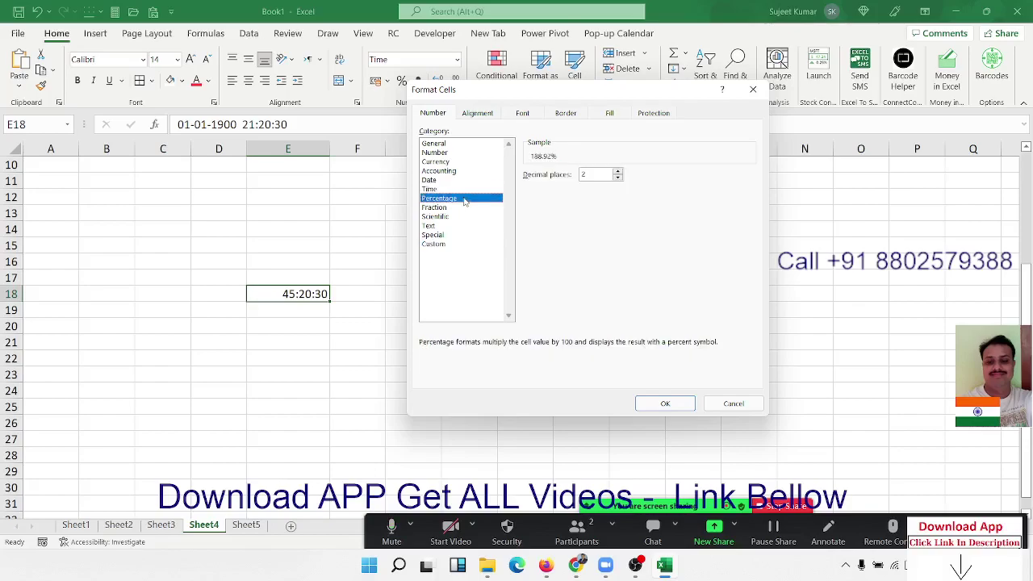
click(464, 209)
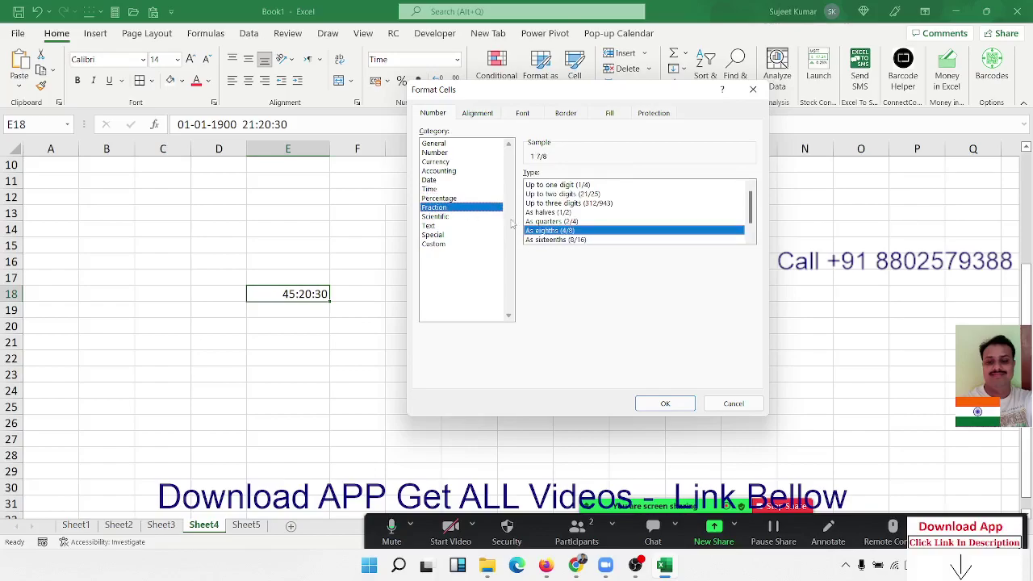
- Enter 2.5 in H18 and format it as Fraction, As halves, showing 2 1/2
click(753, 409)
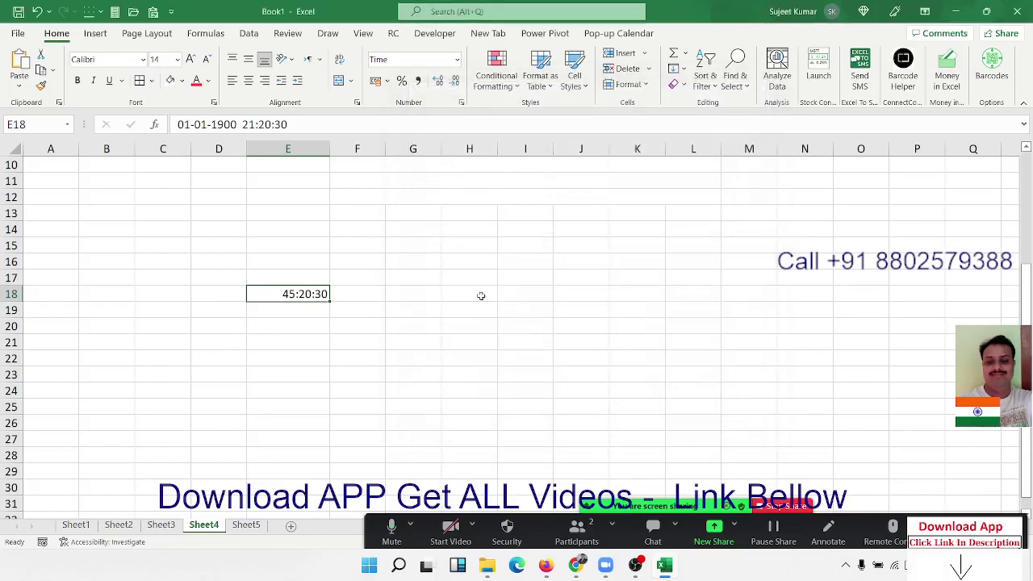
click(478, 296)
text(2.5)
key(Return)
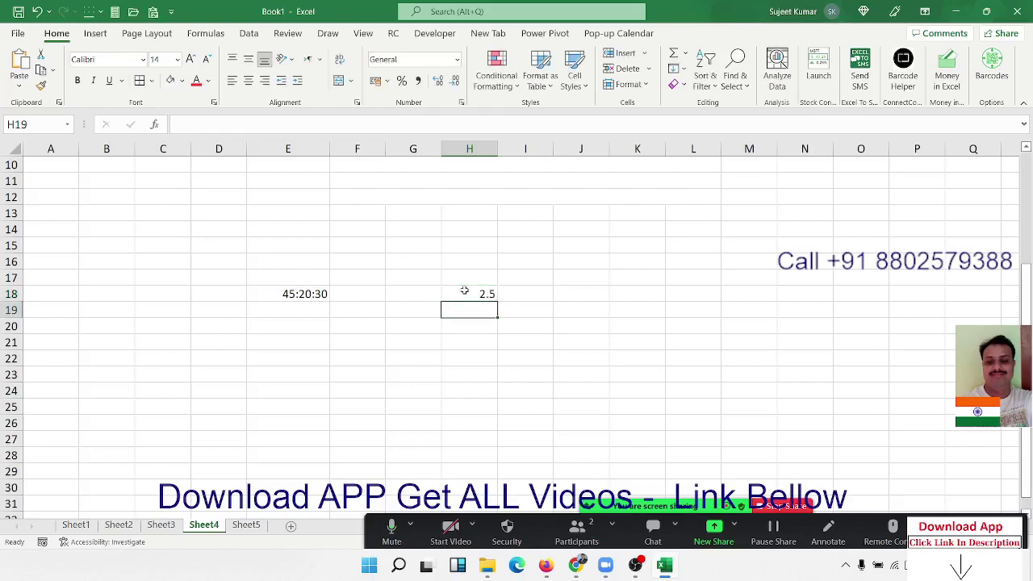
click(463, 292)
click(463, 102)
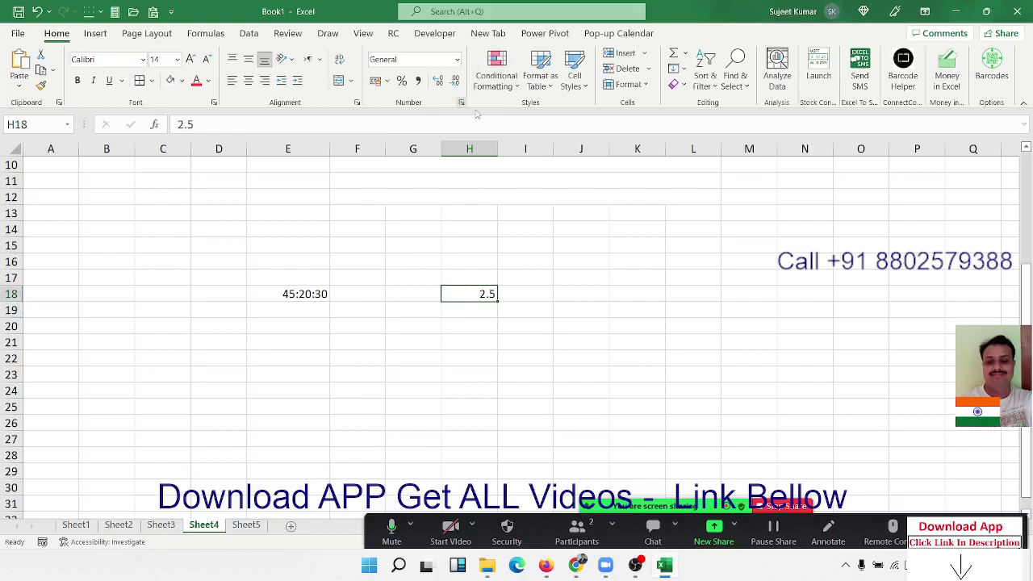
click(440, 208)
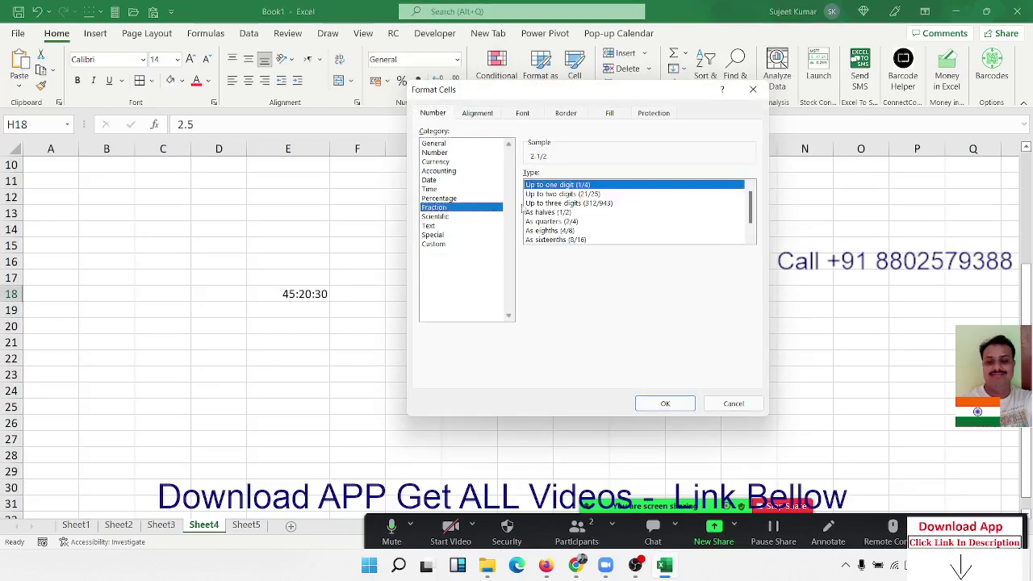
click(539, 211)
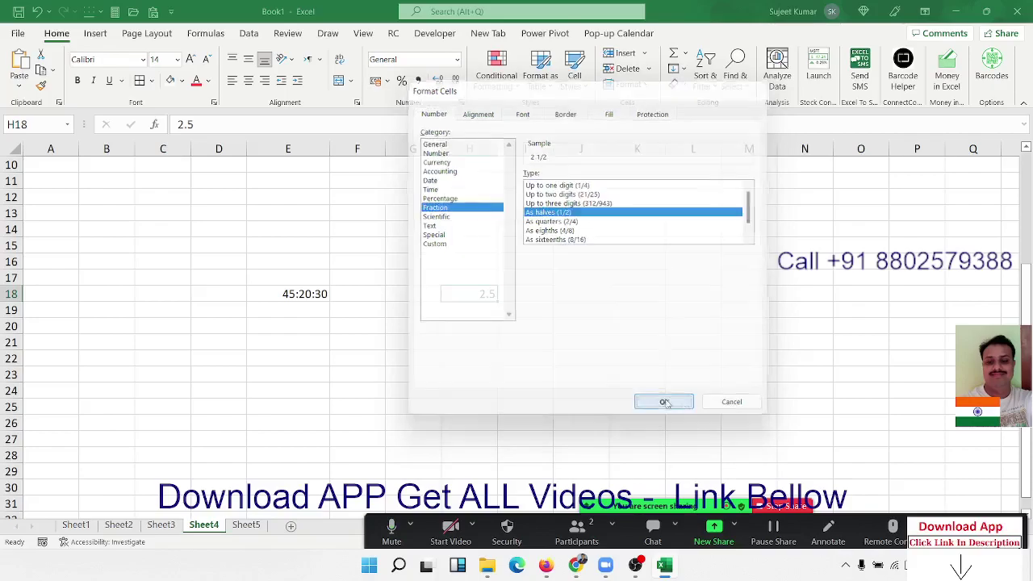
click(666, 404)
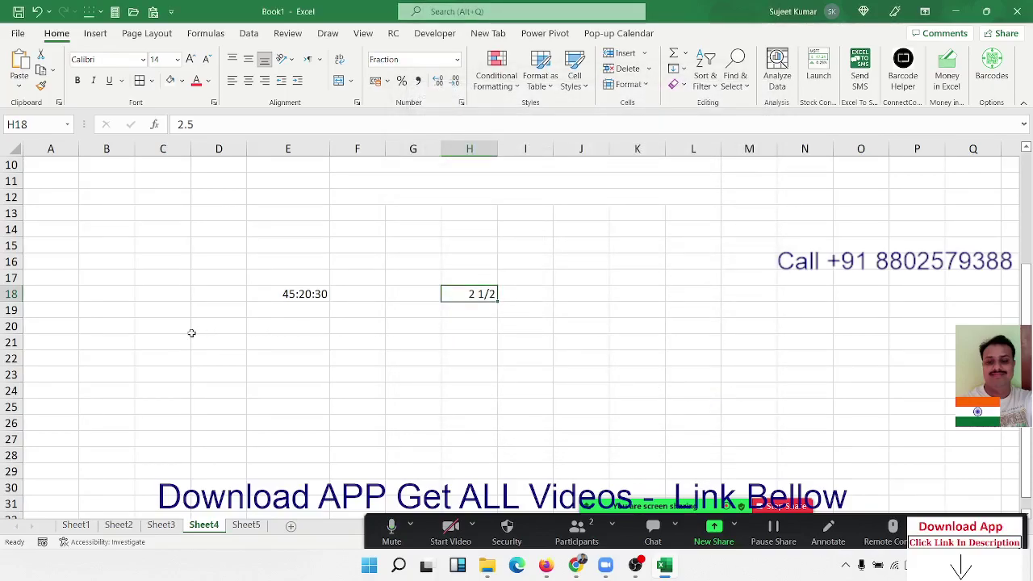
scroll(191, 332, up, 3)
- Enter '13546532 in A3 as text and give column A the Text format
click(55, 194)
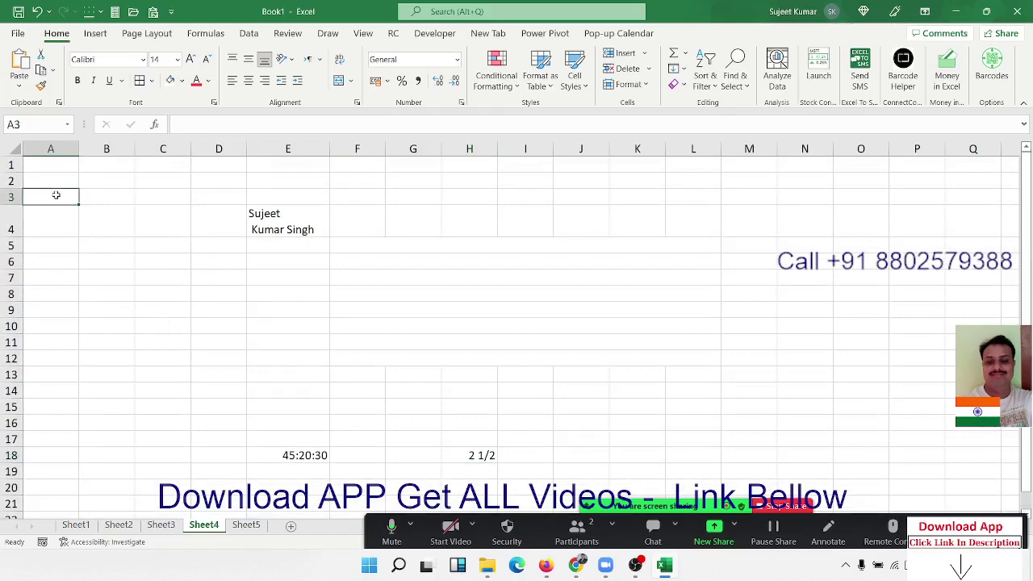
text('13546)
text(532)
key(Return)
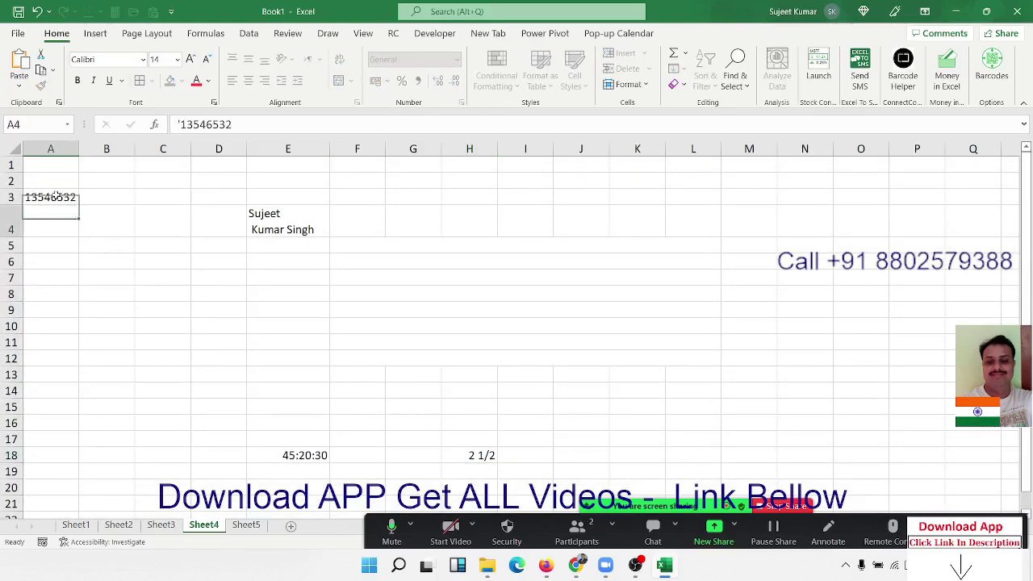
click(51, 149)
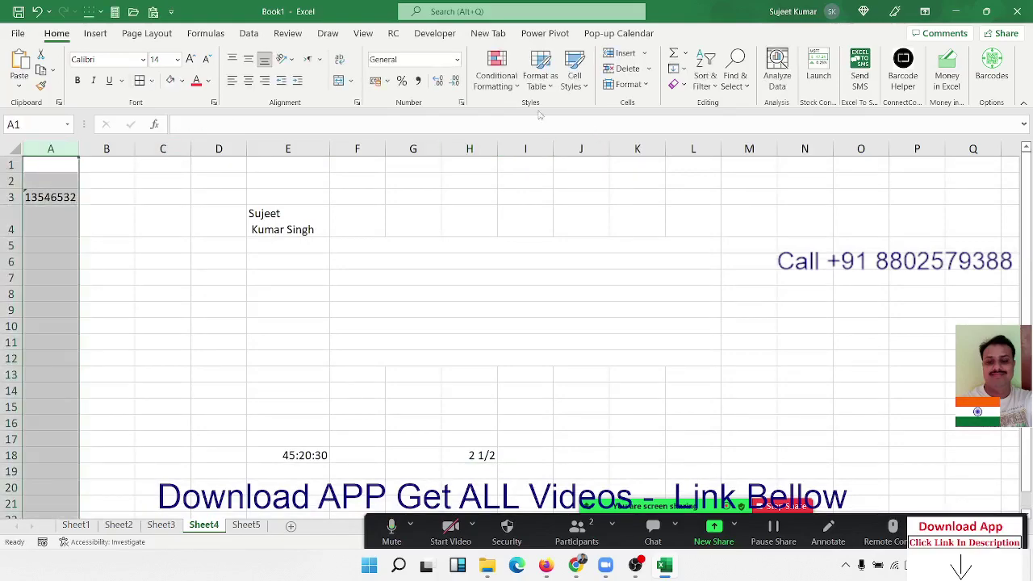
click(461, 103)
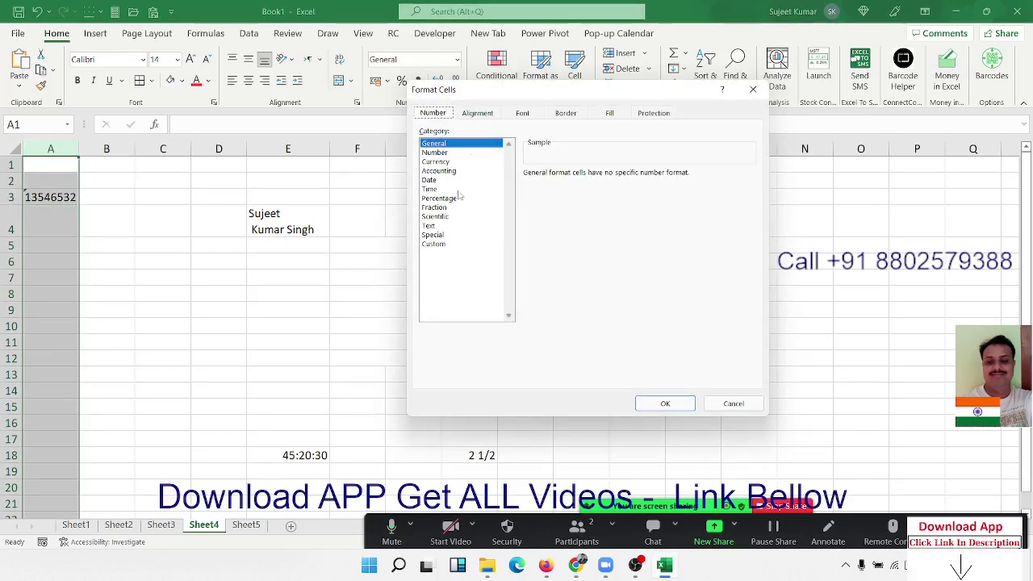
click(435, 226)
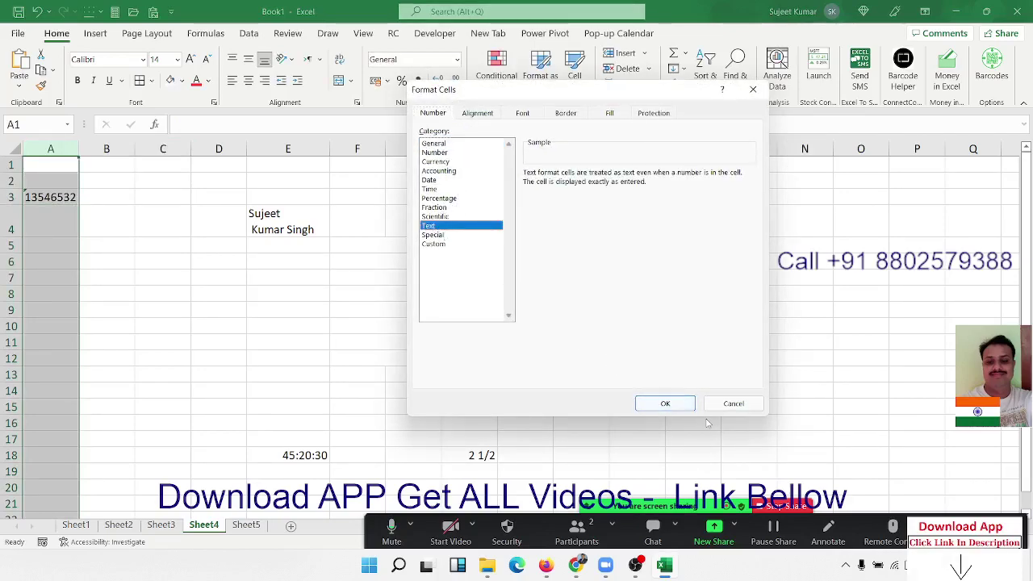
click(665, 404)
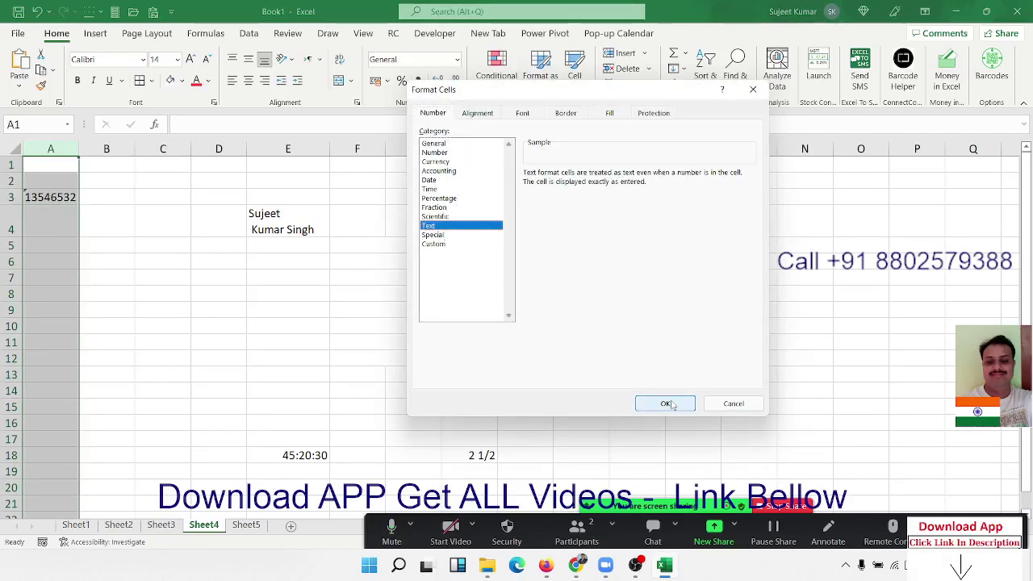
- Enter 5465462 in A4 of the Text-formatted column
click(106, 246)
click(18, 216)
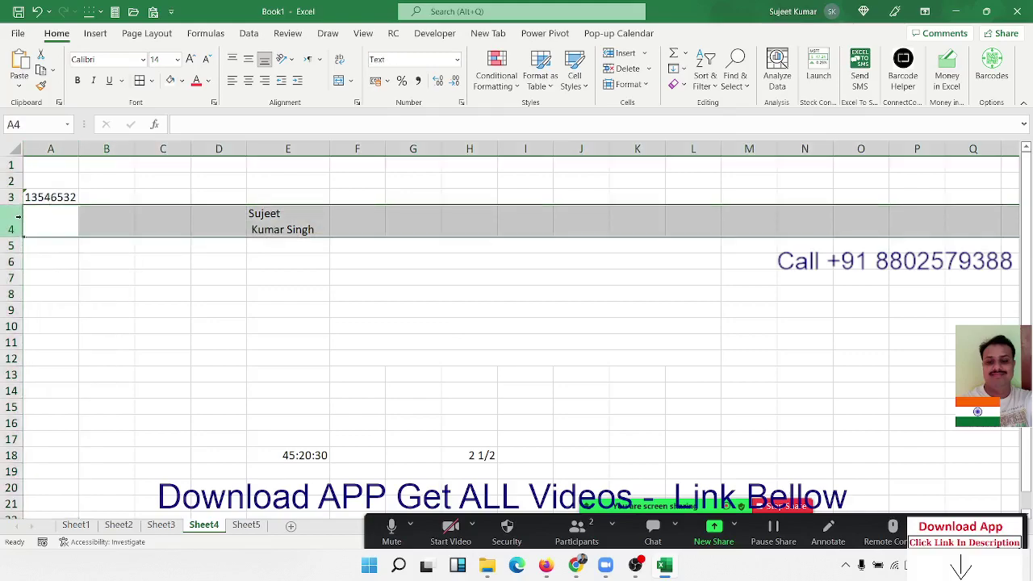
text(546546)
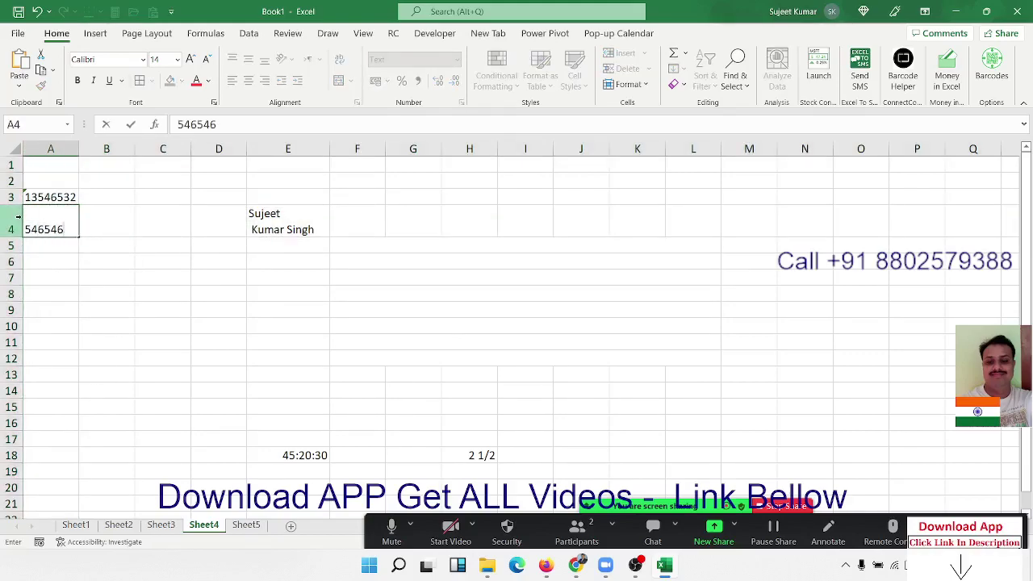
text(2)
key(Return)
key(Up)
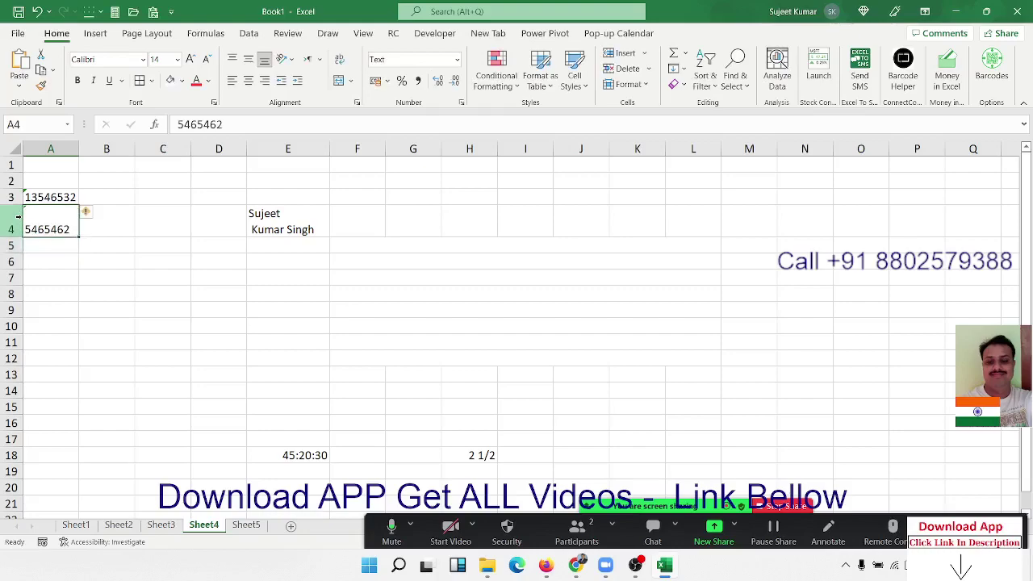
key(Down)
key(Down)
key(Up)
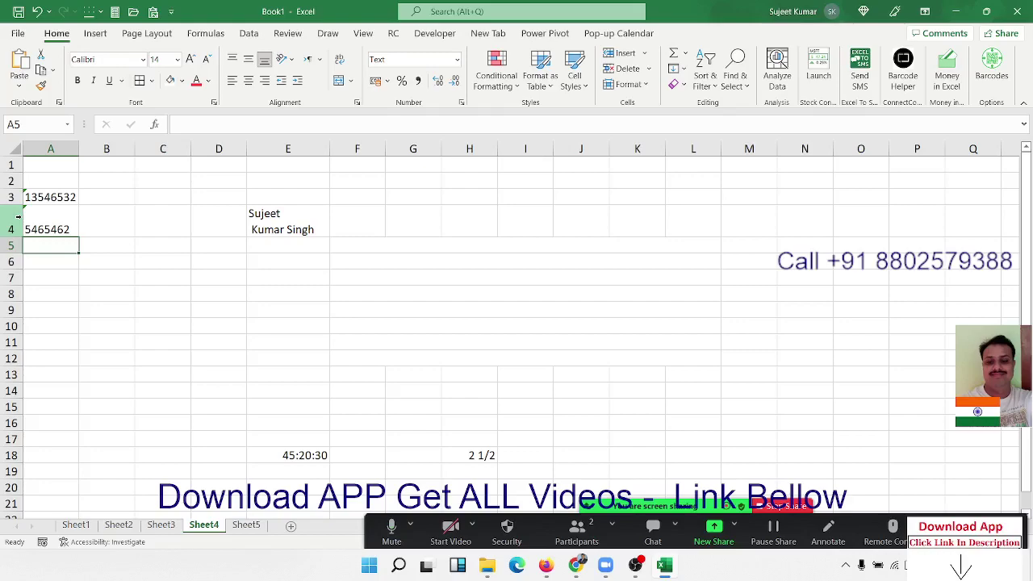
- Enter 1542 in C5, try right and center alignment, and leave it left-aligned
key(Right)
key(Right)
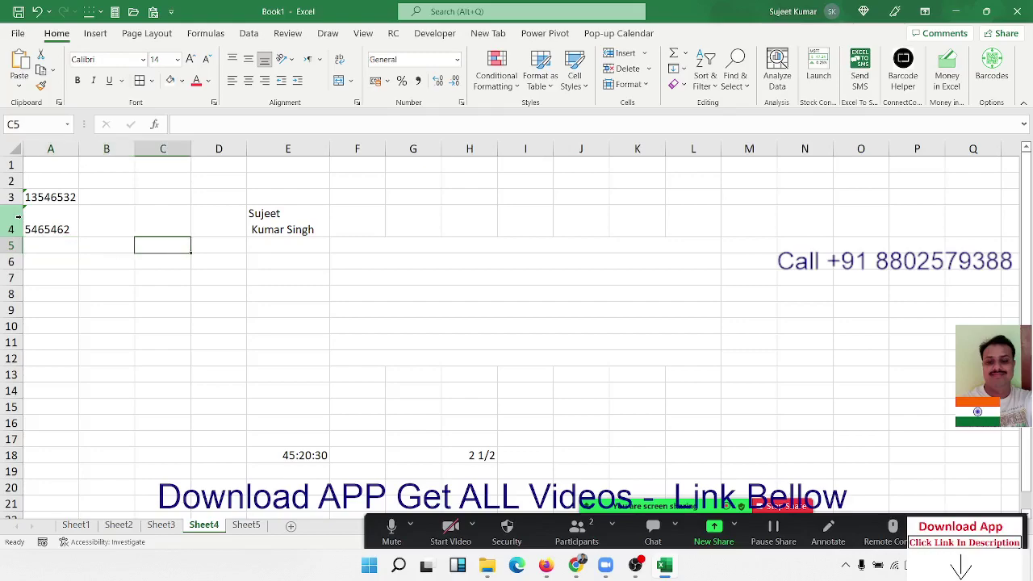
text(1542)
key(Right)
key(Left)
click(232, 80)
click(265, 81)
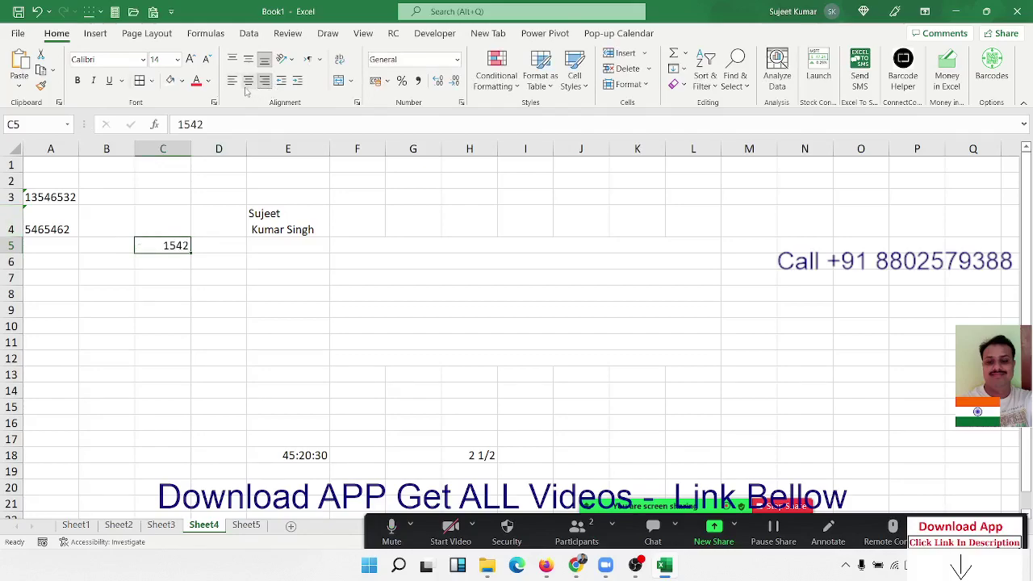
click(249, 80)
click(231, 81)
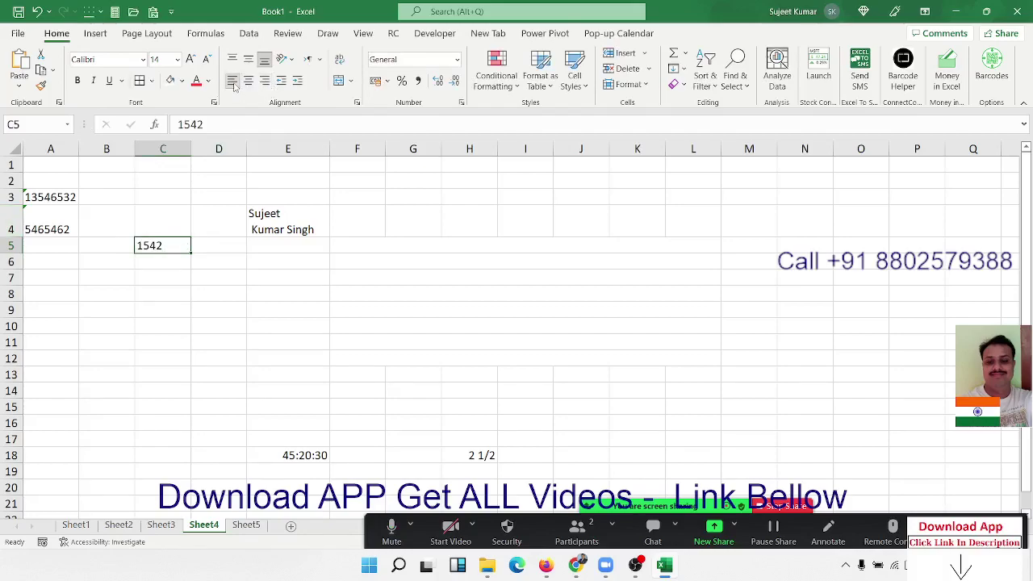
click(52, 275)
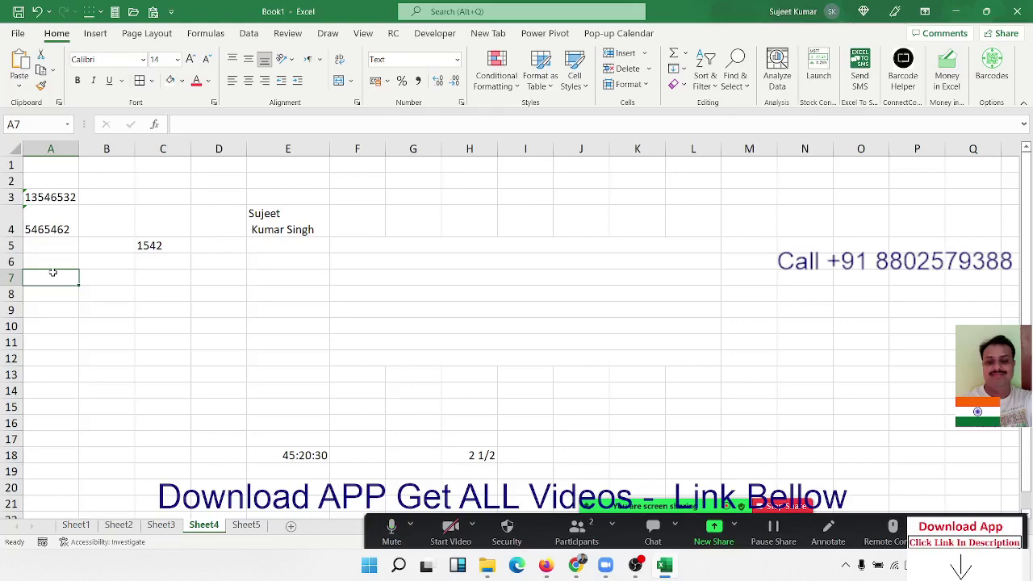
text(16)
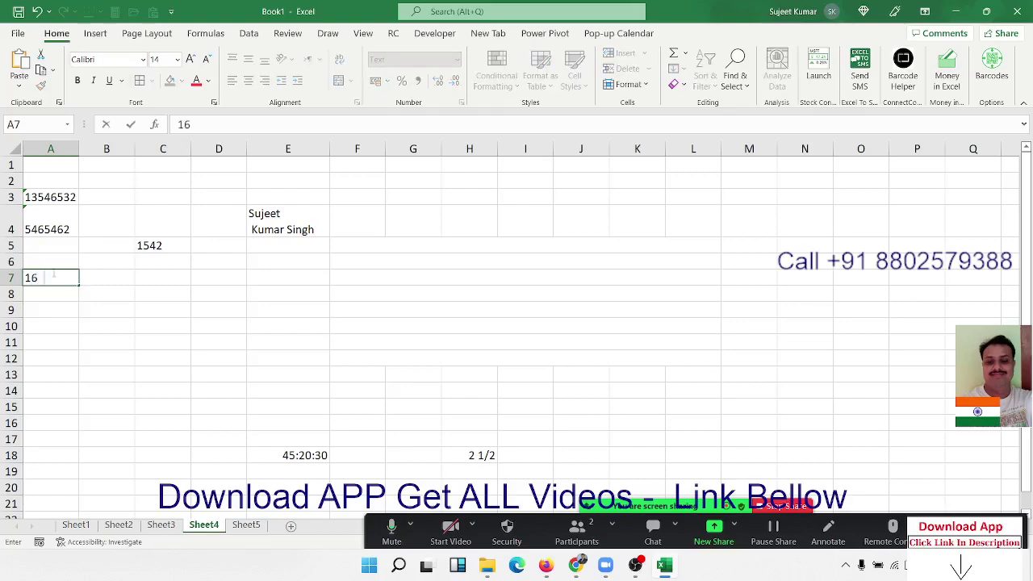
text(4321316546512)
key(Return)
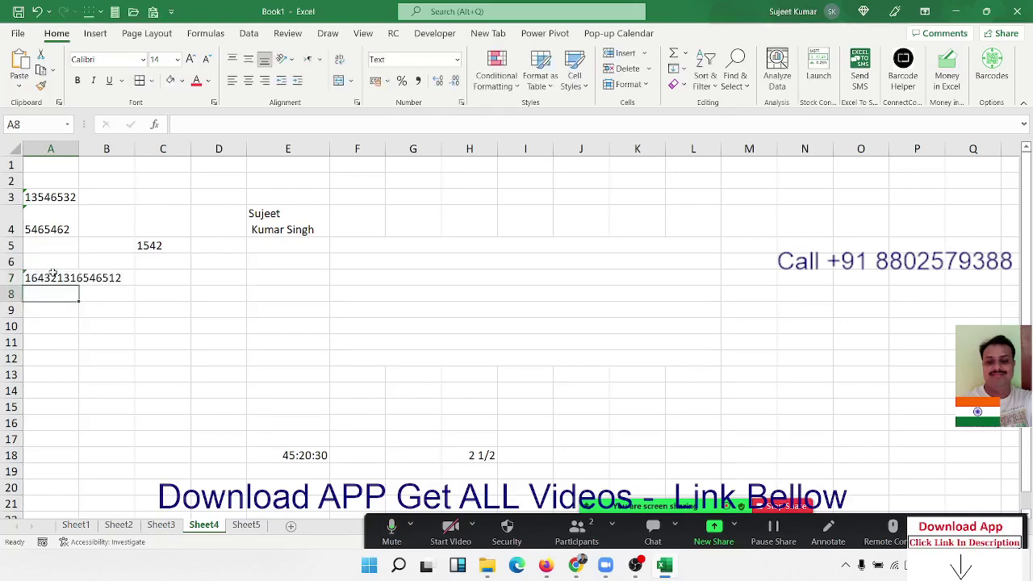
key(Up)
key(Right)
key(Right)
key(Right)
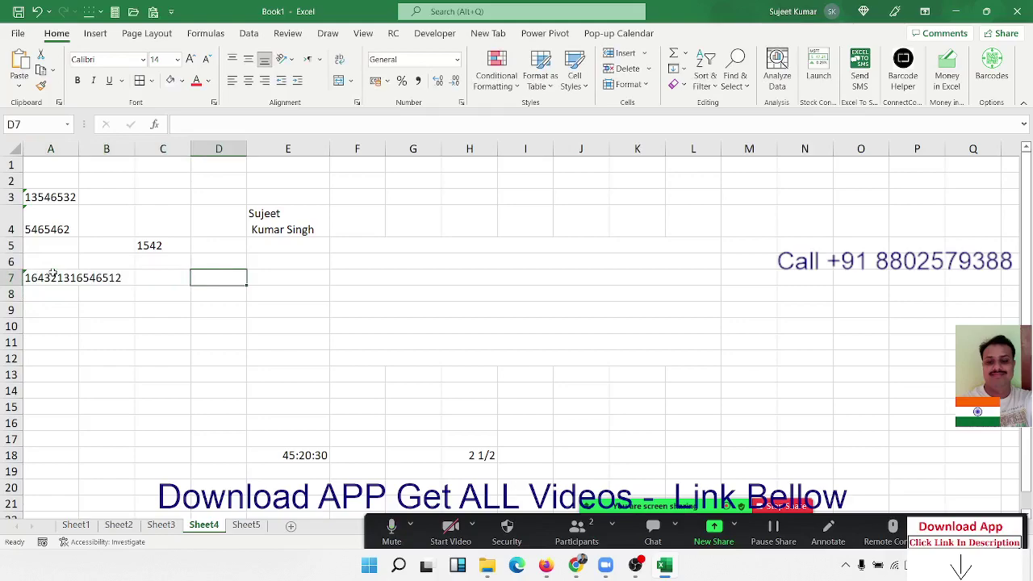
key(Left)
key(Left)
key(Left)
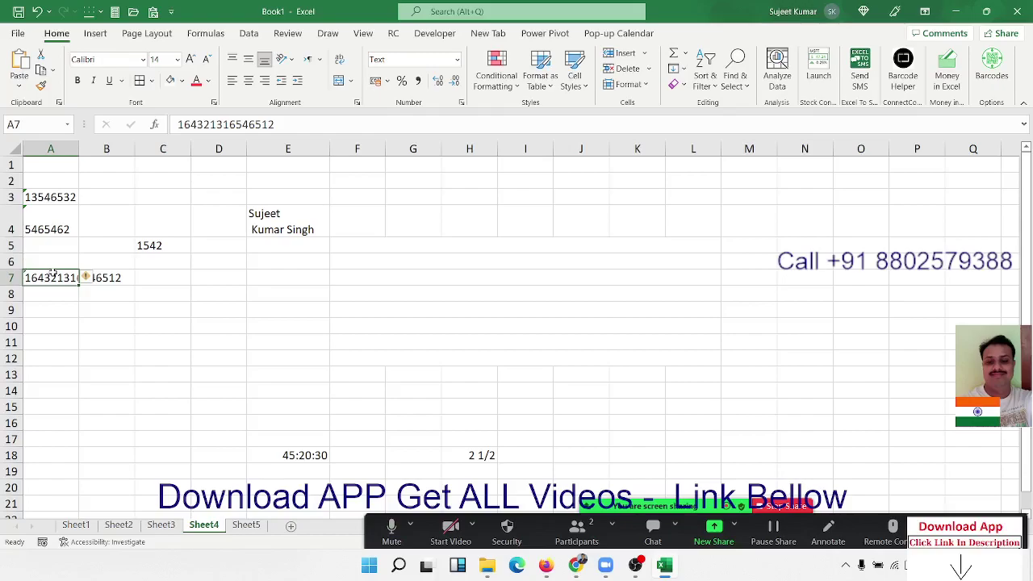
key(Return)
text(0)
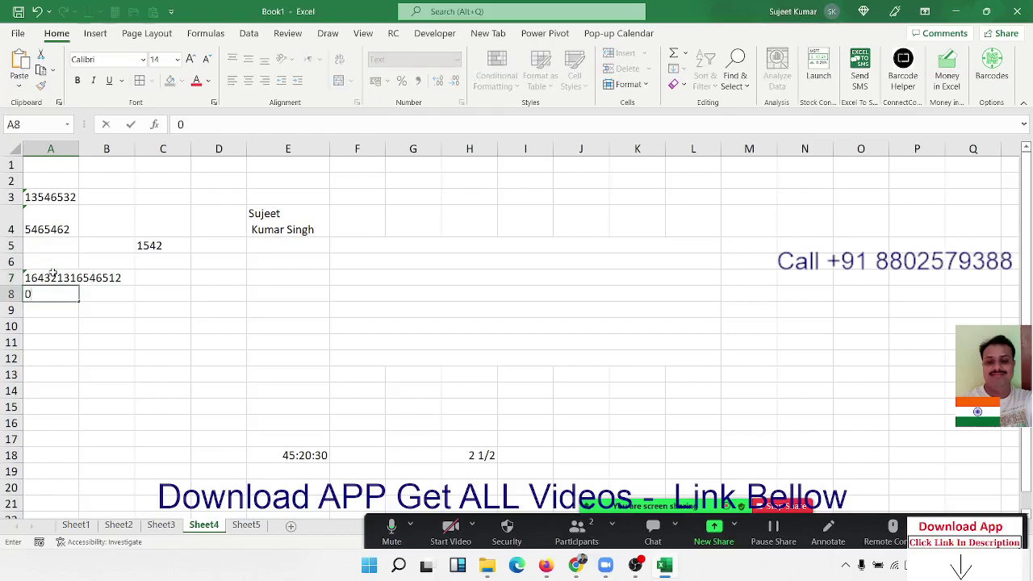
text(015421)
key(Return)
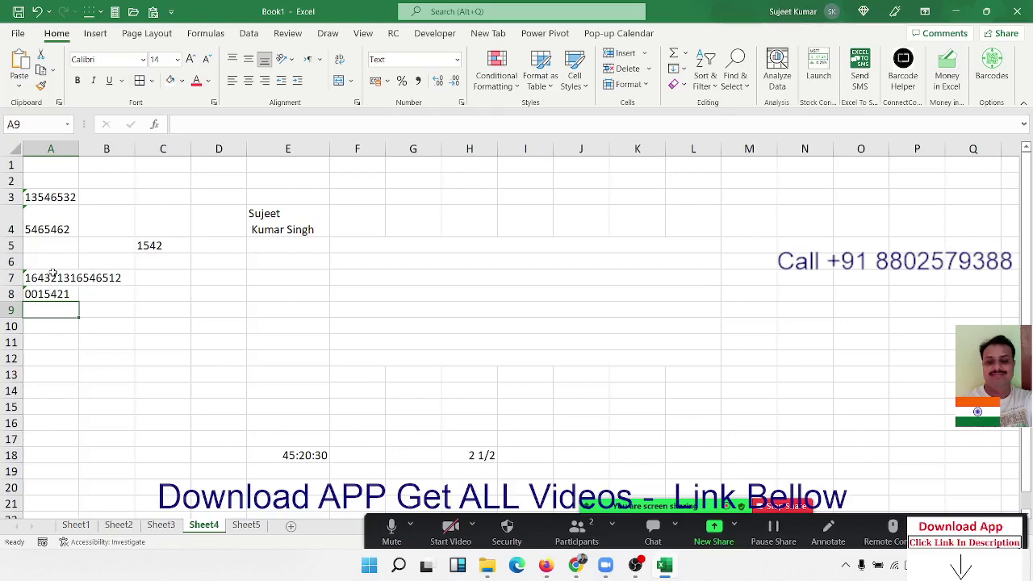
- Step back through the sheet tabs to Sheet1 and select cell C4
click(173, 528)
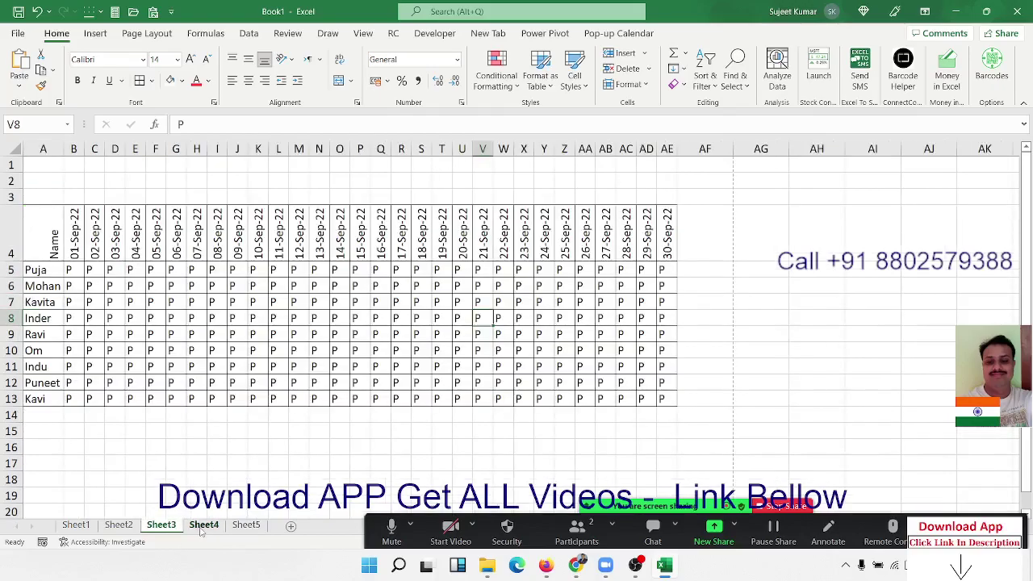
click(201, 527)
click(170, 368)
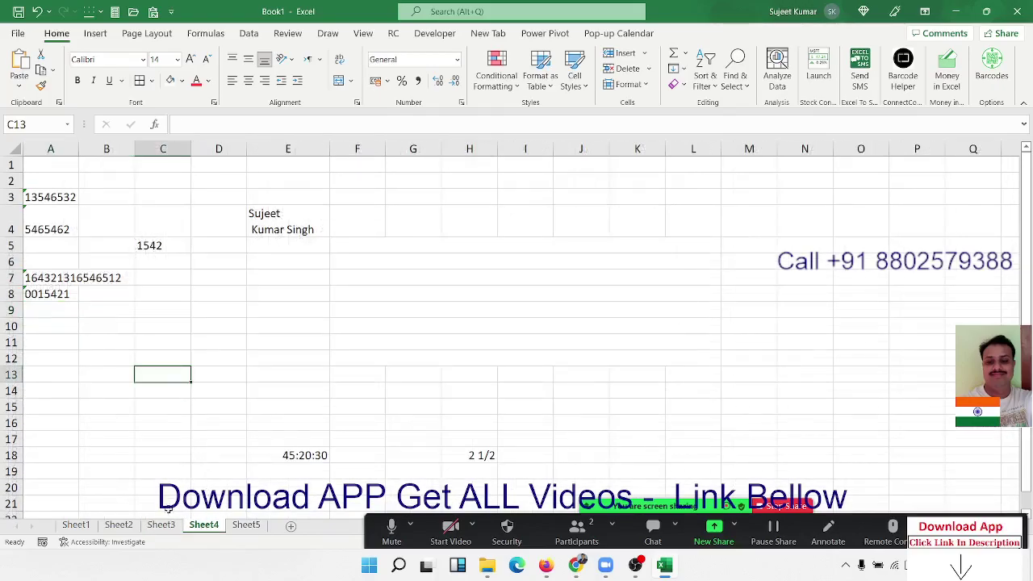
click(161, 526)
click(125, 526)
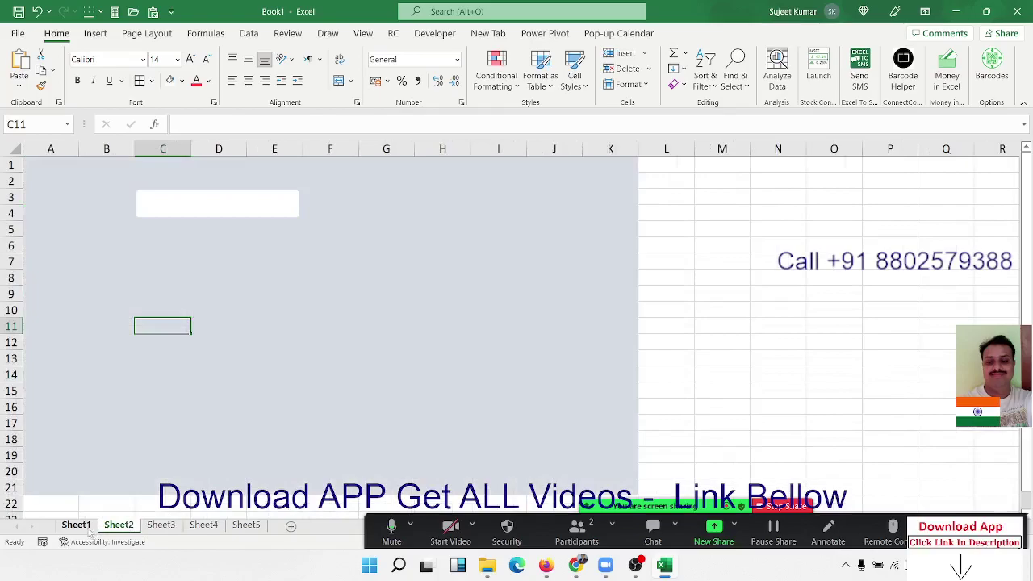
click(89, 526)
click(158, 225)
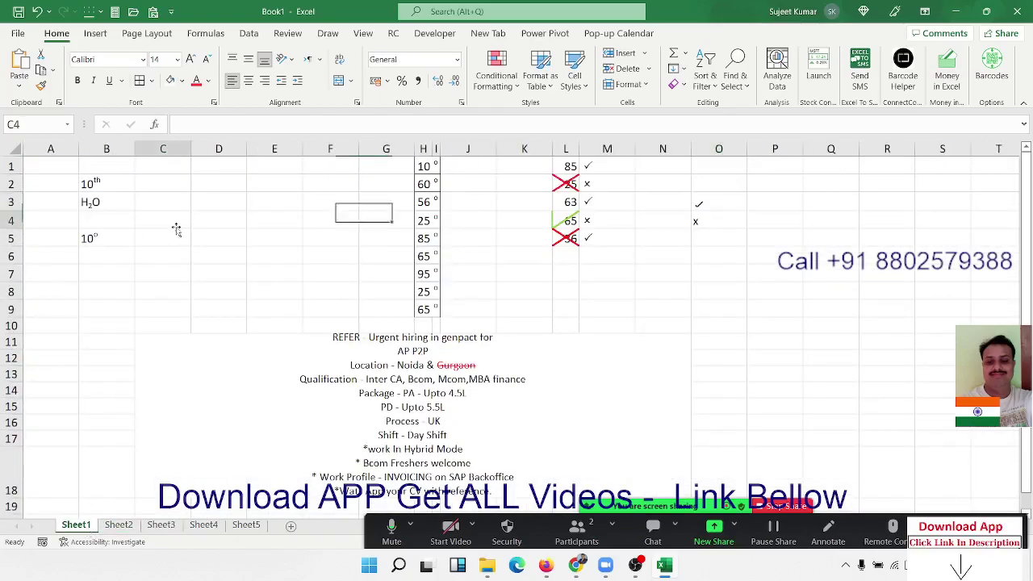
- Create Party planner and checklist1 from the template and scroll through its sections
click(18, 33)
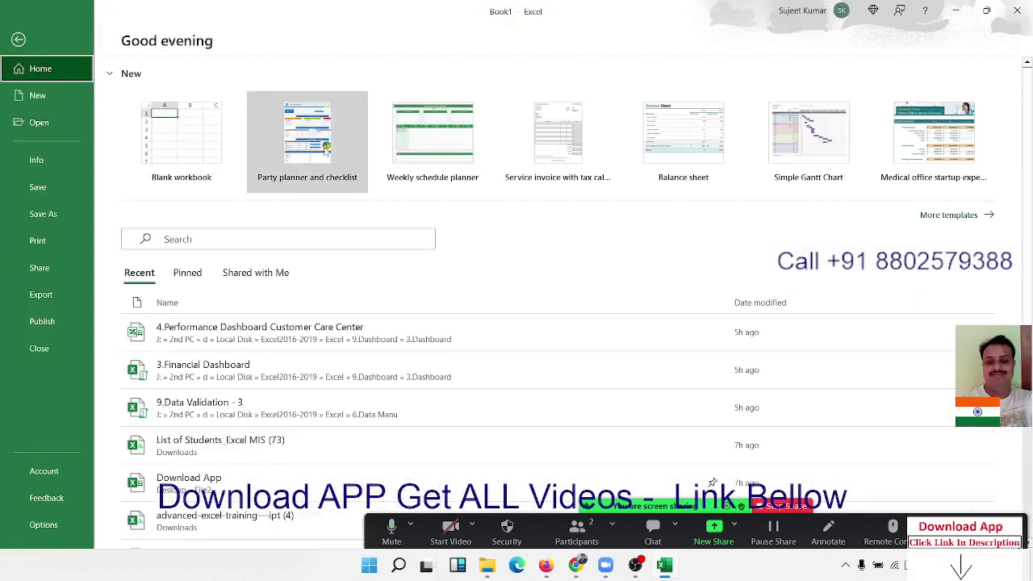
click(323, 150)
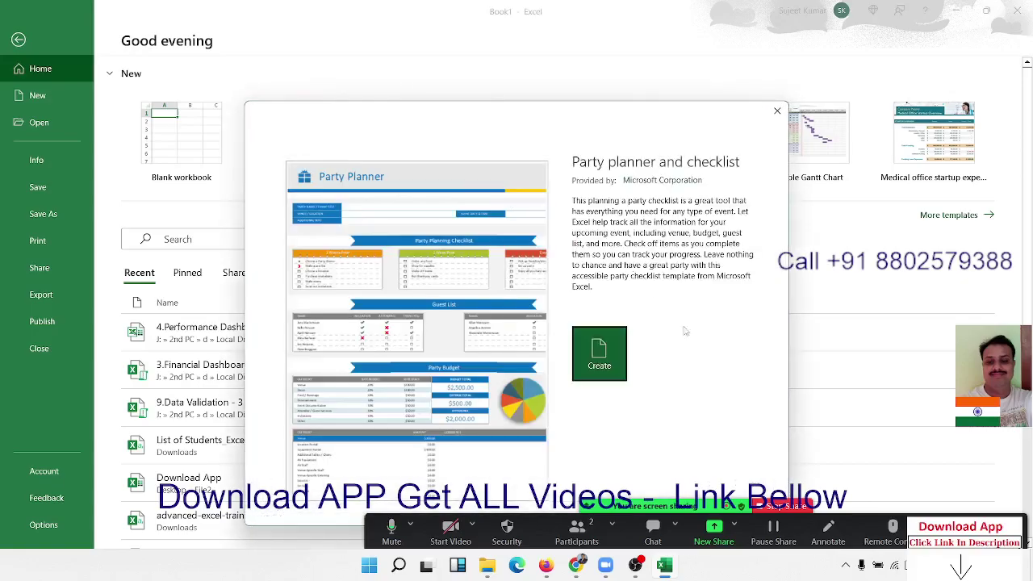
click(599, 355)
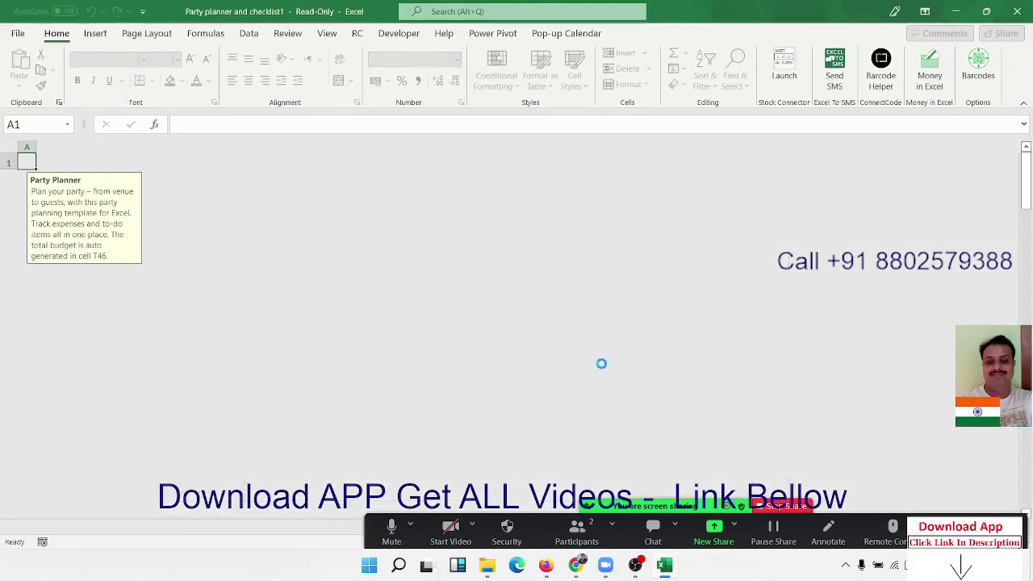
scroll(432, 311, down, 15)
scroll(431, 305, down, 5)
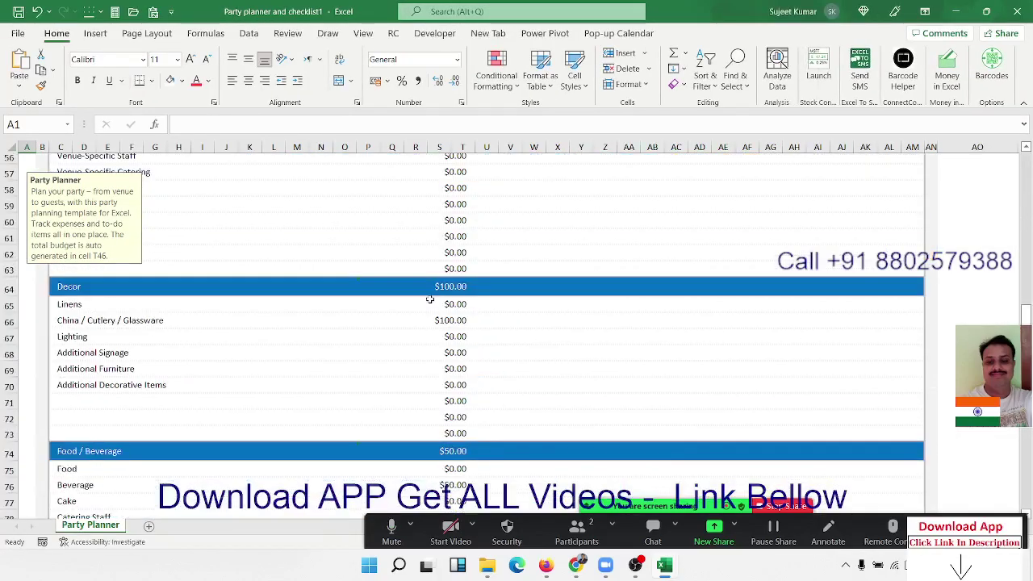
scroll(430, 300, down, 5)
scroll(428, 300, up, 12)
scroll(421, 299, up, 13)
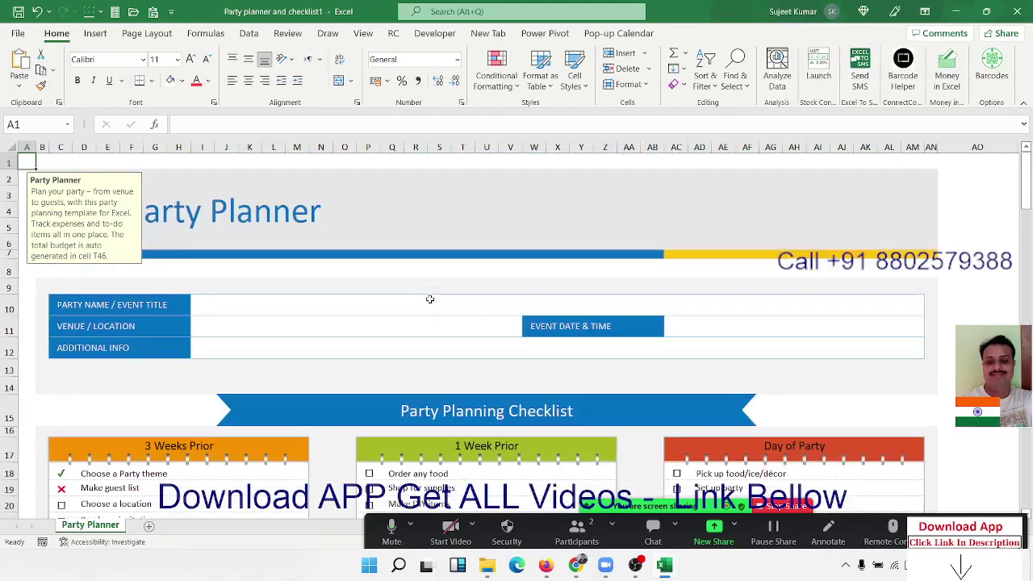
scroll(421, 300, down, 3)
scroll(426, 307, down, 3)
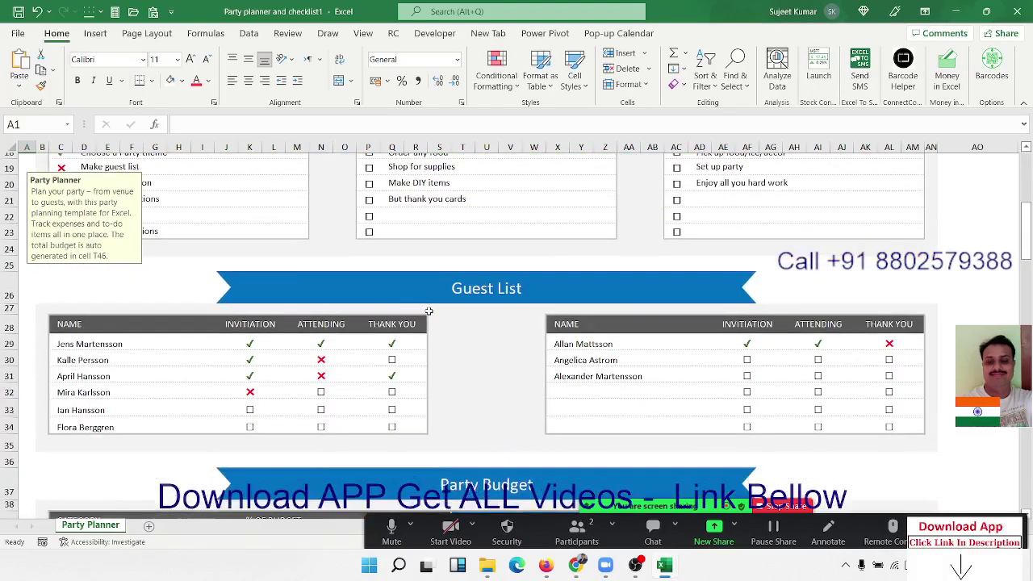
scroll(430, 313, down, 3)
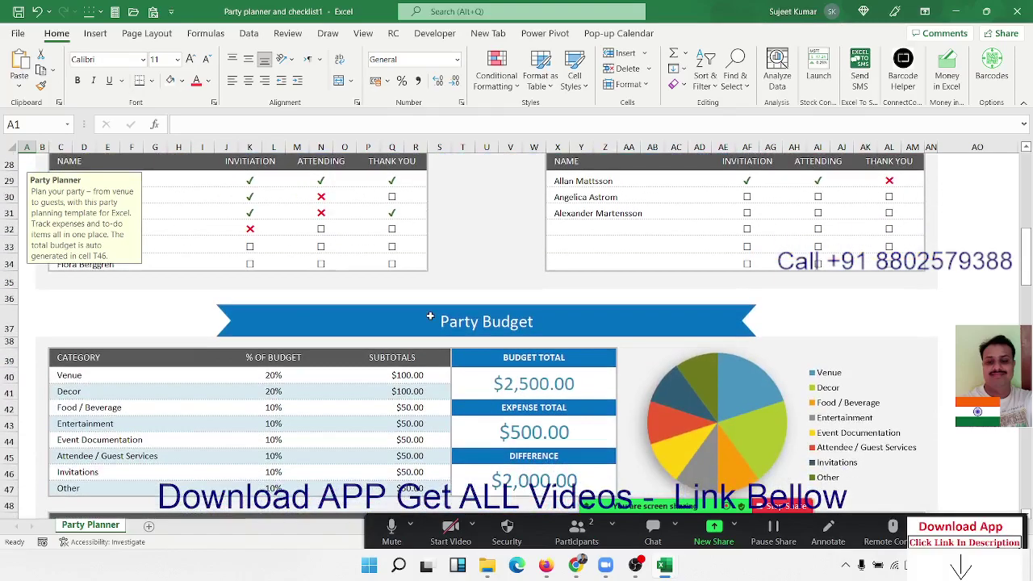
scroll(430, 316, down, 3)
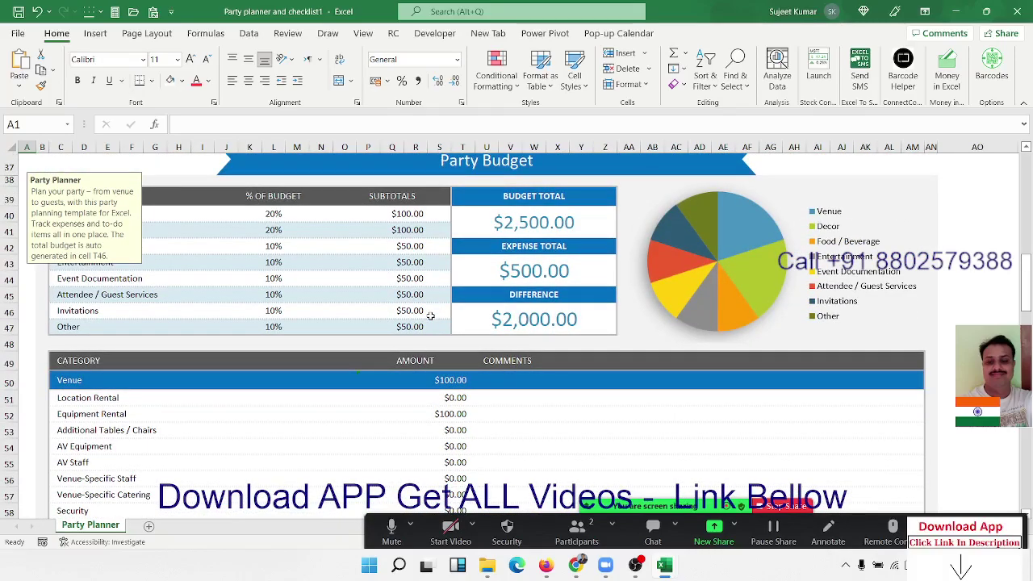
scroll(430, 316, up, 3)
scroll(430, 316, up, 8)
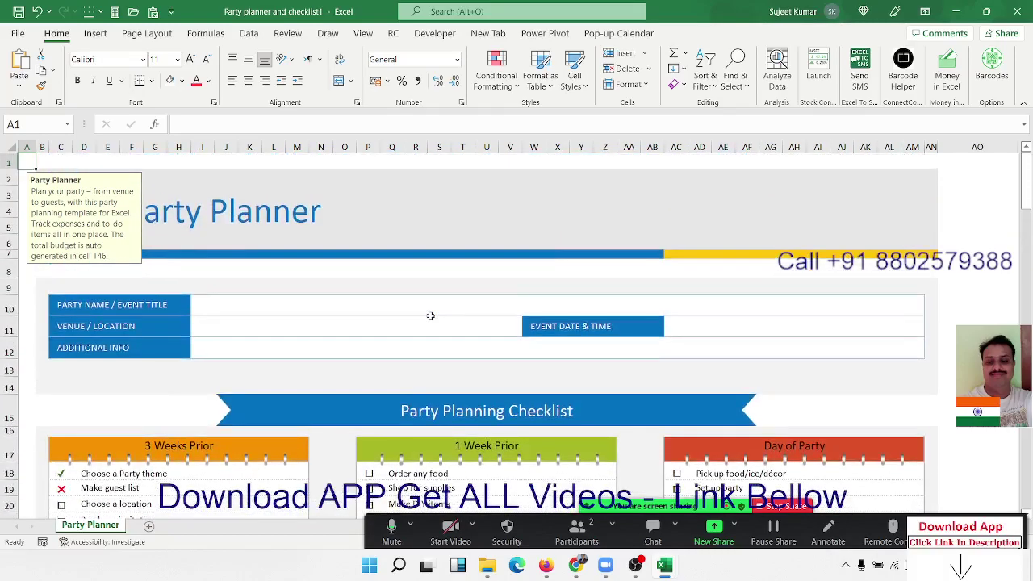
click(339, 269)
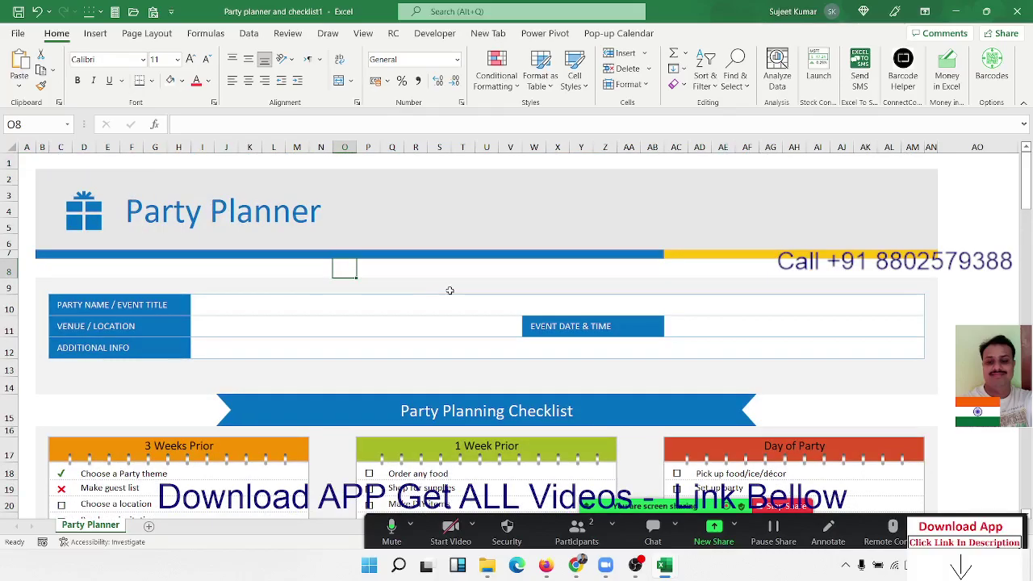
scroll(449, 291, down, 3)
scroll(447, 295, down, 2)
scroll(446, 300, down, 2)
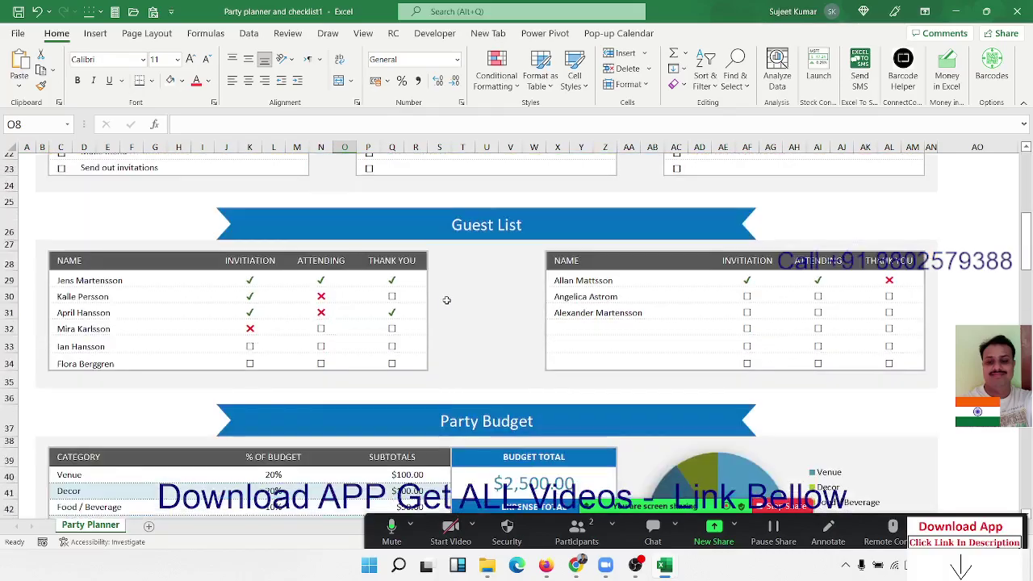
scroll(446, 300, down, 2)
scroll(446, 300, down, 2)
scroll(446, 300, down, 3)
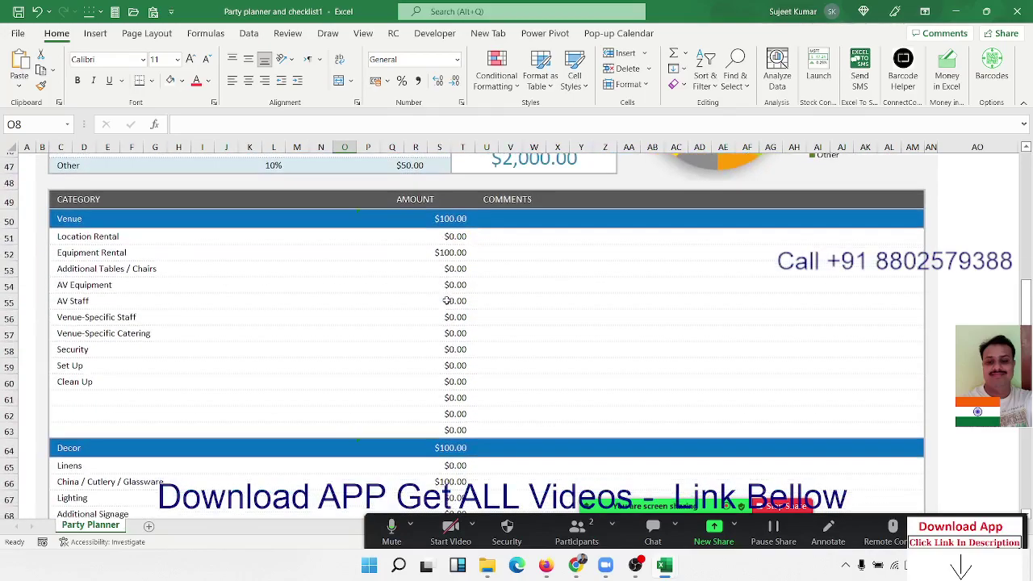
scroll(446, 300, down, 6)
scroll(446, 300, down, 7)
scroll(446, 300, down, 11)
scroll(446, 300, down, 5)
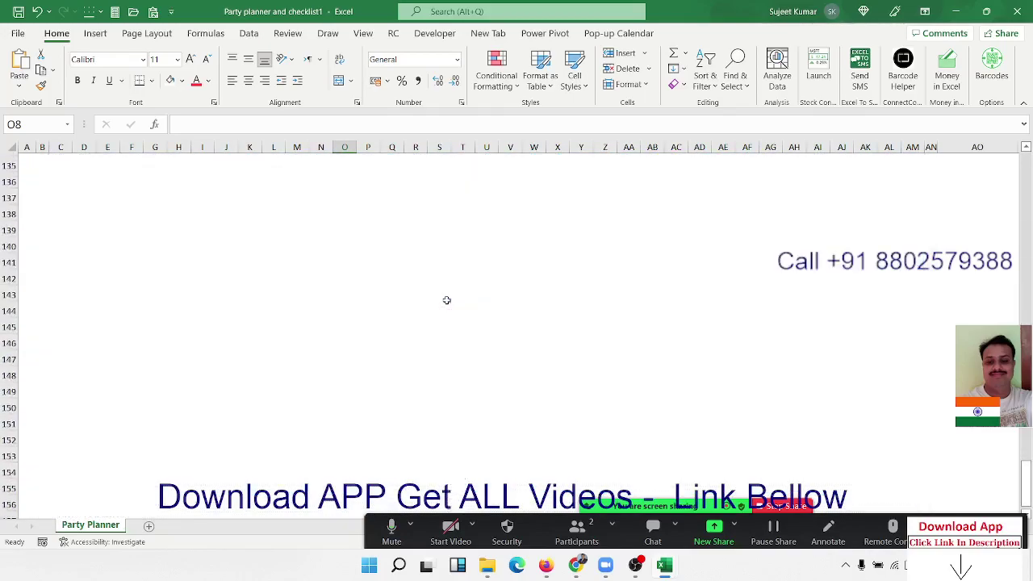
scroll(446, 300, up, 10)
scroll(446, 300, up, 13)
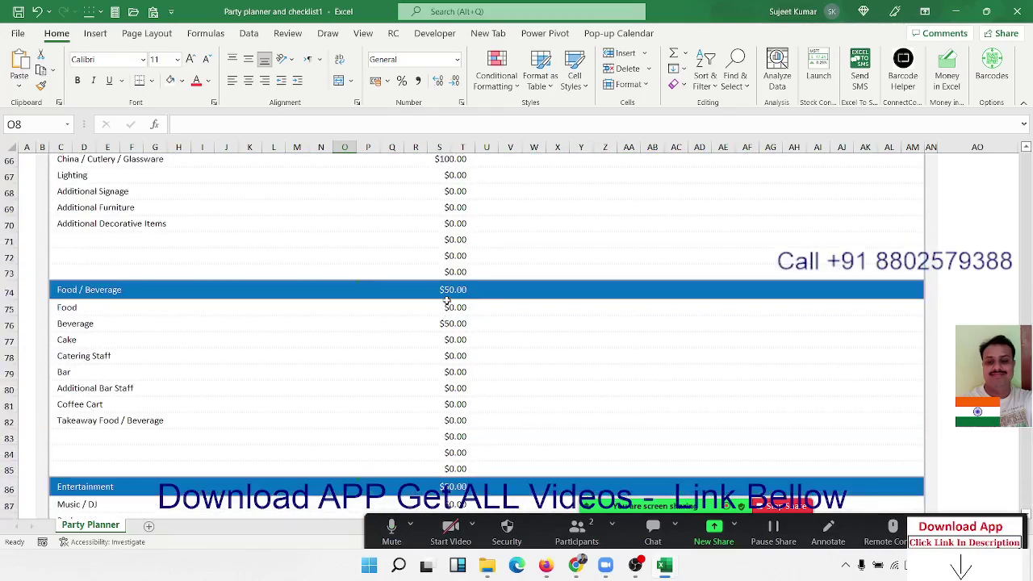
scroll(446, 300, up, 15)
scroll(446, 300, up, 1)
scroll(446, 298, up, 7)
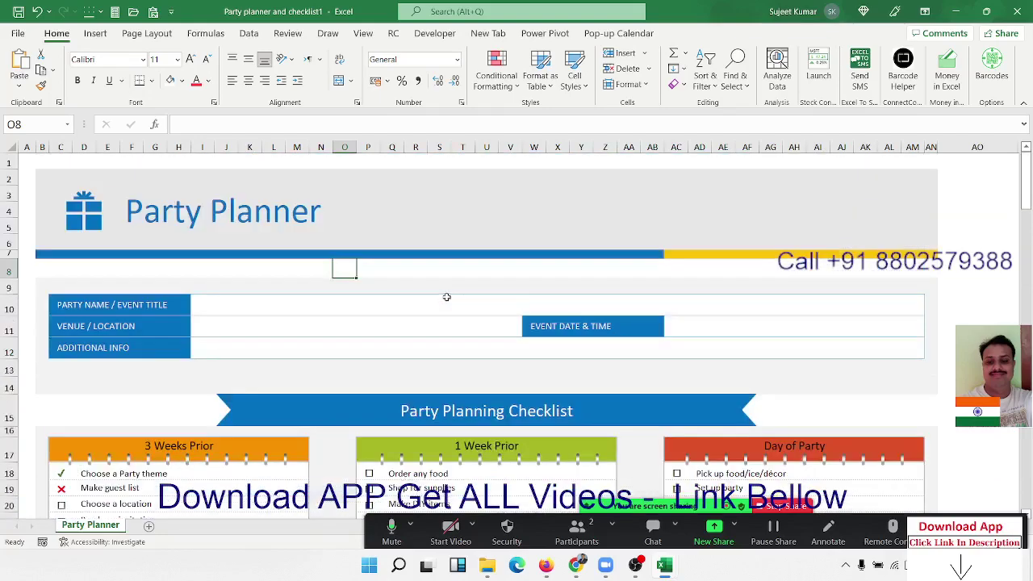
- Inspect the Party Planner title cell and the name, venue, date and info entry cells
drag(72, 198, 790, 188)
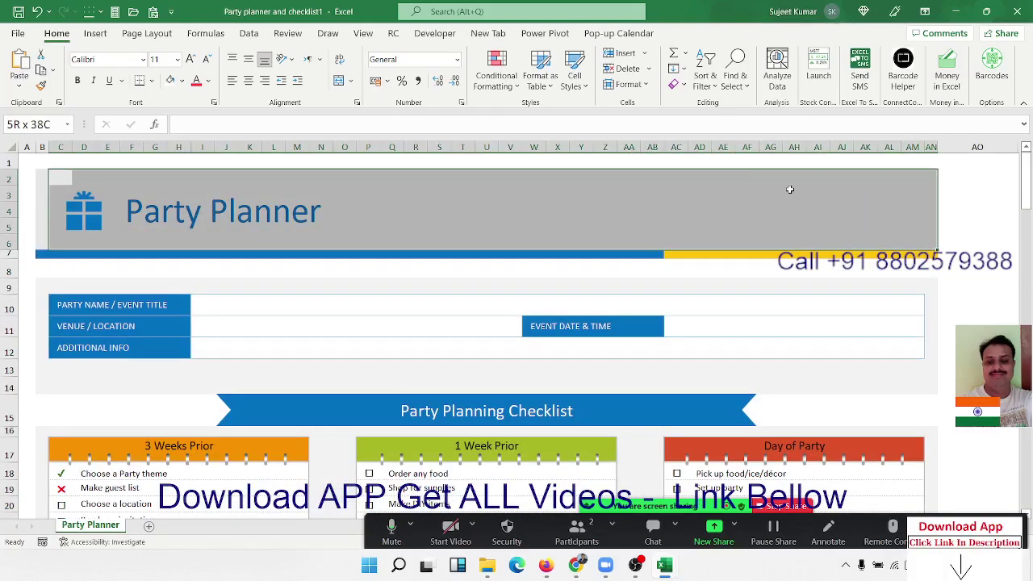
click(363, 282)
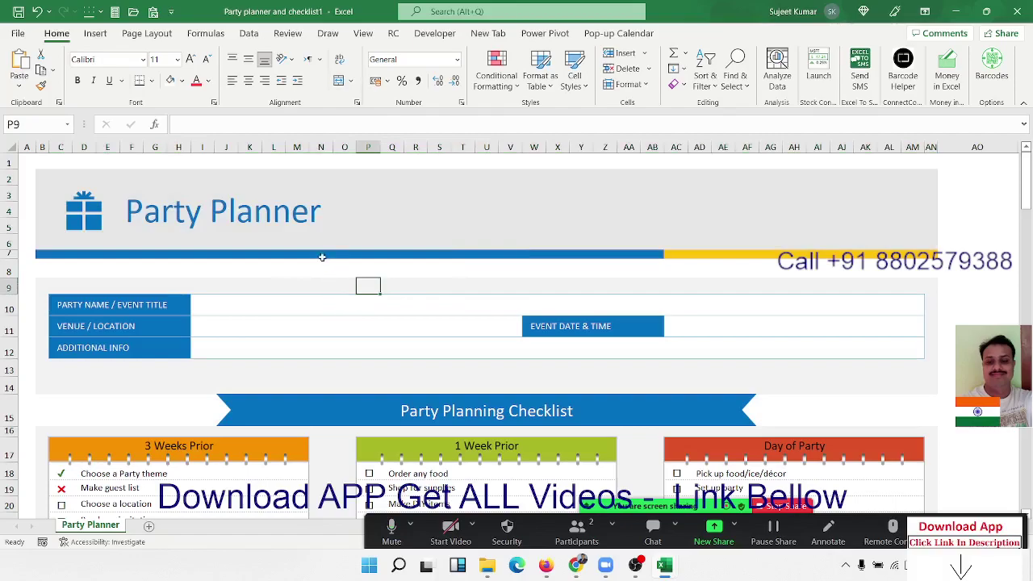
drag(322, 257, 669, 252)
click(701, 246)
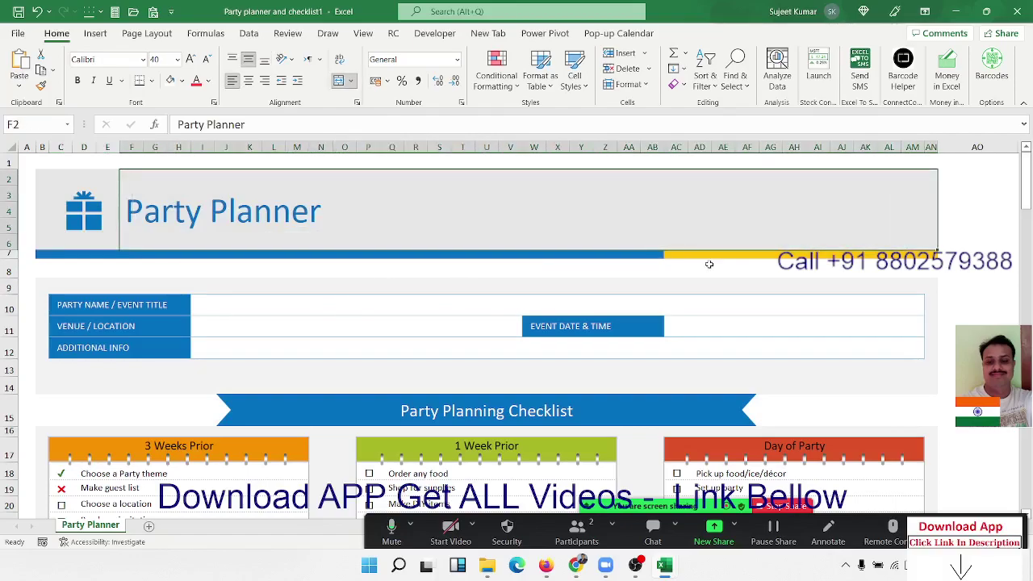
click(707, 266)
click(342, 317)
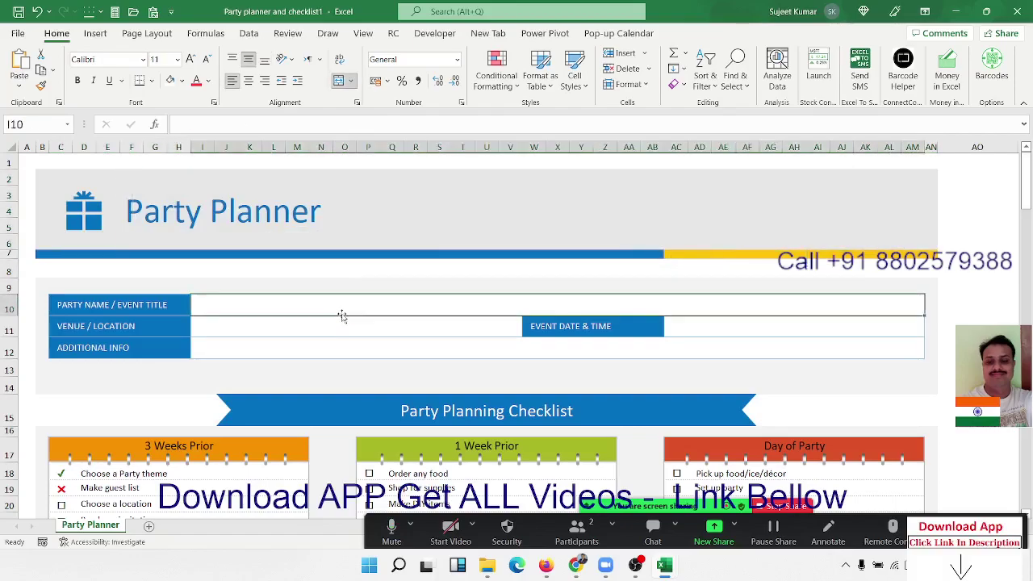
click(339, 327)
click(676, 326)
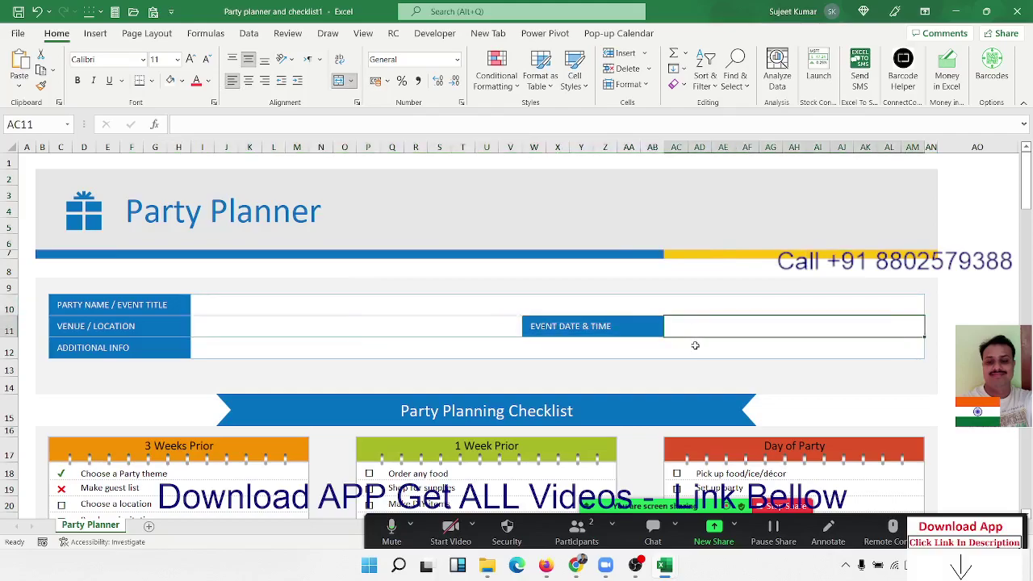
click(695, 345)
scroll(403, 402, down, 3)
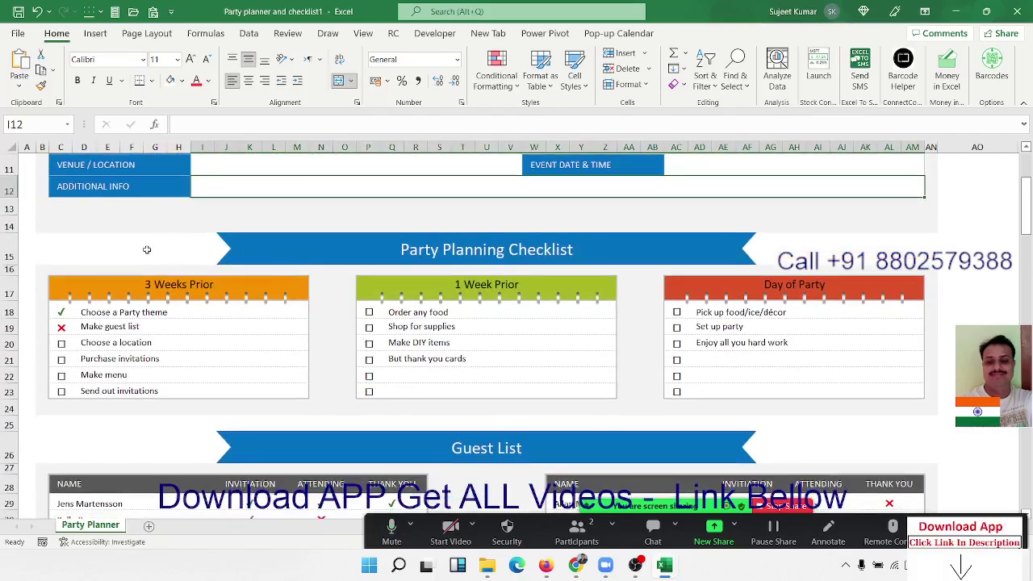
- Select the arrow shape at the checklist banner's right end and drag it slightly
drag(41, 253, 181, 252)
click(872, 242)
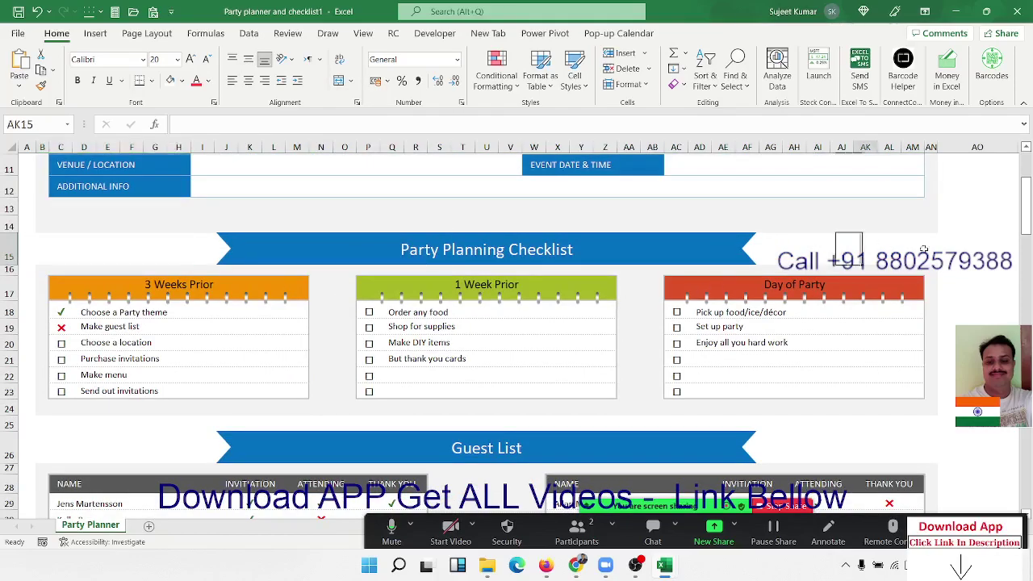
click(757, 262)
mouse_move(649, 256)
mouse_down()
mouse_move(676, 256)
mouse_move(651, 256)
mouse_up()
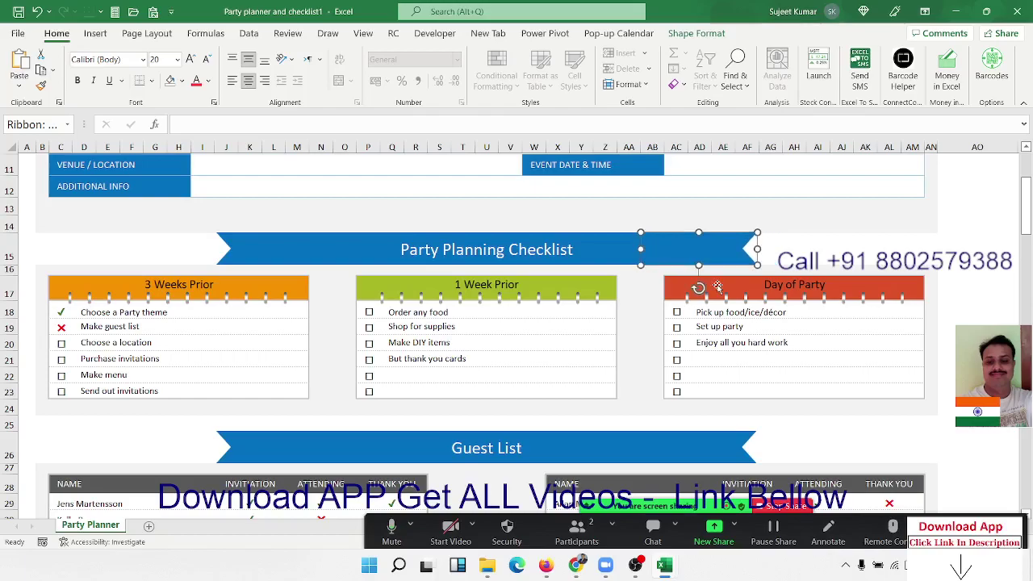
- Move the banner's arrow shape back flush against the banner, nudging it with Left and Down
click(852, 260)
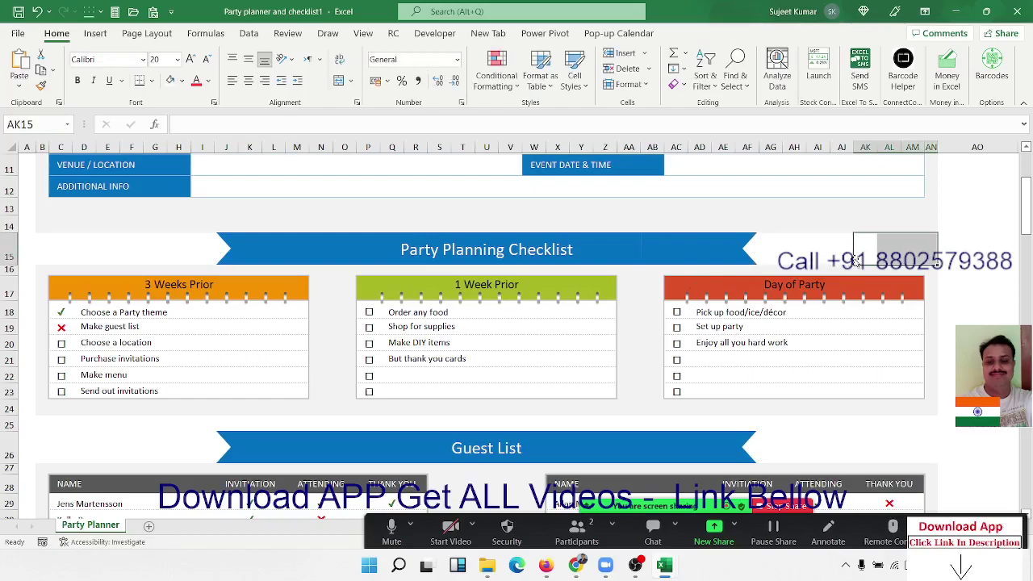
click(668, 250)
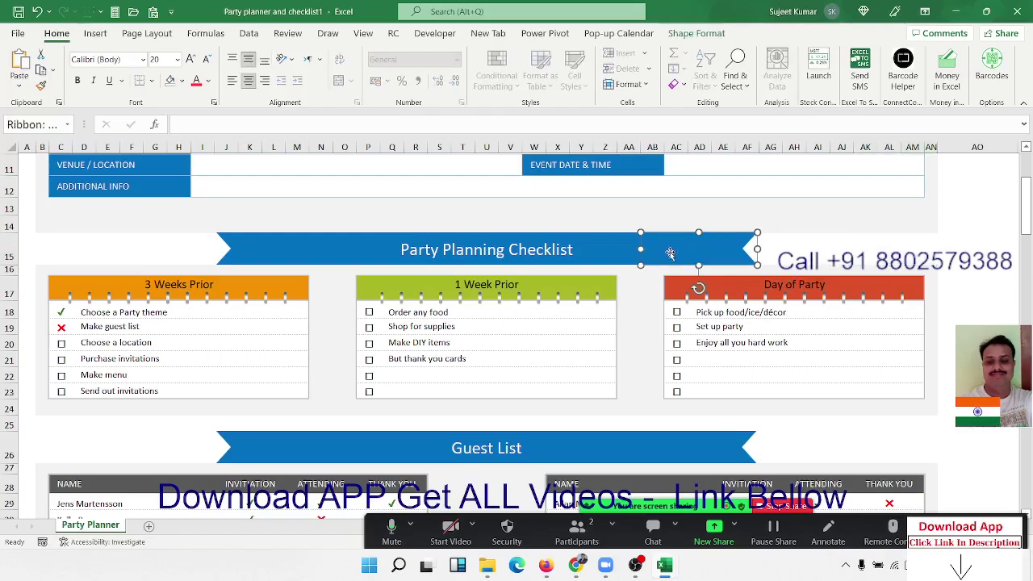
drag(668, 251, 671, 249)
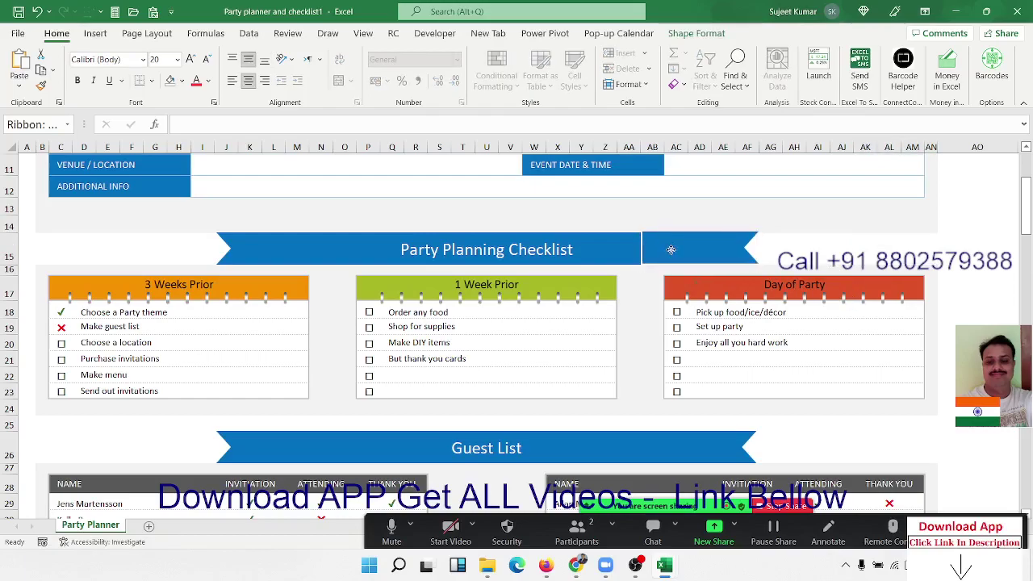
drag(671, 249, 672, 250)
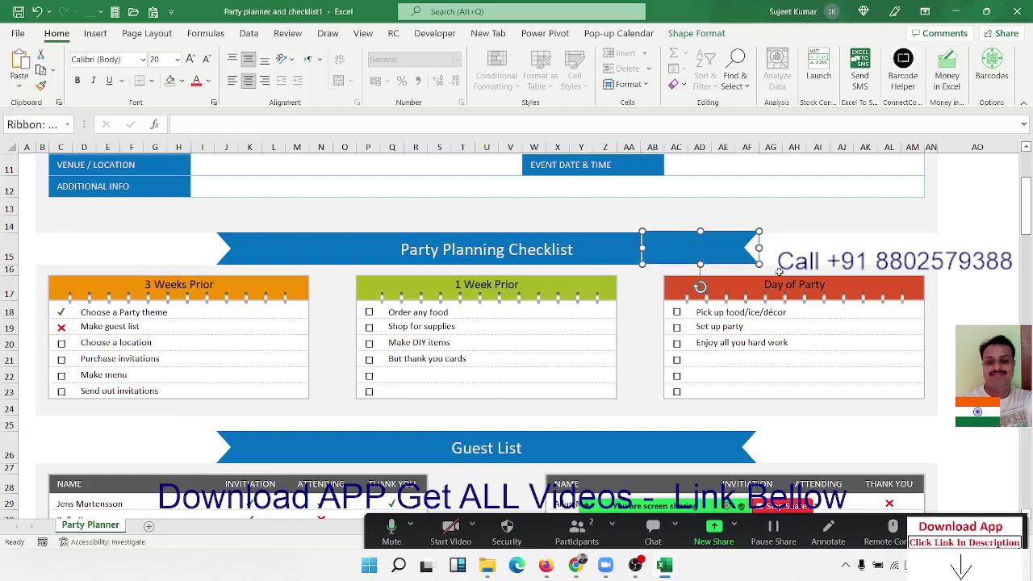
key(Left)
key(Down)
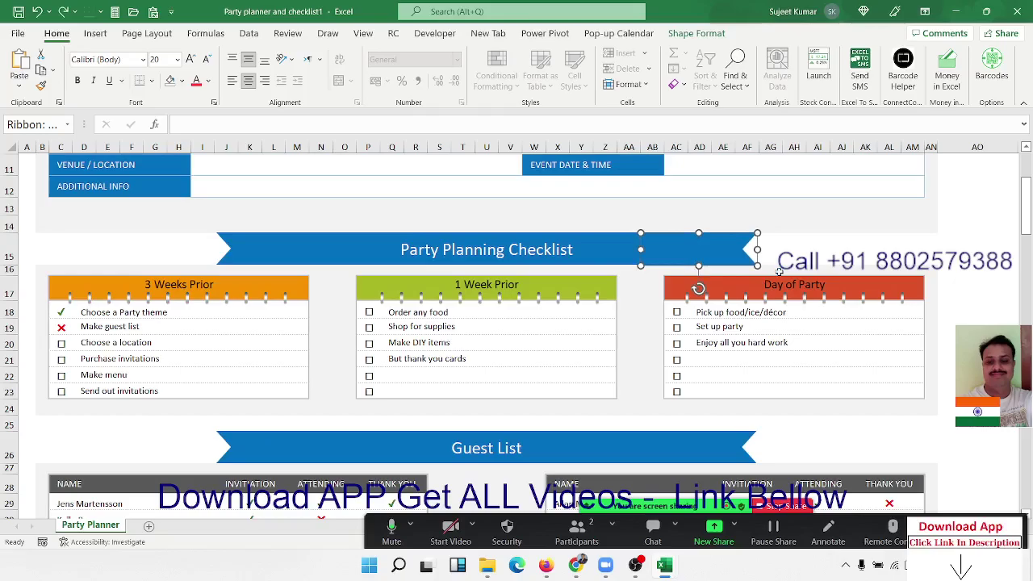
click(815, 259)
- Undo the last change, switch workbook windows, and scroll through the sheet
key(ctrl+z)
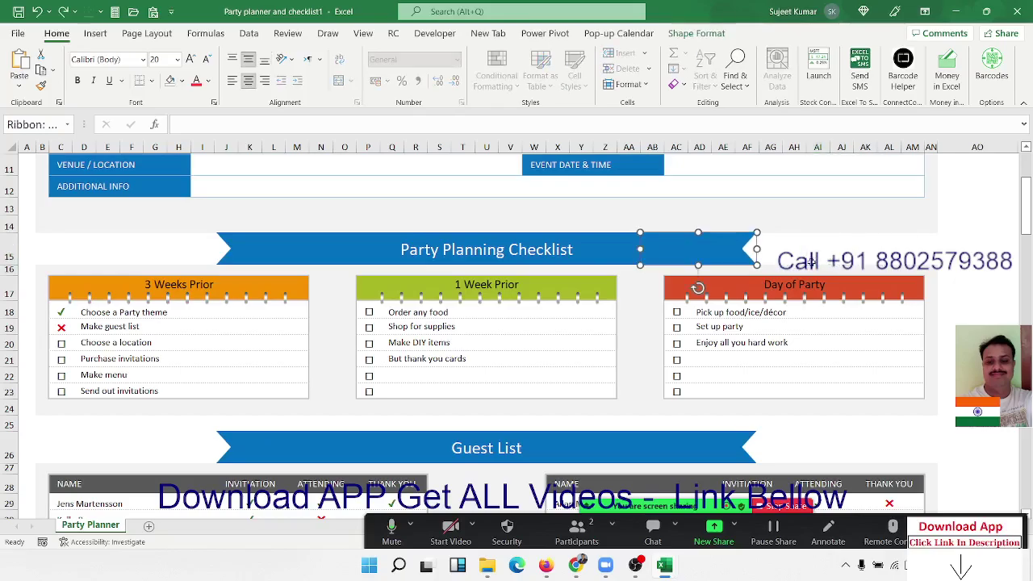
key(ctrl+Tab)
key(ctrl+Tab)
key(ctrl+Tab)
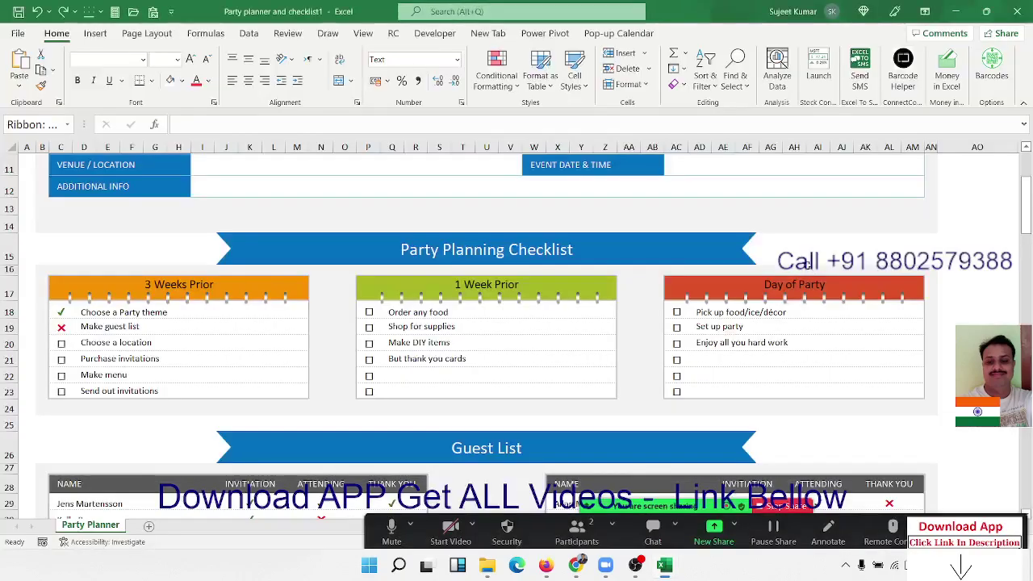
scroll(496, 296, down, 3)
scroll(496, 296, up, 3)
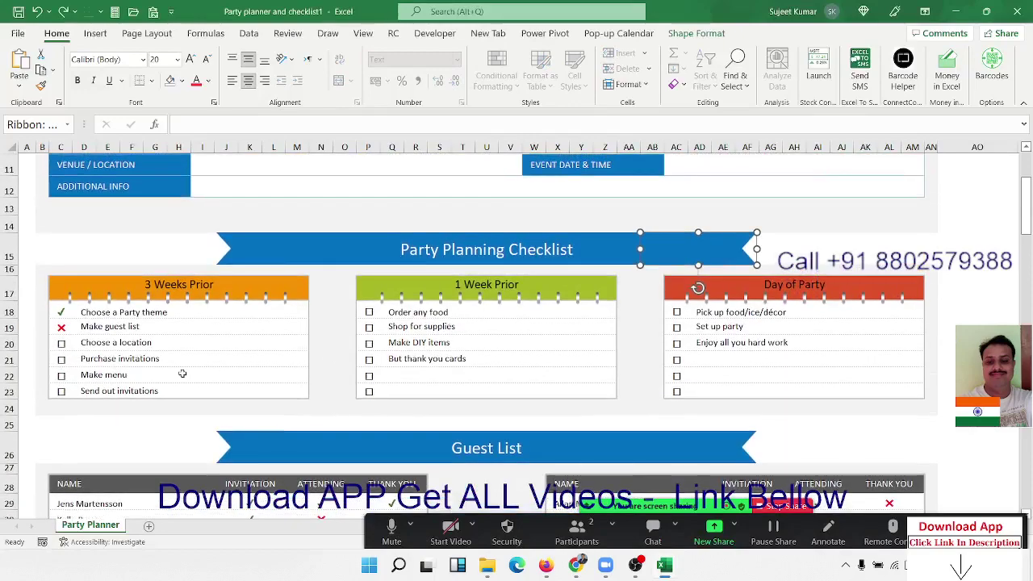
- Open cell C20's checkmark choices, close them unchanged, and scroll the checklist
click(71, 346)
click(78, 346)
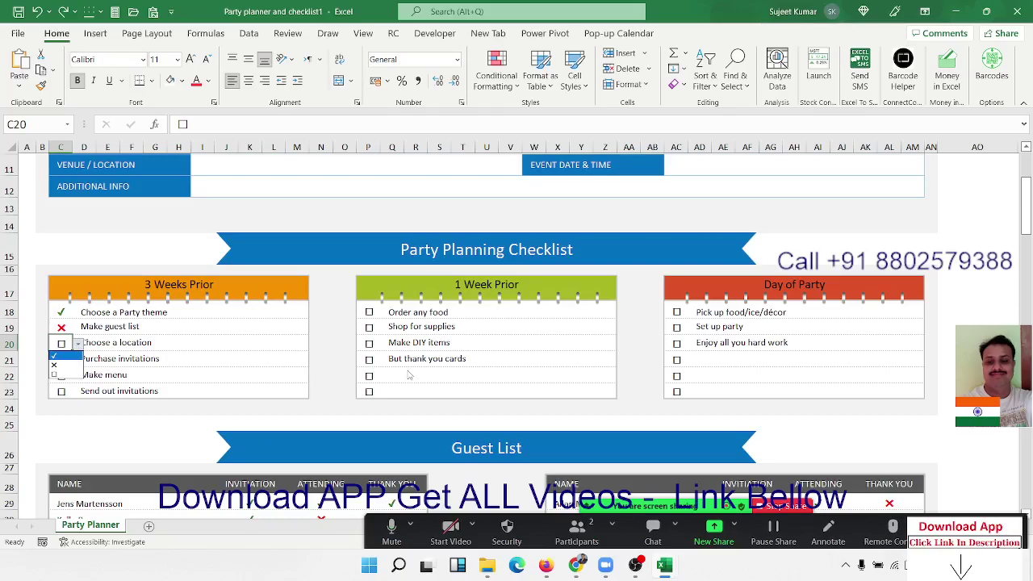
key(Escape)
scroll(407, 370, down, 3)
scroll(407, 370, down, 3)
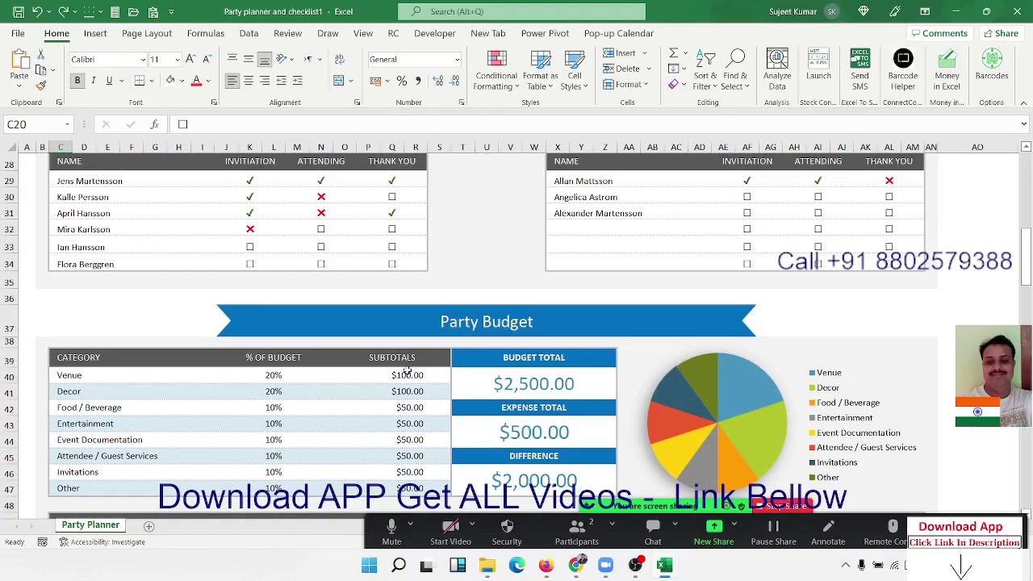
scroll(407, 369, up, 3)
scroll(408, 369, up, 3)
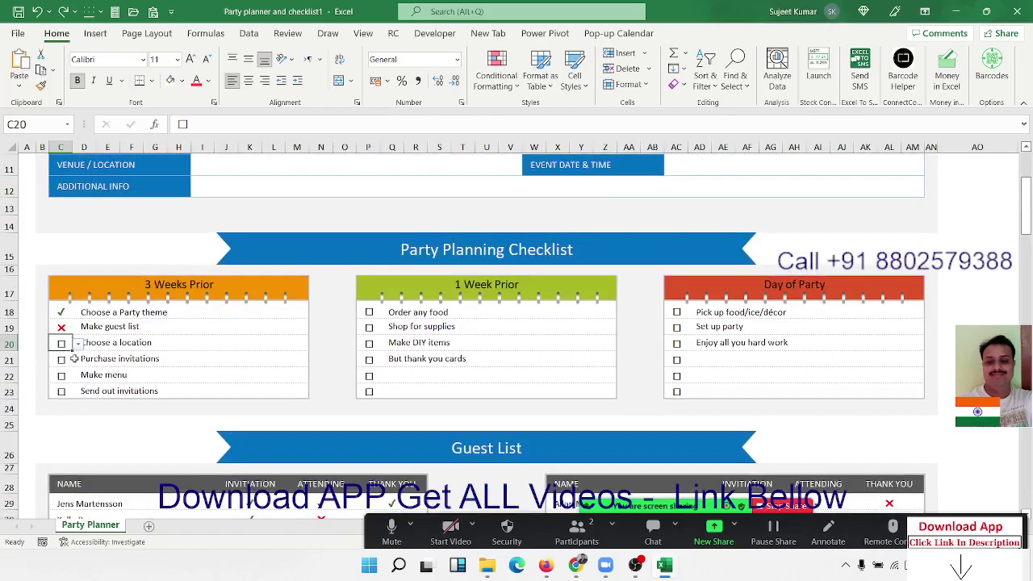
- Nudge the spiral binding picture in 3 Weeks Prior slightly, then deselect it
click(228, 300)
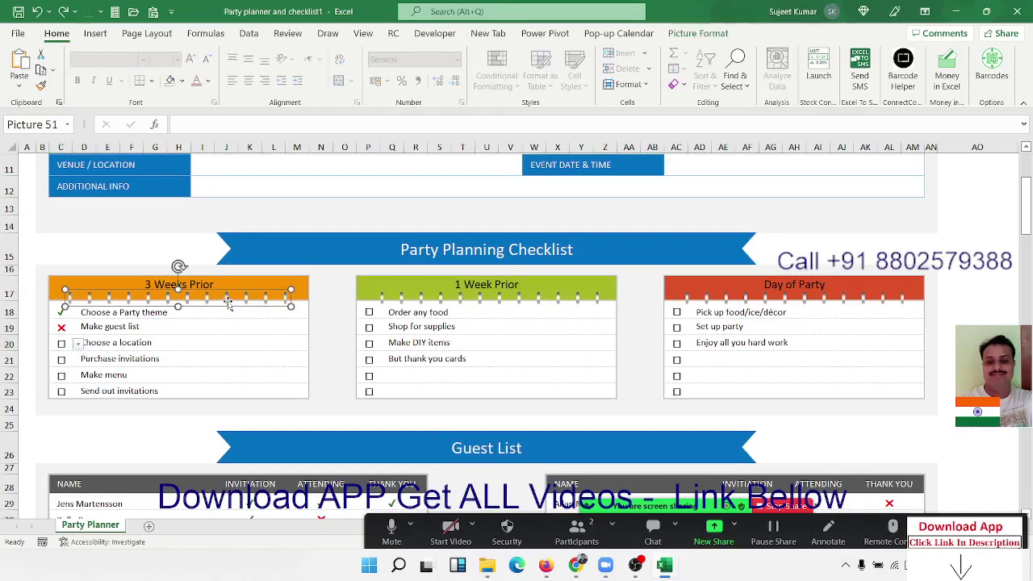
mouse_move(229, 302)
mouse_down()
mouse_move(227, 312)
mouse_move(231, 303)
mouse_up()
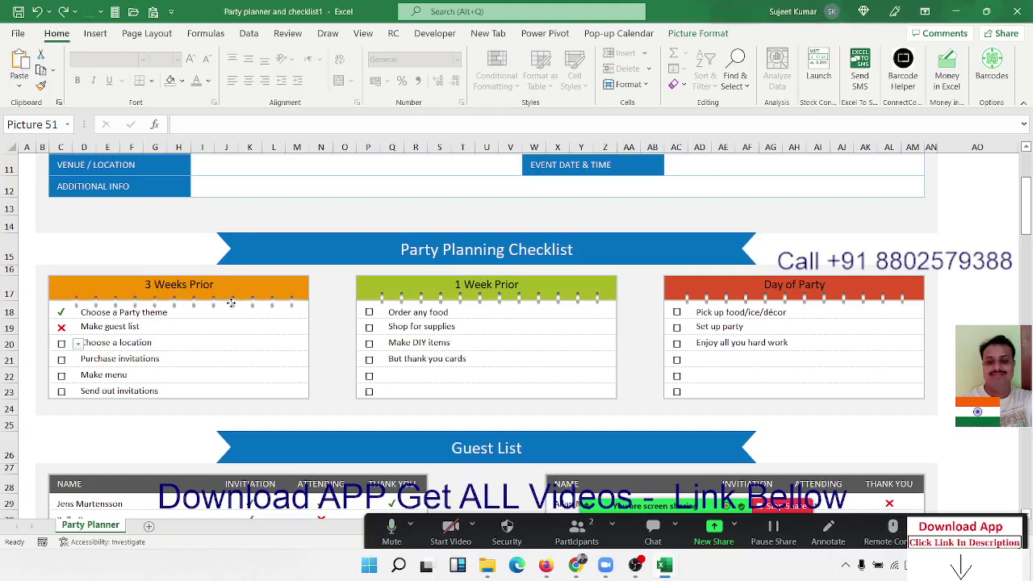
click(295, 408)
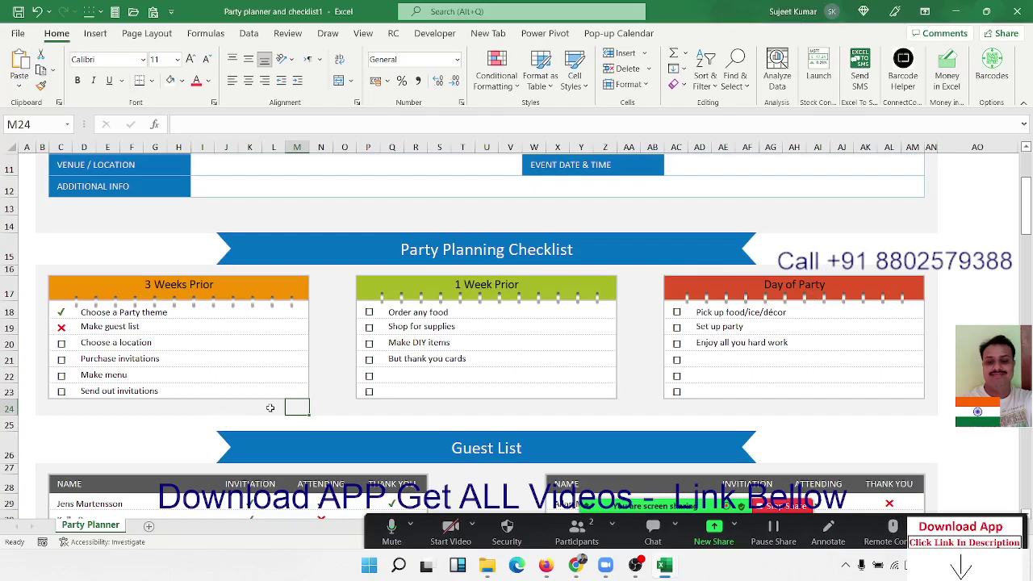
- Add a new blank worksheet, Sheet1, after the Party Planner tab
scroll(270, 407, down, 3)
scroll(270, 408, up, 2)
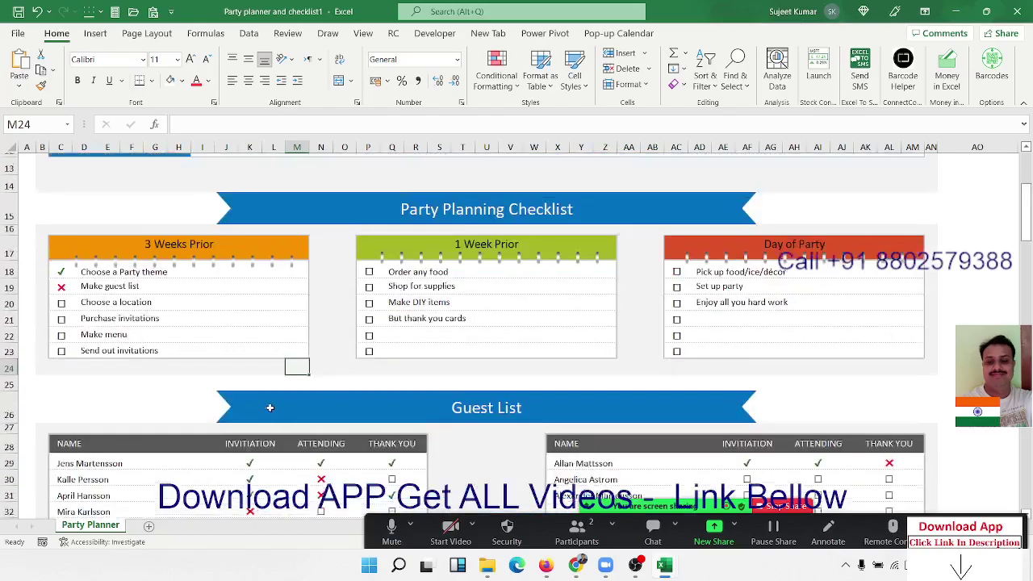
scroll(270, 408, up, 1)
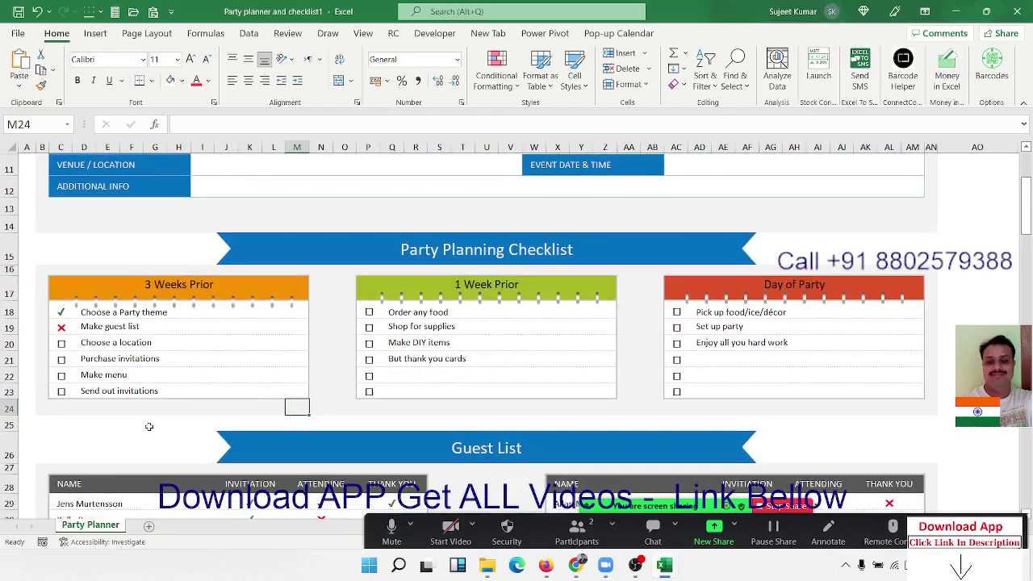
click(149, 525)
- Drag the E/F header border left to make column E a thin strip, then select E2
click(275, 287)
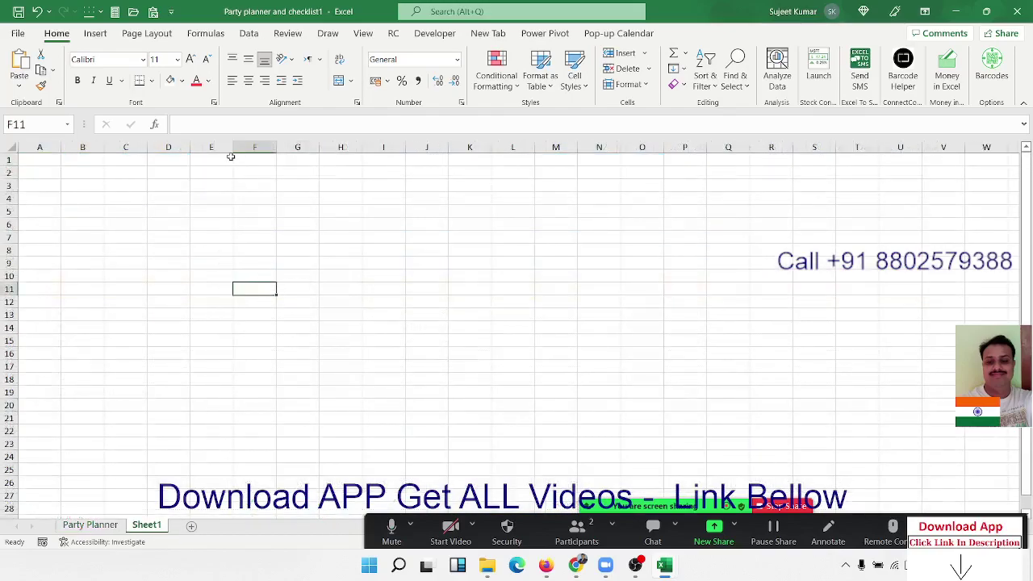
drag(233, 149, 194, 156)
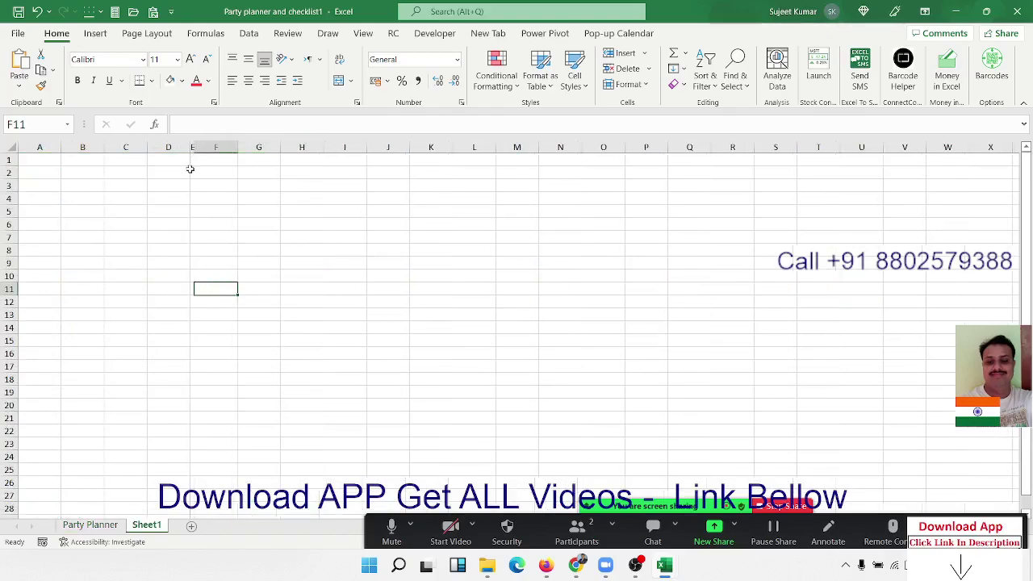
click(192, 172)
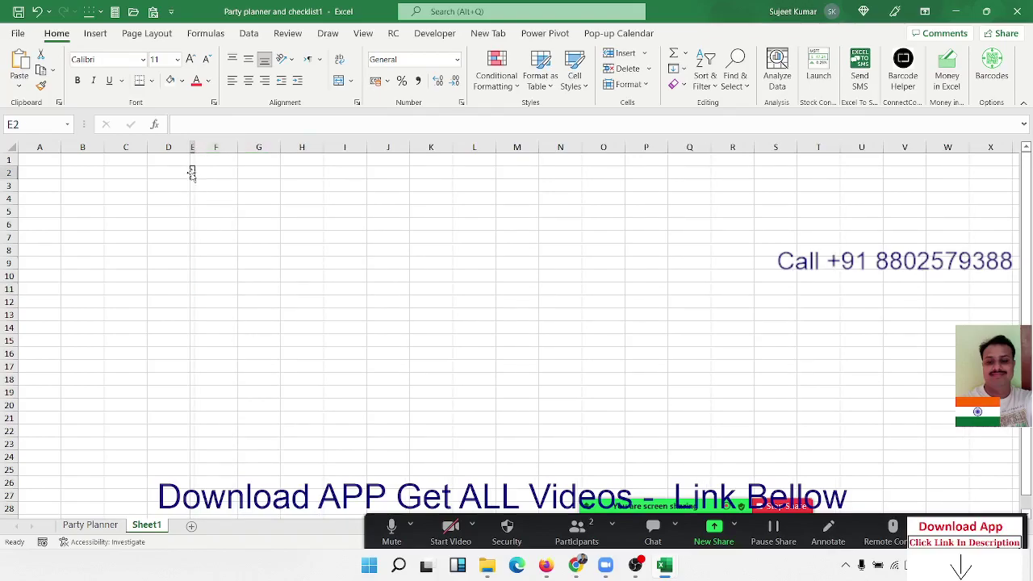
- Open Format Cells > Fill > Fill Effects for cell E2 and move the window aside
right_click(192, 171)
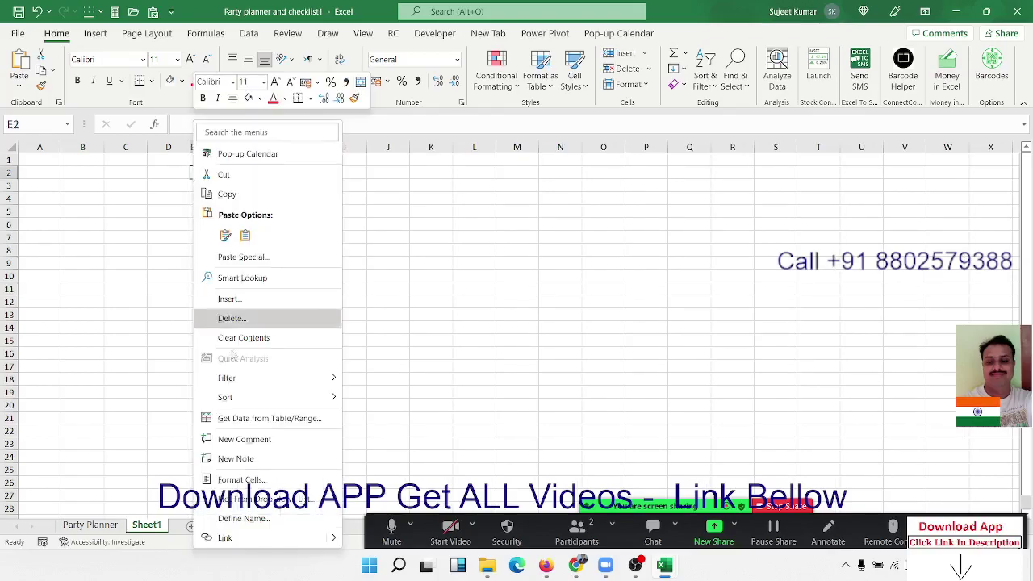
click(255, 482)
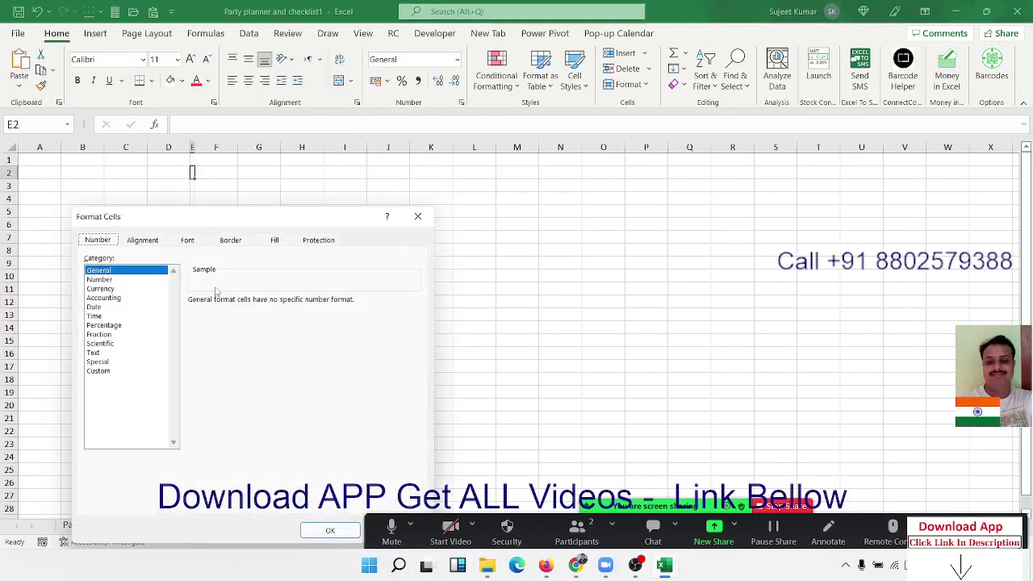
click(268, 242)
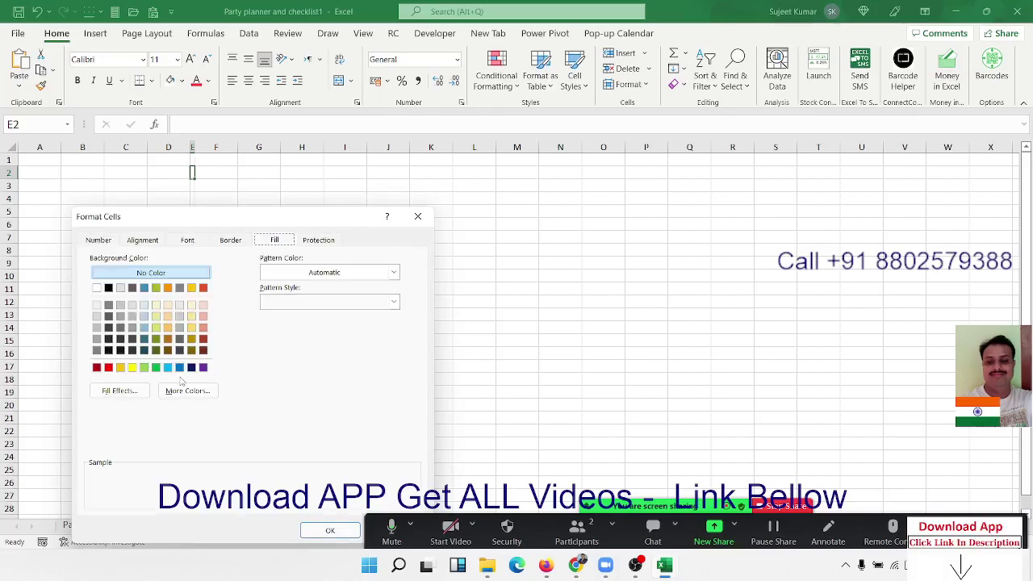
click(147, 391)
mouse_move(234, 232)
mouse_down()
mouse_move(395, 214)
mouse_move(505, 153)
mouse_up()
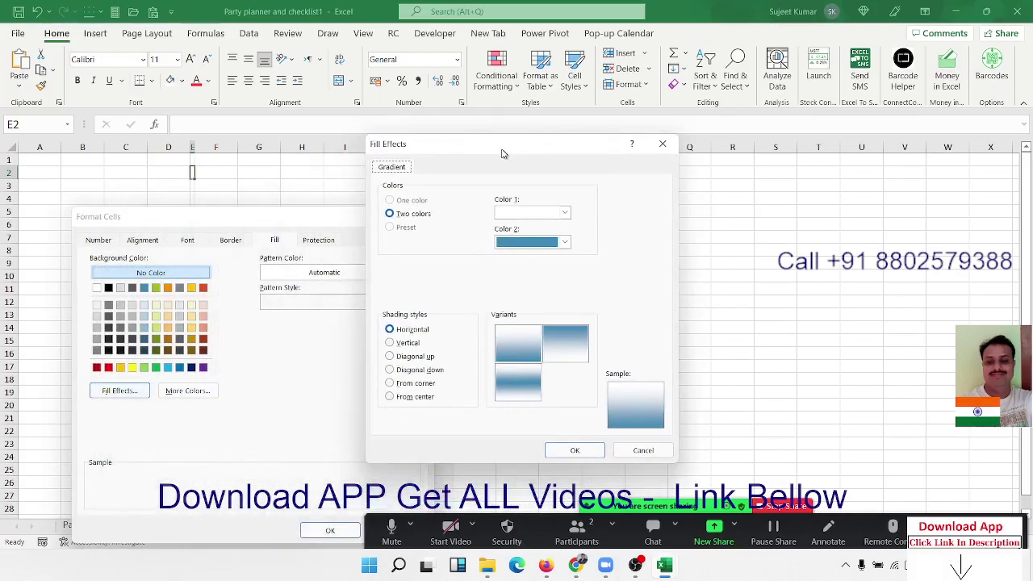
- Keep horizontal shading and try white and near-white for the gradient colours
click(408, 343)
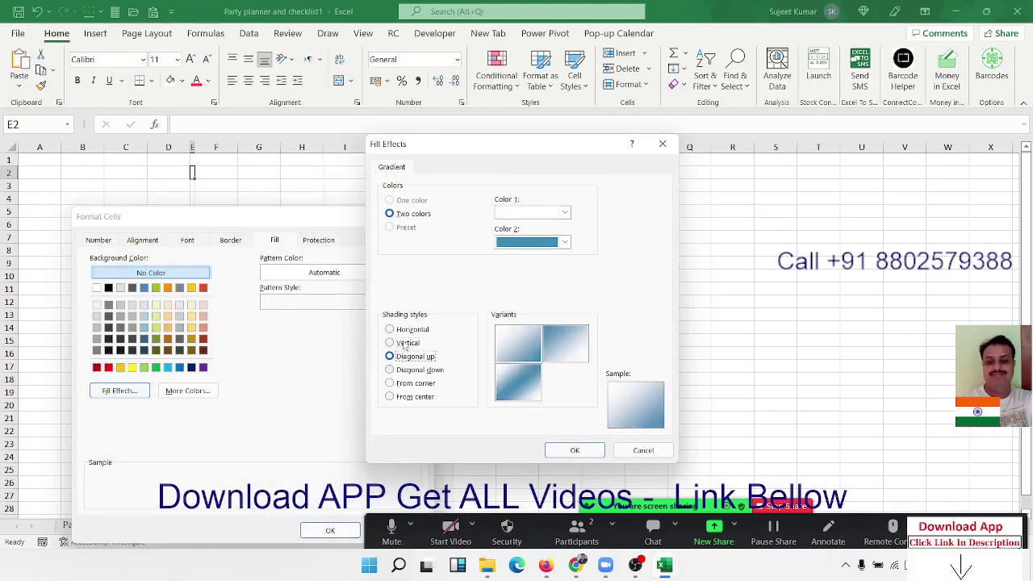
click(405, 332)
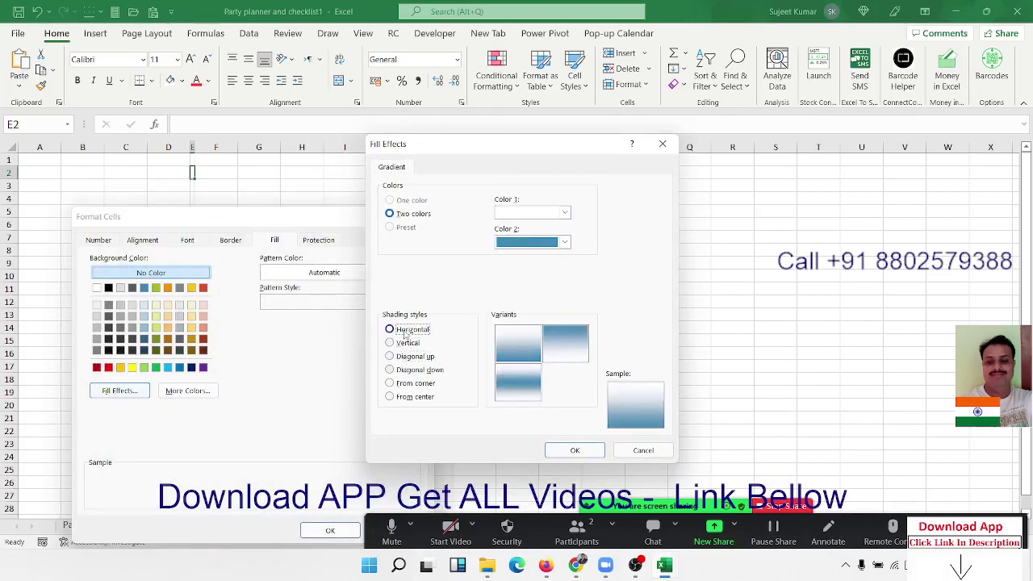
click(521, 212)
click(518, 240)
click(519, 240)
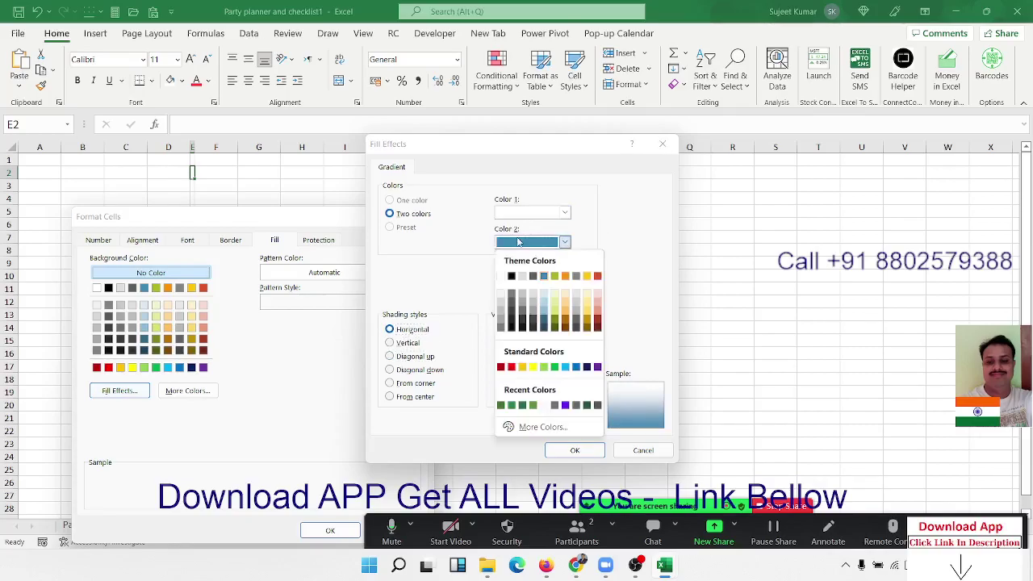
click(501, 302)
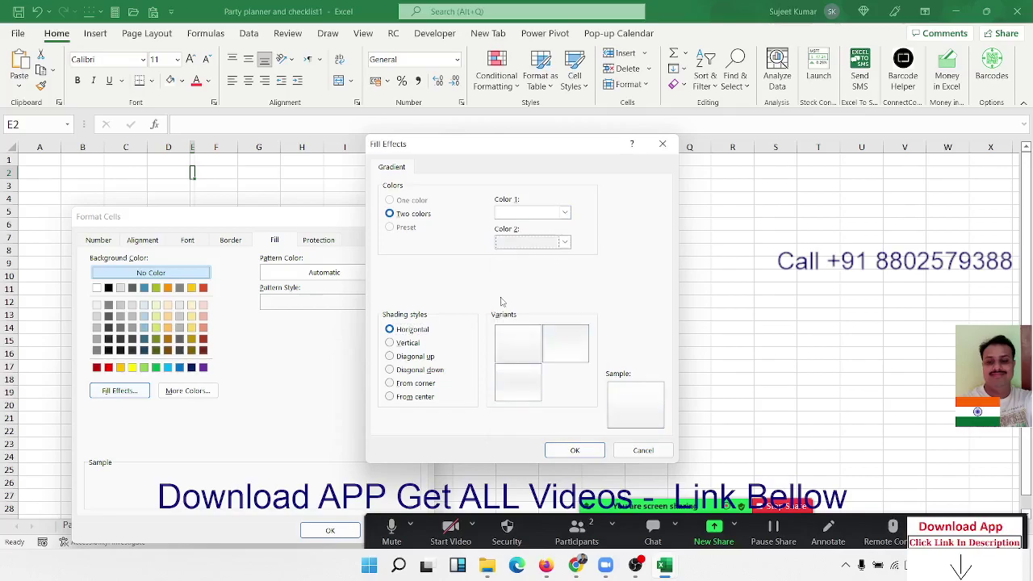
click(564, 242)
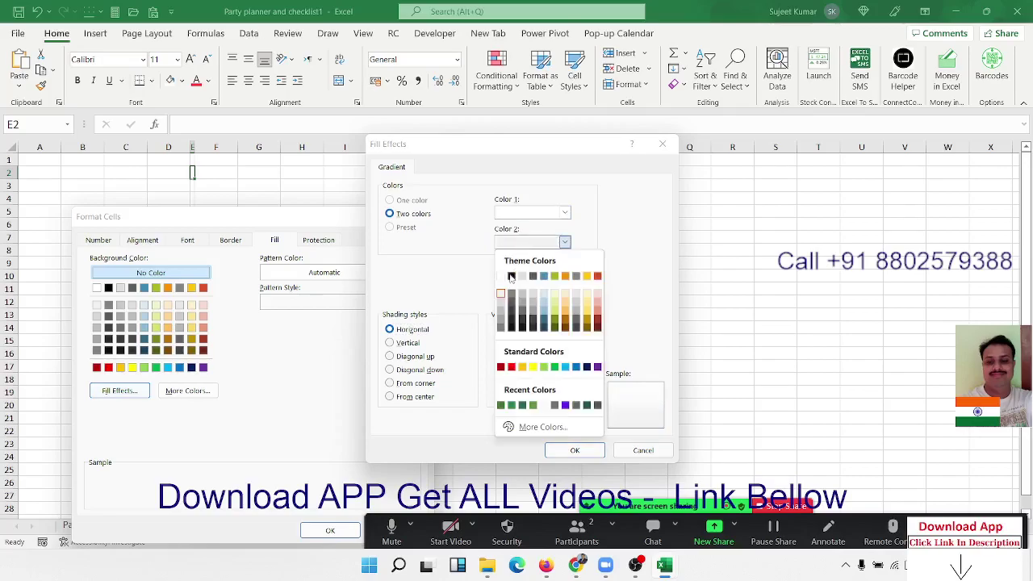
click(679, 186)
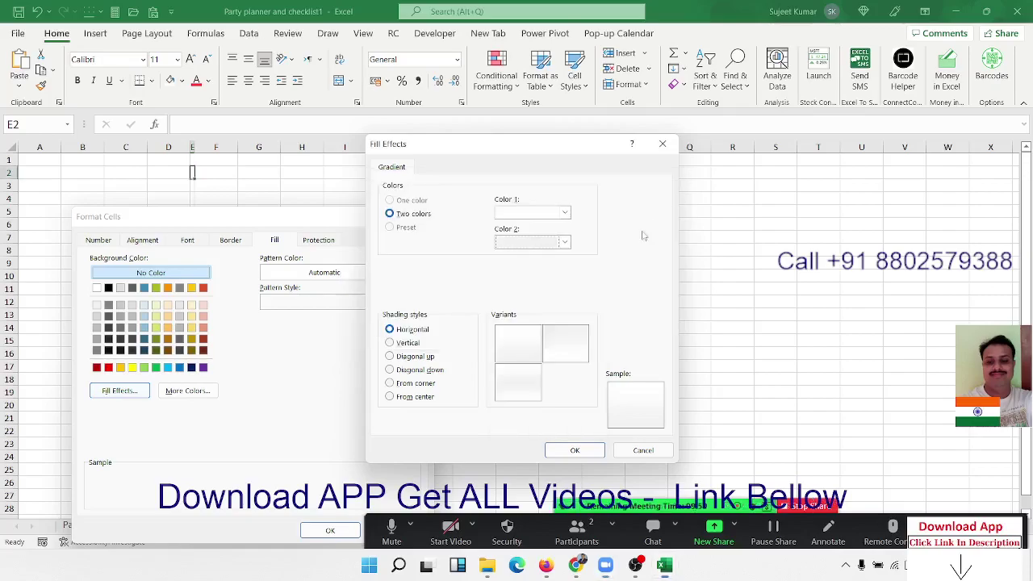
- Set the gradient's Color 1 to grey and Color 2 to white
click(565, 241)
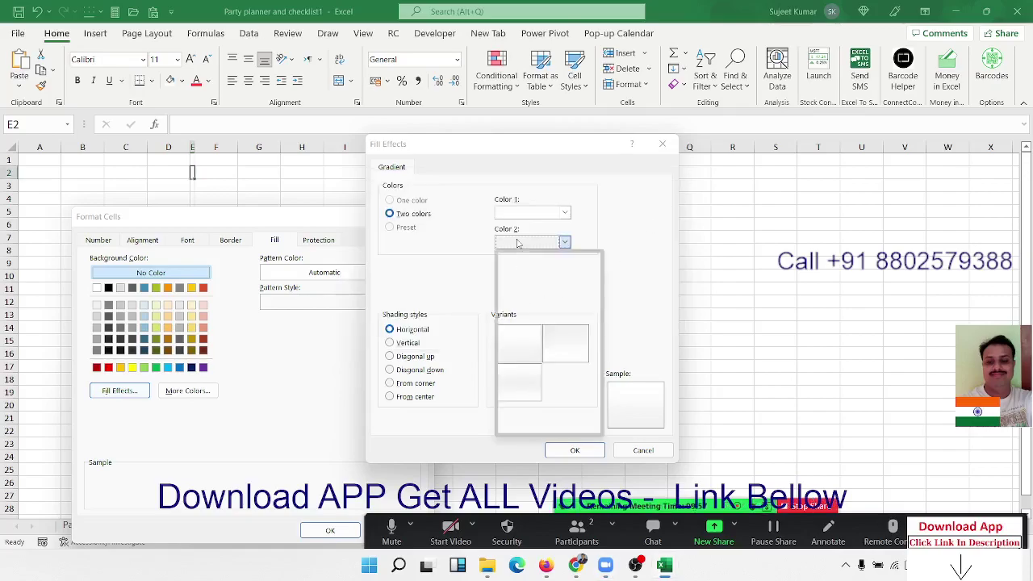
click(501, 320)
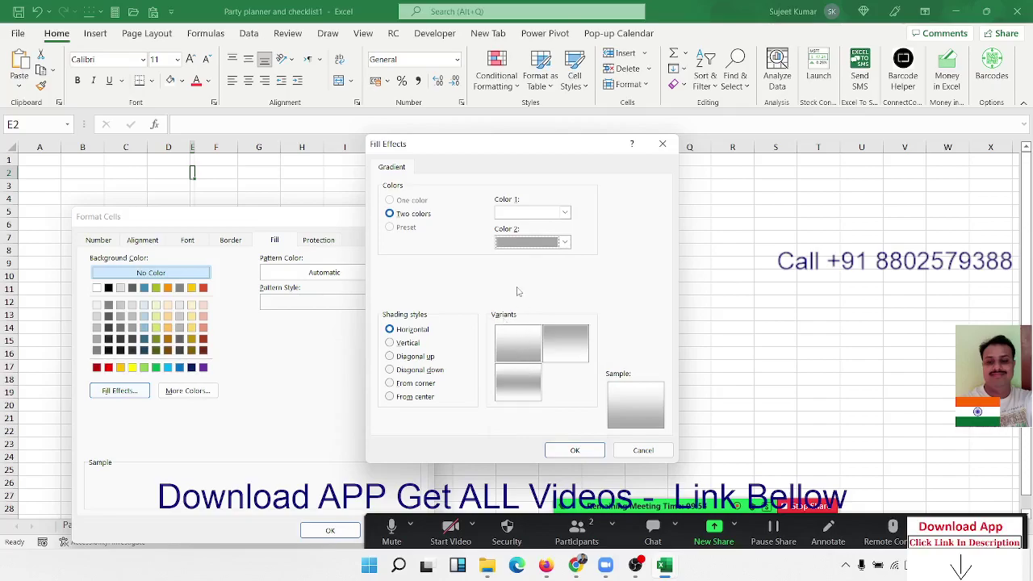
click(565, 241)
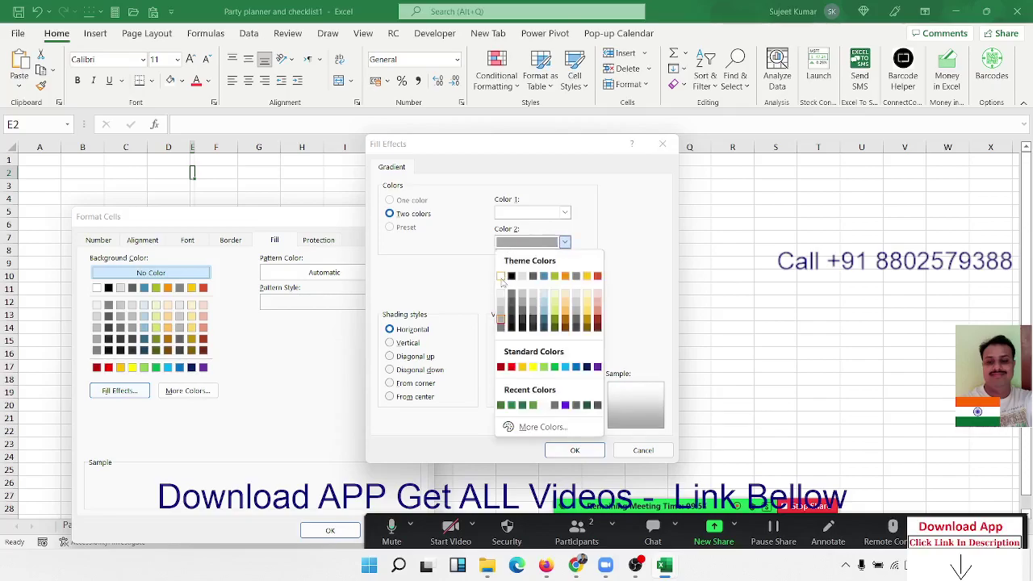
click(500, 276)
click(564, 212)
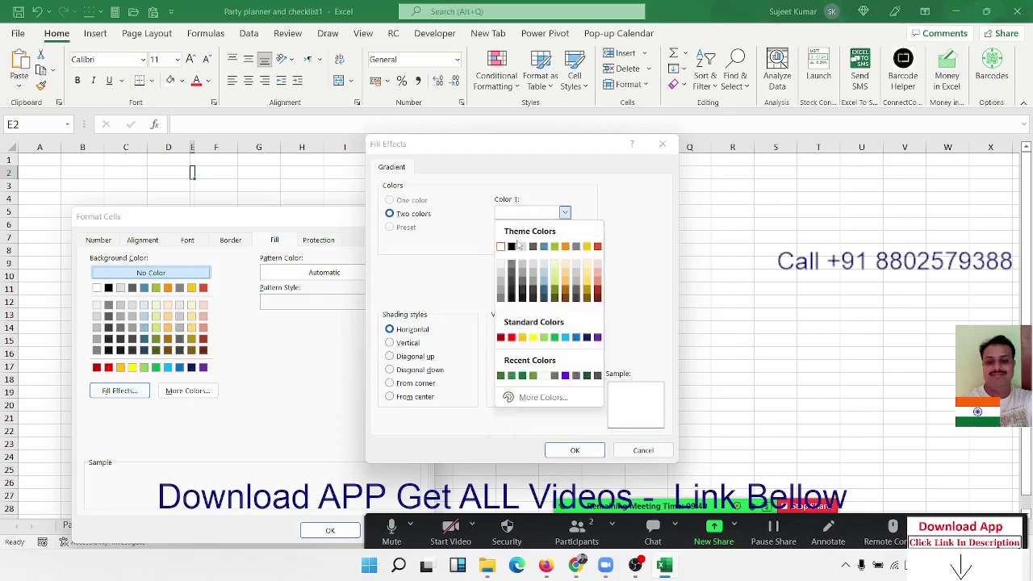
click(500, 288)
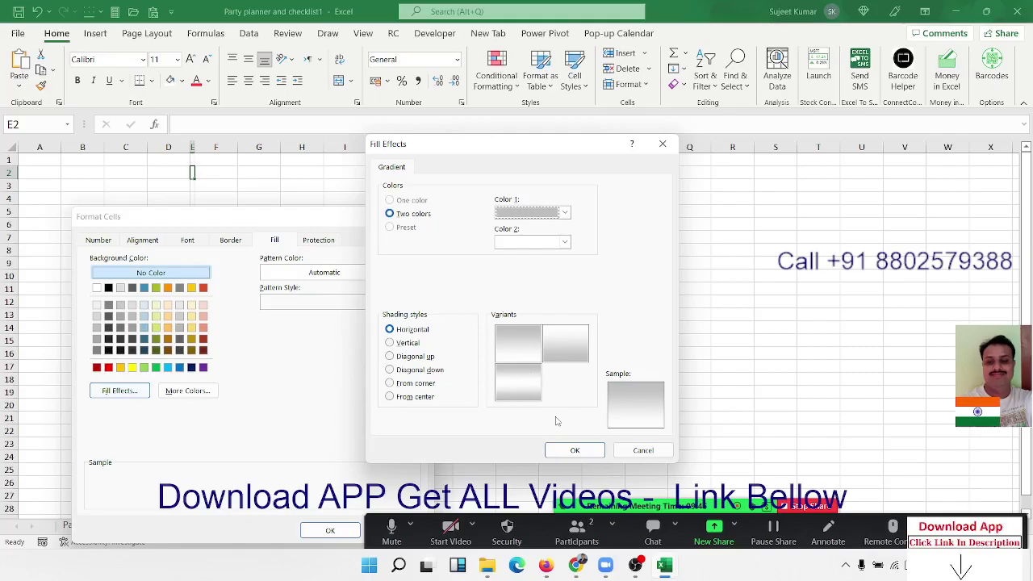
- Pick the white-through-the-middle variant and apply the gradient to E2
click(527, 393)
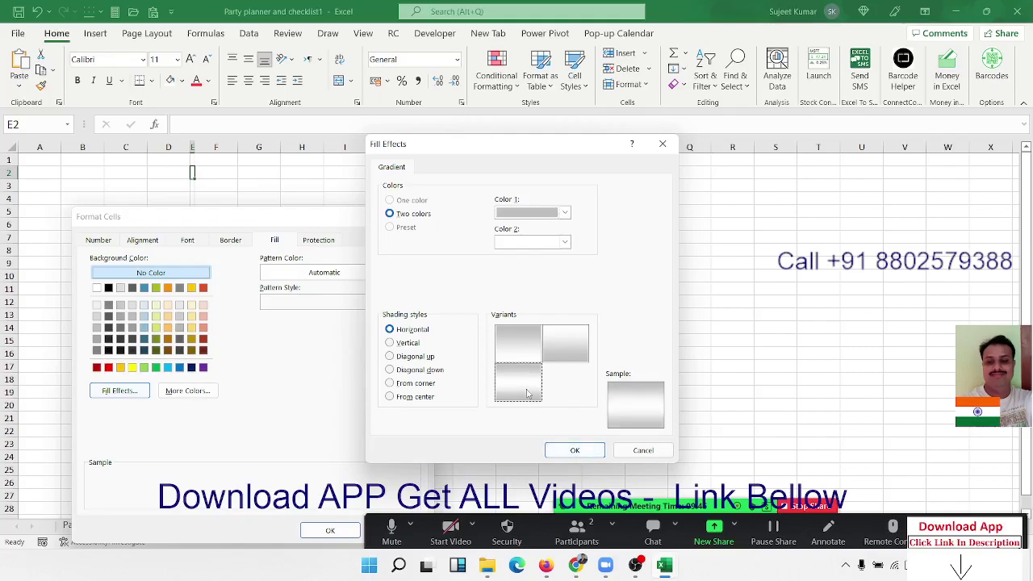
click(574, 450)
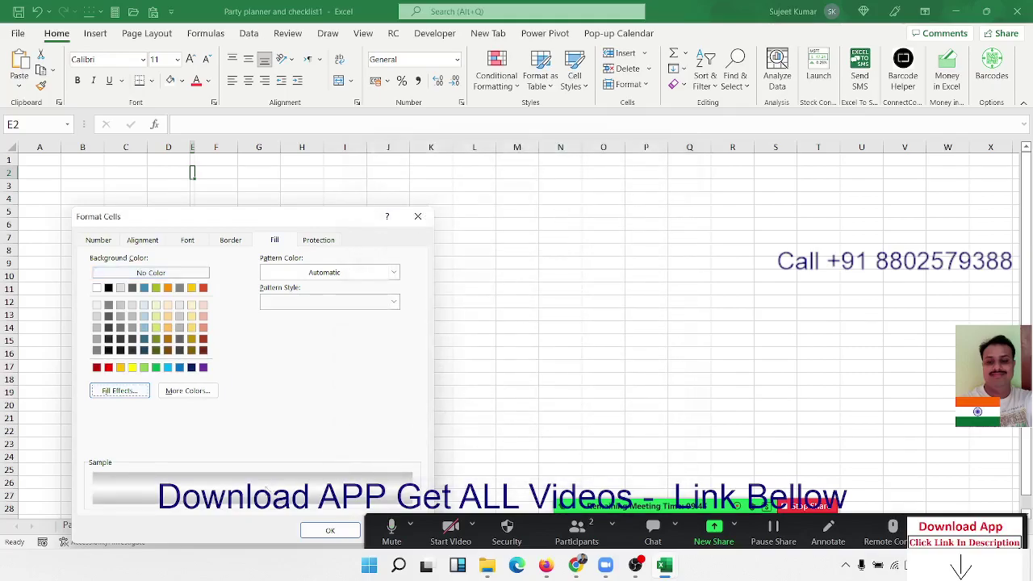
click(330, 530)
- Shrink column E to a hairline 0.25 width (4 pixels)
click(268, 326)
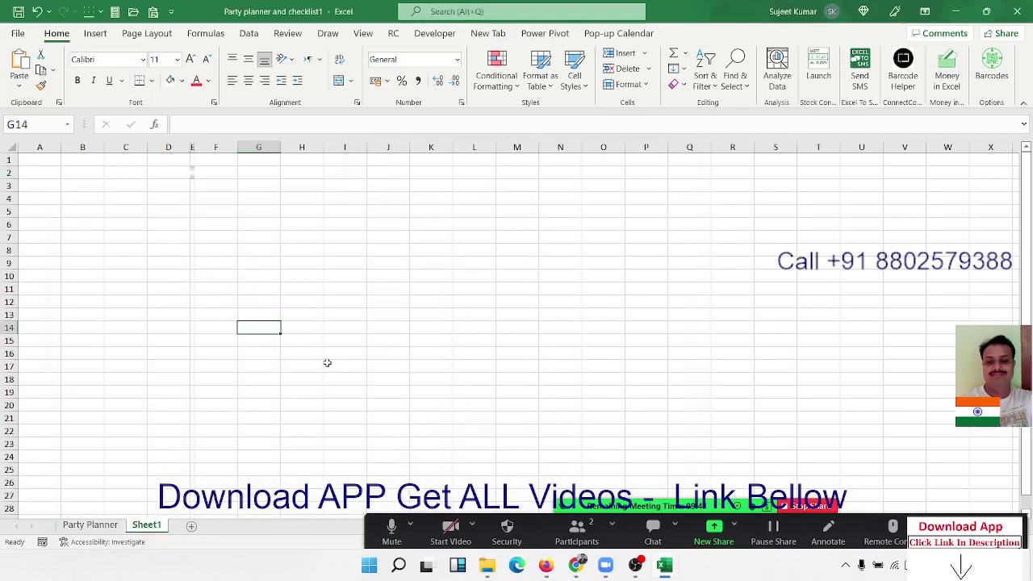
click(193, 173)
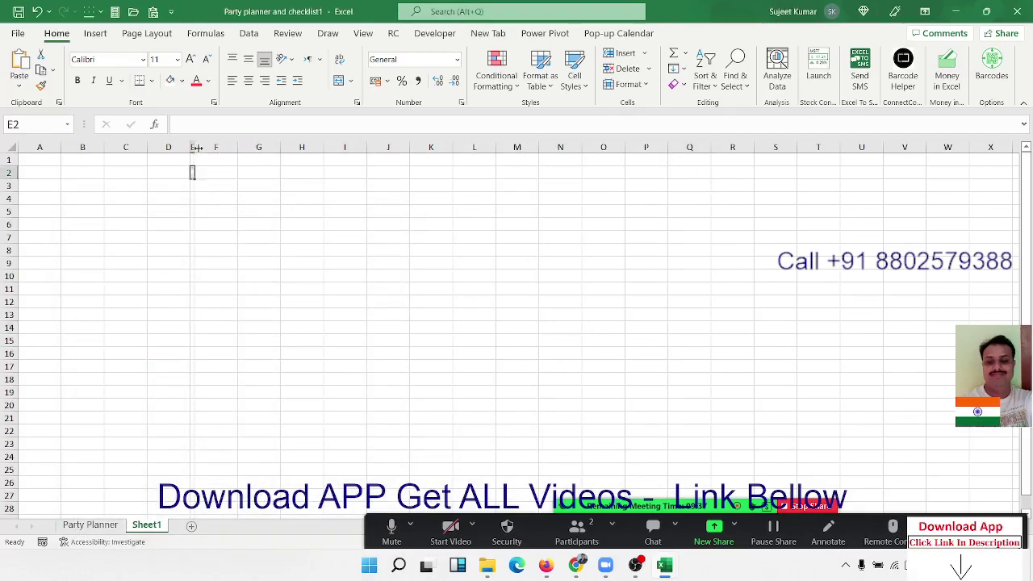
drag(196, 148, 193, 150)
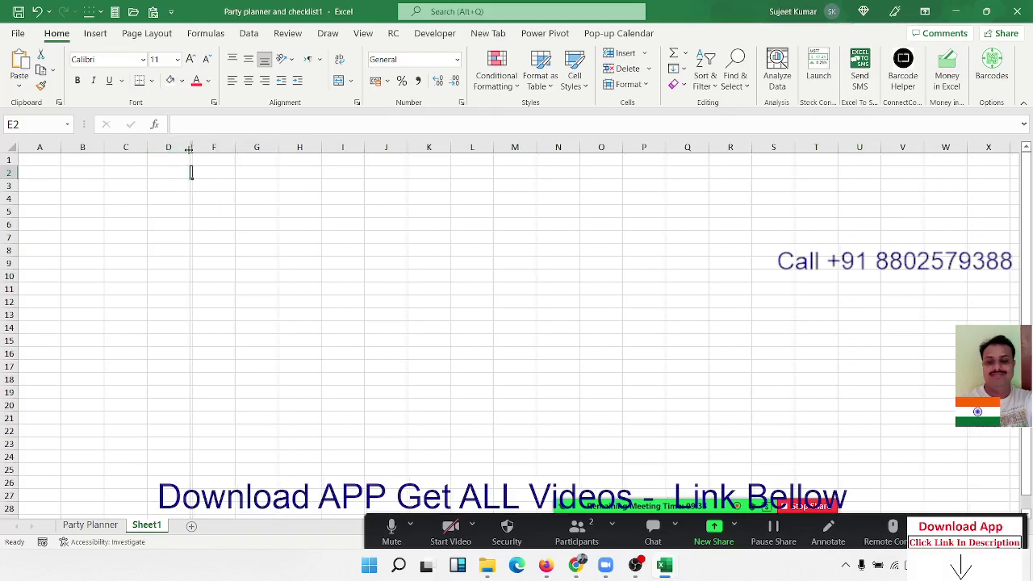
- Copy the gradient cell E2 with Ctrl+C and bring up the Paste choices
click(246, 186)
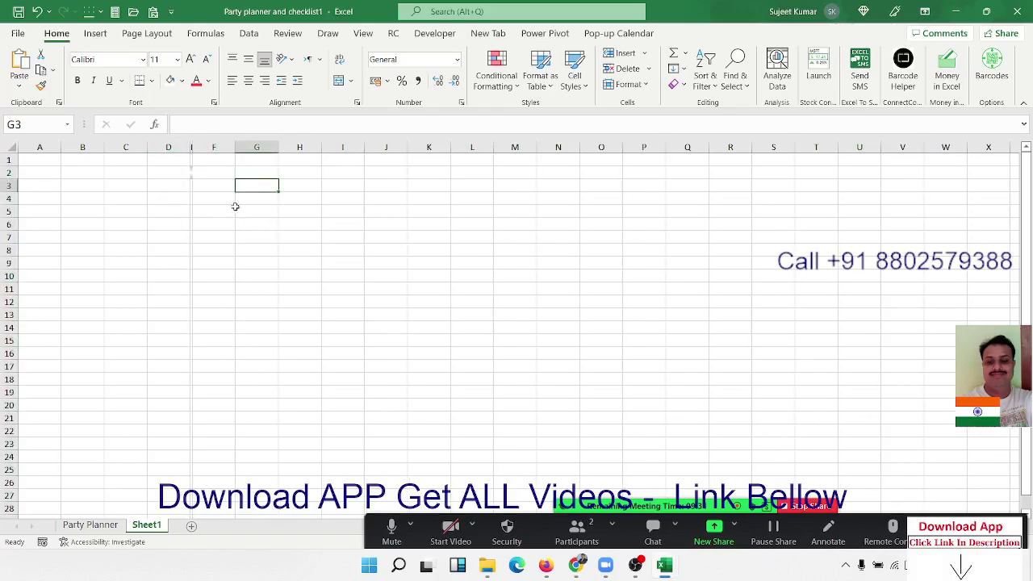
click(194, 173)
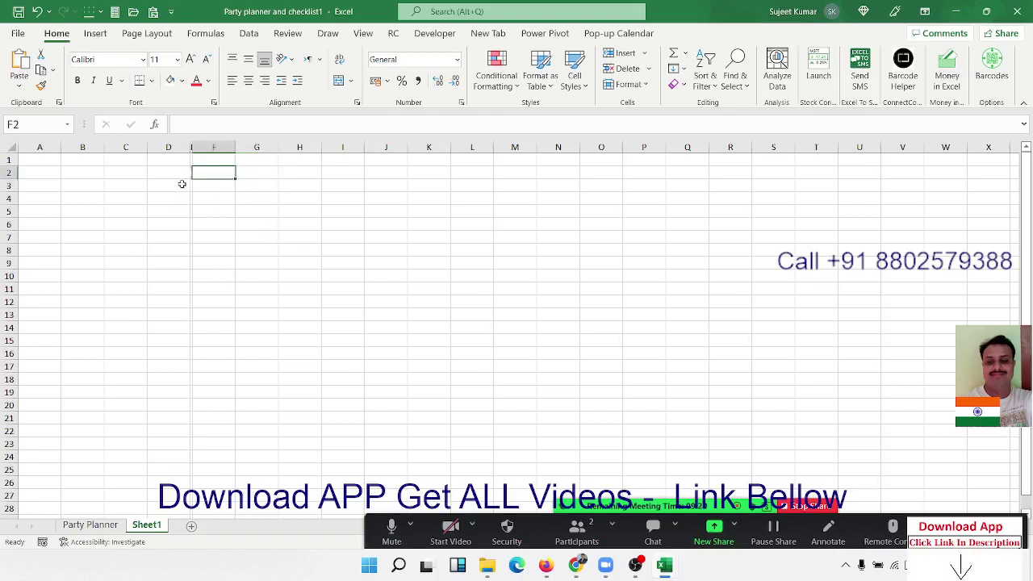
click(191, 172)
key(ctrl+c)
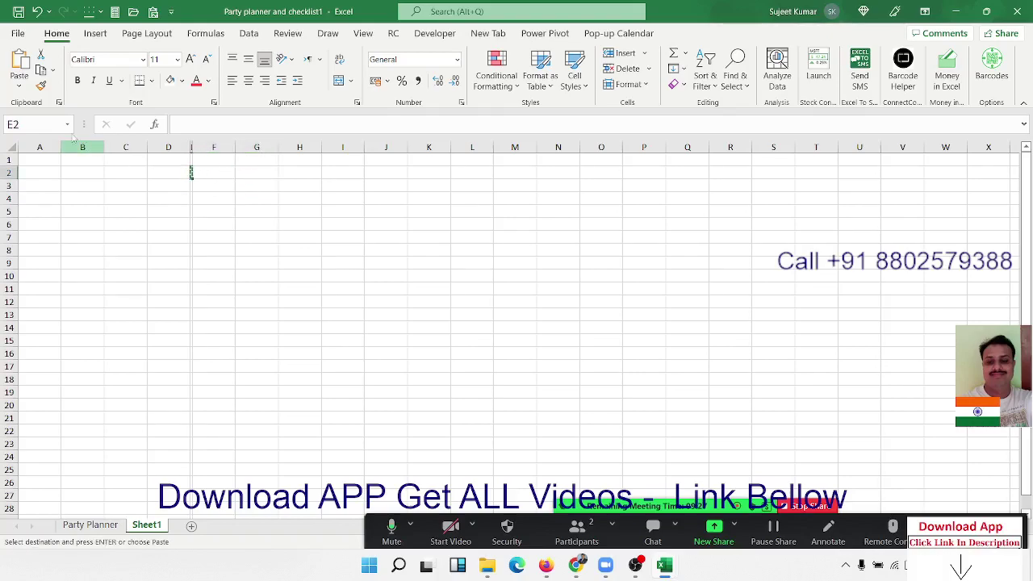
click(21, 87)
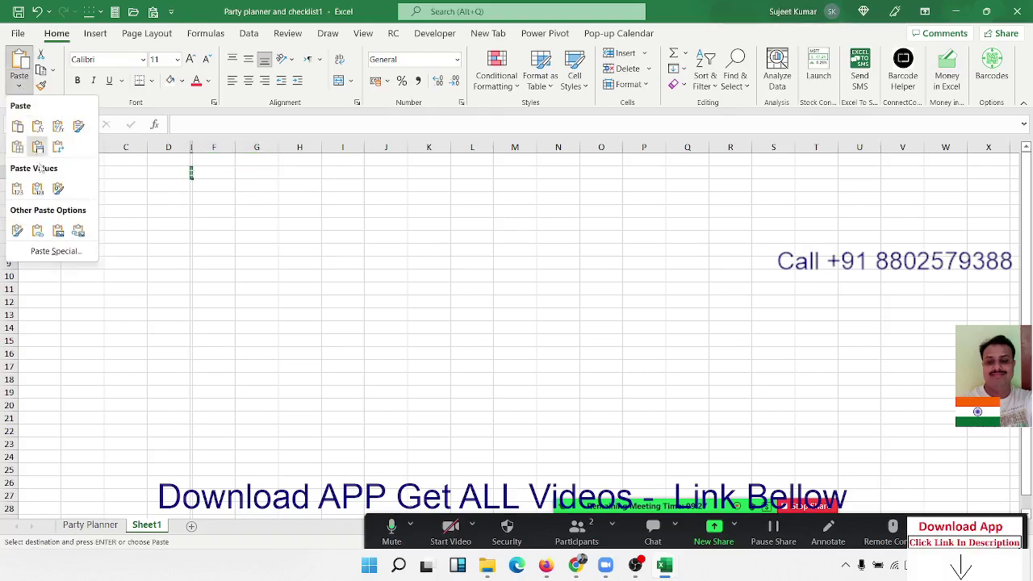
- Paste E2 as a picture, reposition it, and paste a second picture copy
click(58, 232)
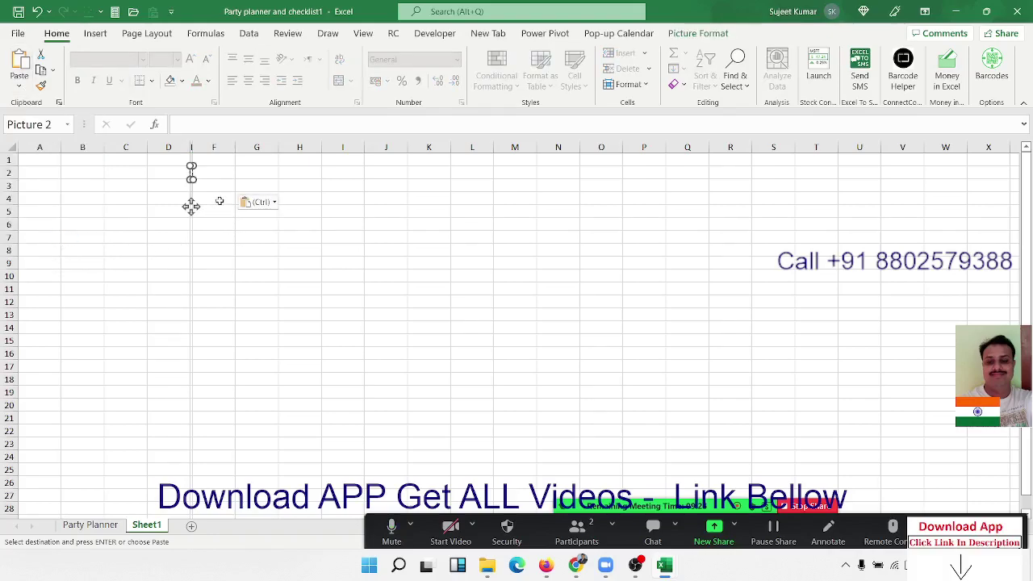
drag(191, 206, 191, 280)
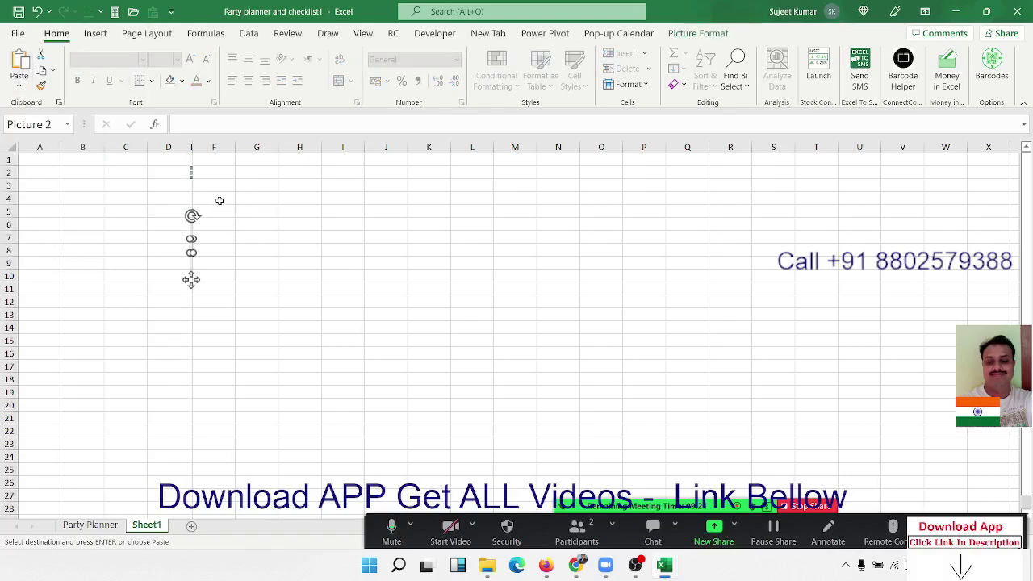
click(293, 251)
click(191, 250)
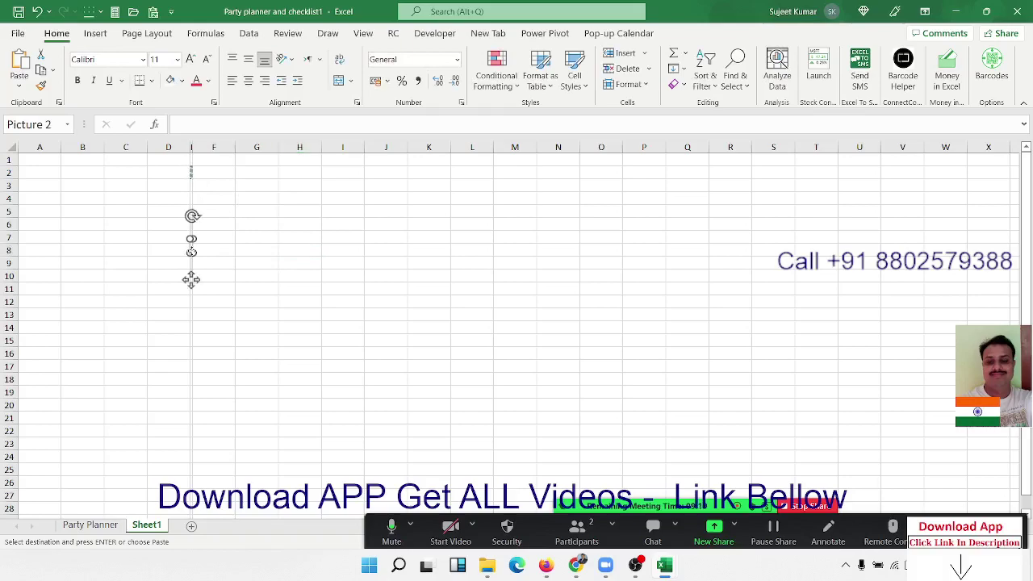
drag(191, 279, 201, 255)
key(ctrl+v)
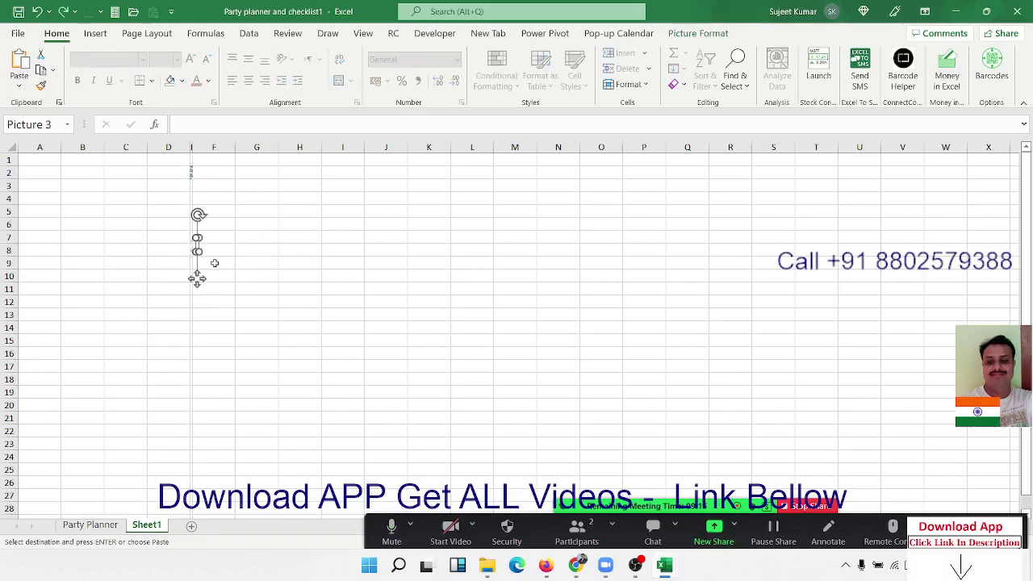
click(197, 277)
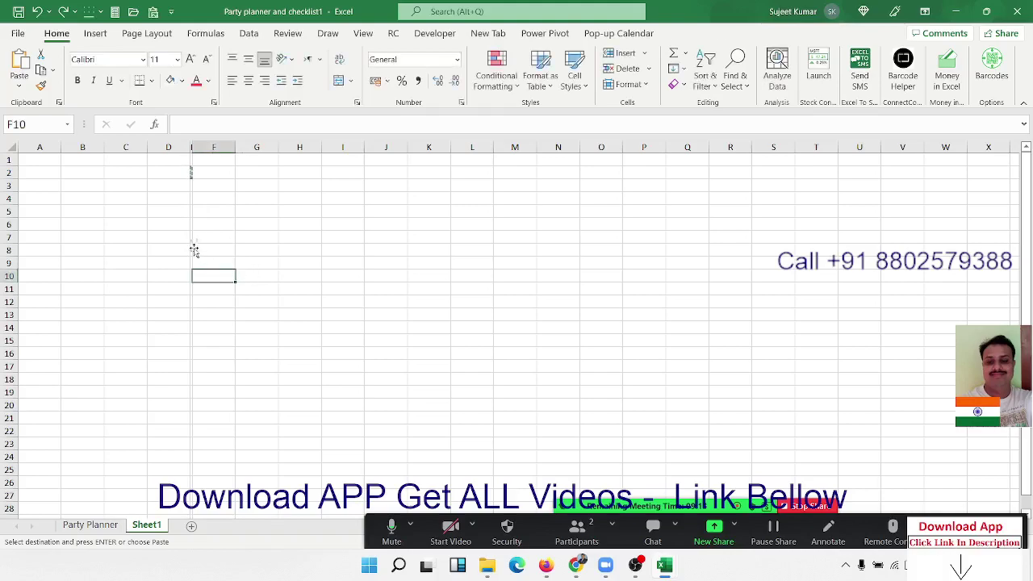
- Widen the thin picture into a tall bar in column H and Ctrl-drag copies to the right
click(191, 279)
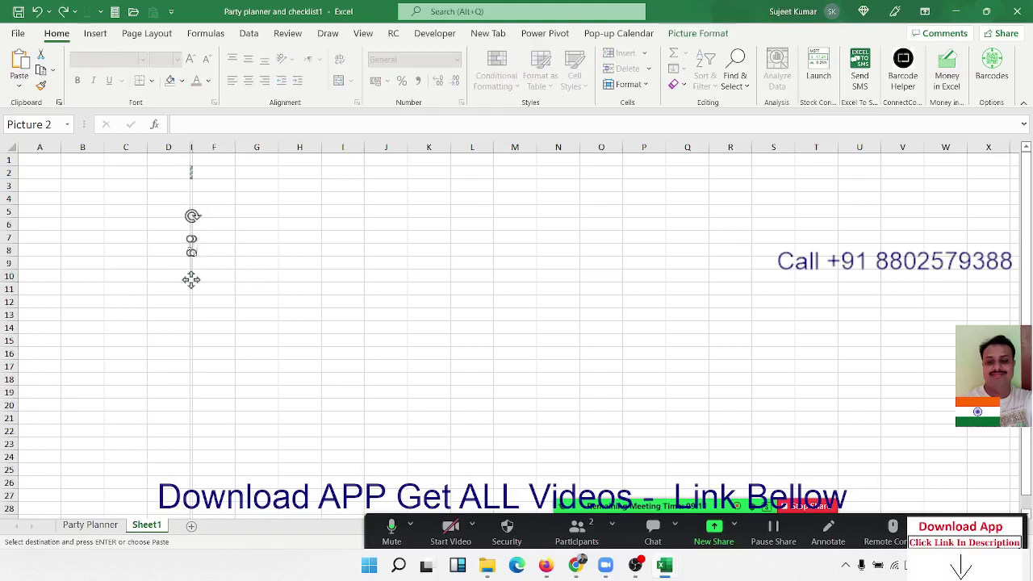
drag(191, 280, 320, 287)
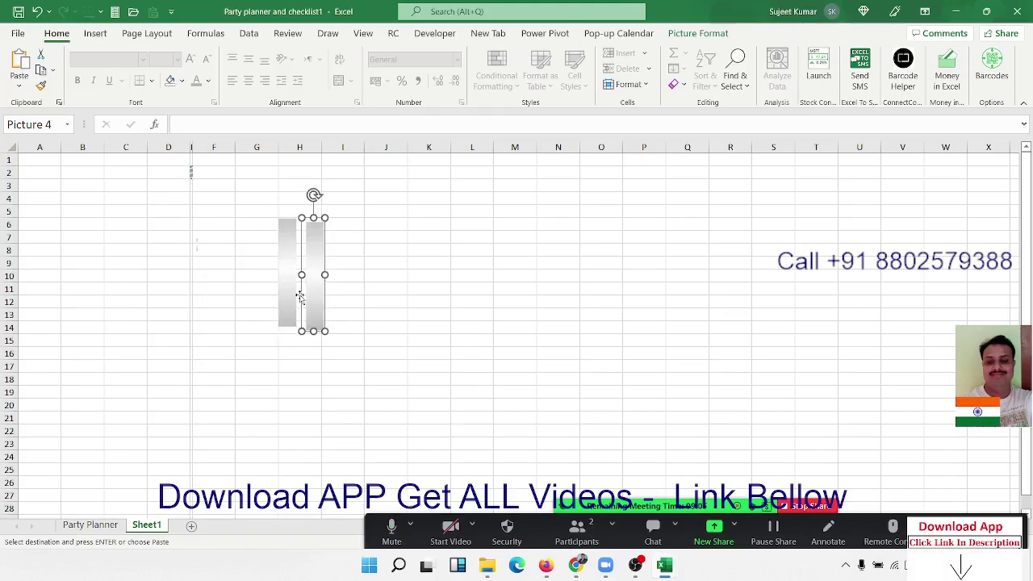
key(Up)
key(Up)
key(Up)
key(Up)
key(Up)
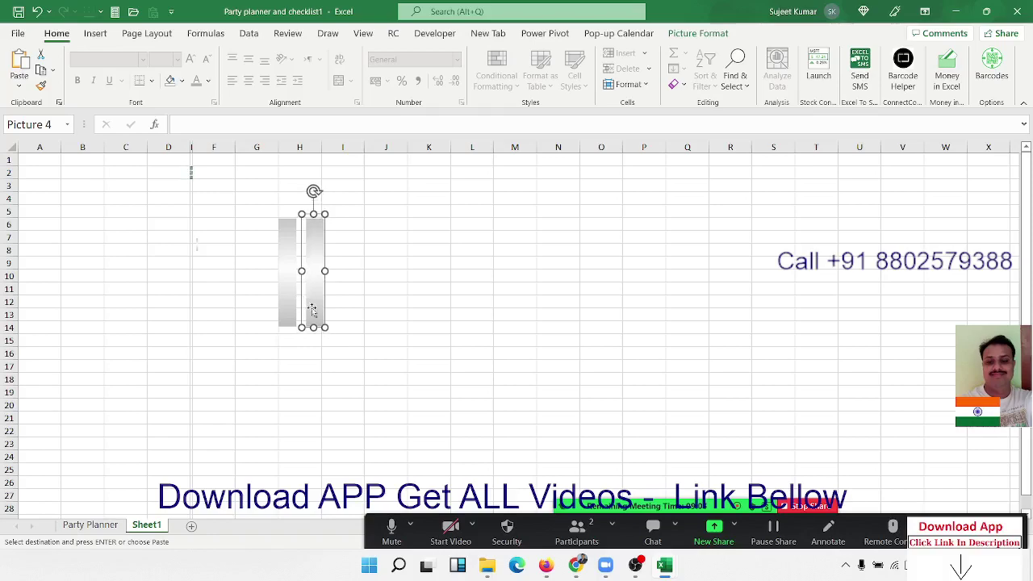
drag(313, 309, 516, 321)
- Ctrl-select all nine gradient bars and open Picture Format's Align menu
key(Escape)
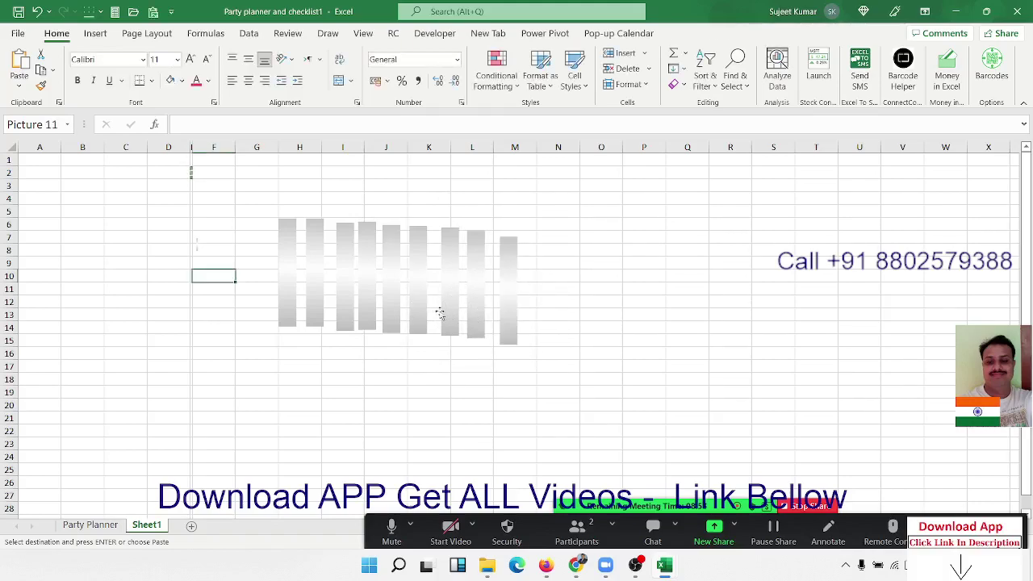
click(508, 326)
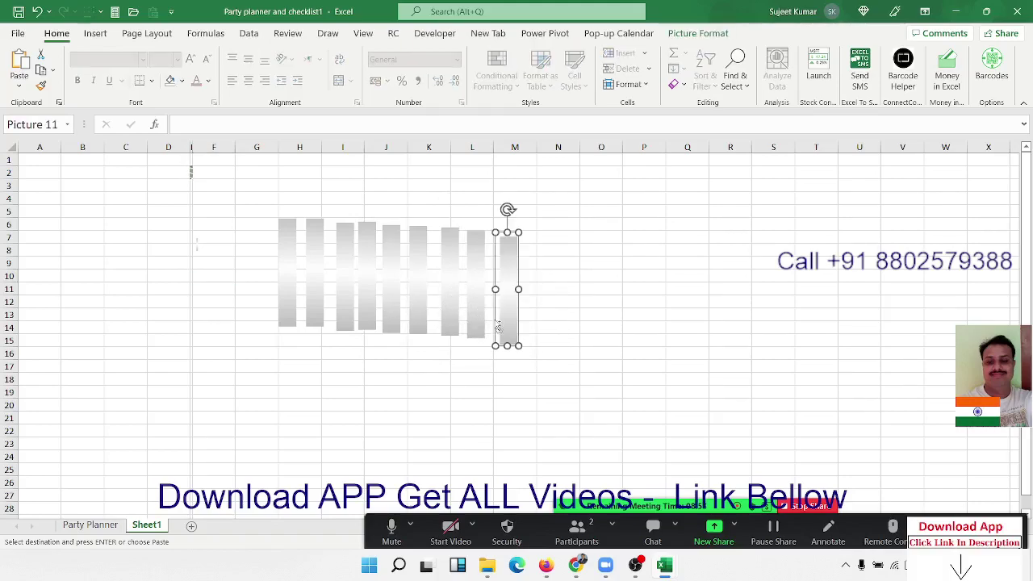
ctrl+click(482, 321)
ctrl+click(448, 317)
ctrl+click(409, 311)
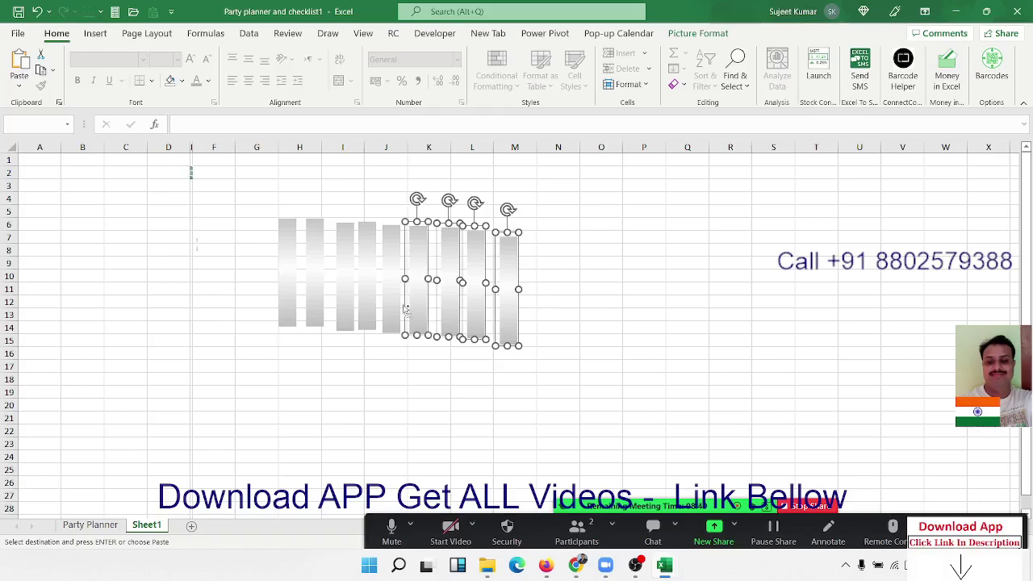
ctrl+click(392, 307)
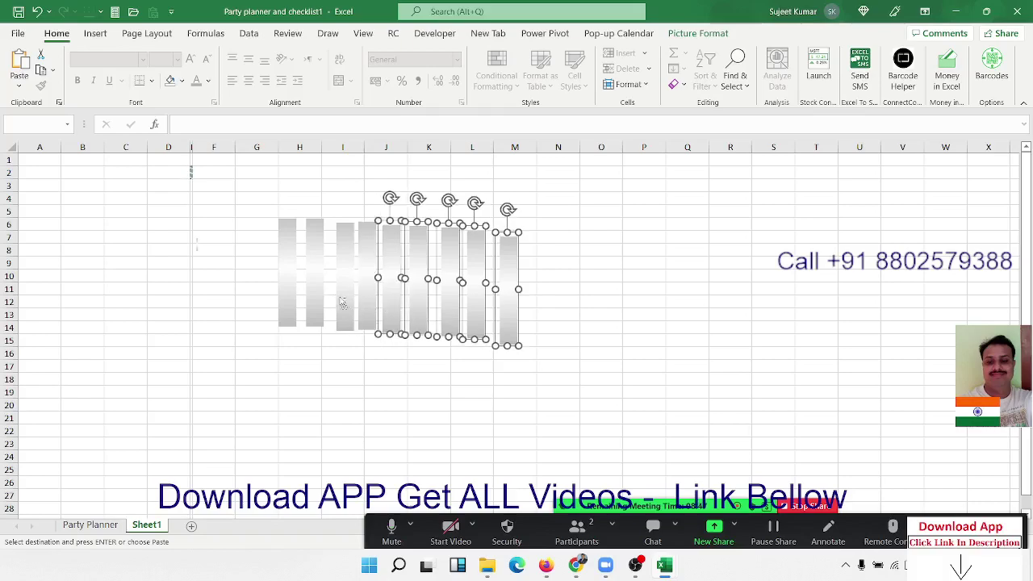
ctrl+click(363, 306)
ctrl+click(345, 306)
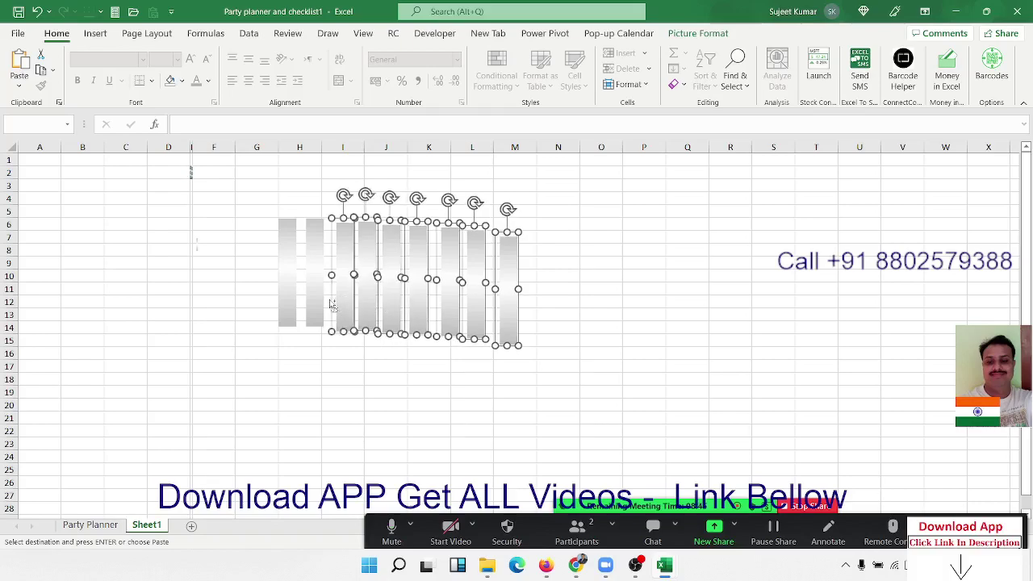
ctrl+click(316, 300)
ctrl+click(292, 293)
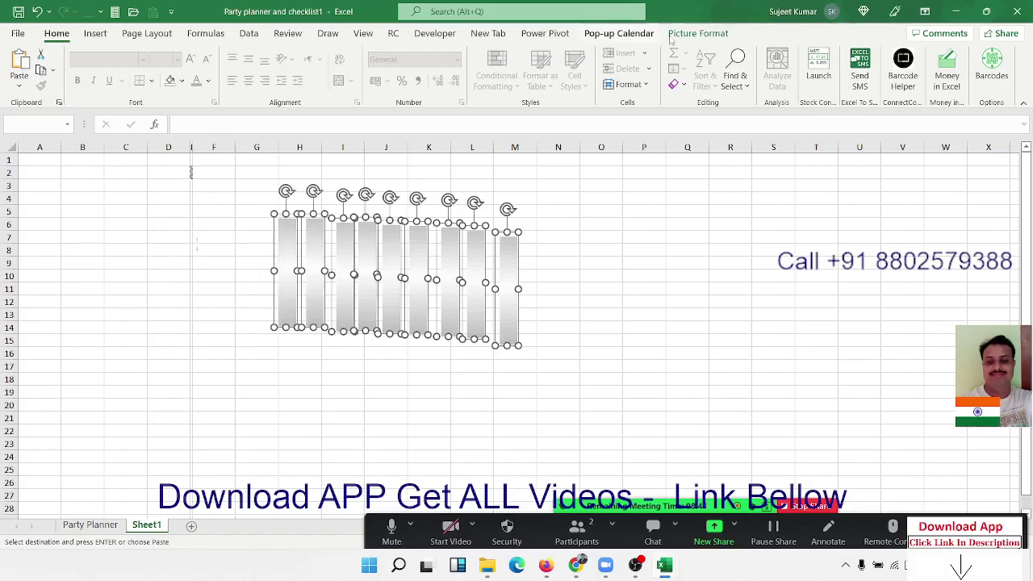
click(696, 33)
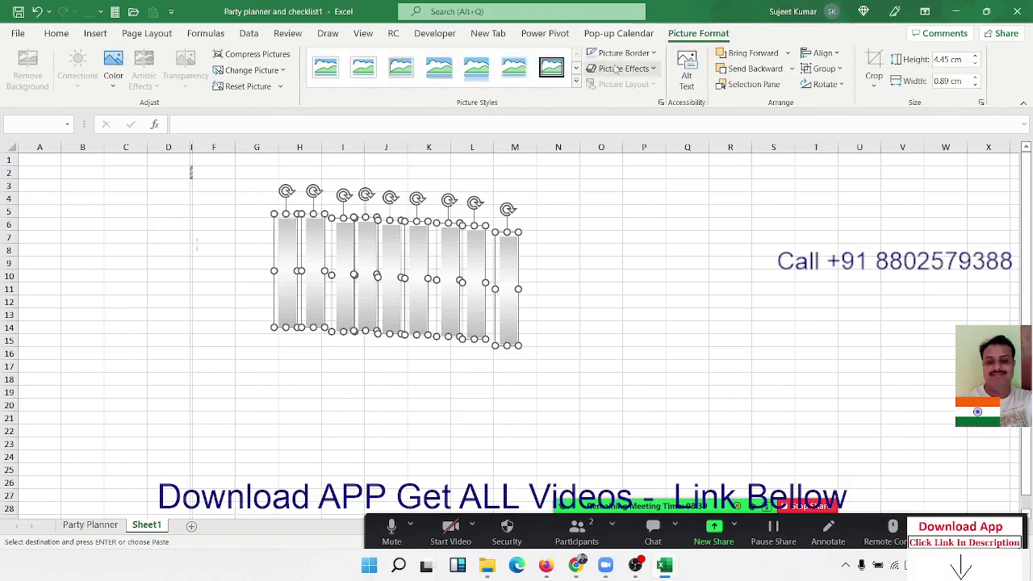
click(821, 53)
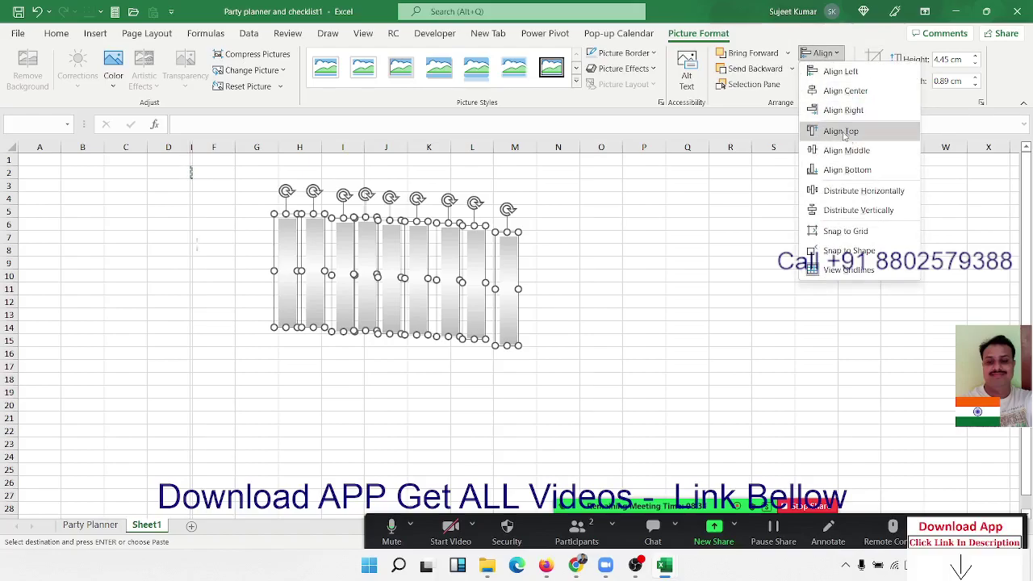
- Align the bars' tops, distribute them horizontally, and group them
click(843, 134)
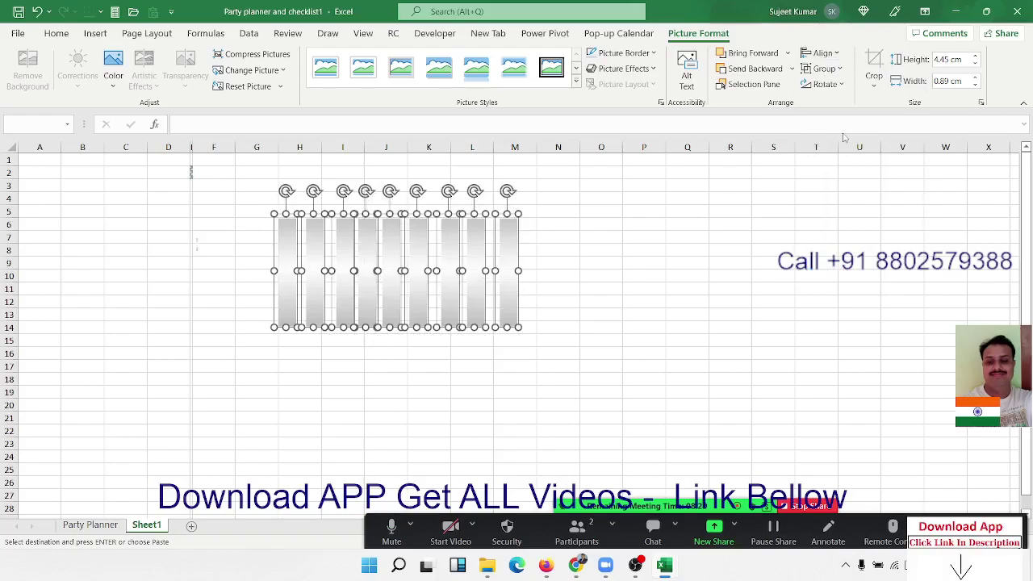
click(821, 54)
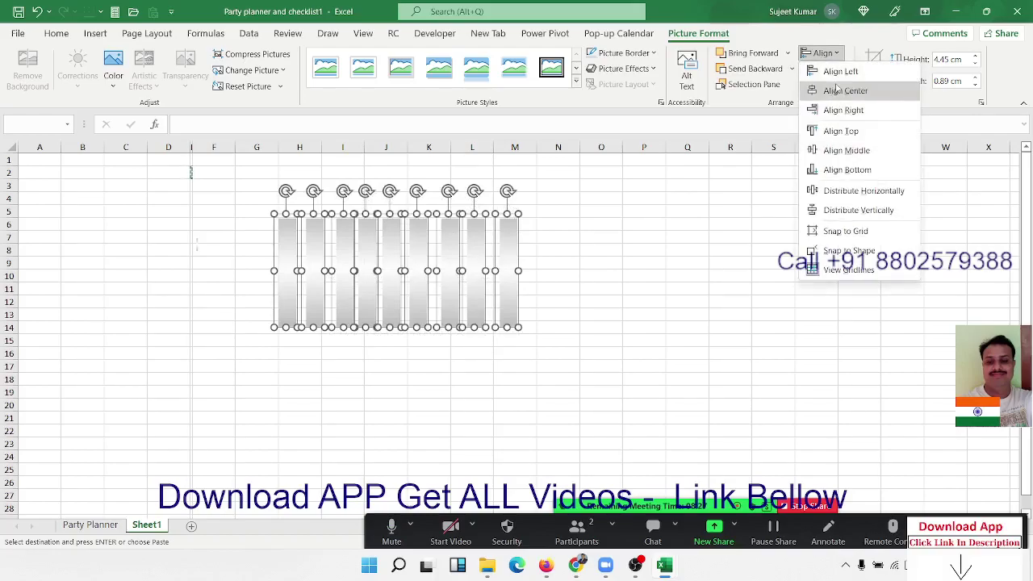
click(856, 194)
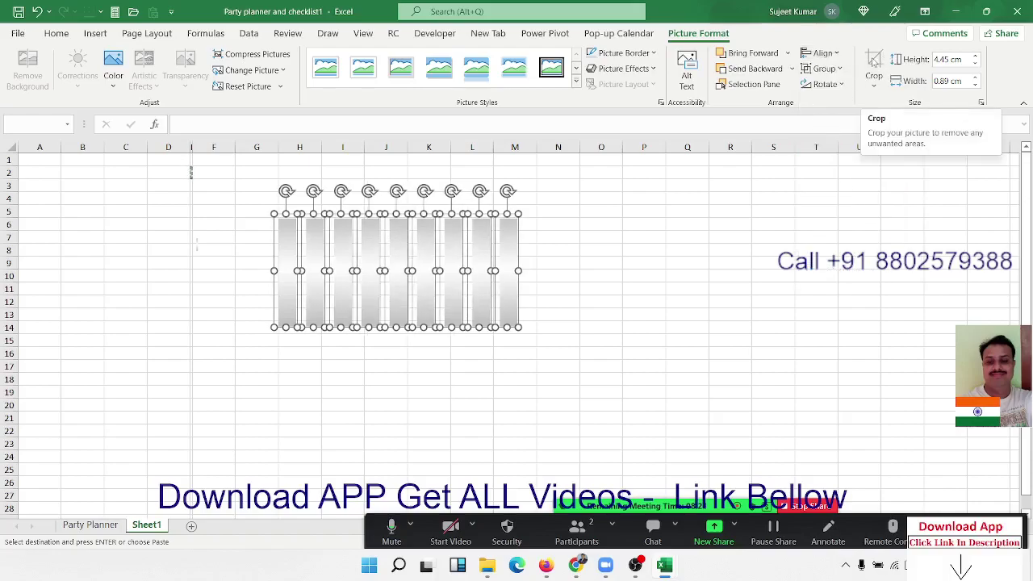
click(827, 68)
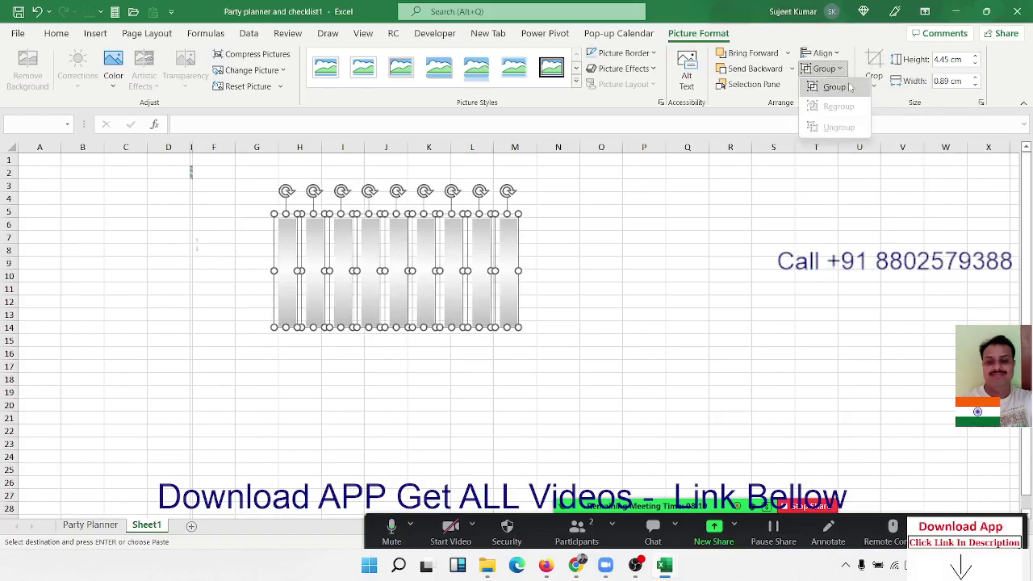
click(834, 88)
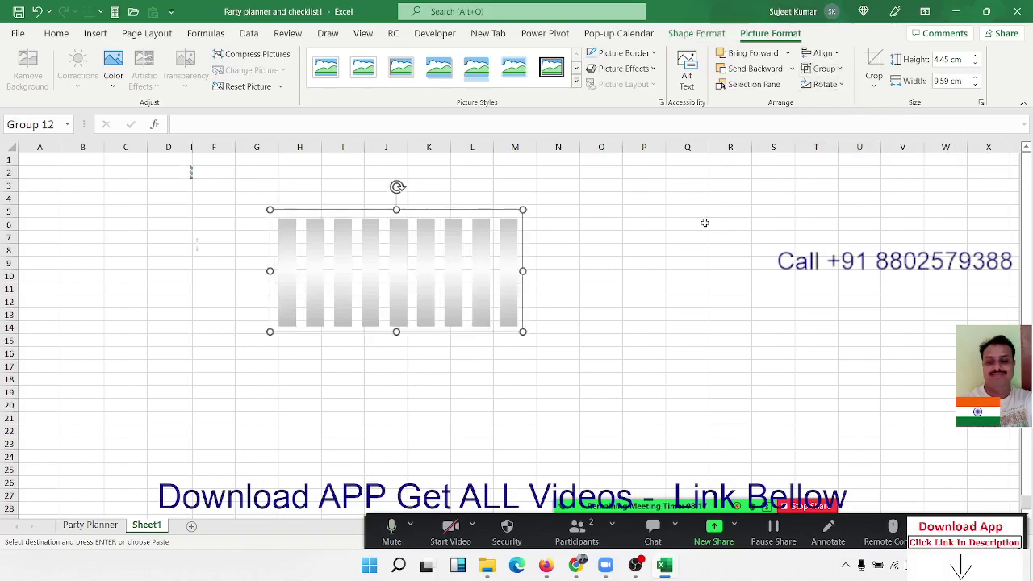
- Reselect the group and drag it into a thin 0.34 cm by 4.7 cm strip
click(479, 270)
click(542, 337)
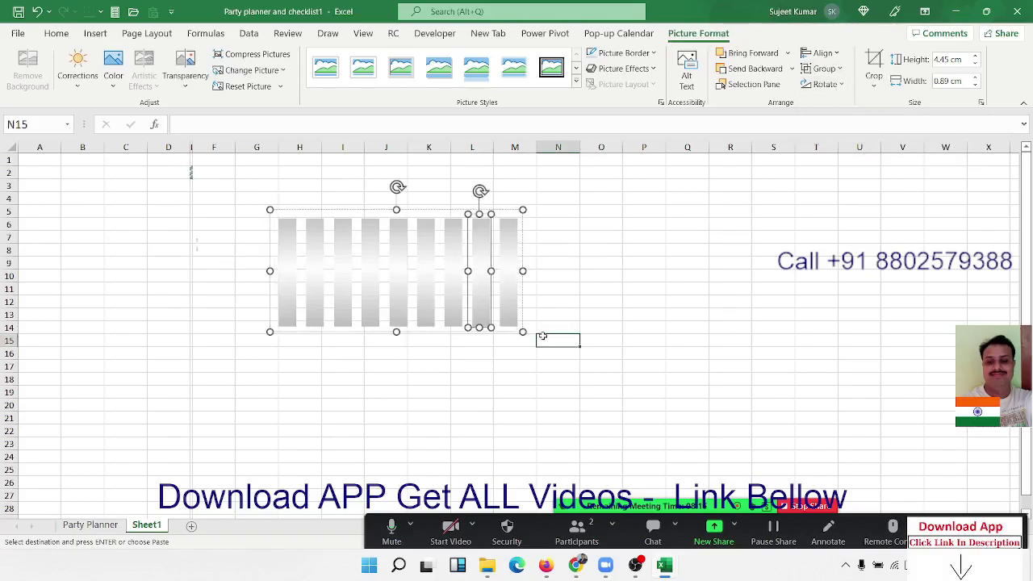
click(521, 330)
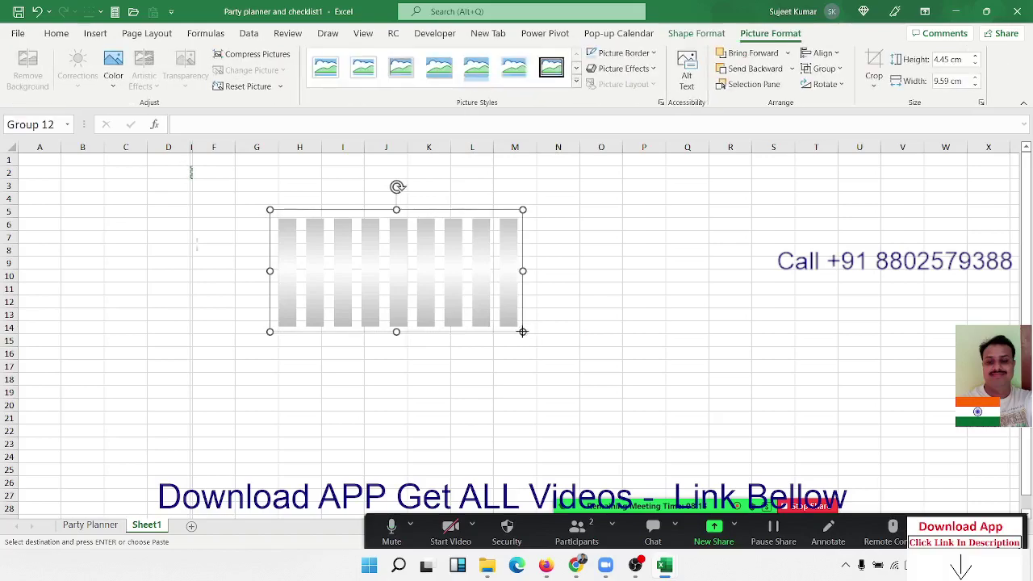
mouse_move(522, 331)
mouse_down()
mouse_move(488, 221)
mouse_move(392, 221)
mouse_move(488, 220)
mouse_up()
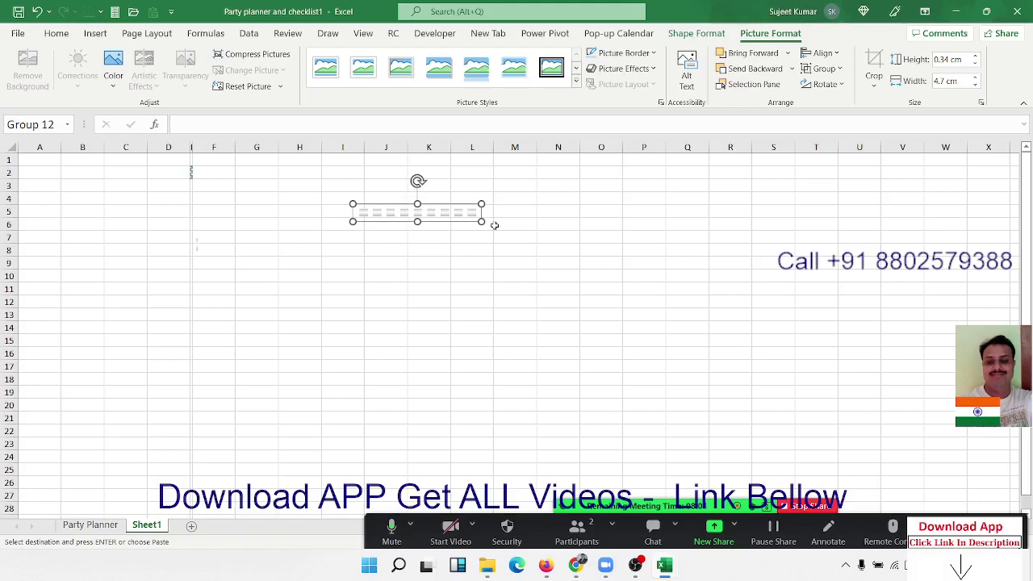
- Delete the grouped gradient bars and shrink the remaining group to a thin strip beside column E
key(Delete)
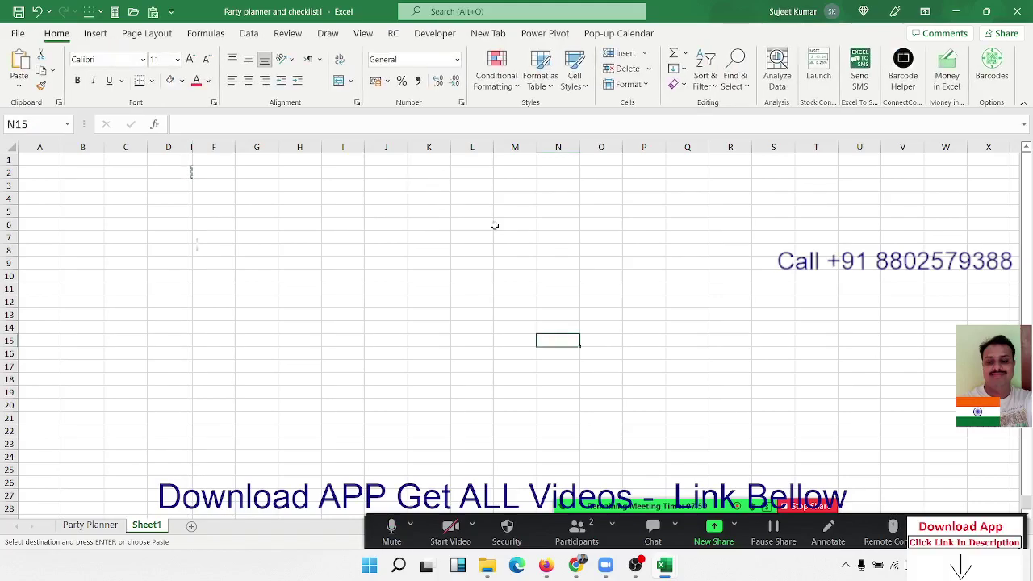
key(alt+Tab)
key(alt+Tab)
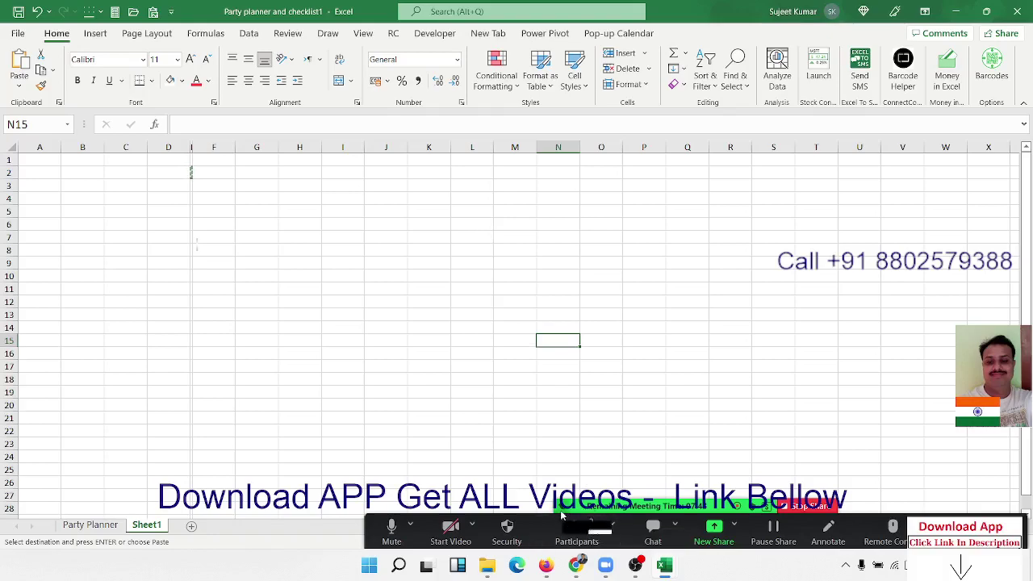
drag(588, 510, 589, 45)
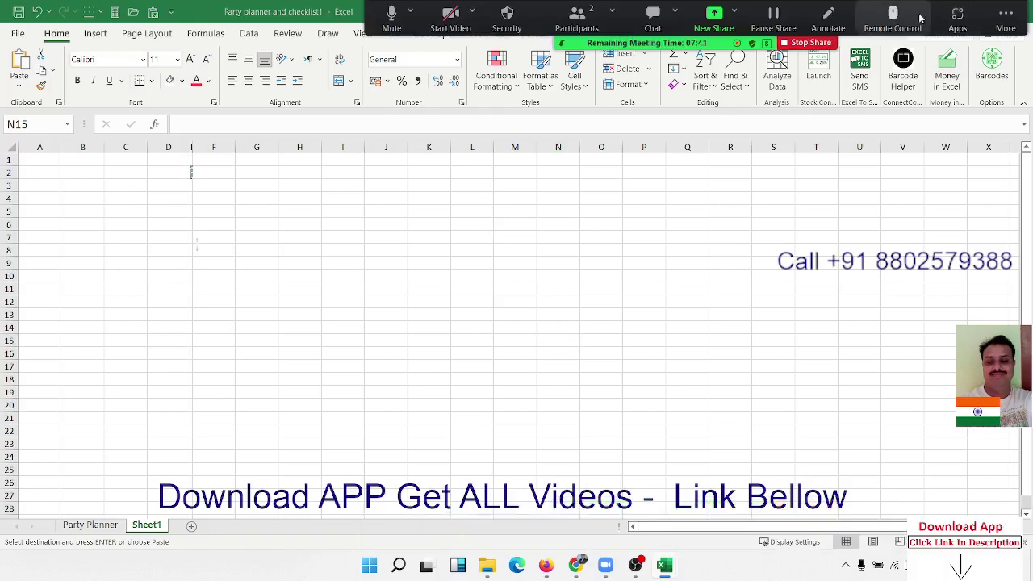